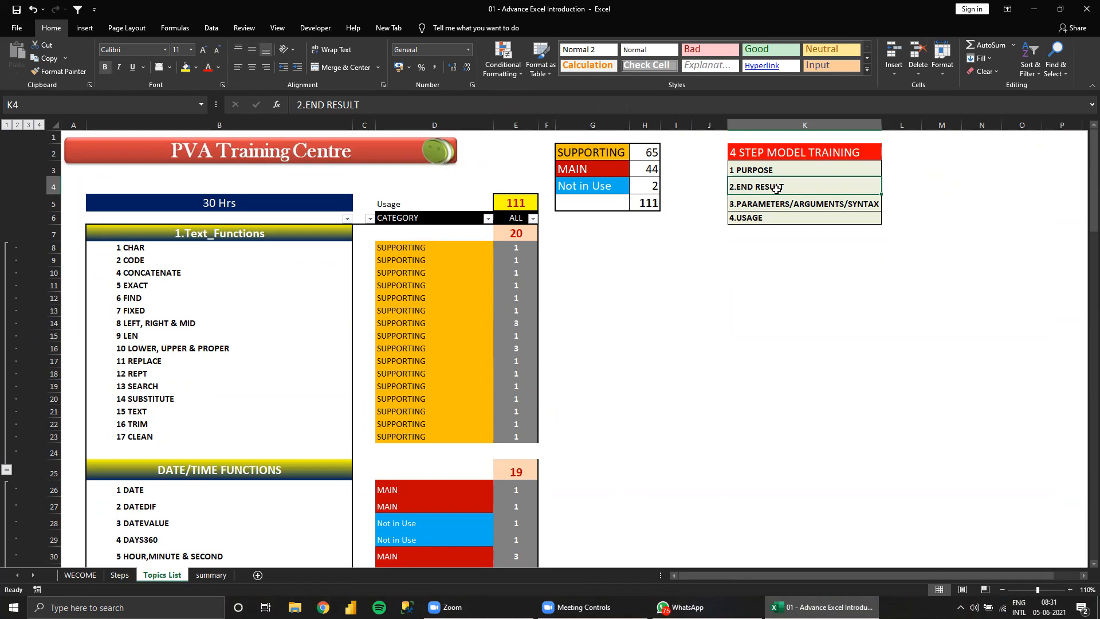
Examine the Purpose and End Result entries in the 4 Step Model Training list.
drag(779, 173, 781, 183)
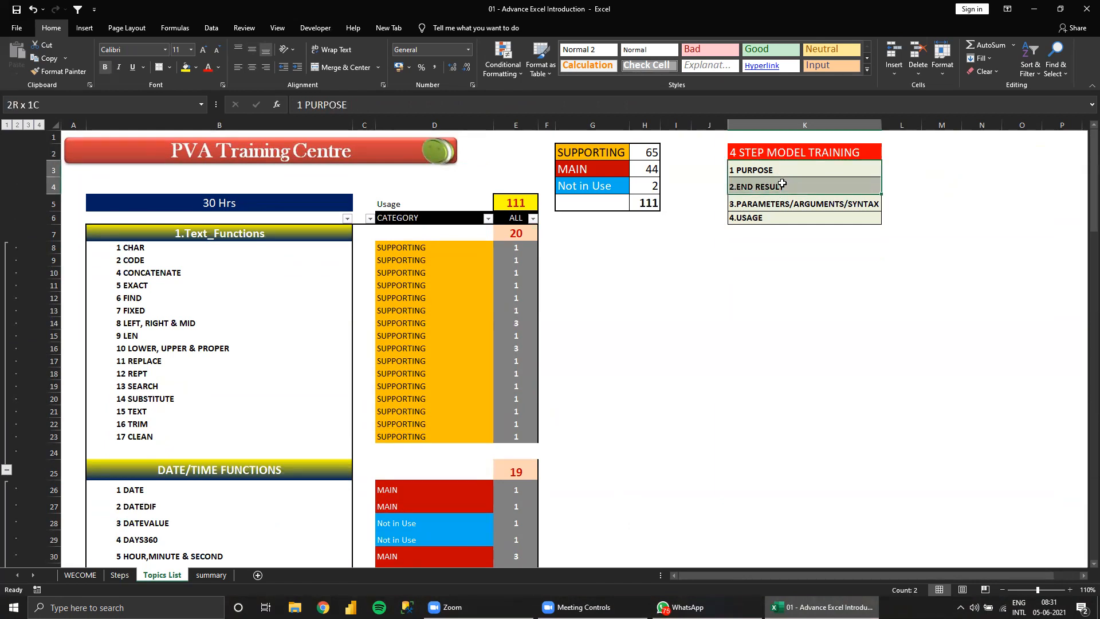
drag(784, 184, 784, 185)
click(765, 170)
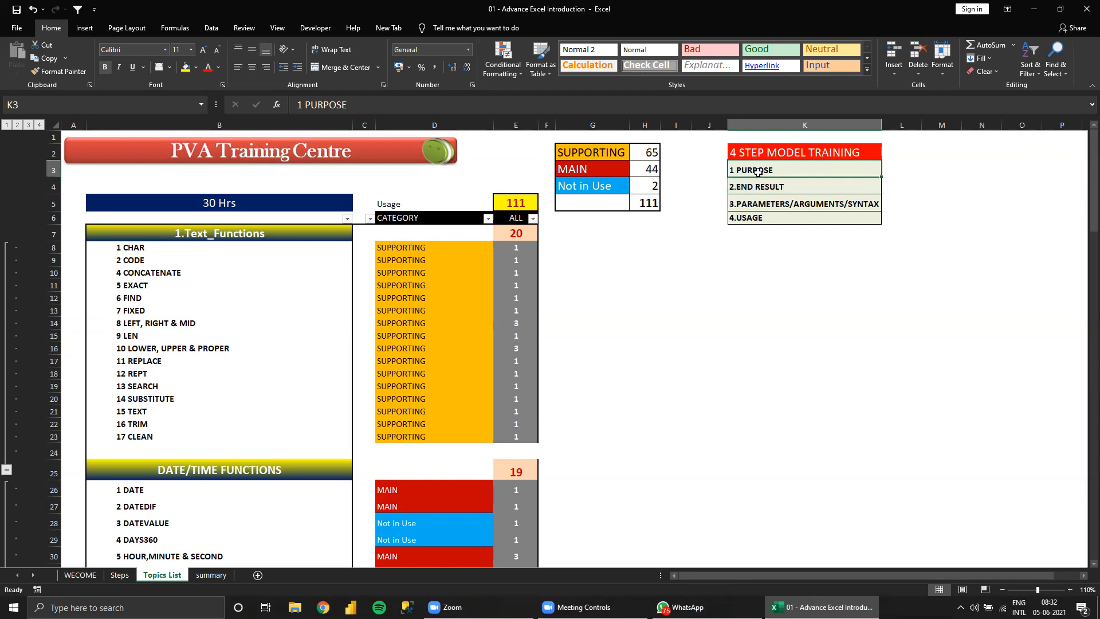
click(762, 186)
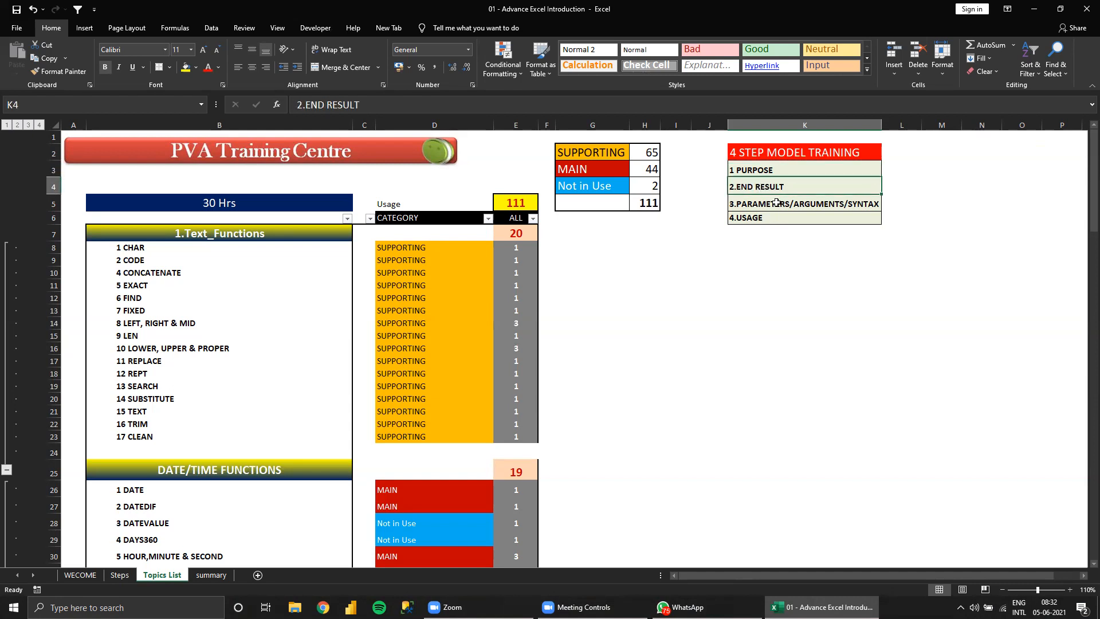
drag(773, 170, 777, 184)
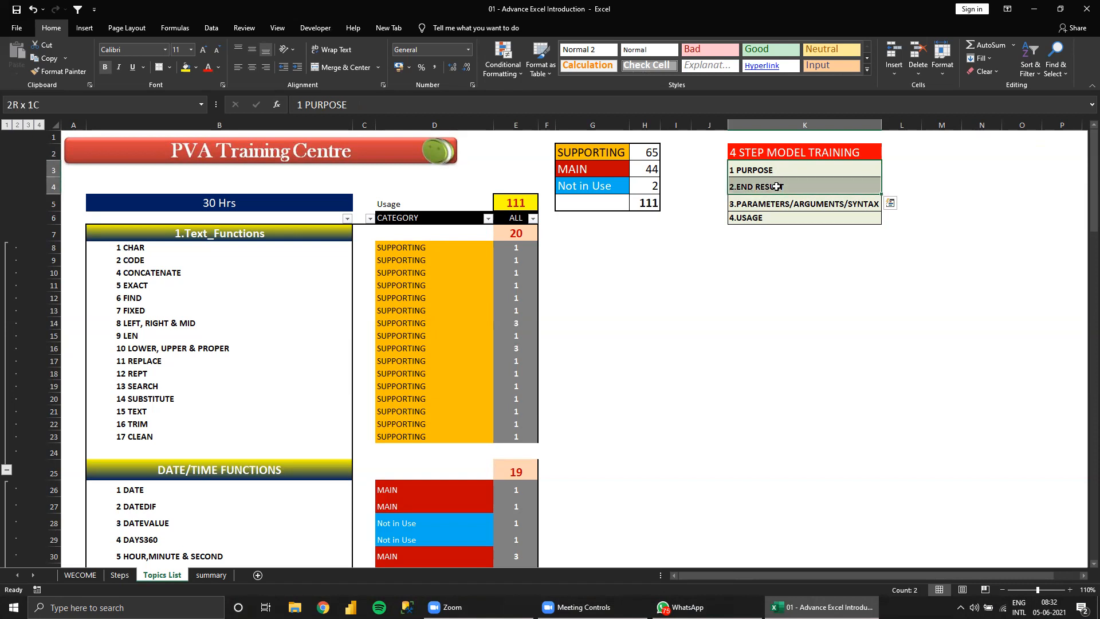
drag(777, 187, 776, 187)
drag(766, 170, 762, 184)
drag(831, 185, 830, 185)
Review the main formulas line on the Steps sheet, and return to the Topics List sheet.
click(120, 574)
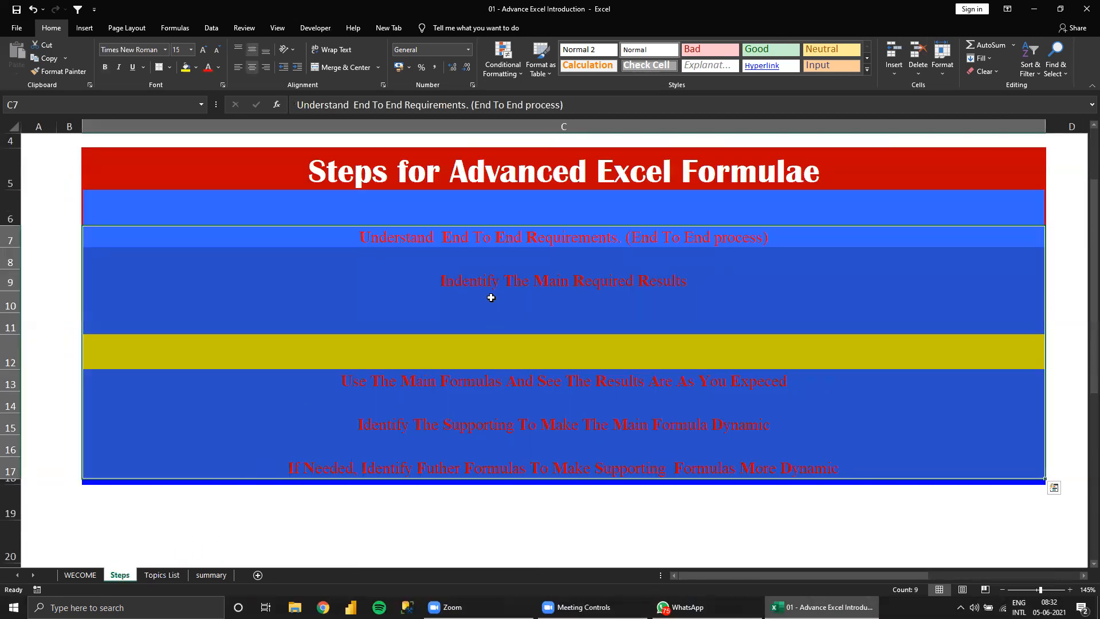
click(524, 379)
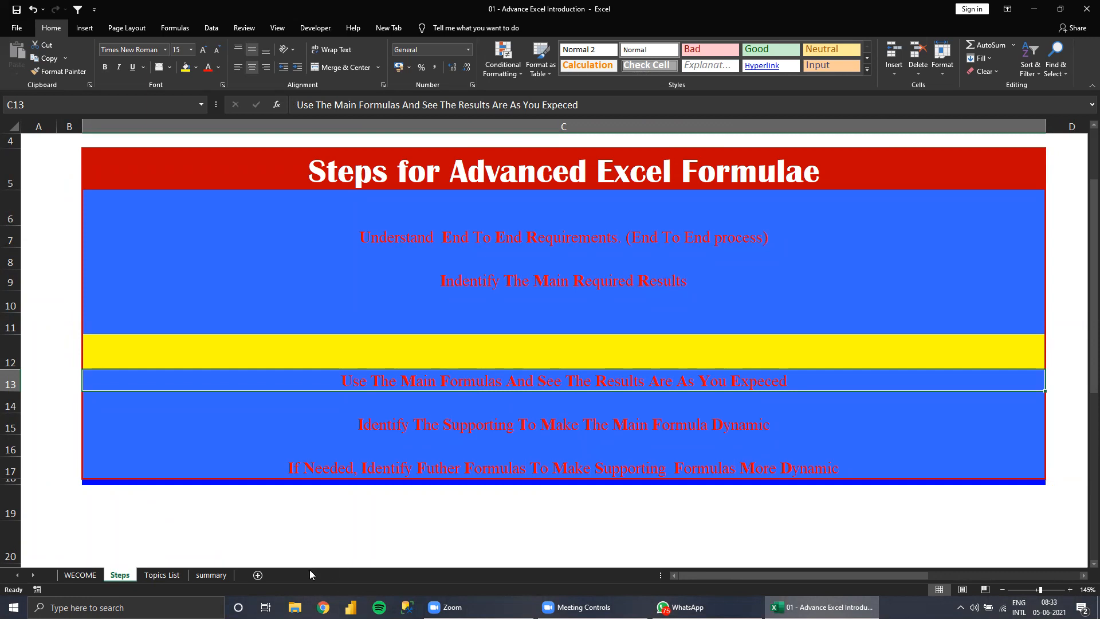
click(169, 575)
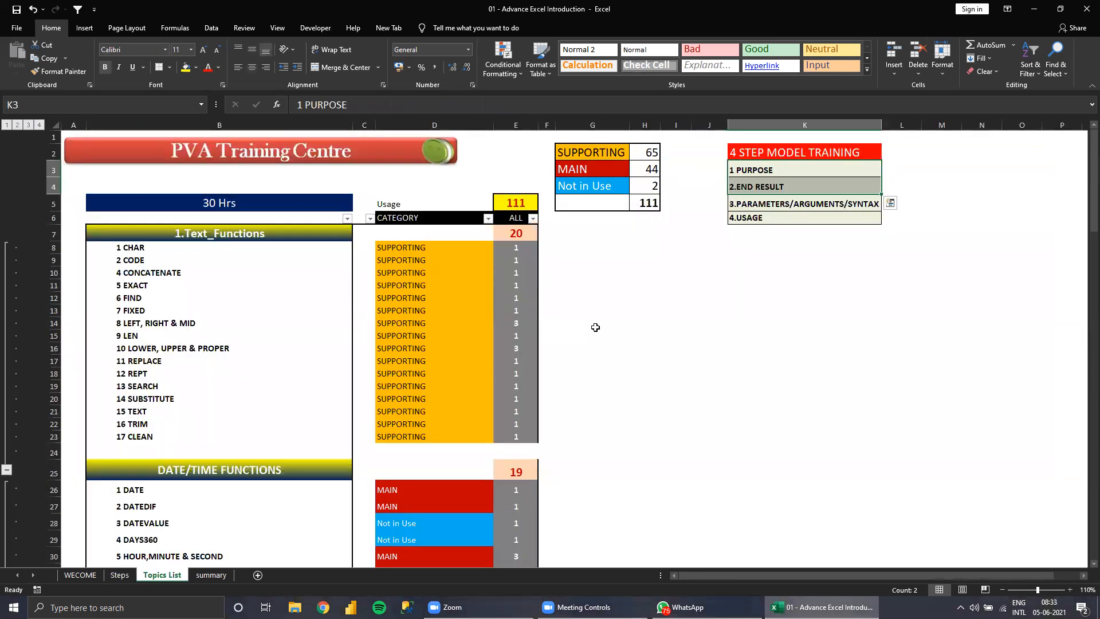
Copy the "2.END RESULT" cell from the 4 Step Model Training list to cell K9.
click(675, 275)
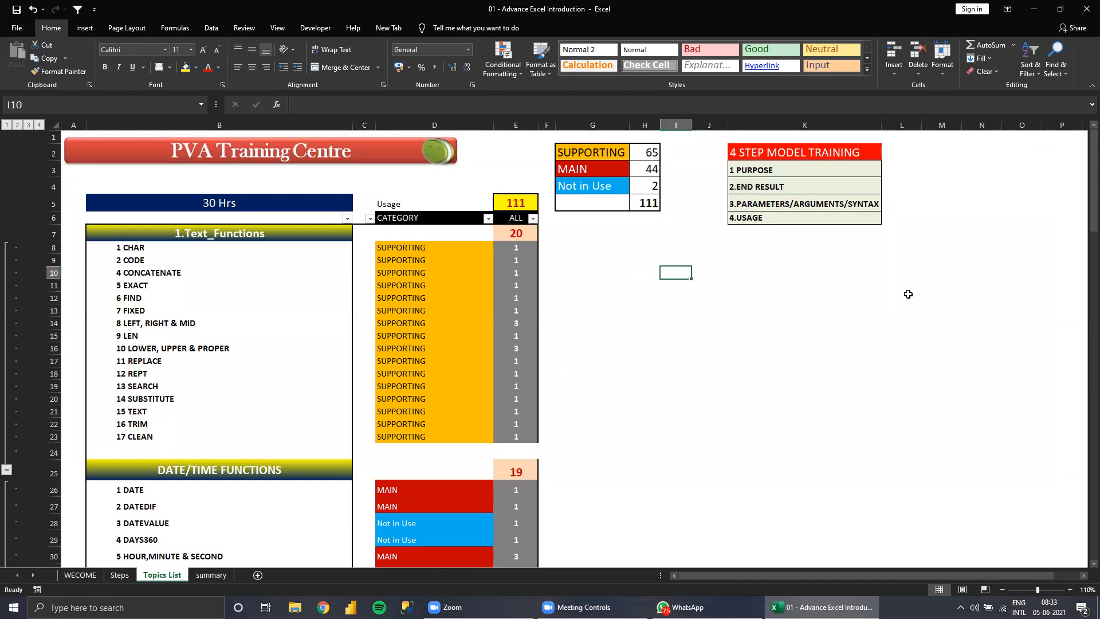
click(652, 273)
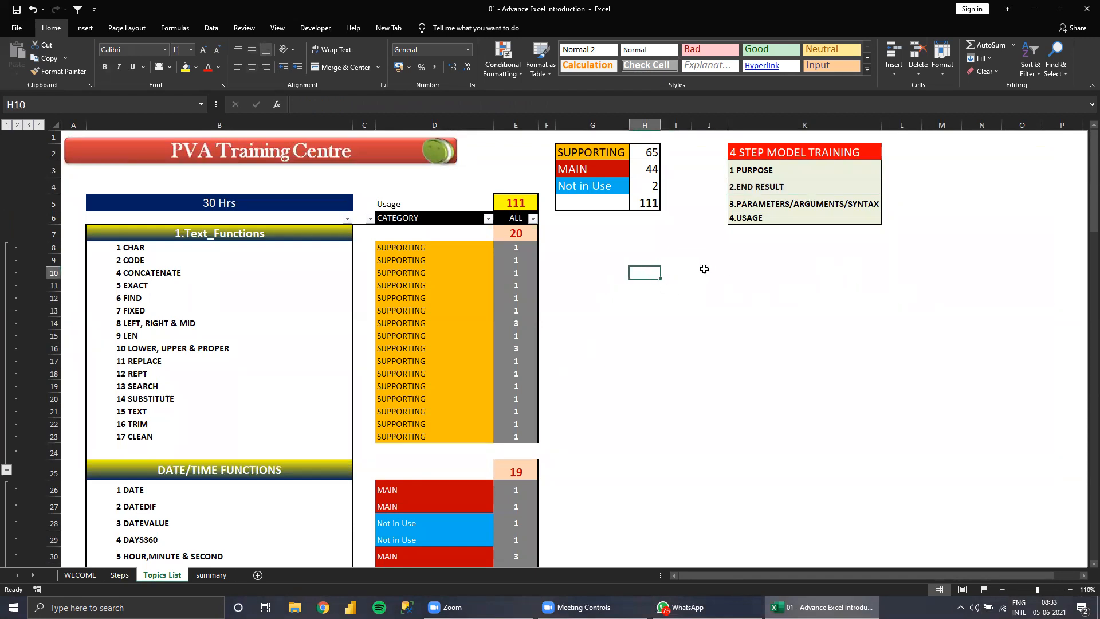
click(778, 273)
click(772, 186)
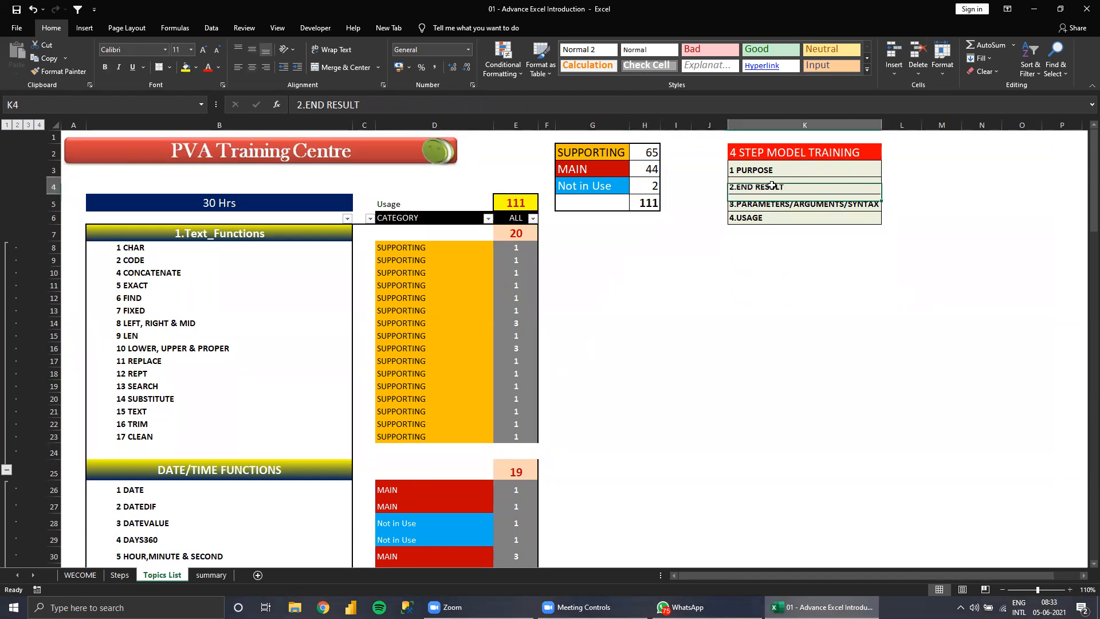
key(ctrl+c)
key(Down)
key(Down)
key(Down)
key(Down)
key(Down)
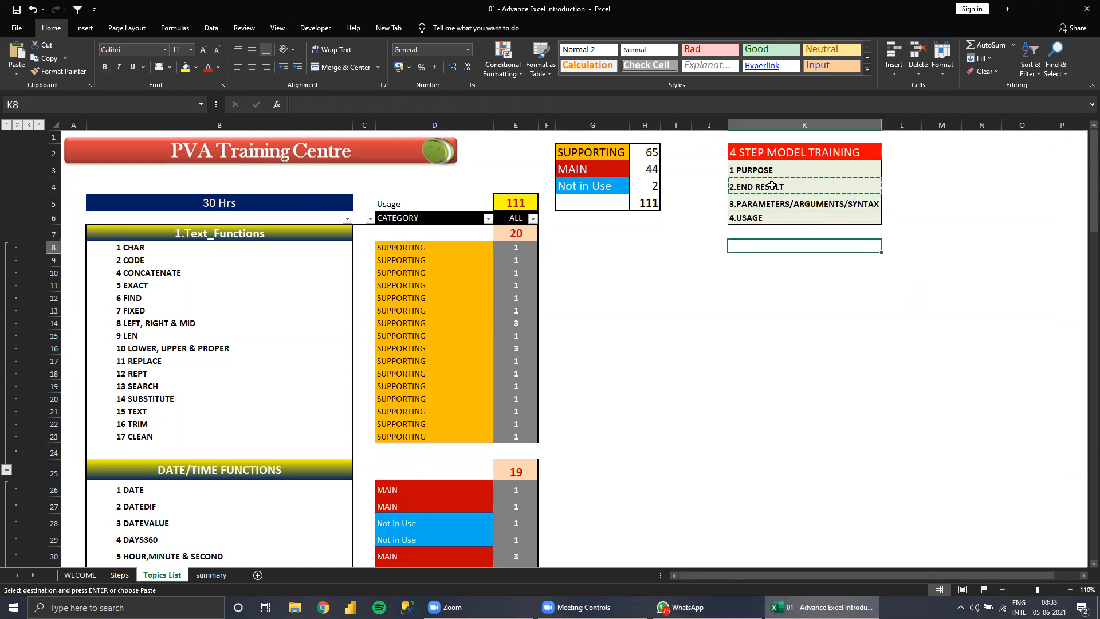
key(Return)
Enter "number" in K10 as the first item below the copied END RESULT heading.
key(Down)
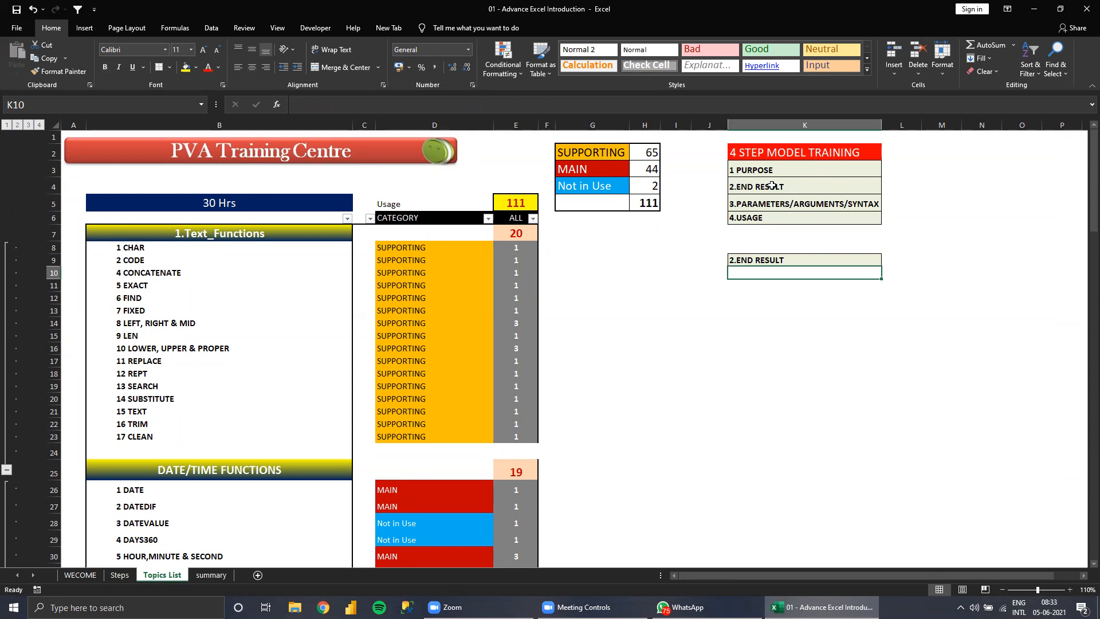
text(number)
key(Return)
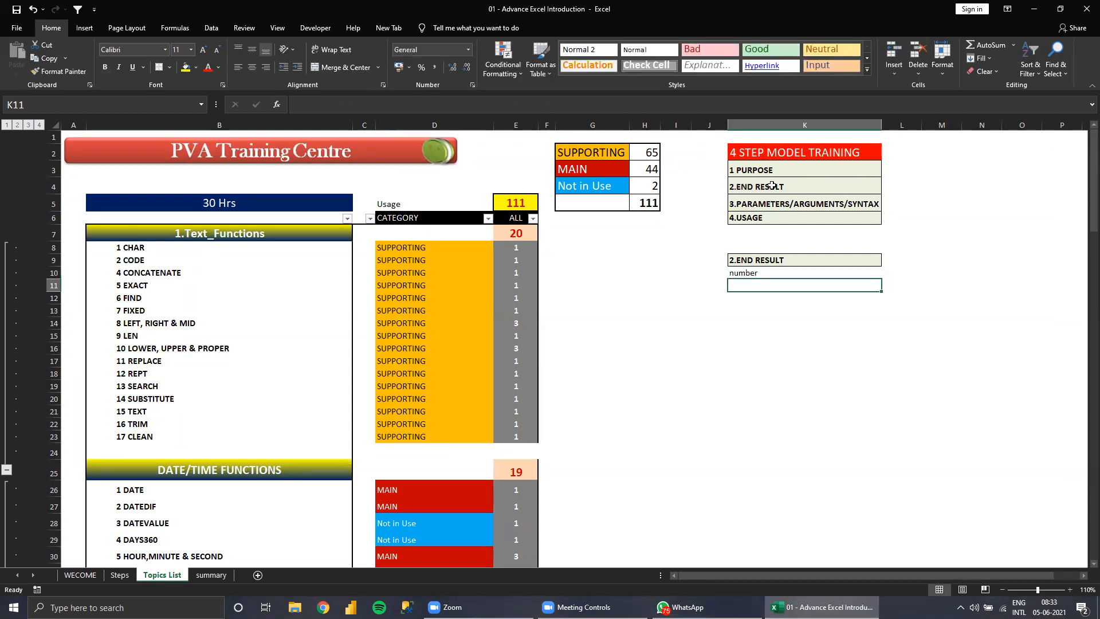
Enter "extrating text" in K11 as the second end result type.
text(text)
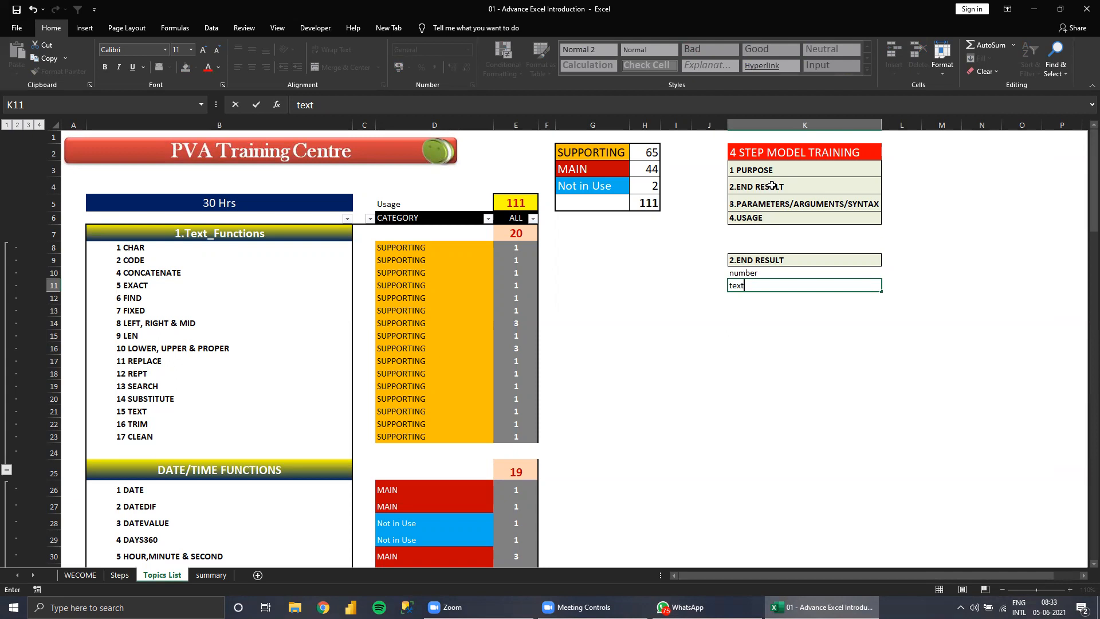
key(Return)
key(Up)
text(extrax)
key(BackSpace)
text(tict)
key(BackSpace)
key(BackSpace)
text(ng )
text(e)
key(BackSpace)
text(text)
key(Return)
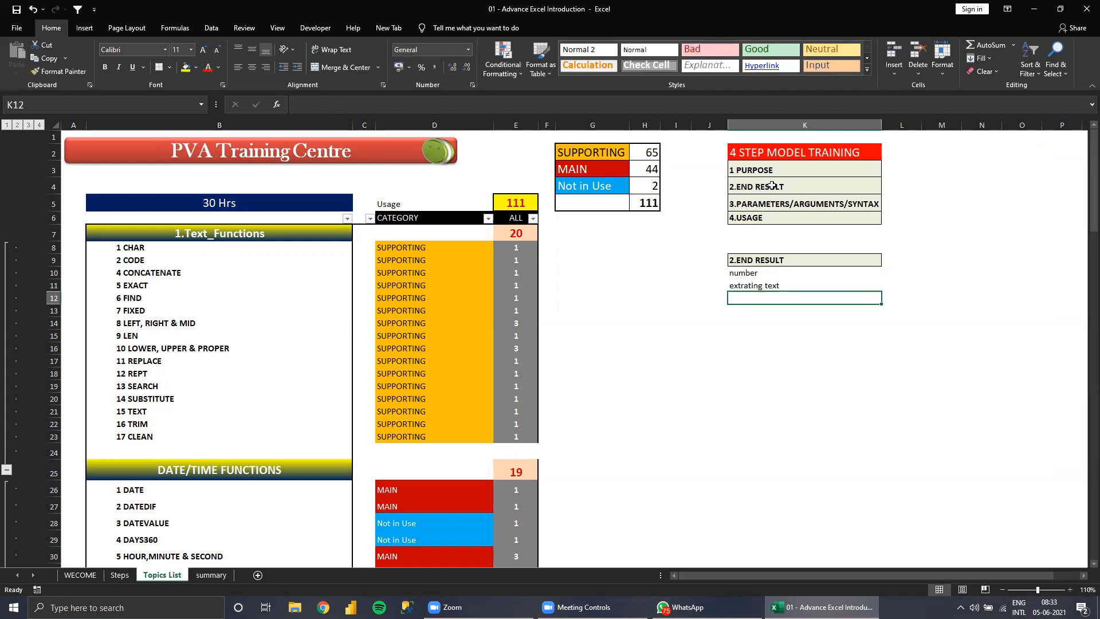
Enter "search the data" in K12 as the third end result type.
text(seh)
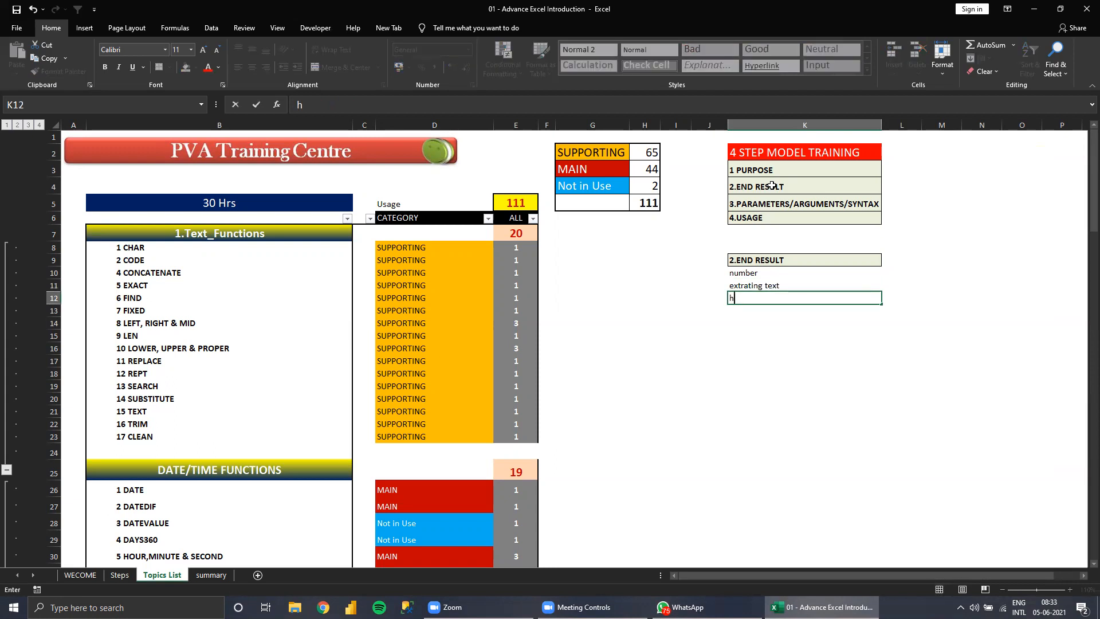
key(BackSpace)
key(BackSpace)
text(earch the data)
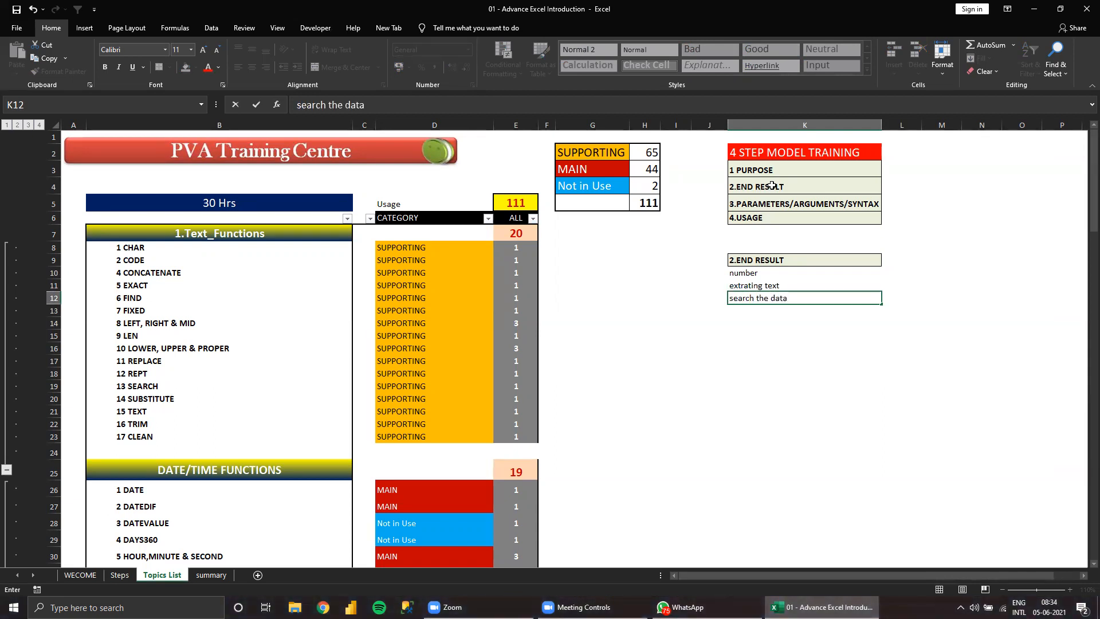
key(ctrl+Return)
key(Return)
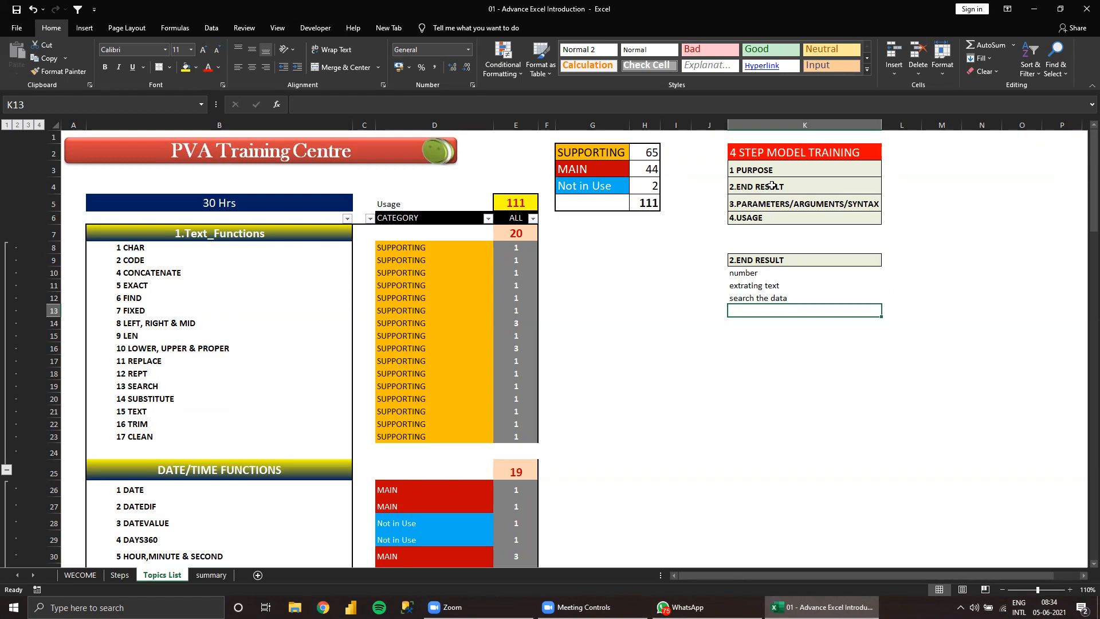
Add "range" in K13 and "referance" in K14 to the end result list.
text(range)
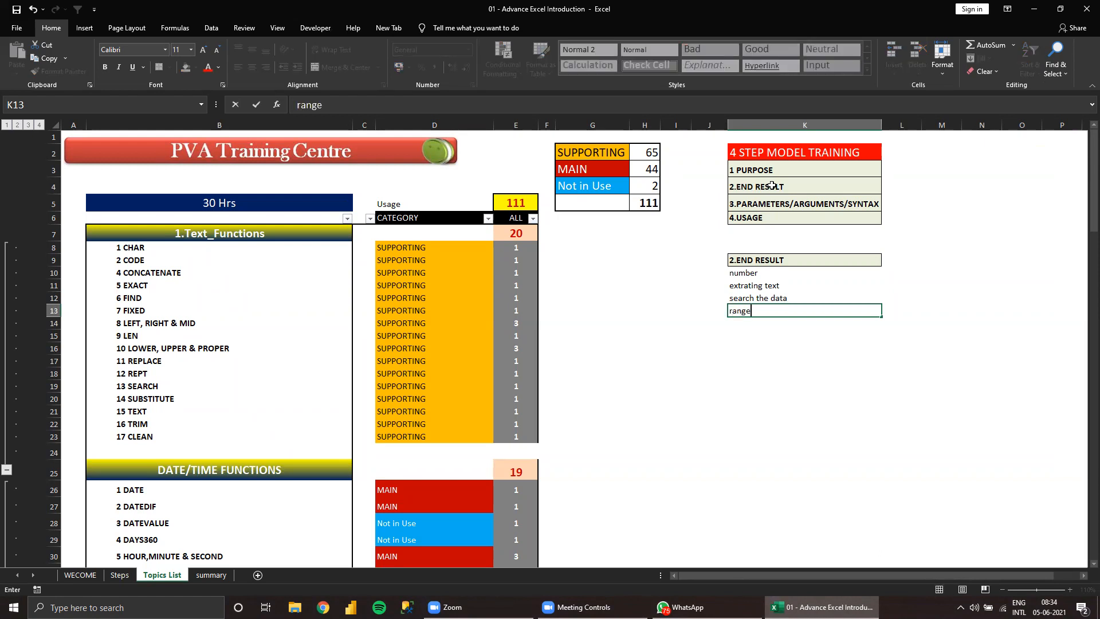
key(Return)
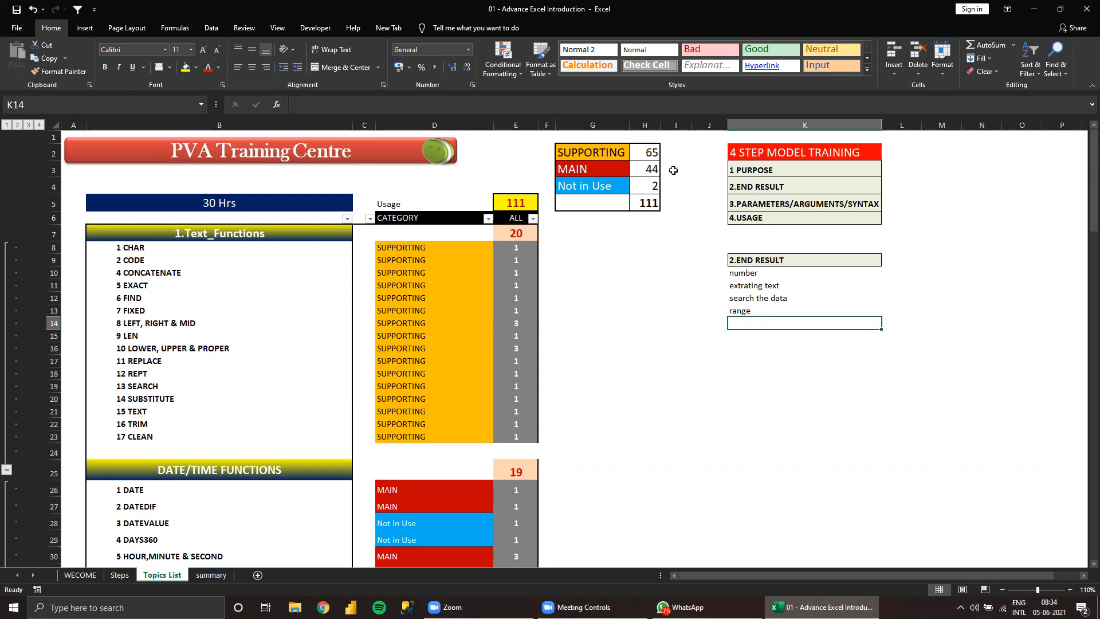
click(754, 309)
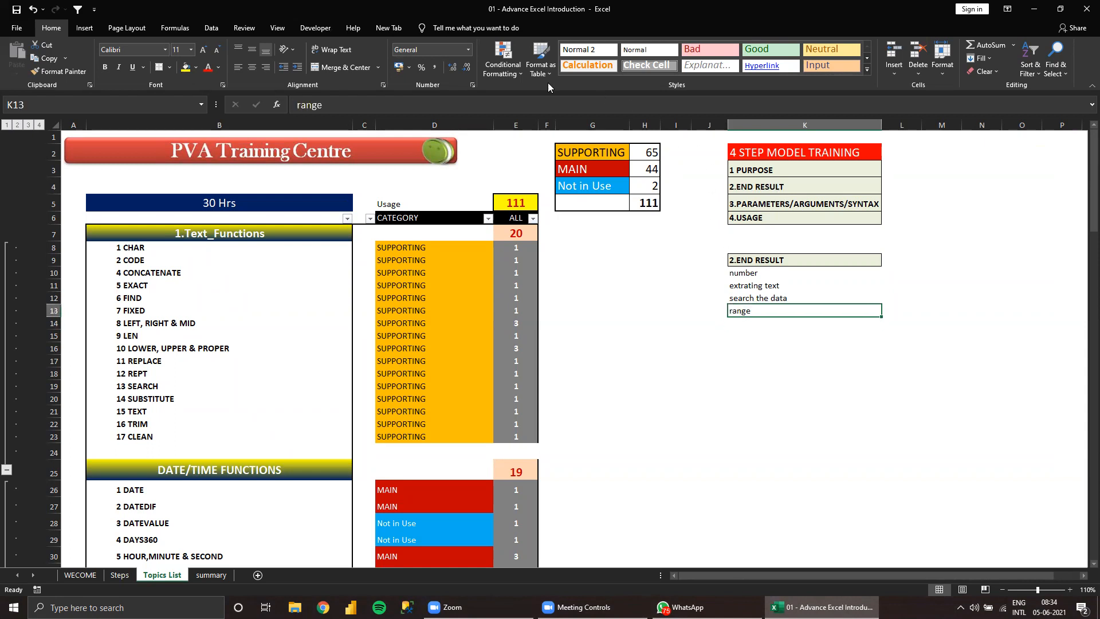
click(422, 106)
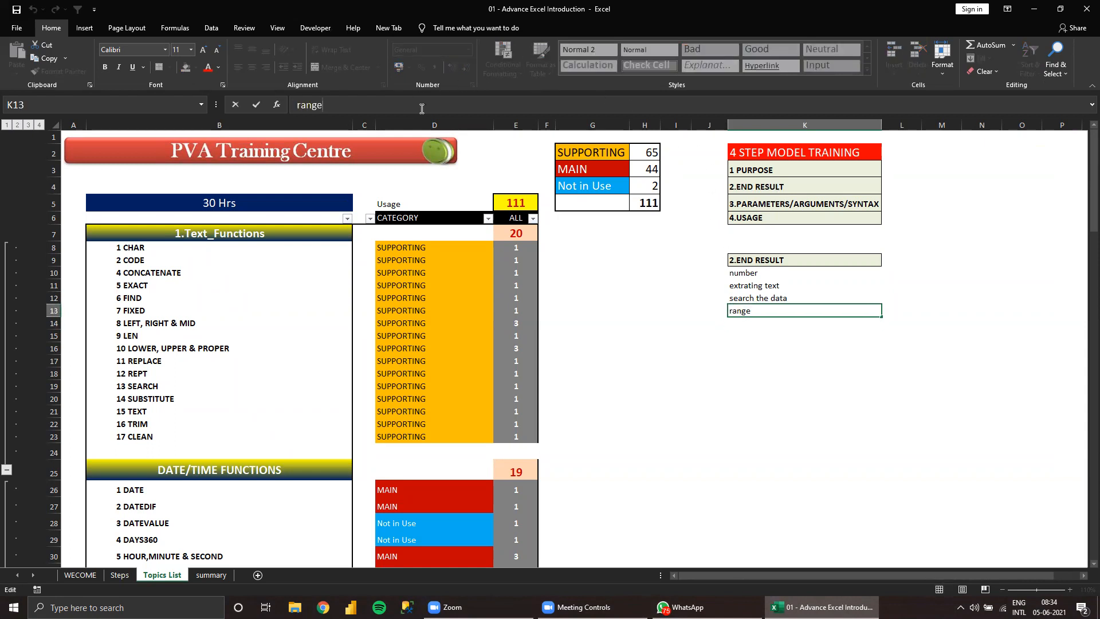
key(Return)
text(re)
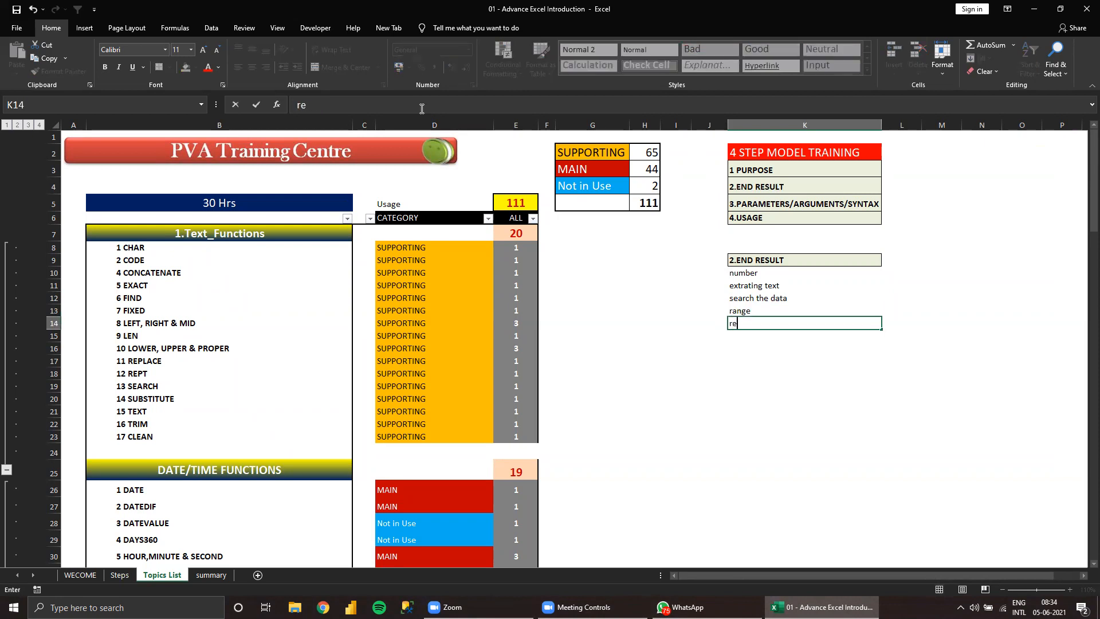
text(ferance)
key(Return)
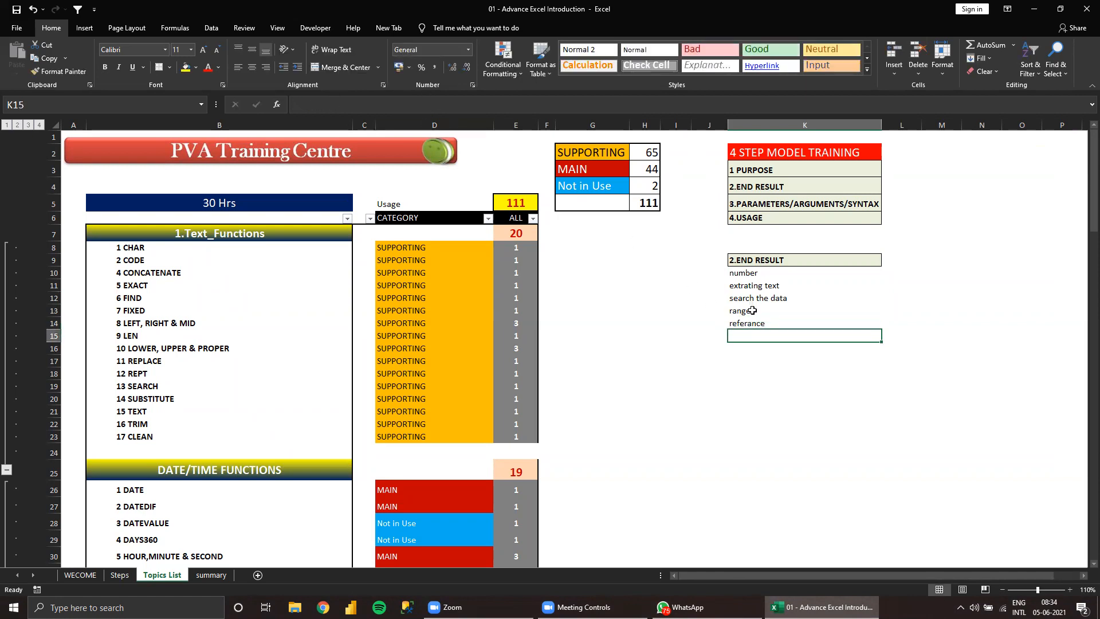
Select B9:B24 and the blank block H18:K27 as example ranges, and point out the range and referance entries.
click(177, 260)
drag(241, 297, 285, 445)
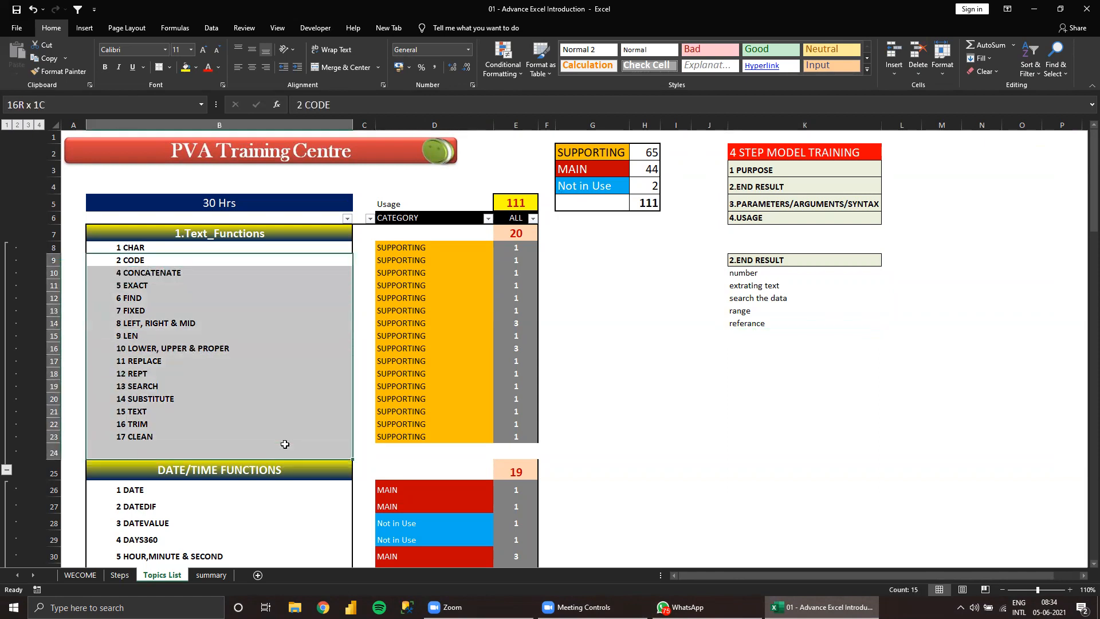
drag(644, 373, 777, 503)
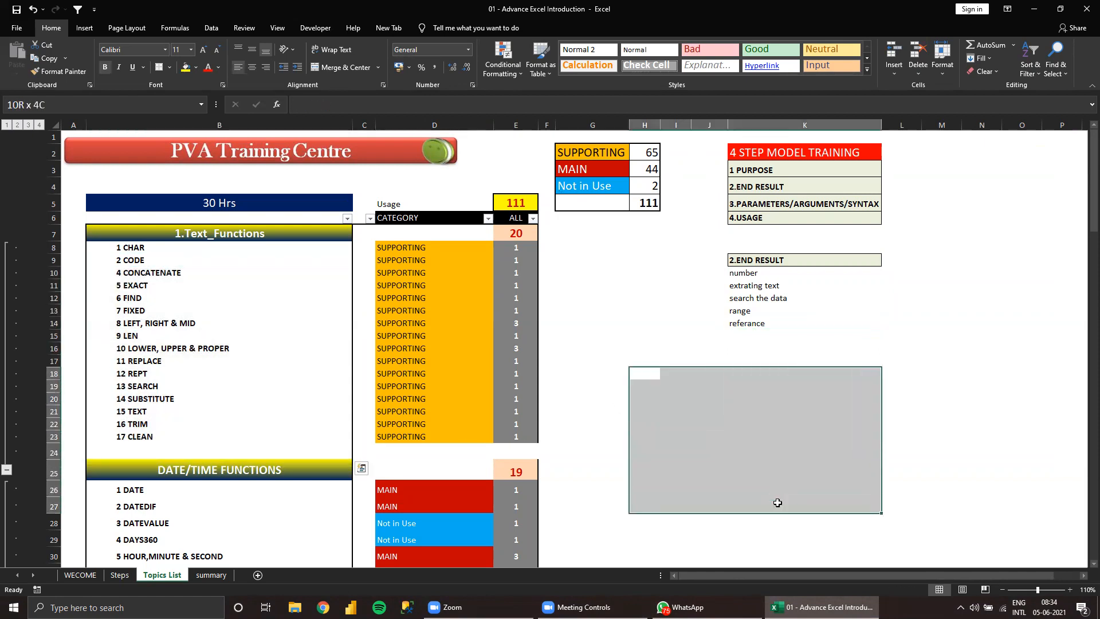
click(750, 312)
click(751, 325)
click(801, 388)
text(=)
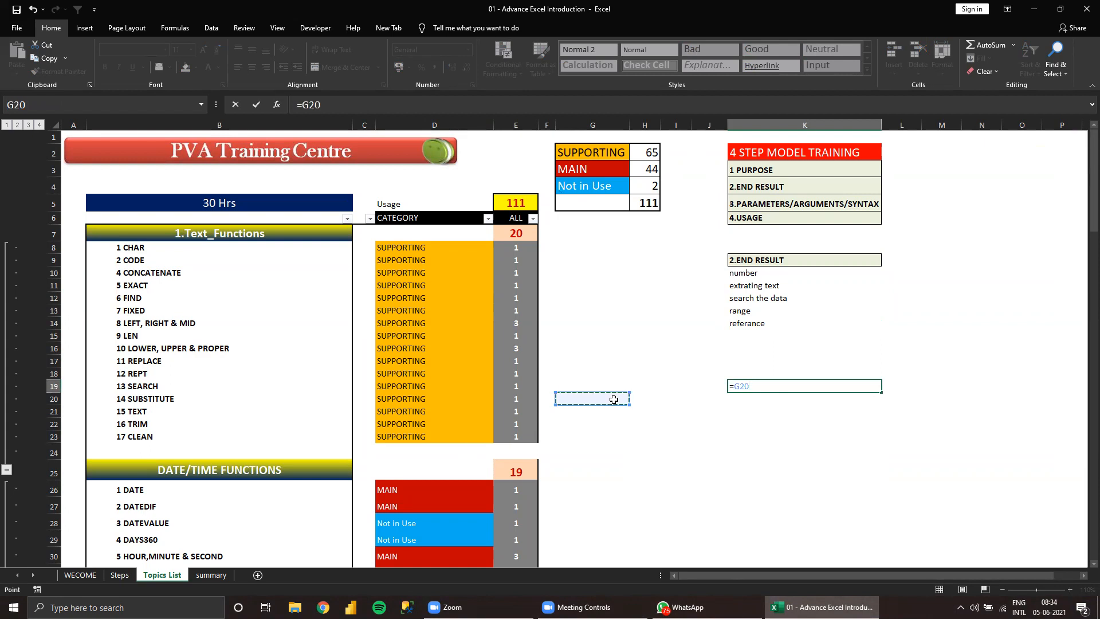
key(Escape)
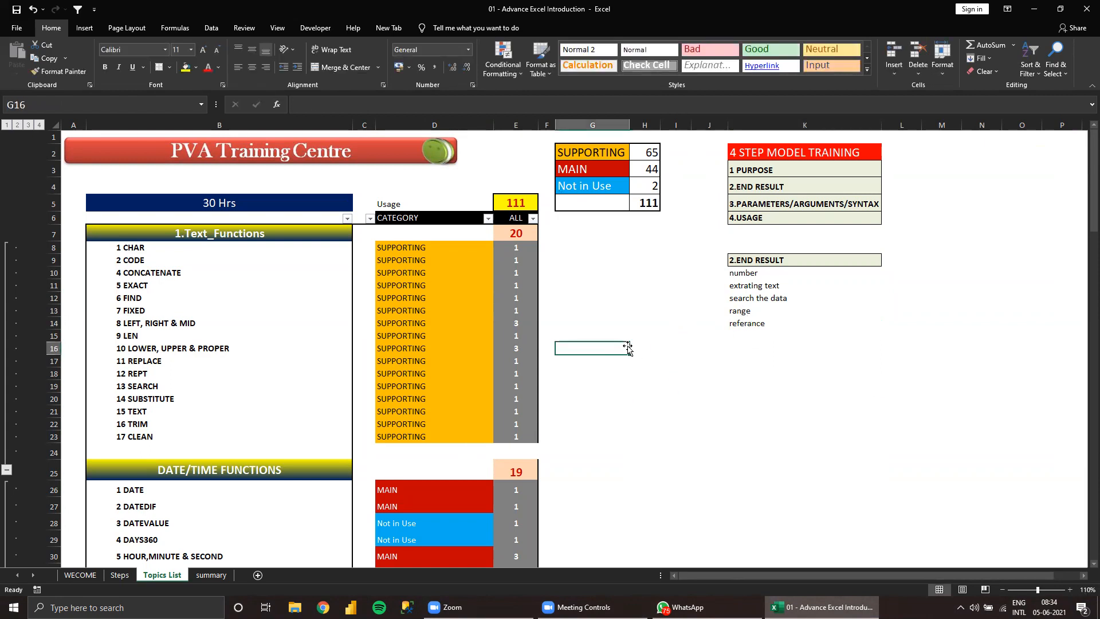
Go over the end result types in K10:K14, from number through referance.
drag(765, 311, 757, 324)
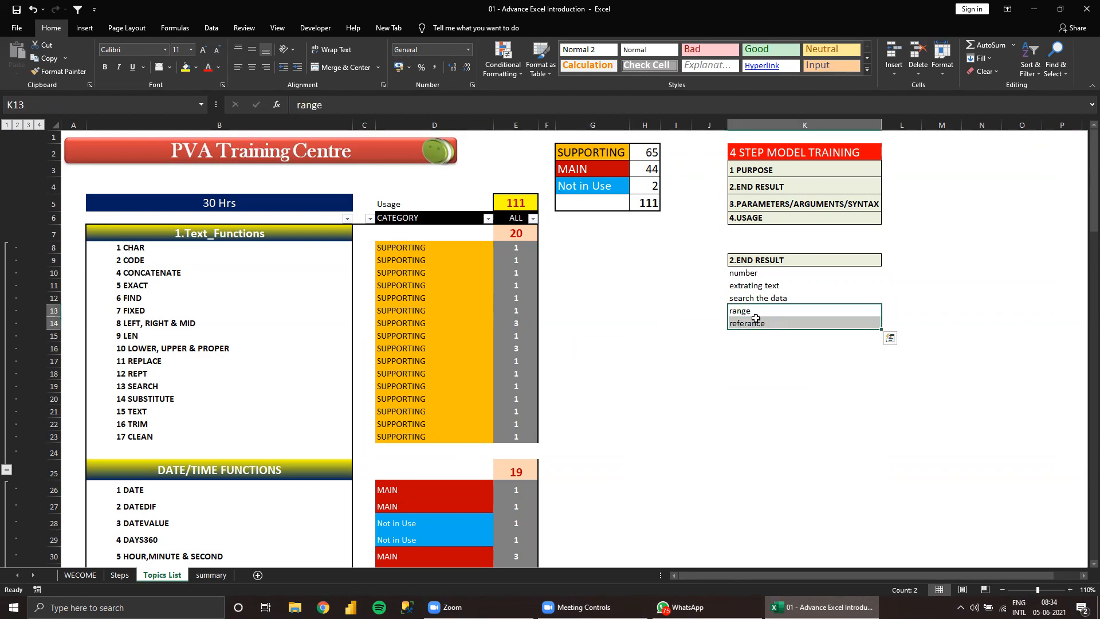
click(756, 324)
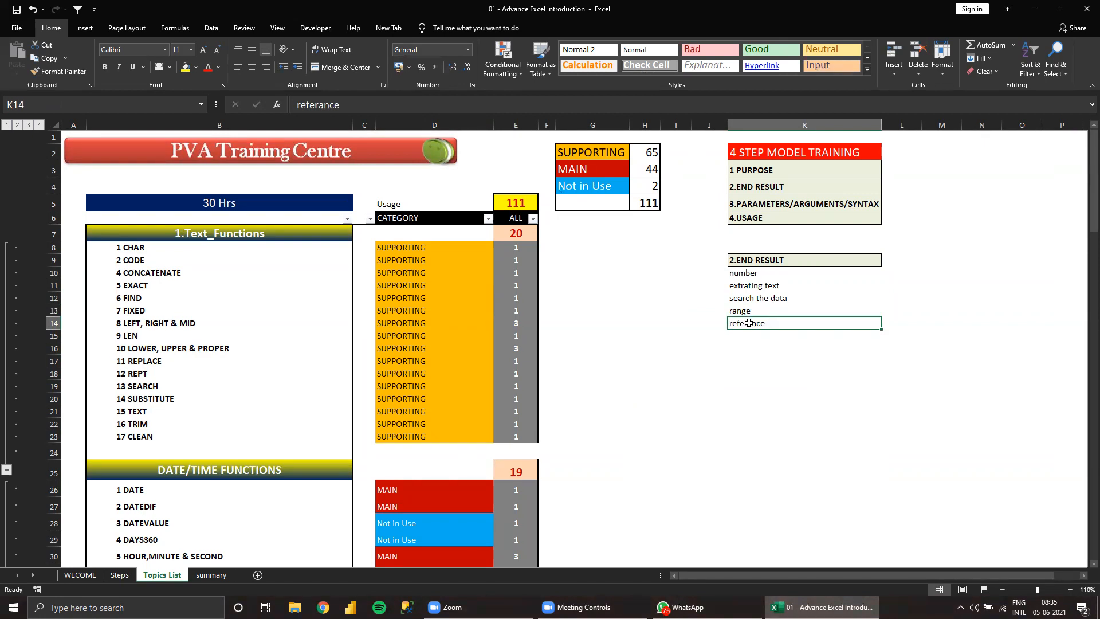
drag(748, 273, 745, 321)
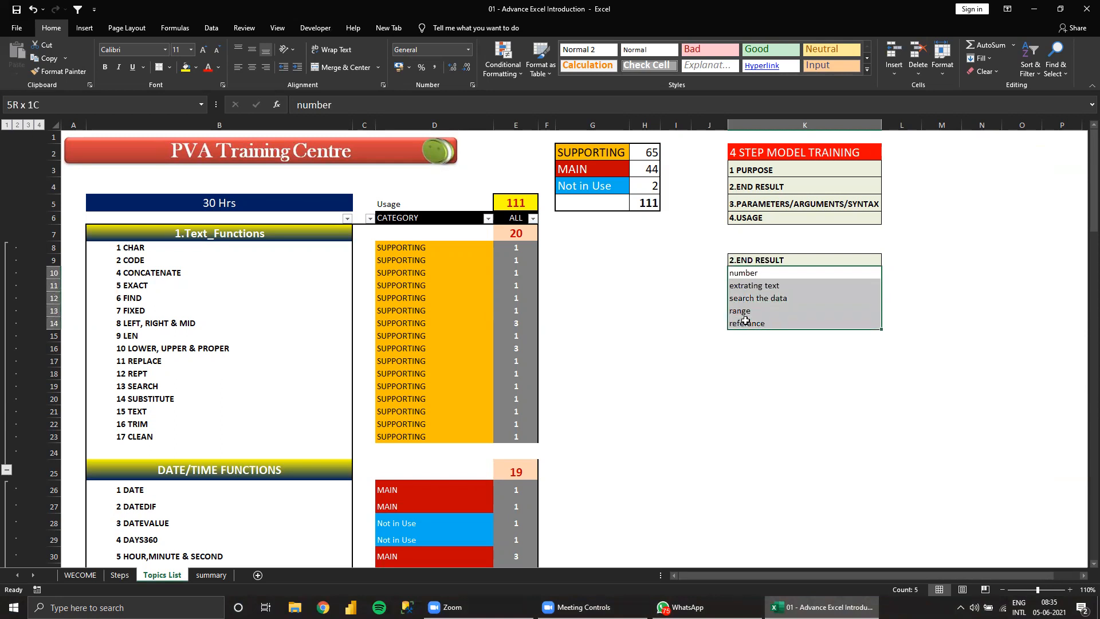
click(748, 274)
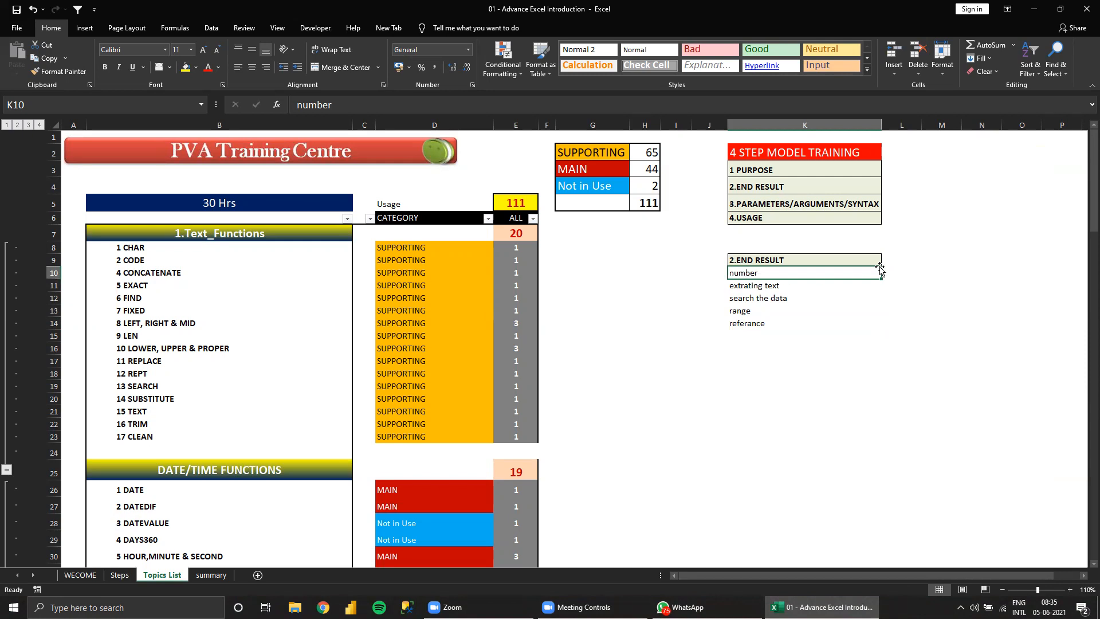
Enter "find,search,match, row, rows, column, columns," in L10 as the functions that return a number.
click(899, 269)
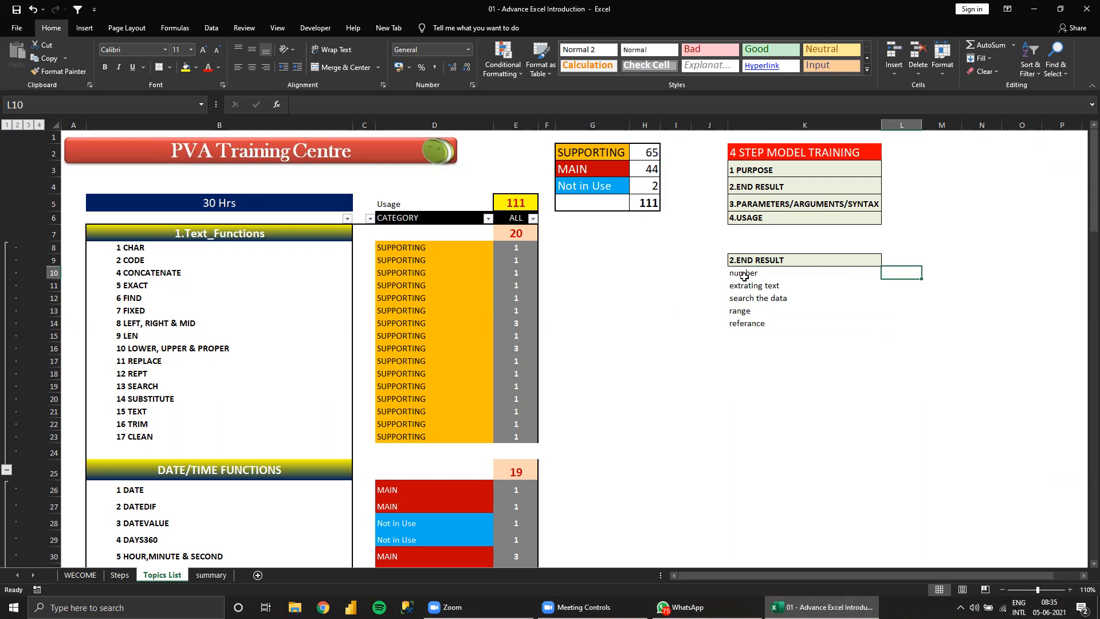
text(fin)
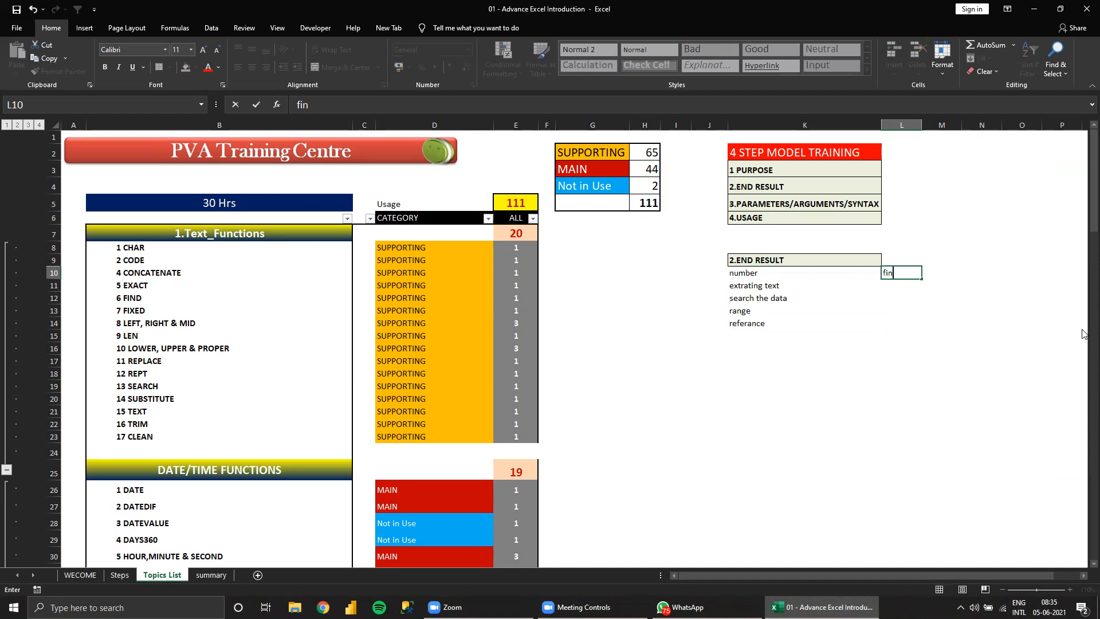
text(d,seach)
key(BackSpace)
key(BackSpace)
text(rch,match, row)
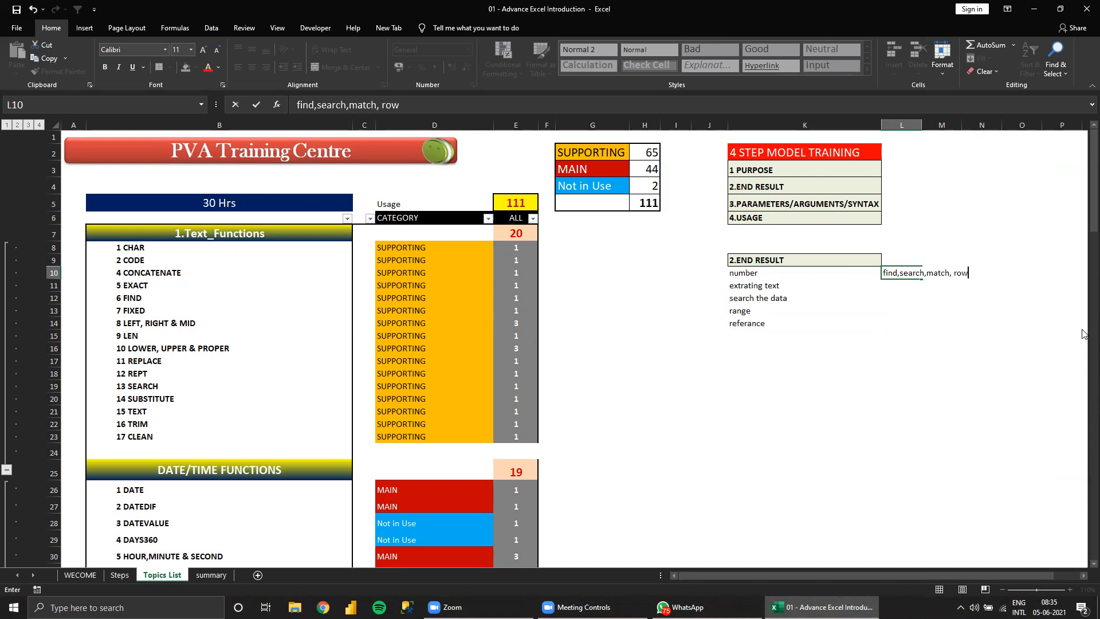
text(, rows, column, columns,)
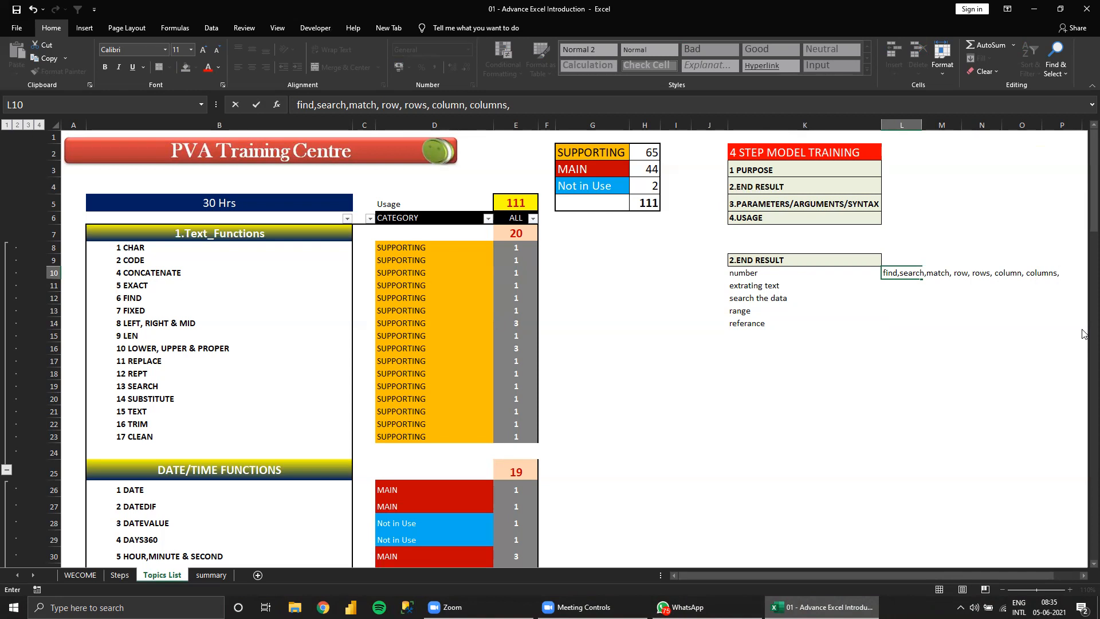
key(Return)
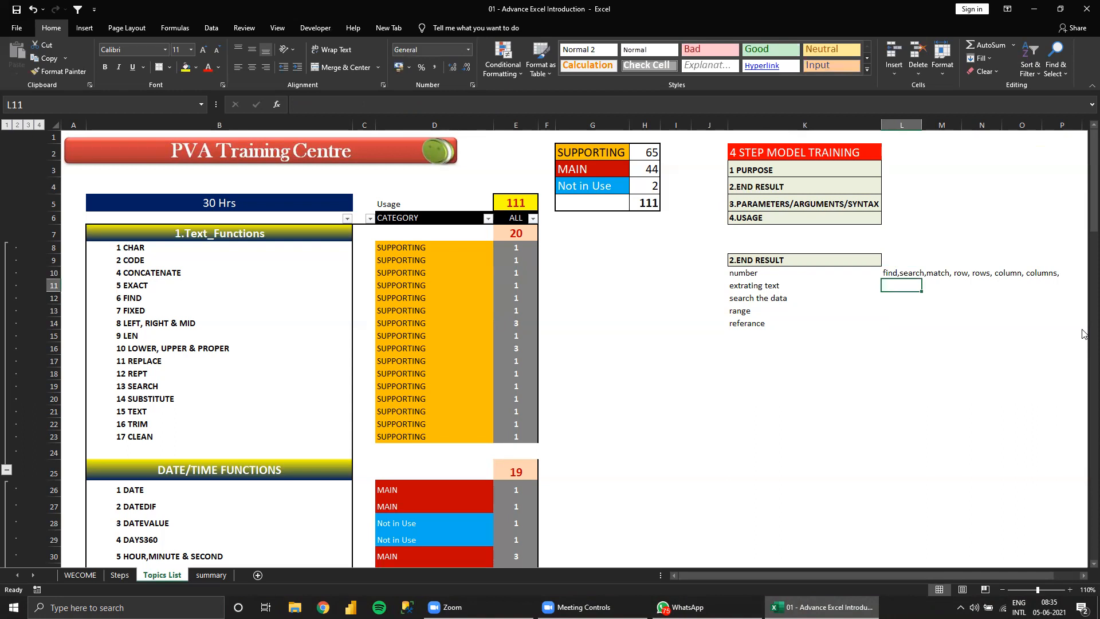
Enter "right, left, mid" in L11 as the functions for extracting text.
text(ri)
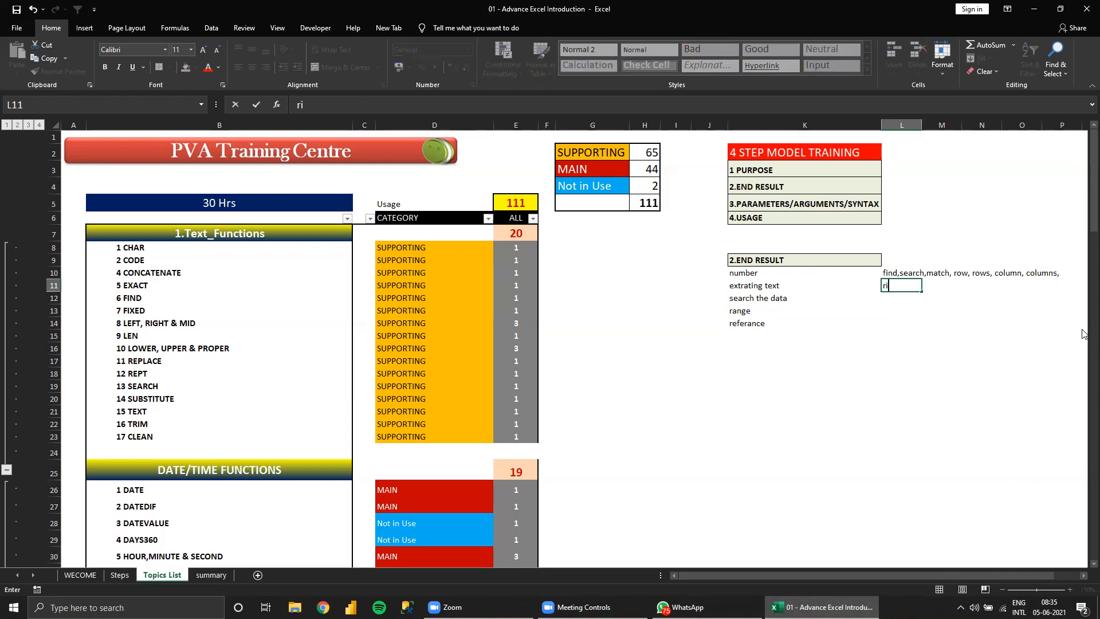
text(ght, left, mid)
key(Return)
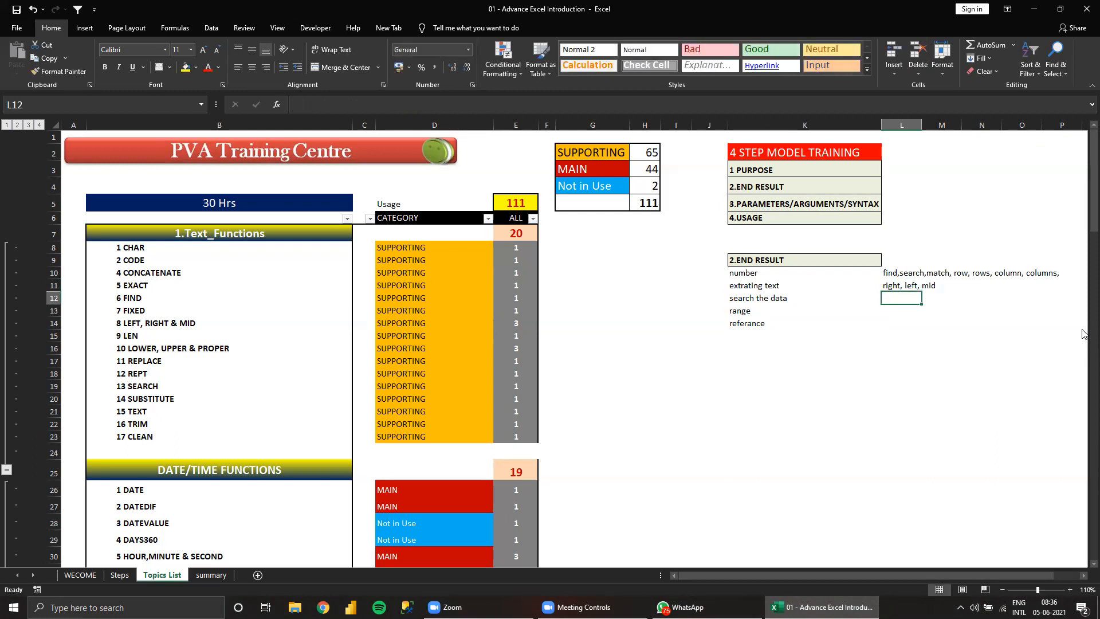
text(s)
key(BackSpace)
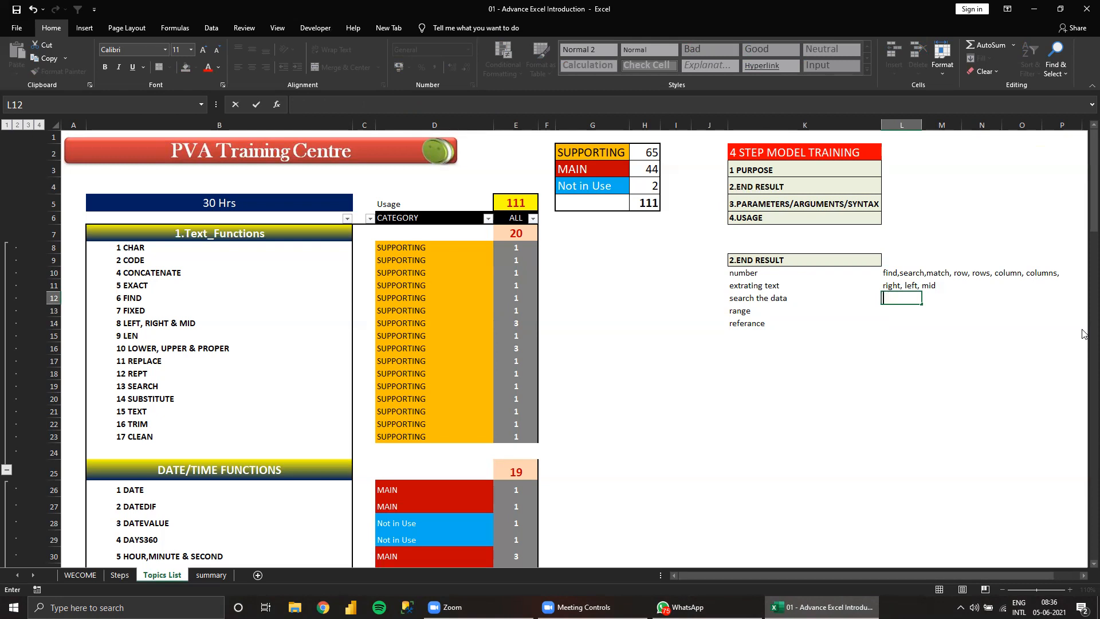
key(Down)
key(Down)
key(Left)
key(Left)
key(Up)
key(Right)
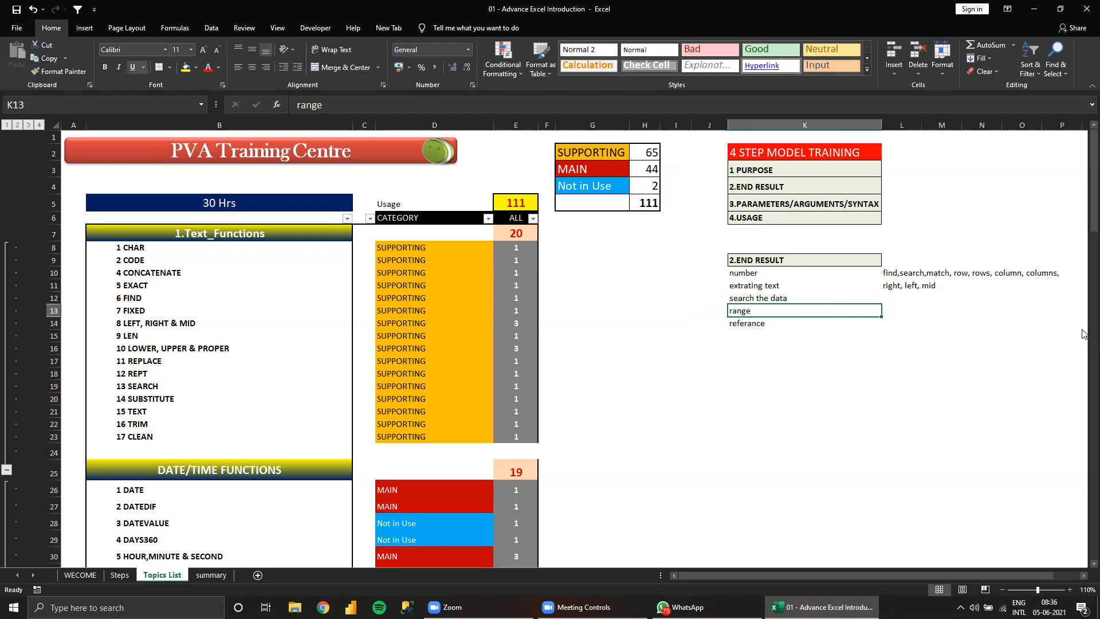
key(Right)
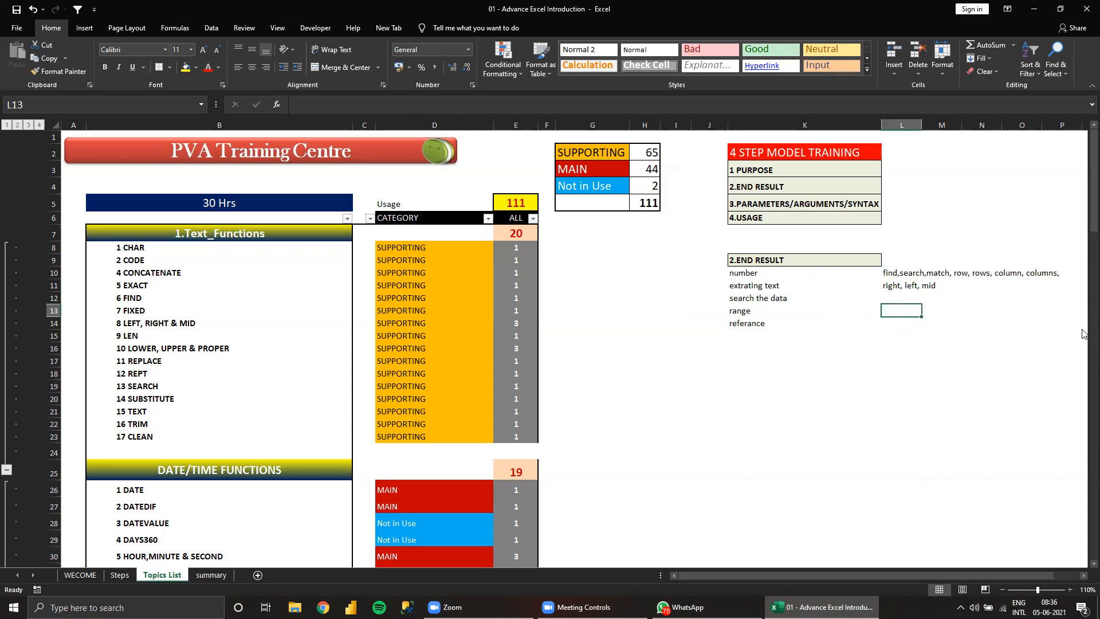
key(Down)
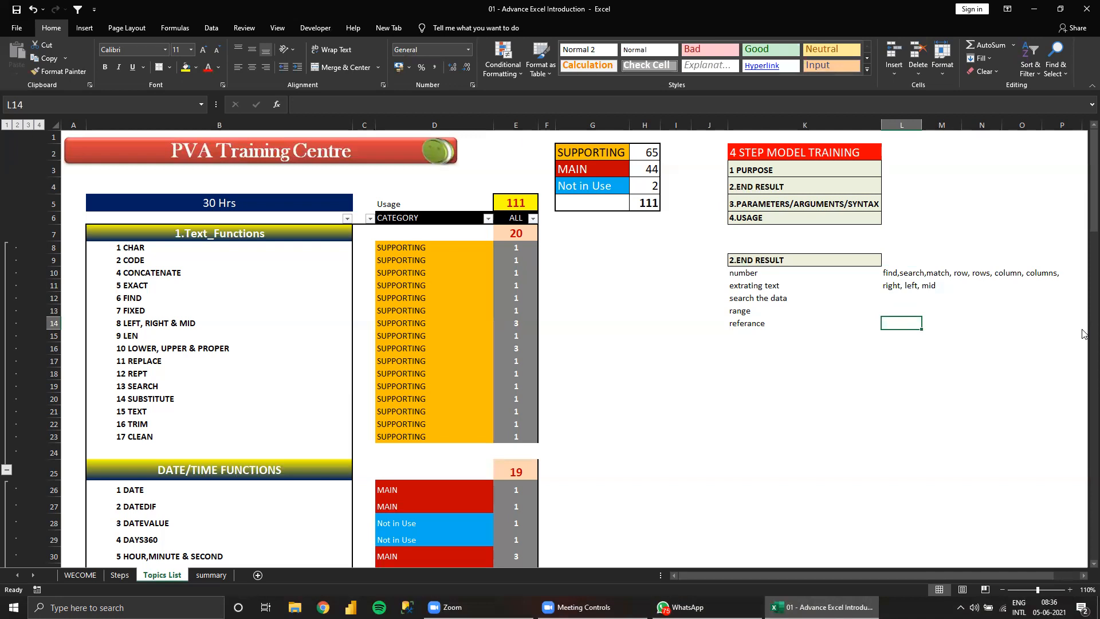
Select the end result types in K10:K14 and look over the date/time and math functions further down the sheet.
key(Left)
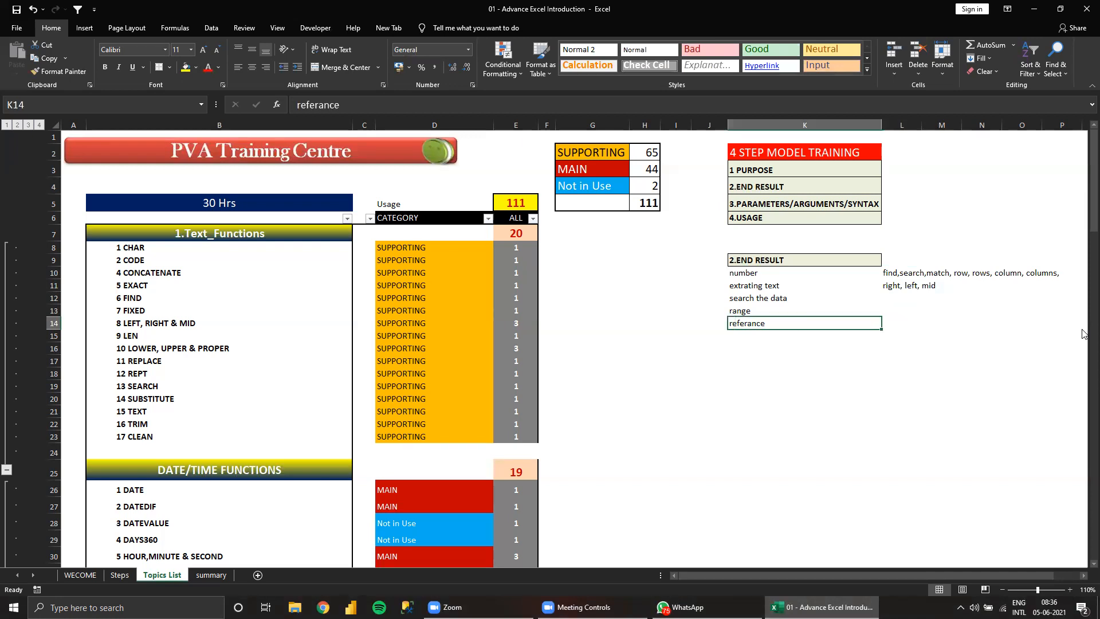
key(shift+Up)
key(shift+Up)
key(shift+Up)
key(shift+Up)
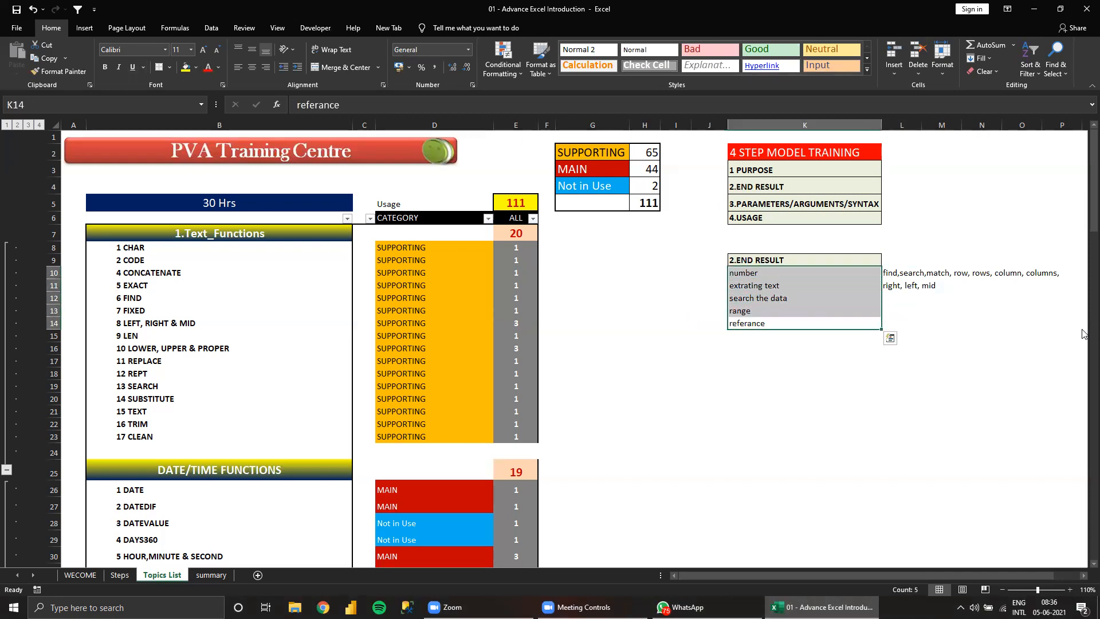
scroll(229, 346, down, 8)
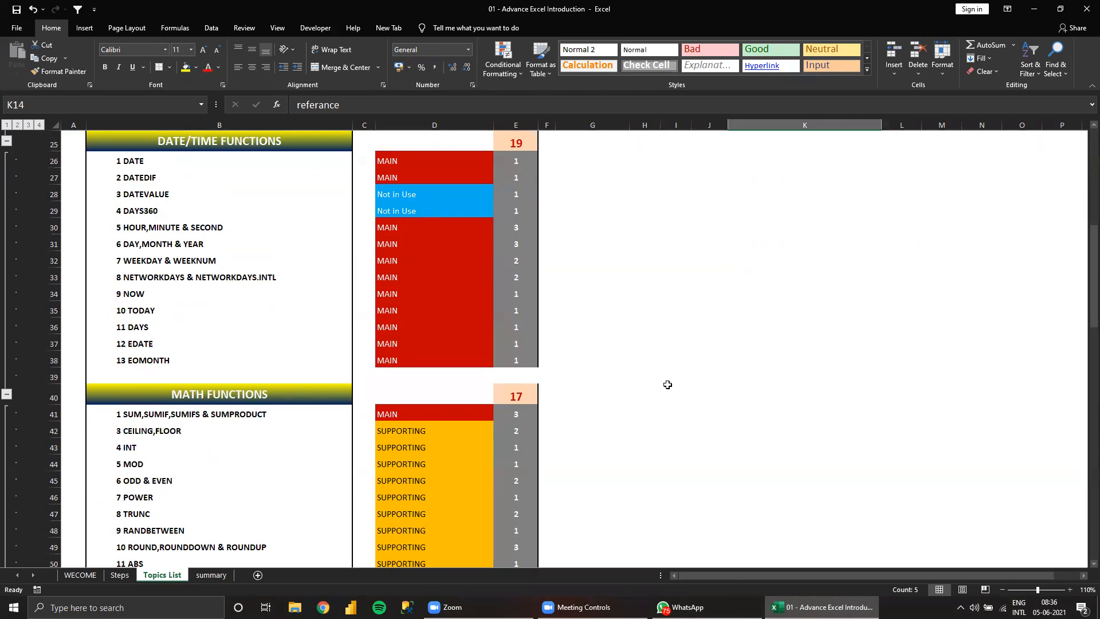
scroll(667, 385, up, 8)
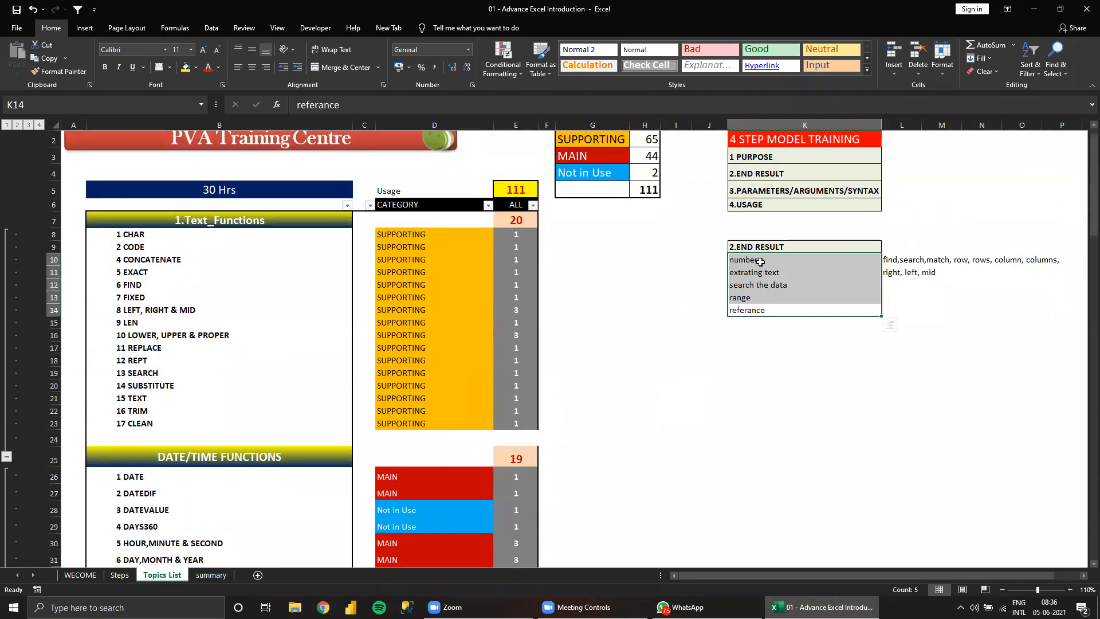
Point out the number type and its functions in L10:O10, and highlight the end result block K9:M14.
click(760, 261)
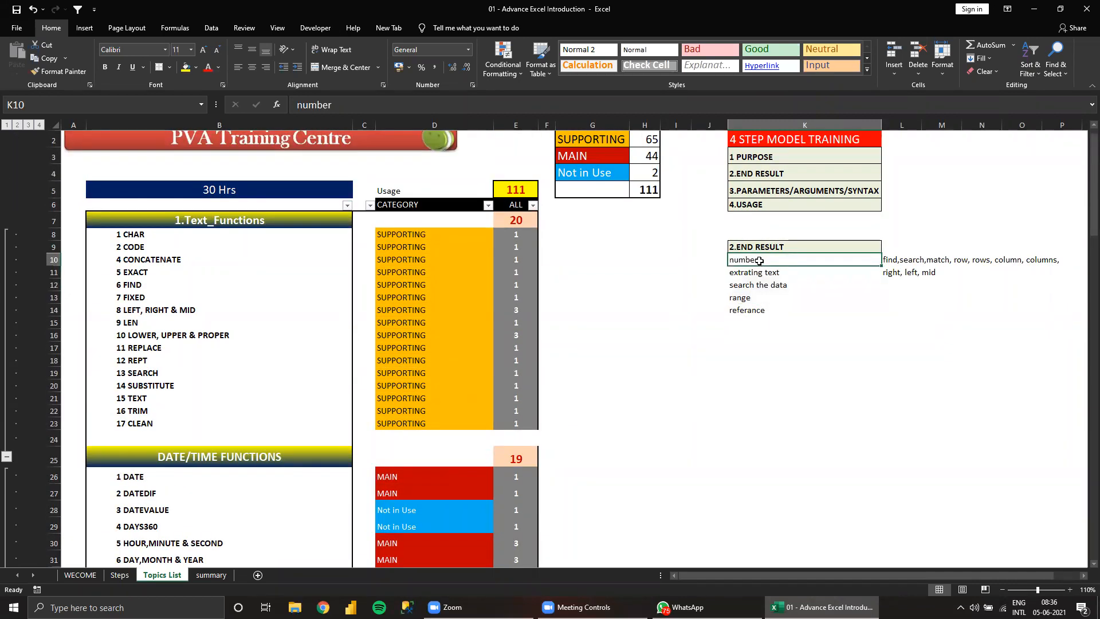
drag(892, 259, 1022, 262)
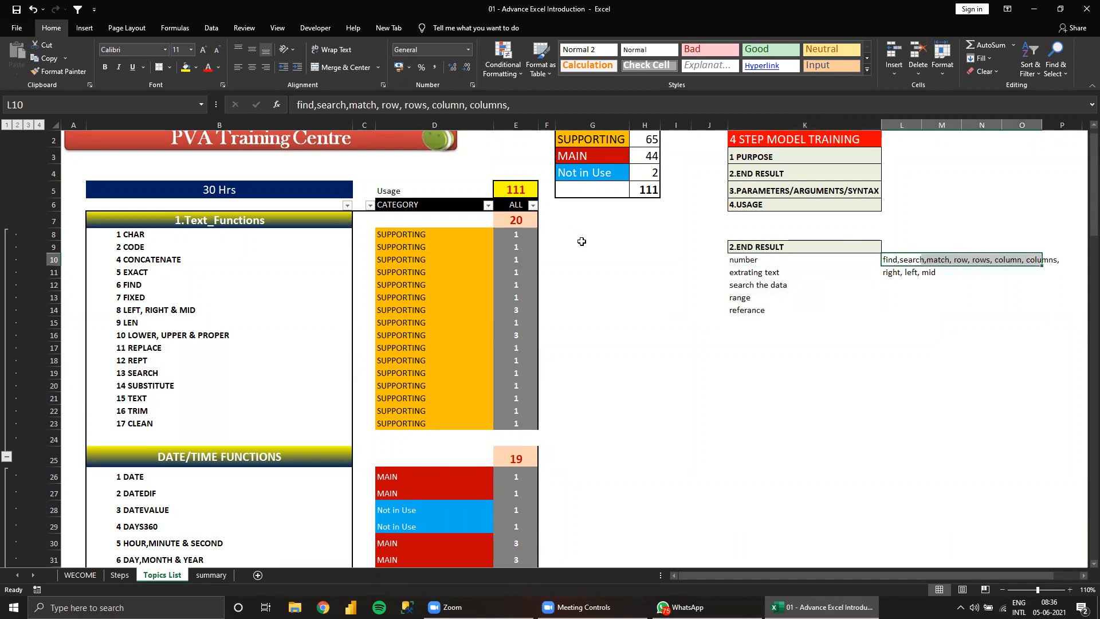
click(774, 262)
drag(774, 270, 778, 307)
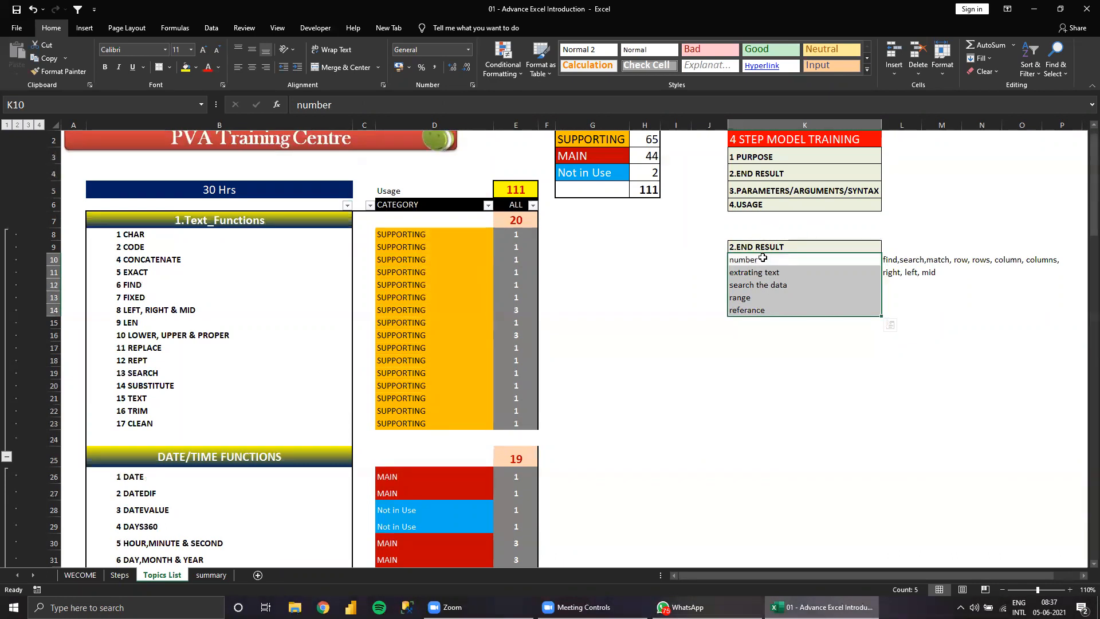
drag(754, 250, 971, 312)
drag(822, 249, 929, 303)
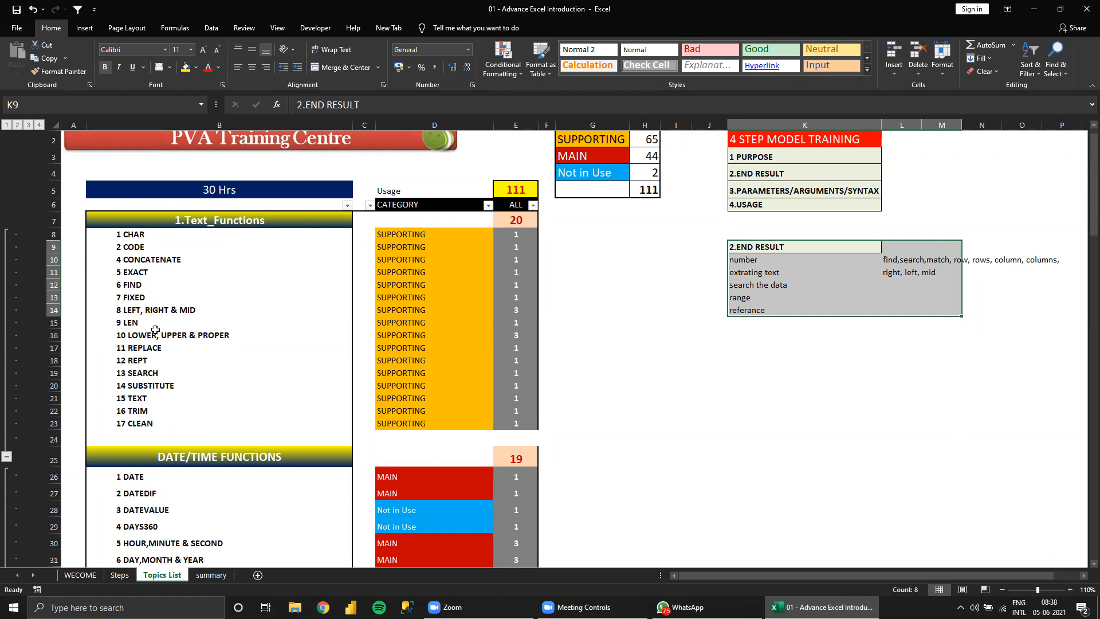
Go through the four model steps in K3:K6, from purpose through usage.
scroll(476, 424, up, 1)
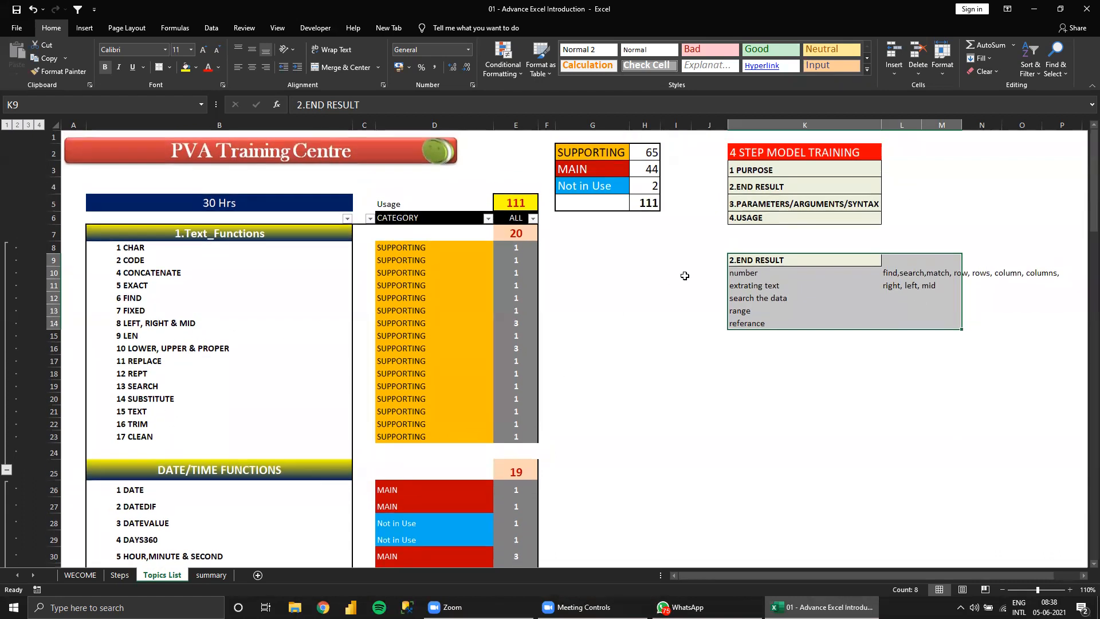
drag(751, 169, 749, 217)
click(750, 170)
click(758, 192)
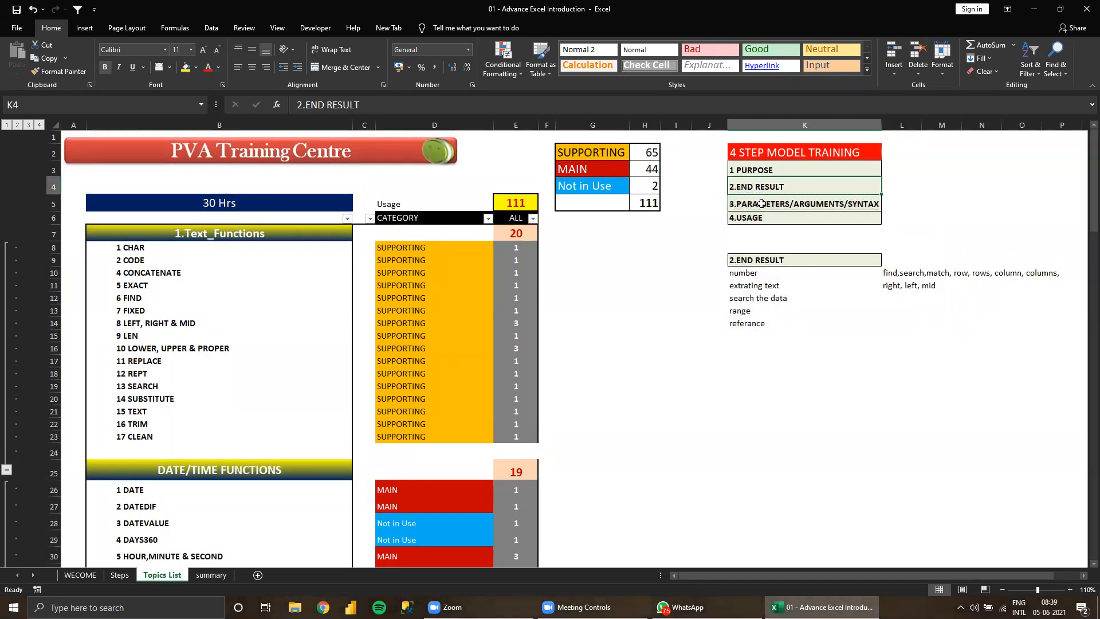
click(761, 204)
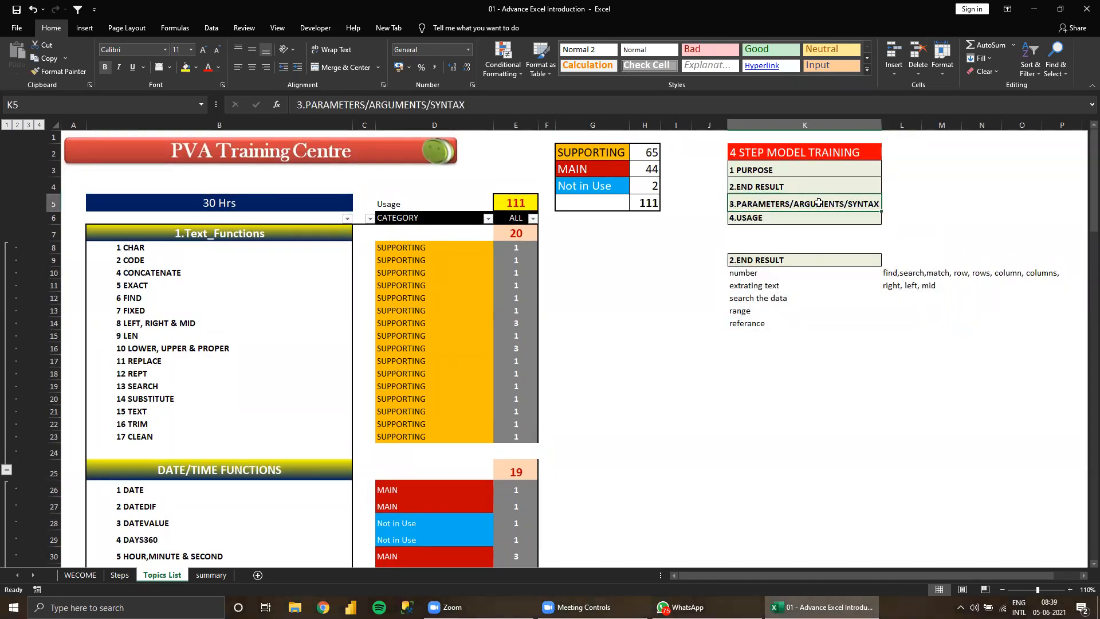
click(773, 220)
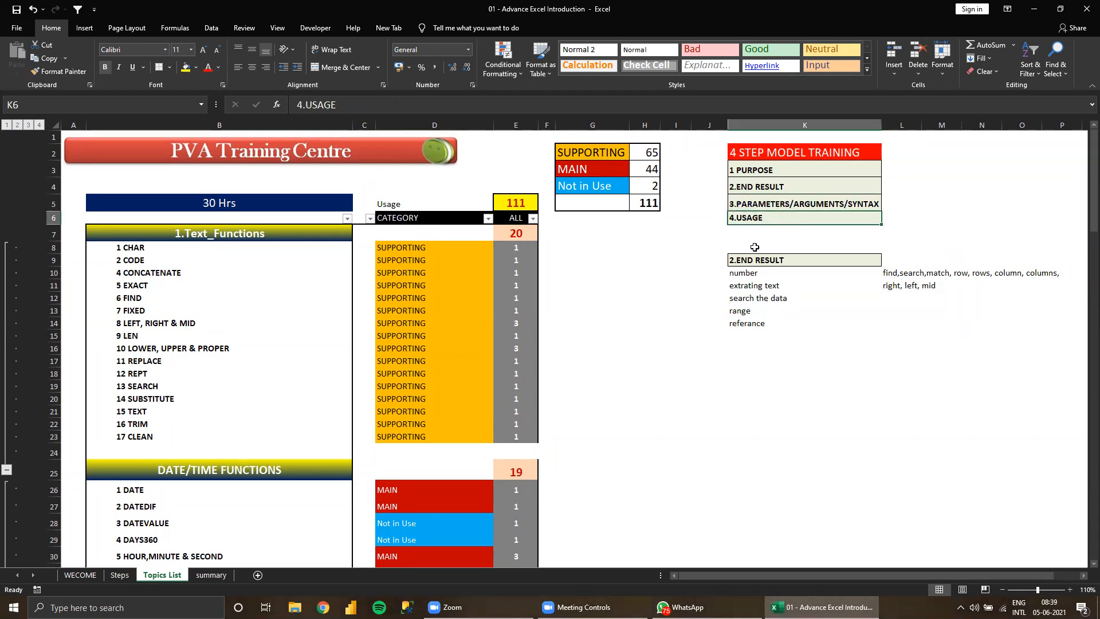
Highlight the end result block together with the blank rows below it, K9:N19.
mouse_move(756, 259)
mouse_down()
mouse_move(765, 289)
mouse_move(831, 320)
mouse_move(964, 321)
mouse_up()
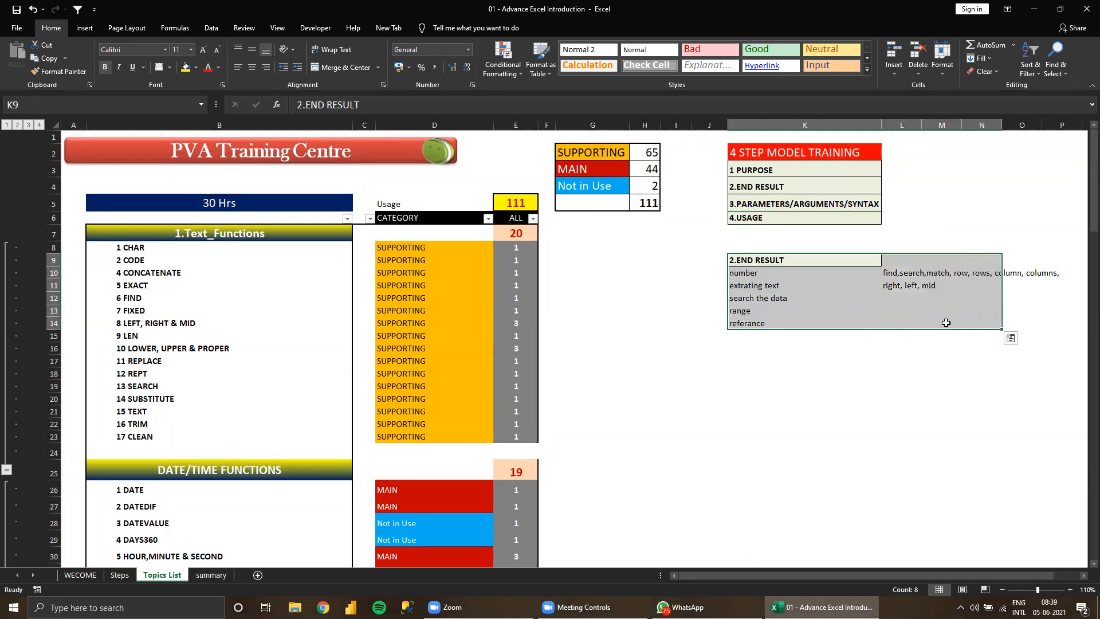
click(766, 261)
mouse_move(767, 260)
mouse_down()
mouse_move(917, 321)
mouse_move(963, 355)
mouse_move(987, 395)
mouse_up()
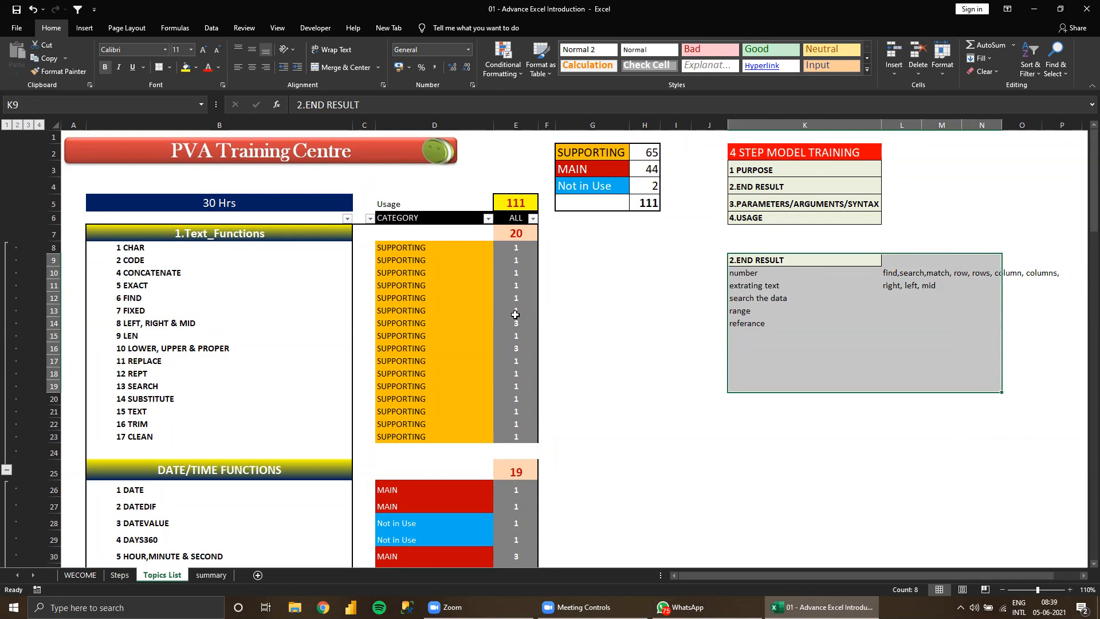
Select the text functions in B8:B21 and look through the date/time and math function lists.
drag(201, 251, 259, 412)
scroll(265, 395, down, 5)
scroll(268, 389, down, 4)
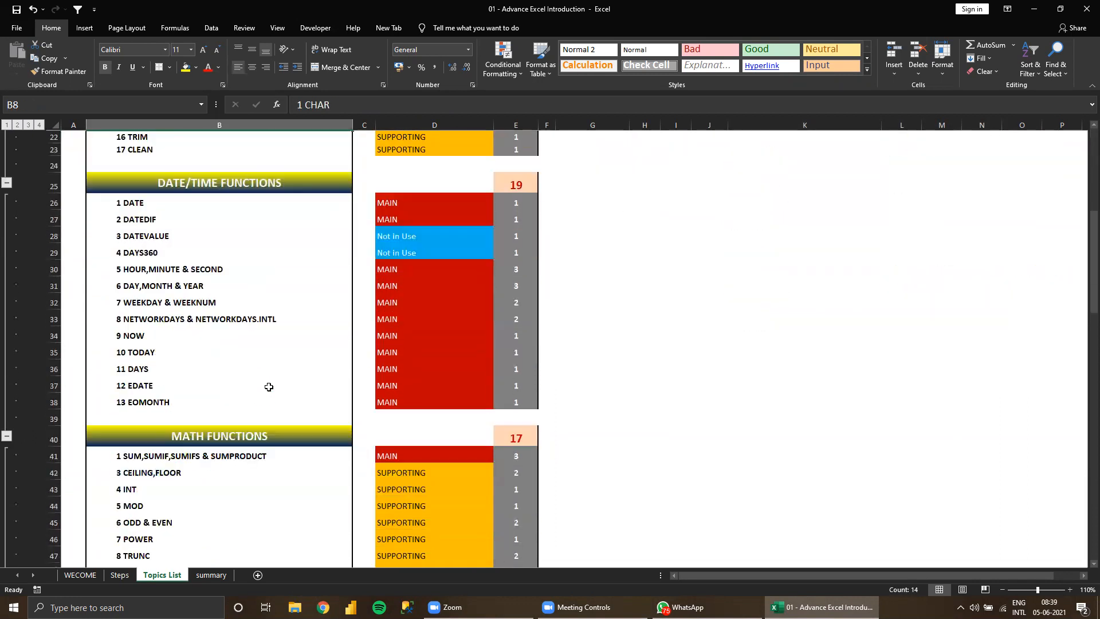
scroll(268, 388, up, 4)
scroll(268, 387, up, 5)
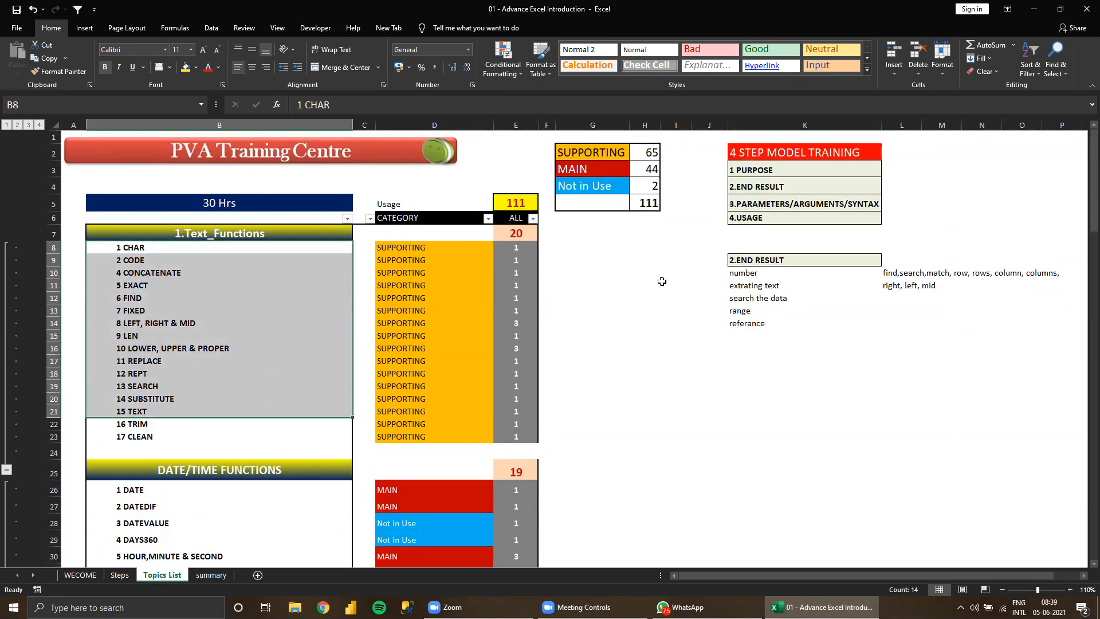
Review the end result list, the model steps in K3:K6 and the SUPPORTING and MAIN categories in G2:G3.
drag(751, 260, 773, 330)
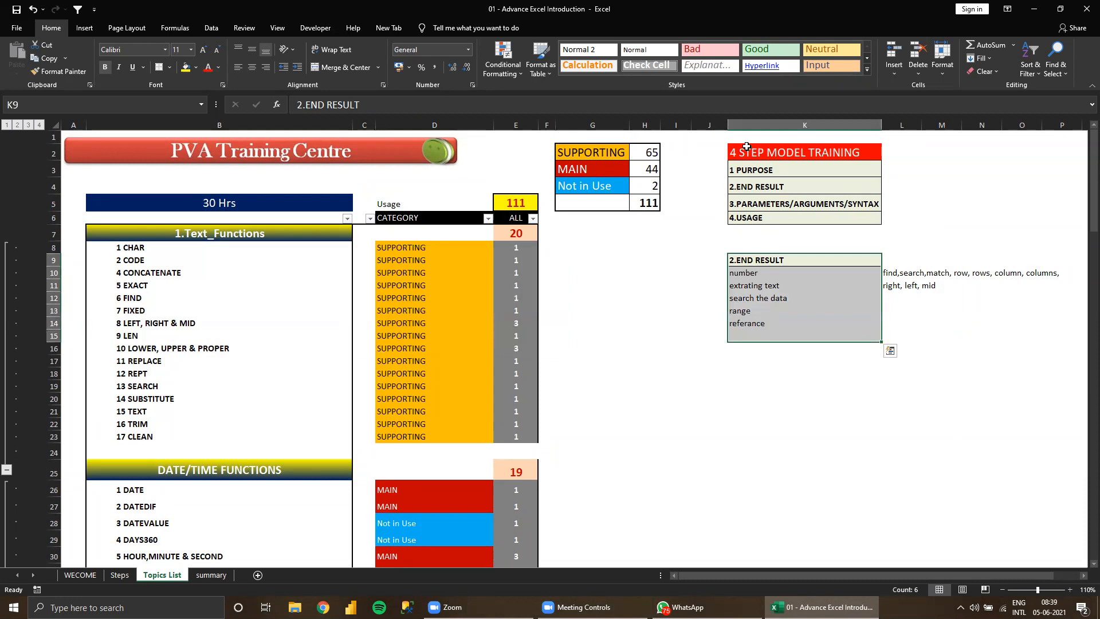
drag(756, 167, 774, 217)
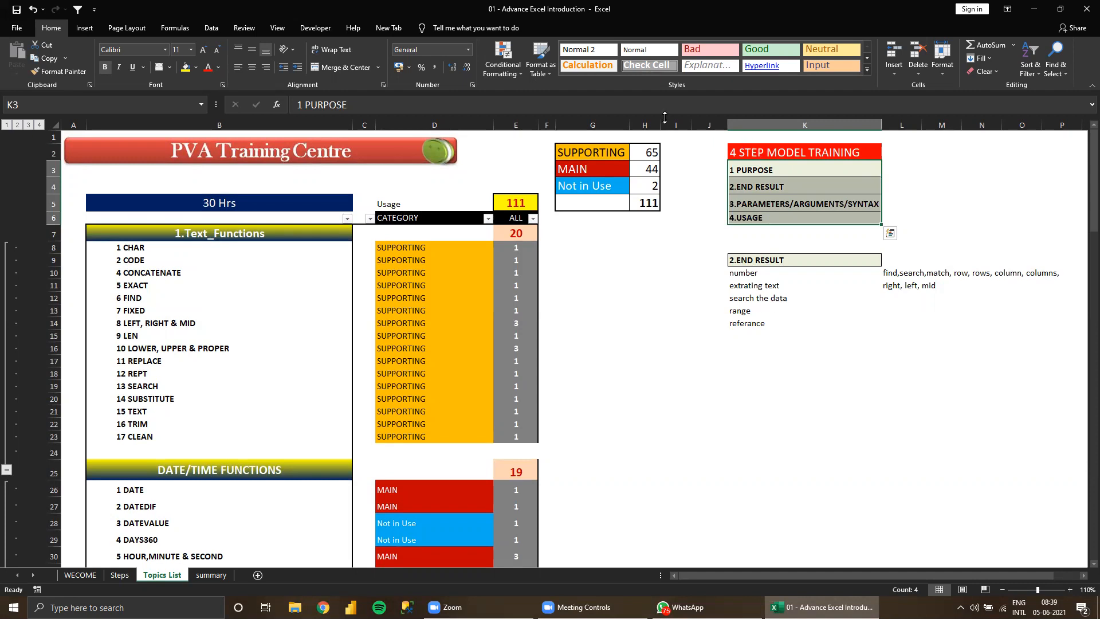
click(596, 154)
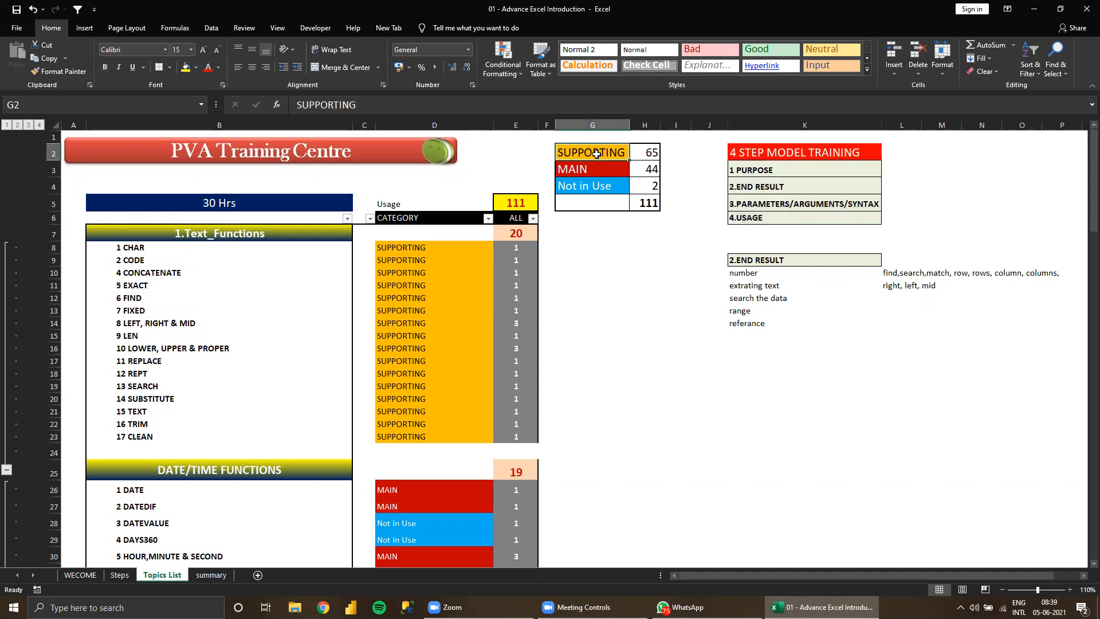
drag(595, 154, 597, 167)
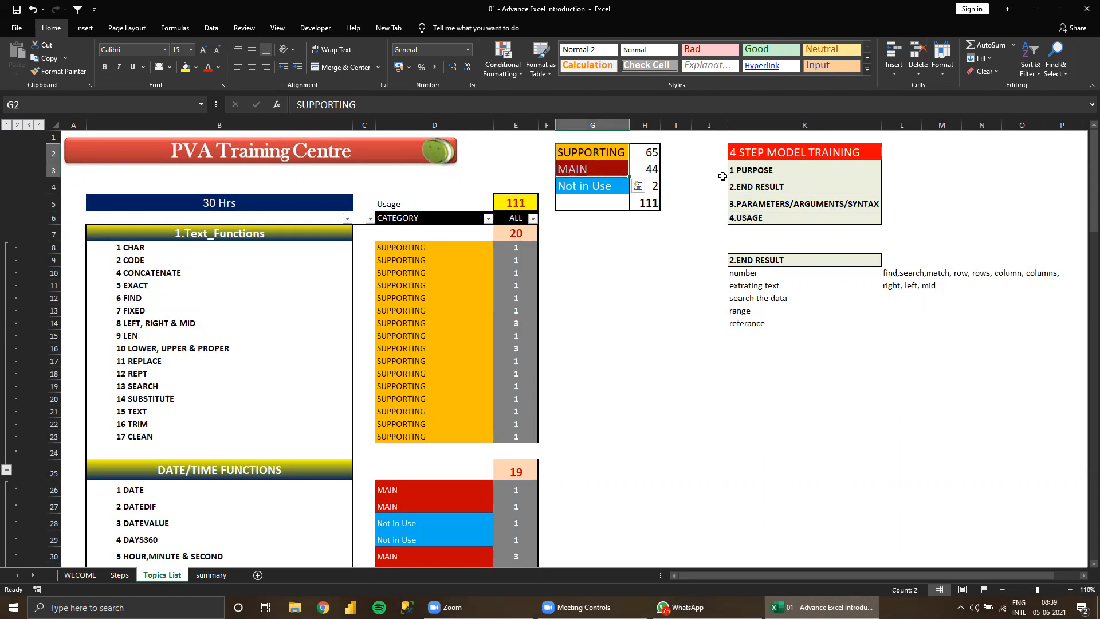
drag(752, 172, 756, 224)
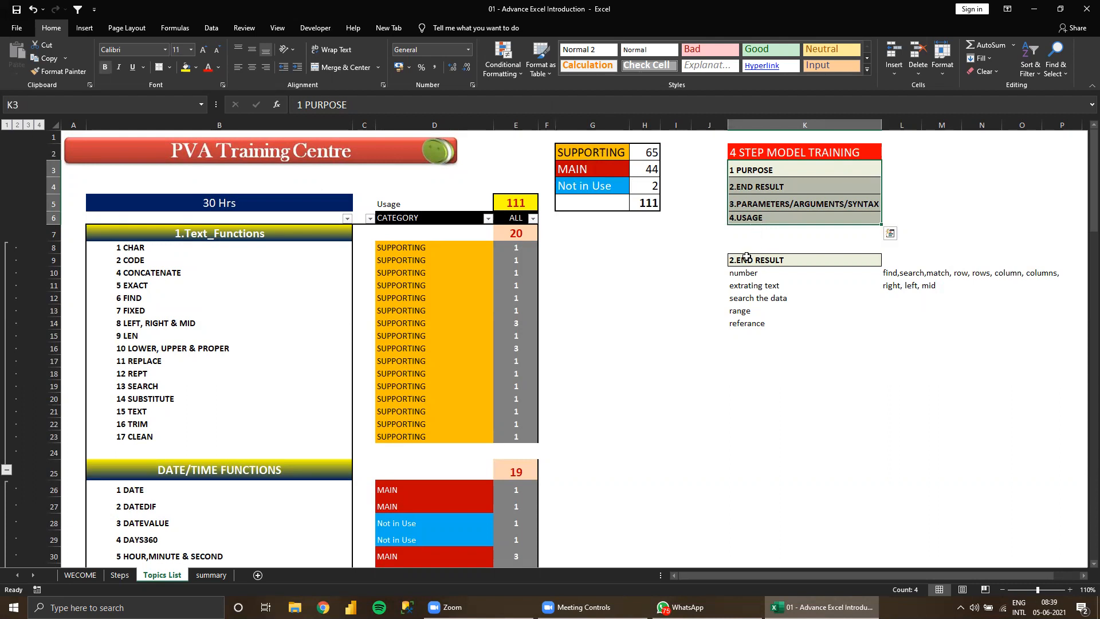
drag(745, 271, 963, 365)
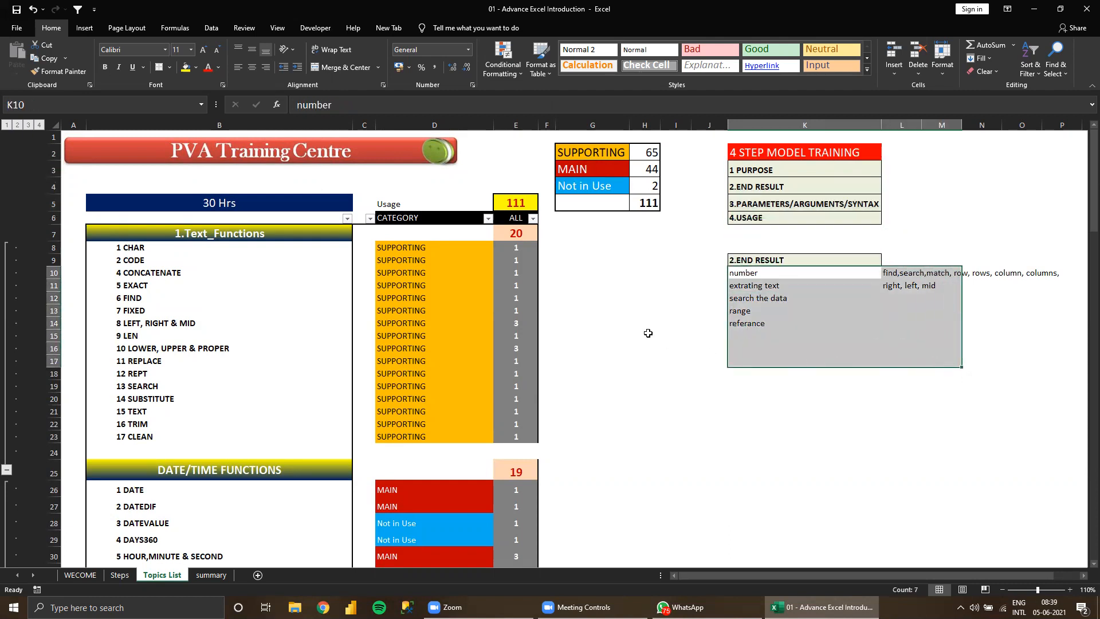
Show the FIND function's syntax in B9 on the summary sheet.
click(211, 575)
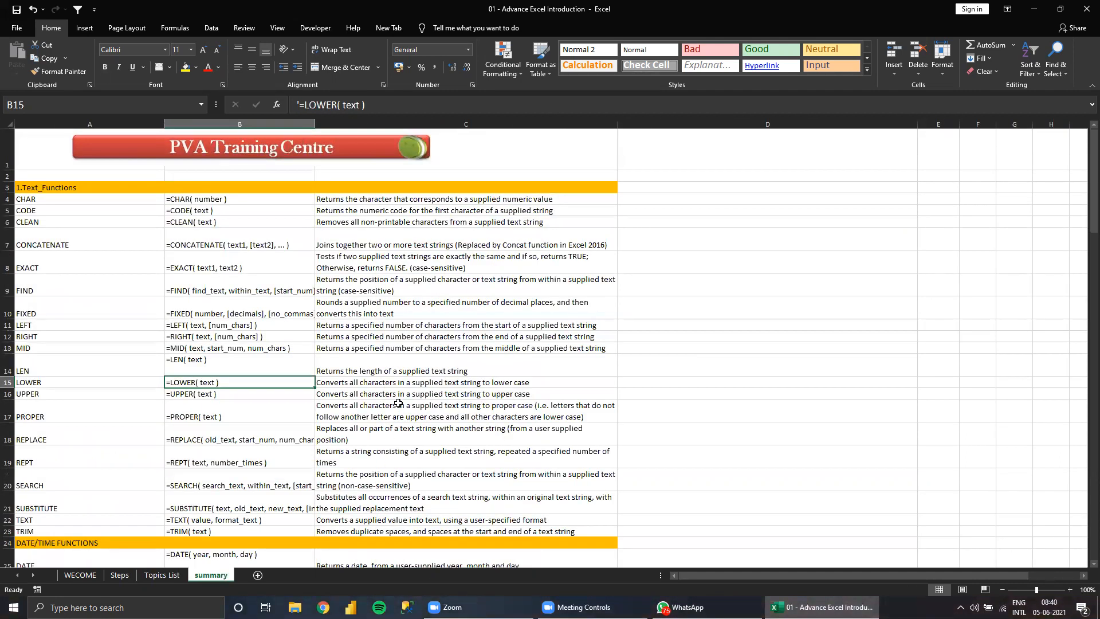
click(203, 284)
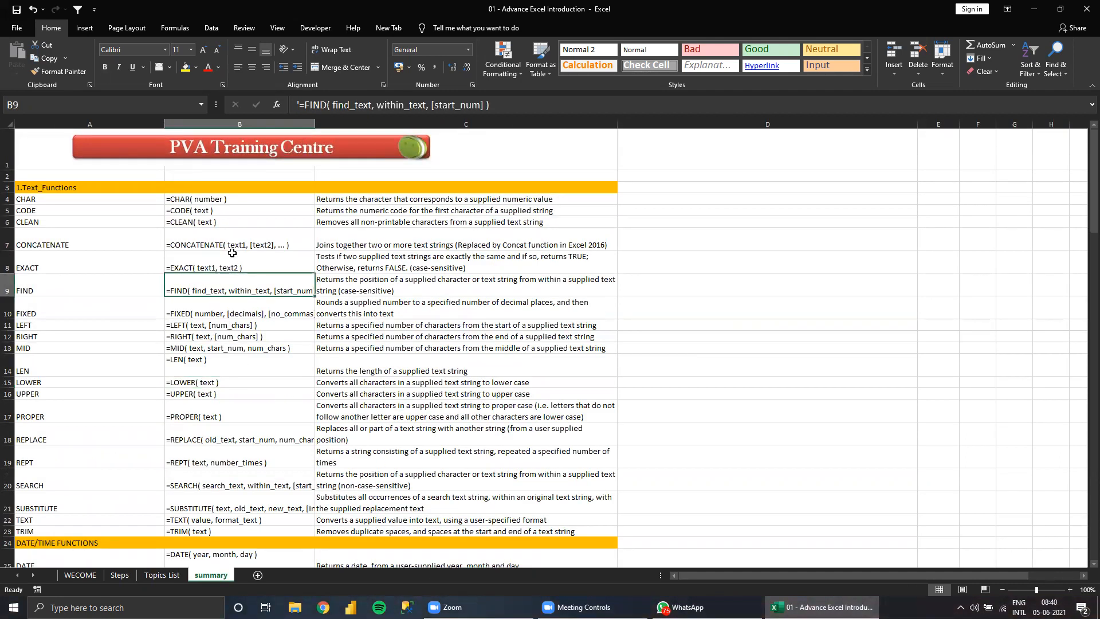
click(684, 217)
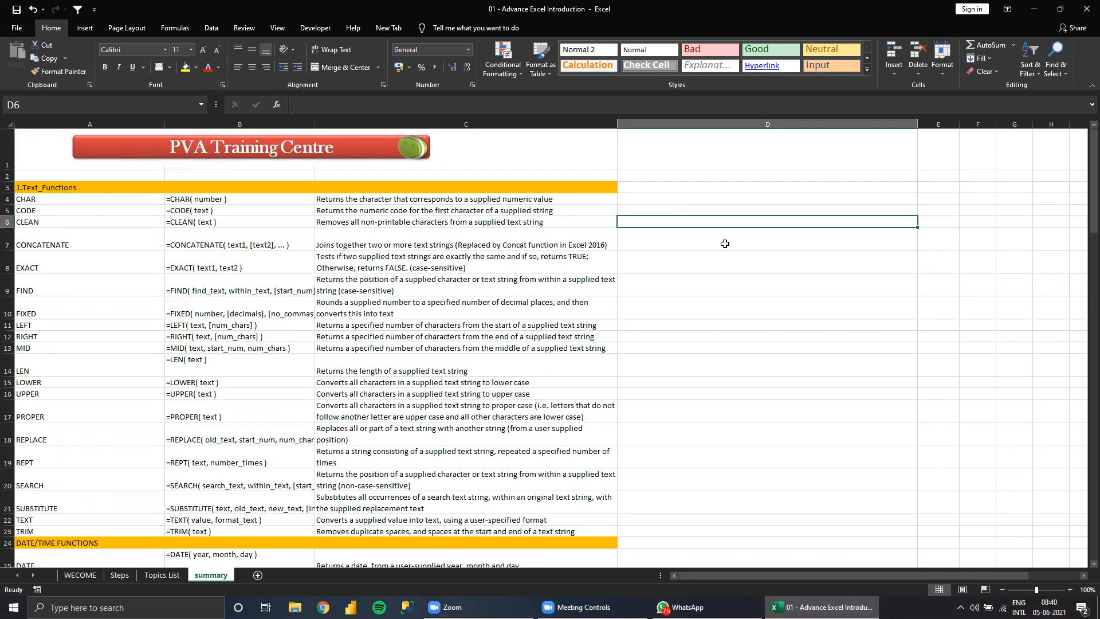
Return to the Topics List sheet and point out the number and range end results in K10 and K13.
click(163, 576)
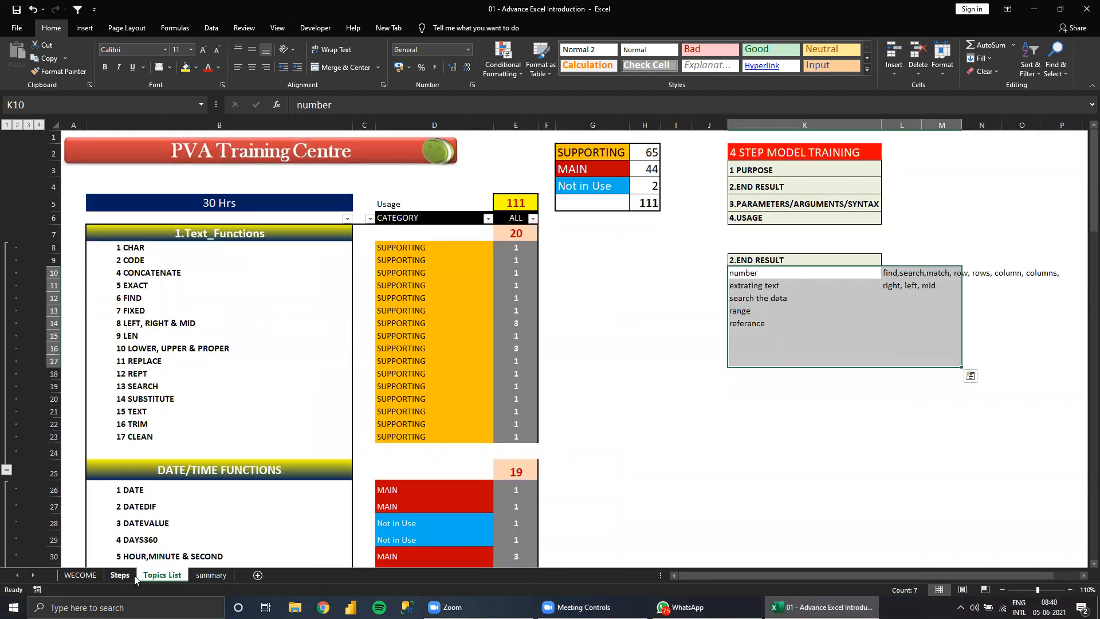
click(120, 574)
click(159, 575)
click(762, 270)
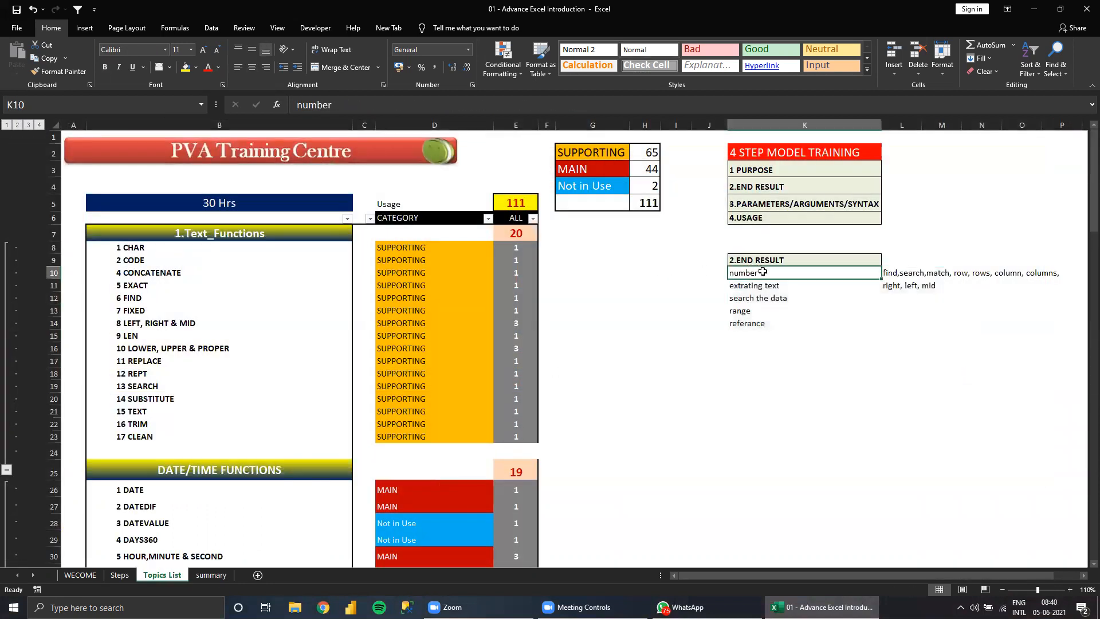
click(769, 311)
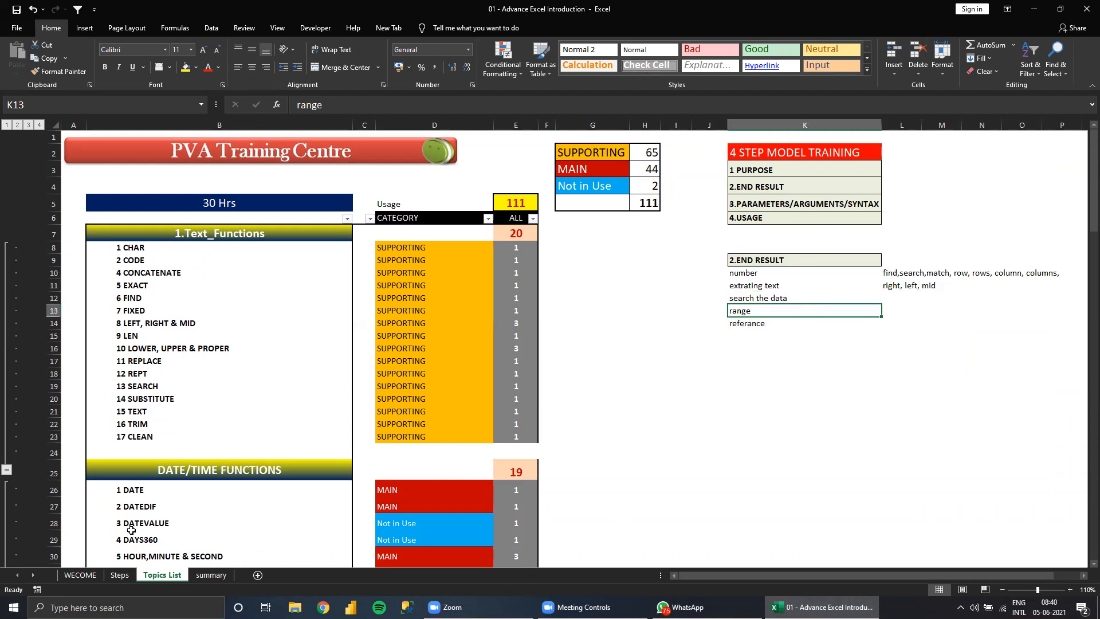
Go through the formula steps on the Steps sheet, from identifying the main required results in C9 to using the main formulas in C13.
click(123, 575)
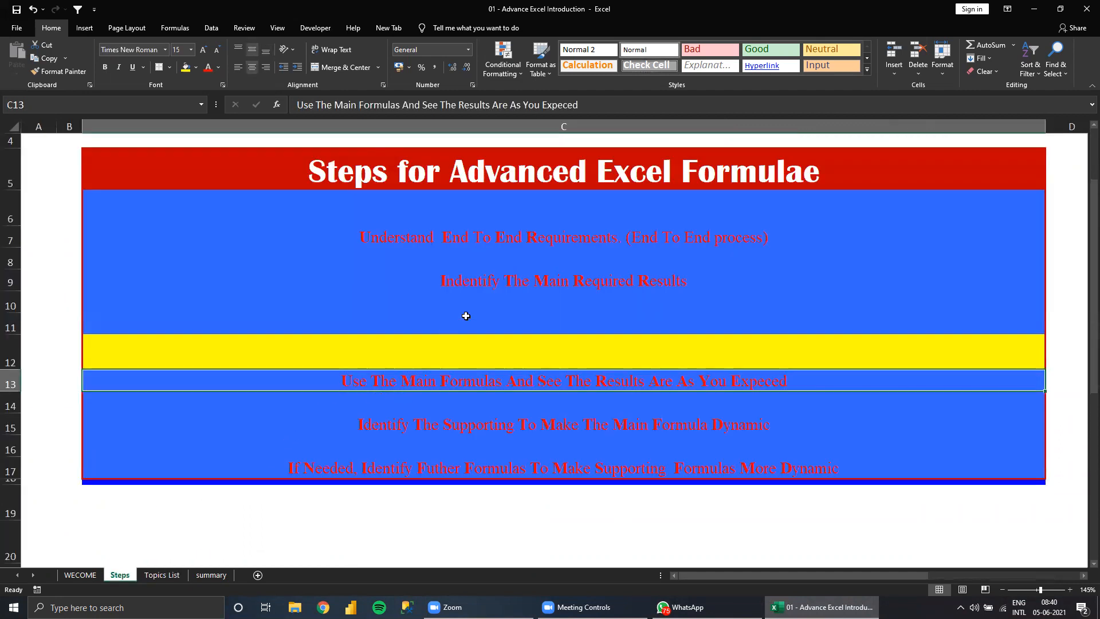
click(526, 288)
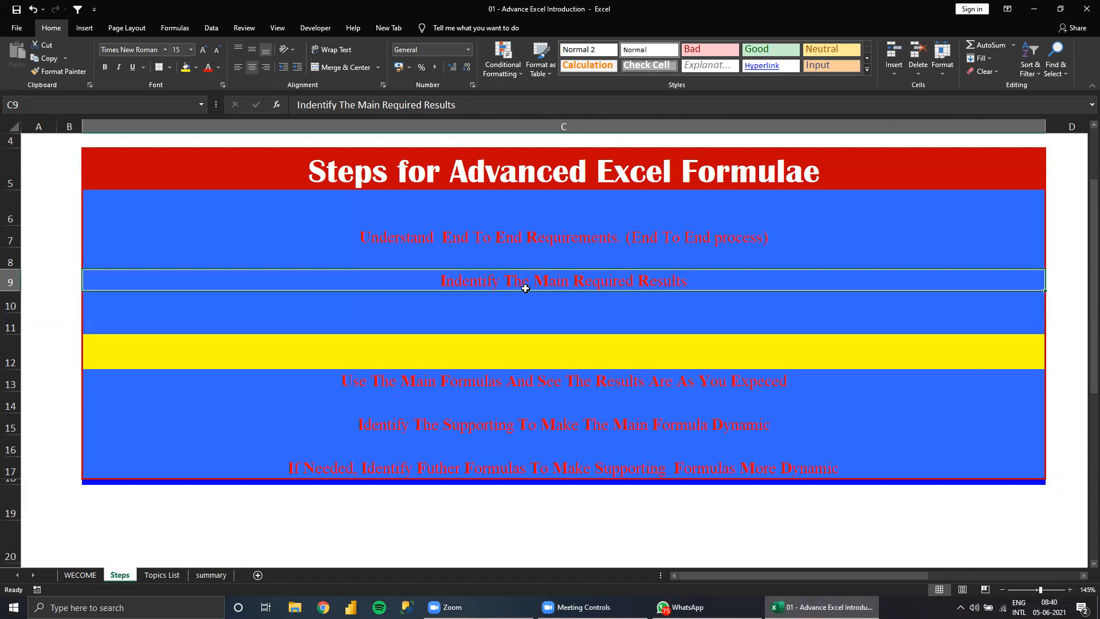
key(Down)
key(Down)
key(Down)
key(Down)
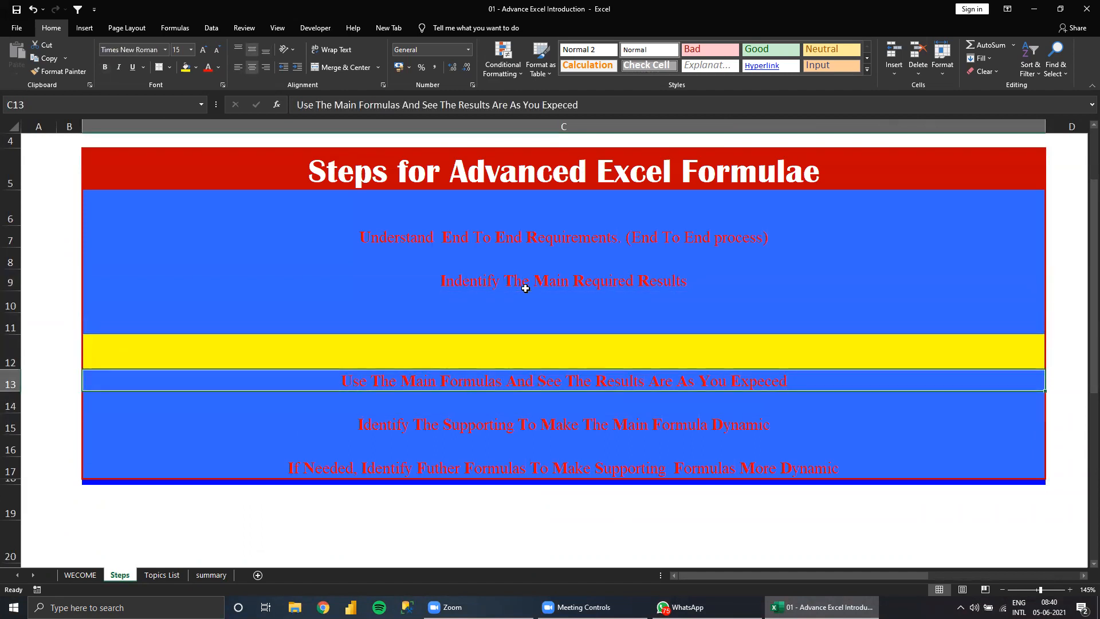
key(Up)
key(Up)
key(Up)
key(Up)
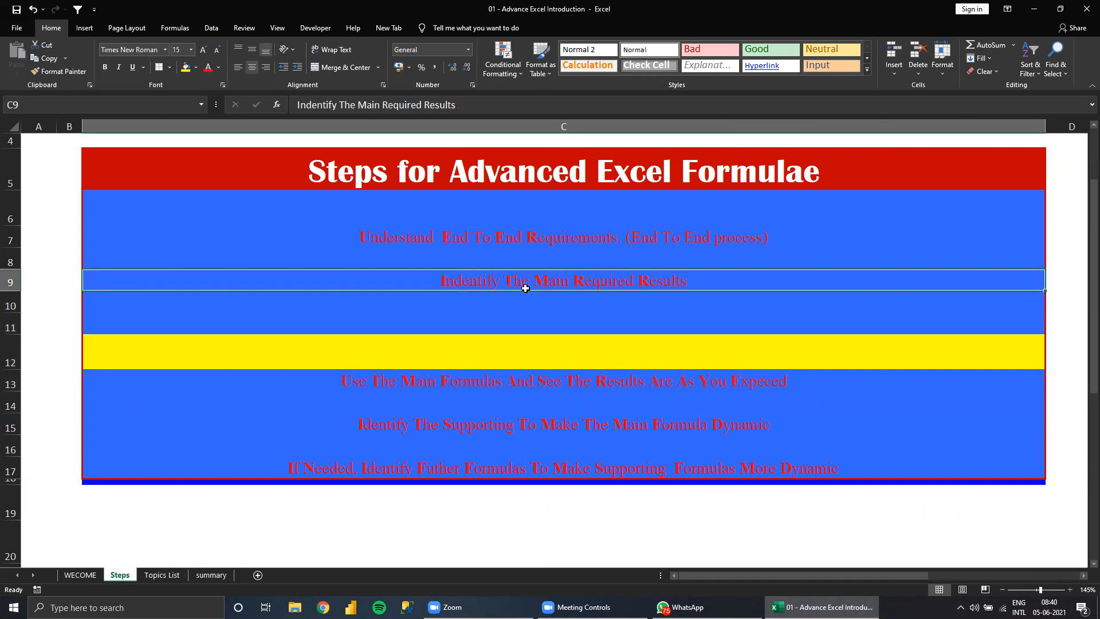
key(Down)
key(Down)
key(Down)
key(Down)
key(Down)
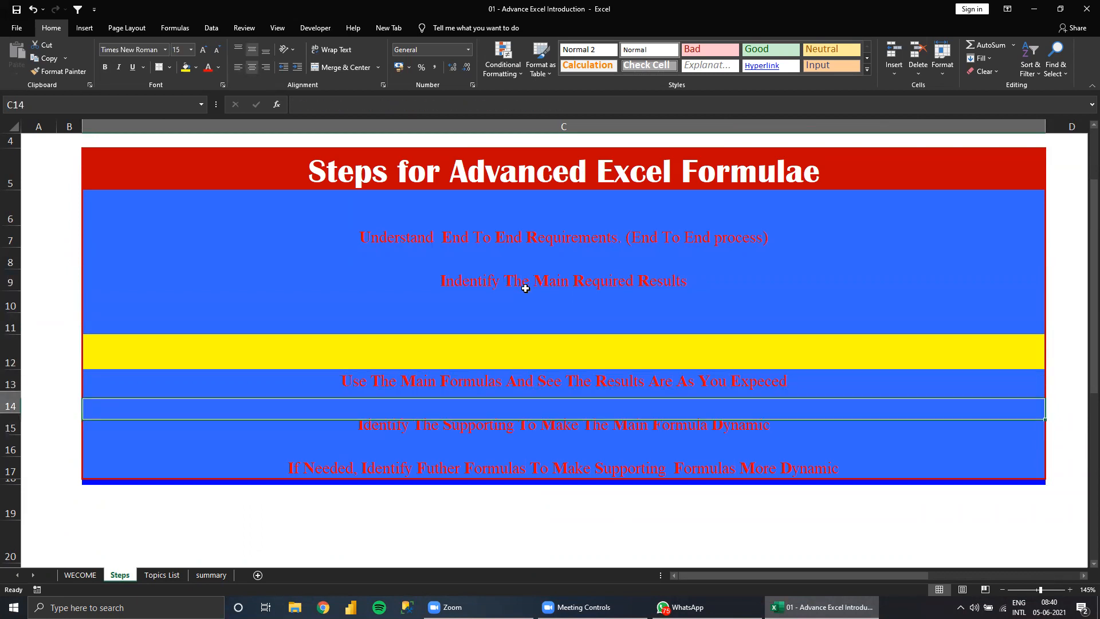
key(Up)
key(Down)
key(Down)
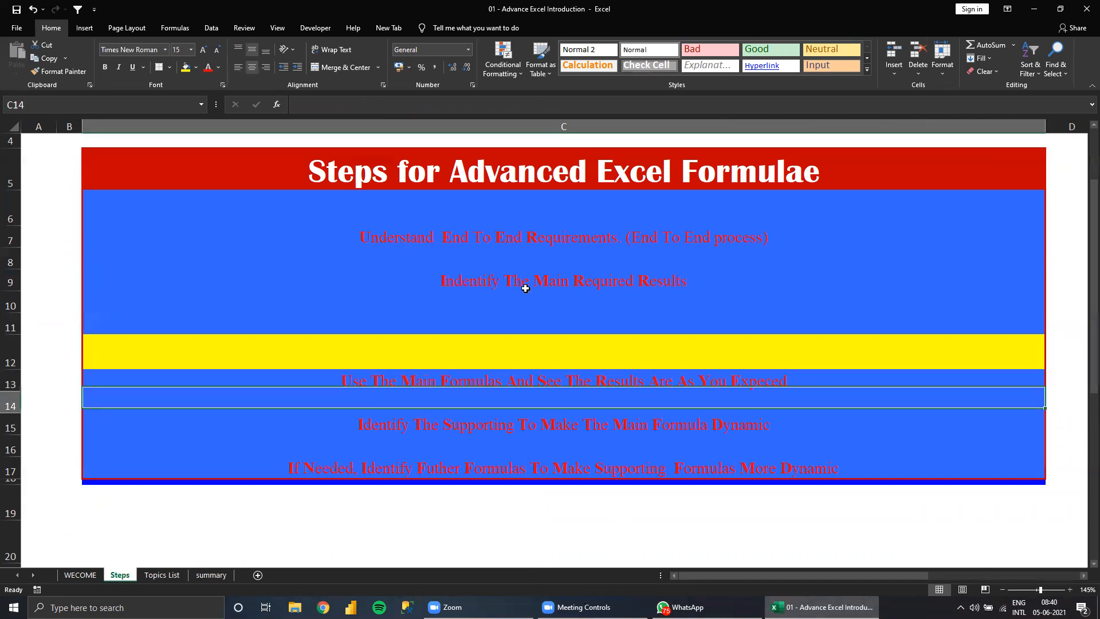
Enter the note "() To 6" in I9, in the arguments row of the formula notes.
key(Right)
key(Right)
key(Right)
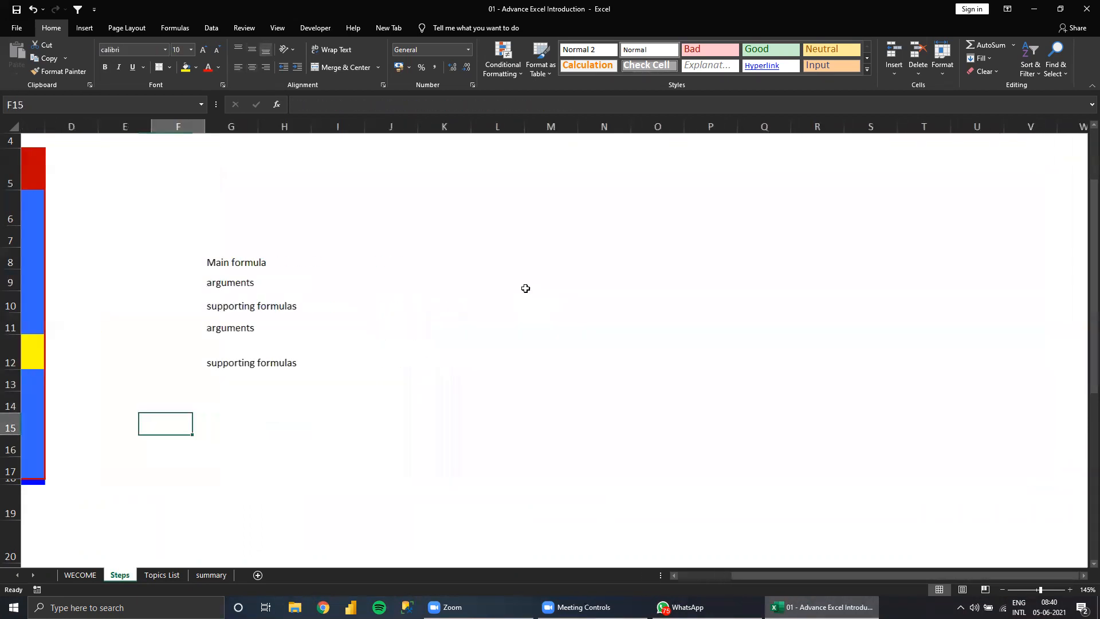
key(Right)
key(Up)
key(Up)
key(Up)
key(Up)
key(Up)
key(Up)
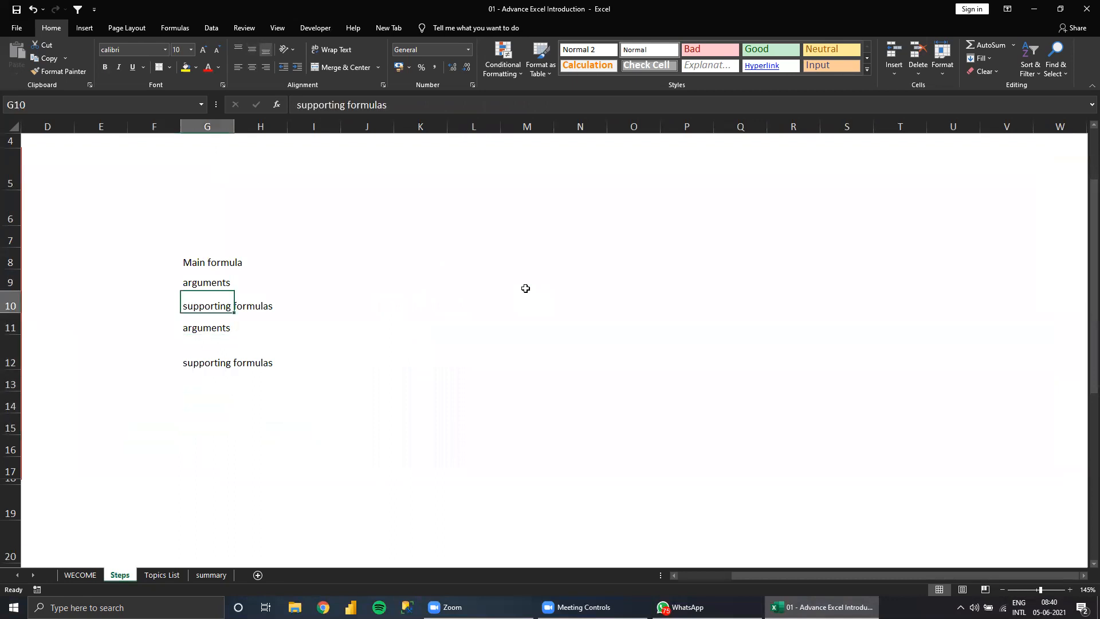
key(Right)
key(Right)
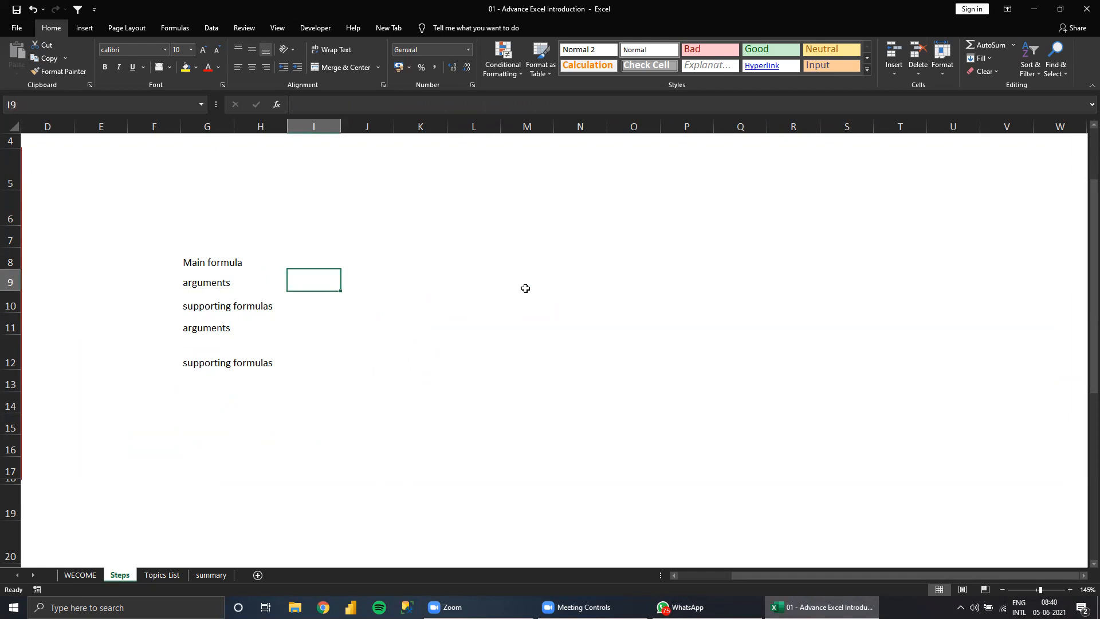
text(())
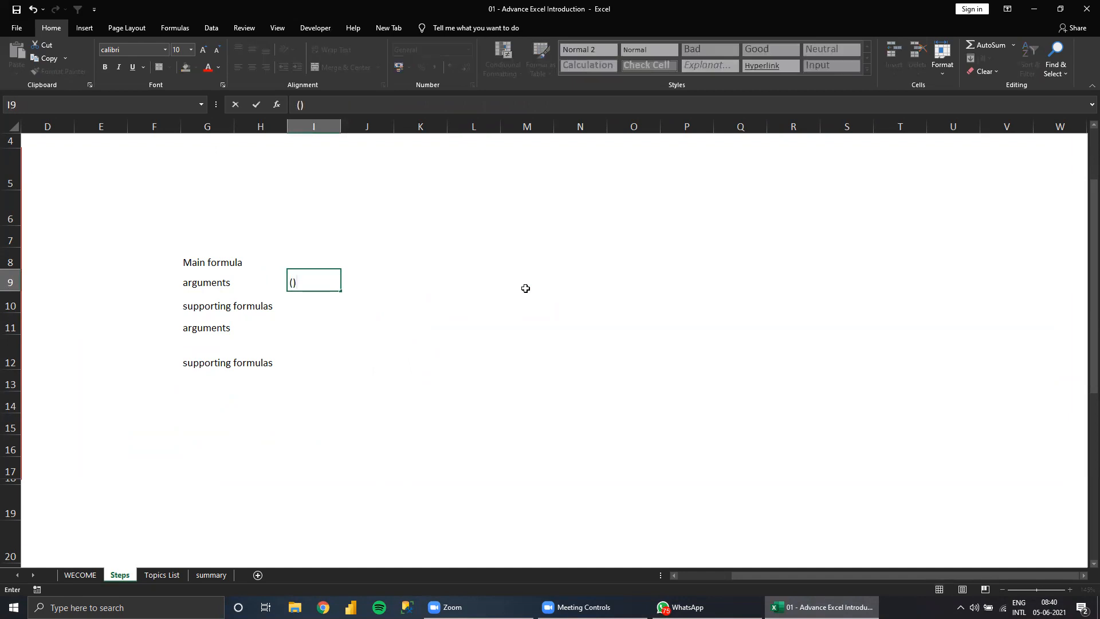
text( To 6)
key(Return)
key(Up)
key(Left)
key(Right)
key(Left)
key(Home)
Highlight the end result types in K10:K14 and their function cells in L10:L14 on the Topics List sheet.
key(ctrl+Page_Down)
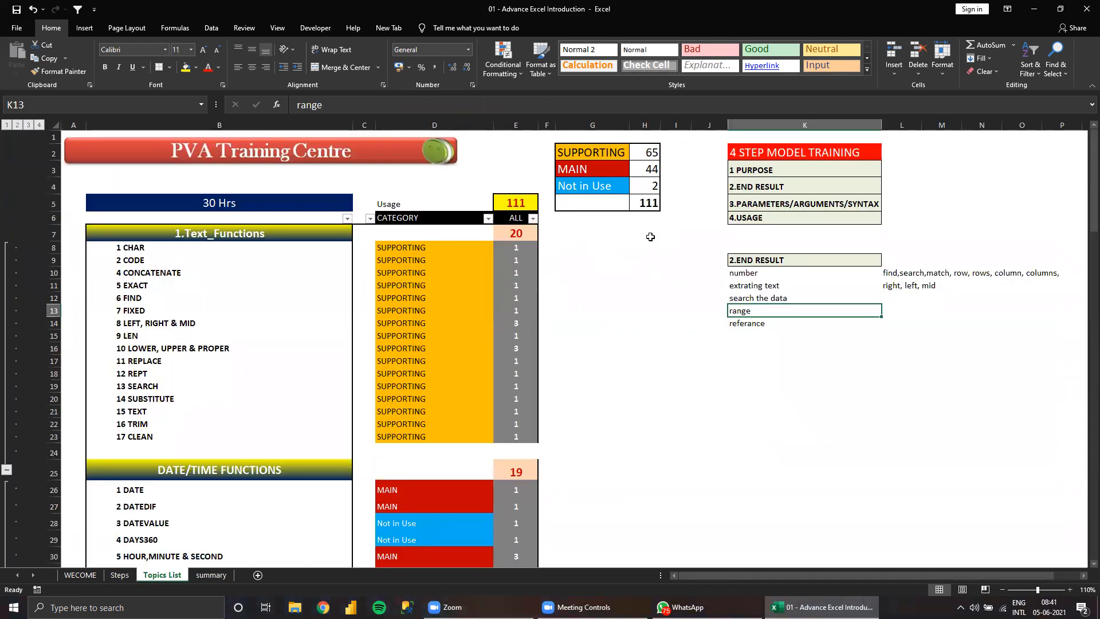
drag(745, 274, 756, 323)
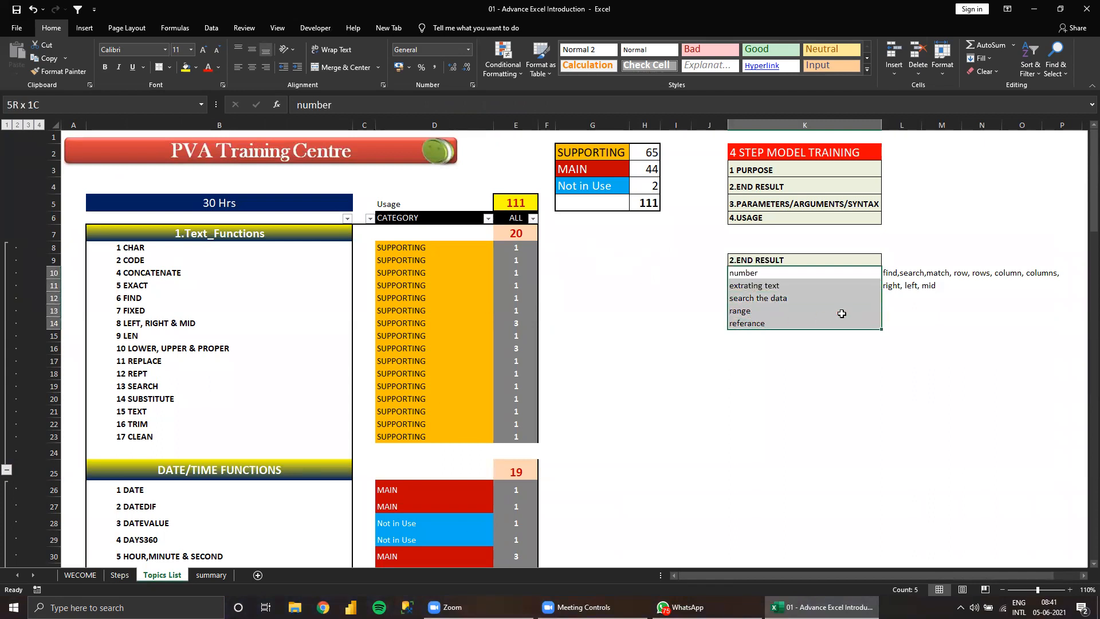
drag(898, 275, 814, 309)
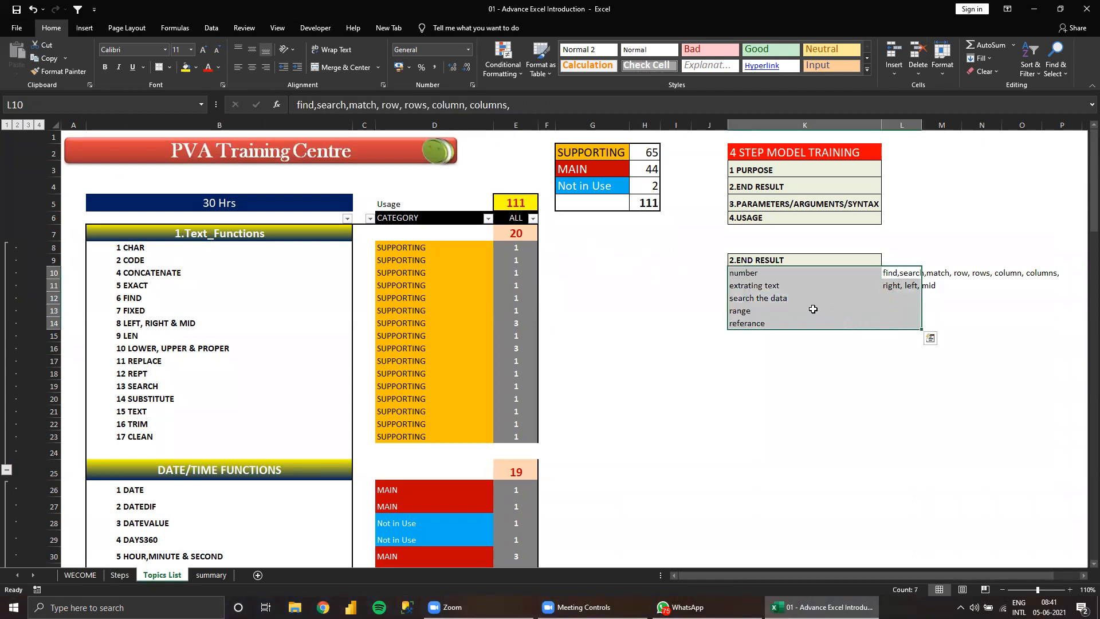
drag(760, 277, 761, 331)
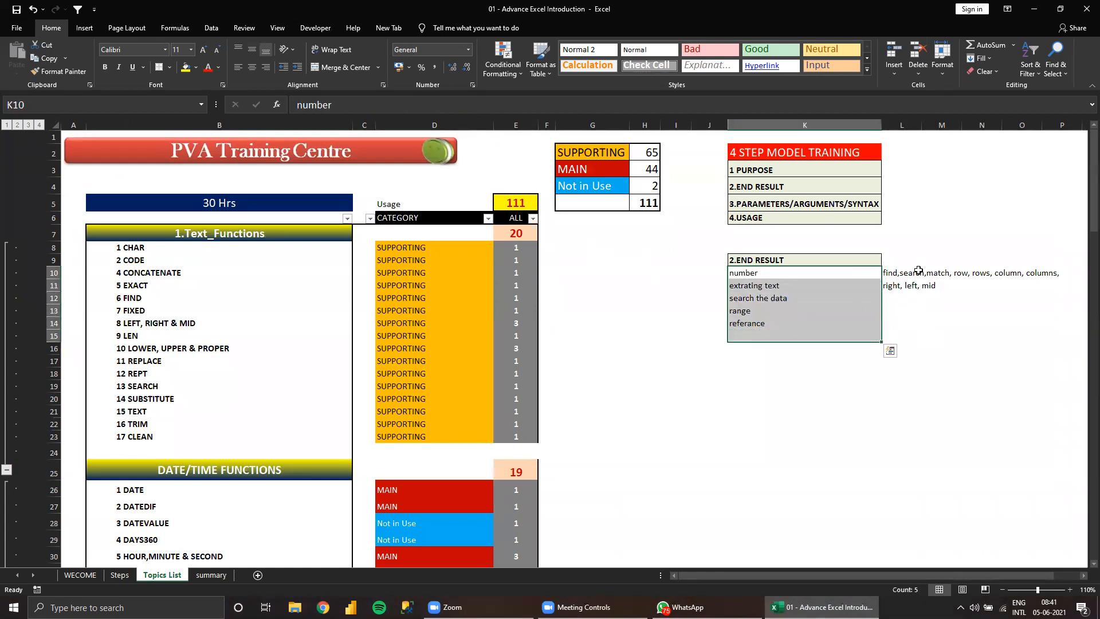
drag(906, 272, 905, 321)
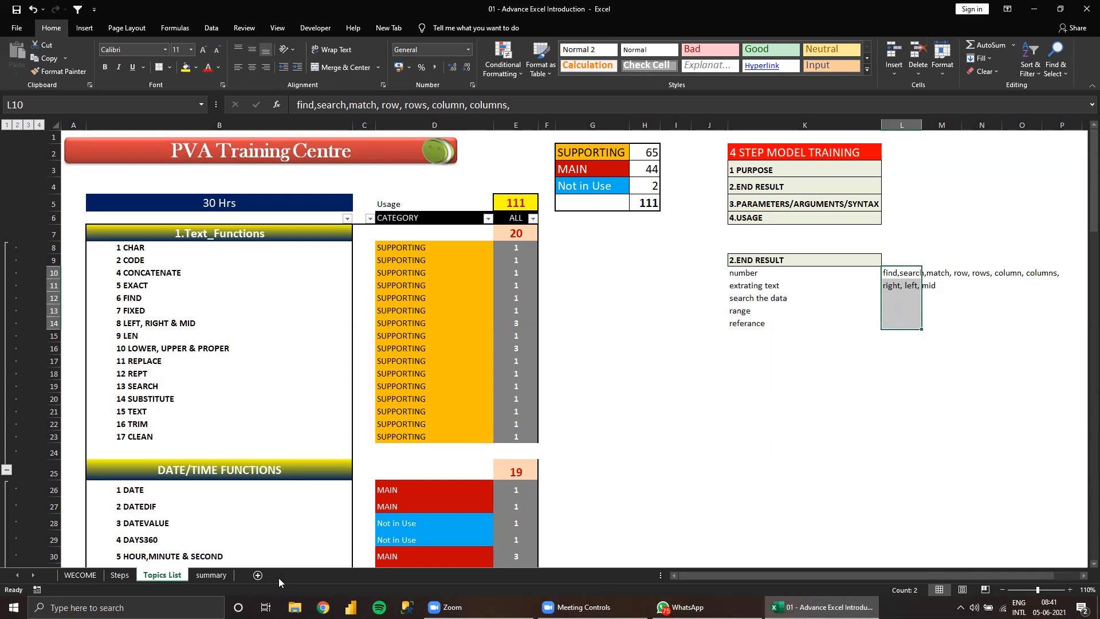
Go back to the formula notes beside the Steps sheet's table and highlight the whole block F6:J14.
click(127, 576)
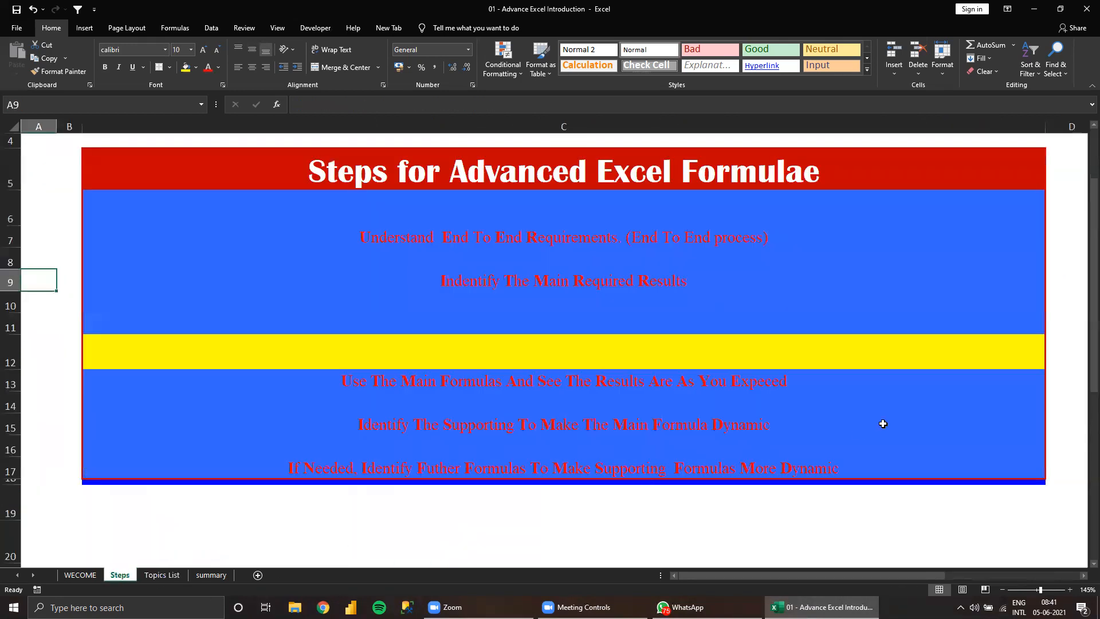
key(Right)
key(Right)
key(Right)
key(Right)
key(Right)
key(Right)
key(Right)
key(Right)
key(Right)
key(Right)
key(Right)
key(Right)
key(Right)
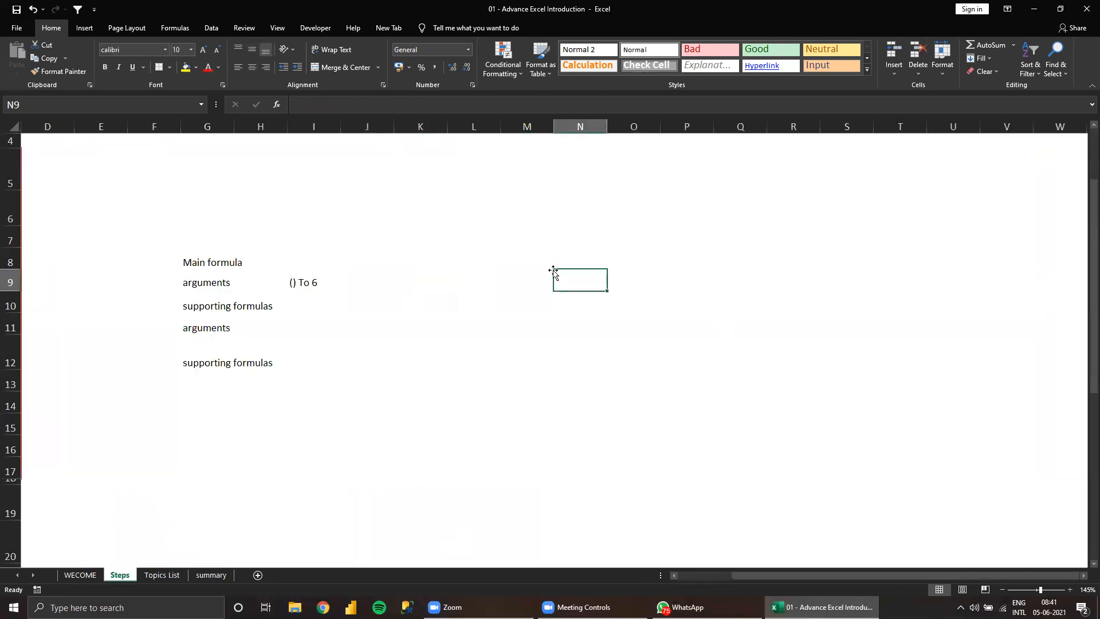
drag(208, 283, 304, 293)
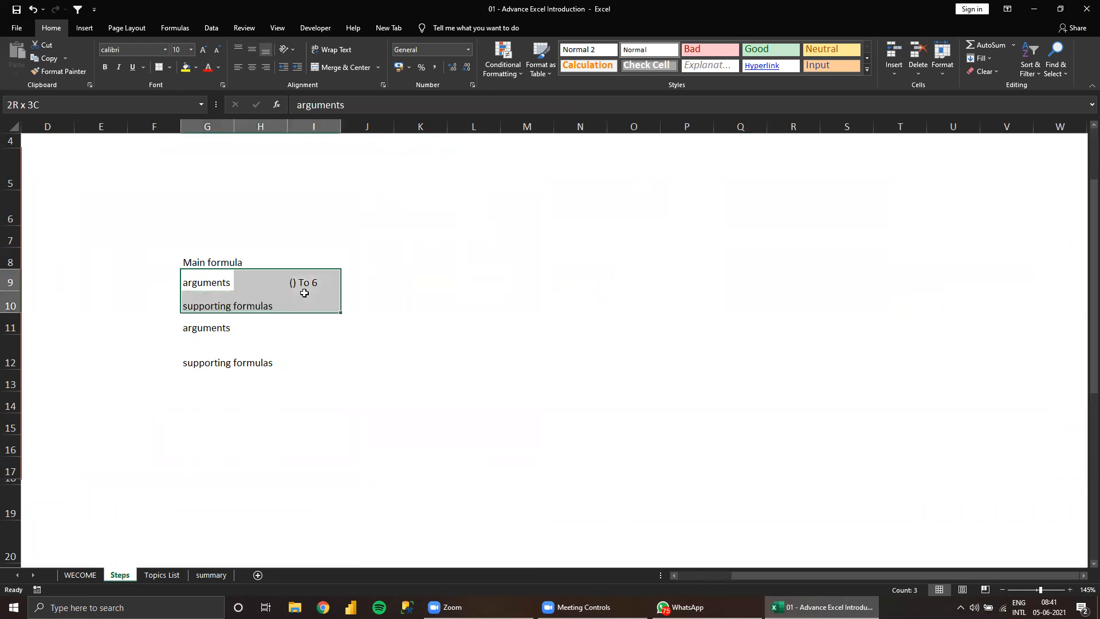
drag(132, 219, 386, 399)
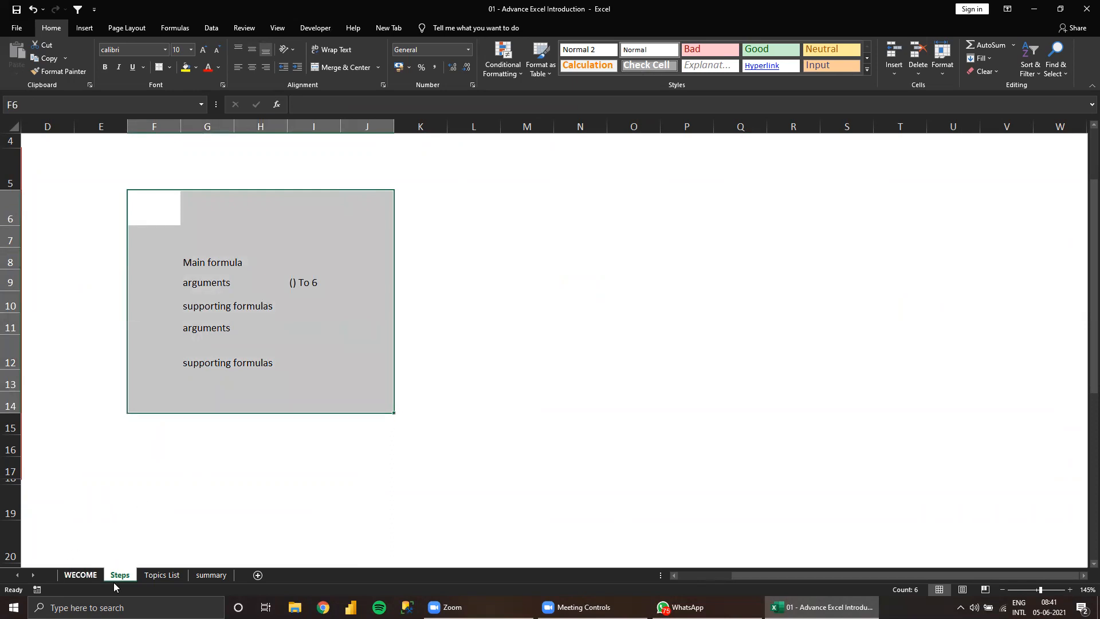
Look over the function syntax on the summary sheet and revisit the main and supporting formula notes on the Steps sheet.
click(178, 577)
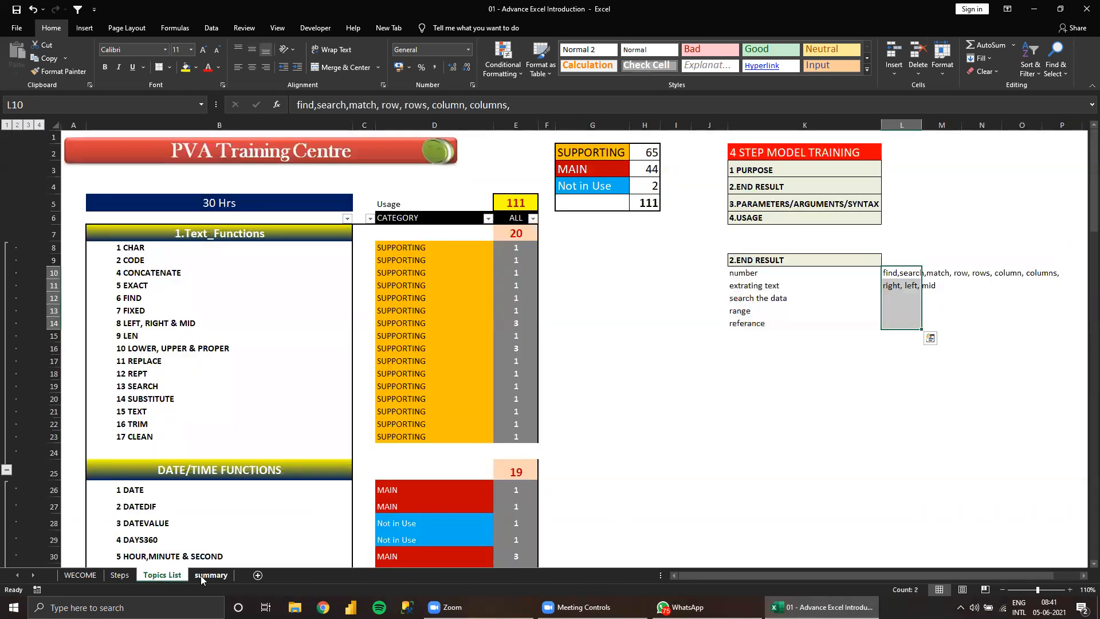
click(201, 575)
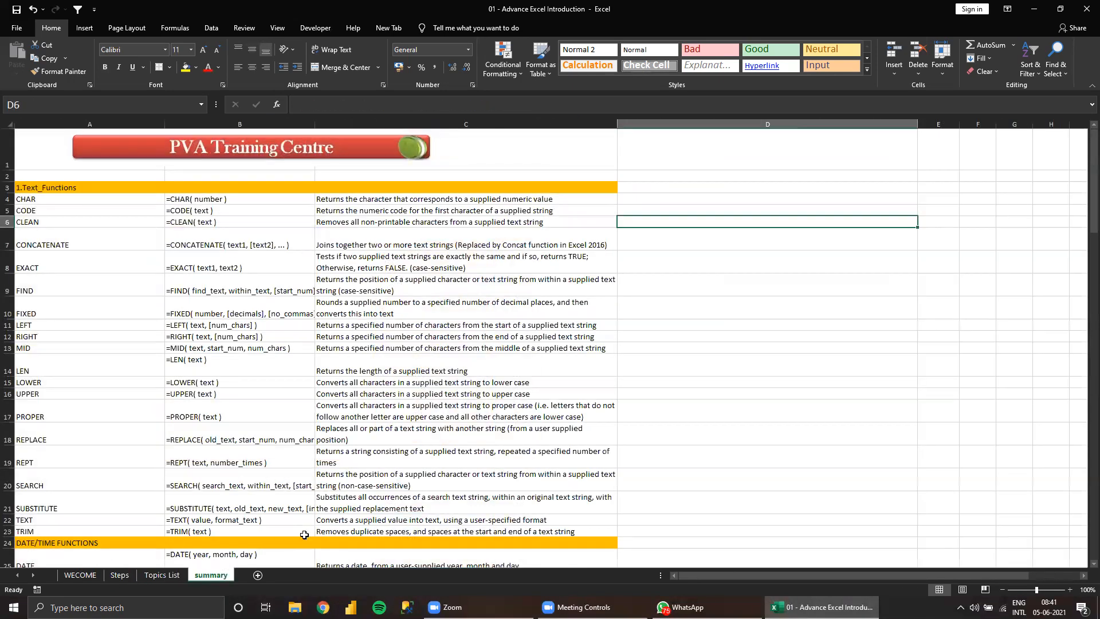
click(119, 576)
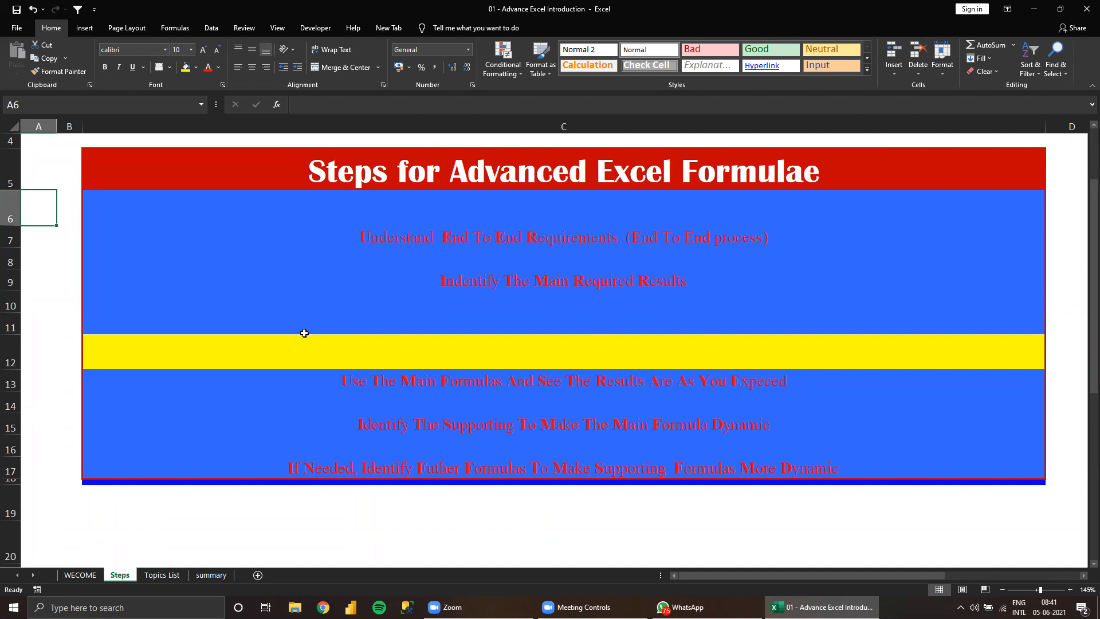
key(Right)
key(Right)
key(Right)
key(Right)
key(Right)
key(Right)
key(Right)
key(Right)
key(Right)
key(Right)
key(Right)
key(Right)
key(Right)
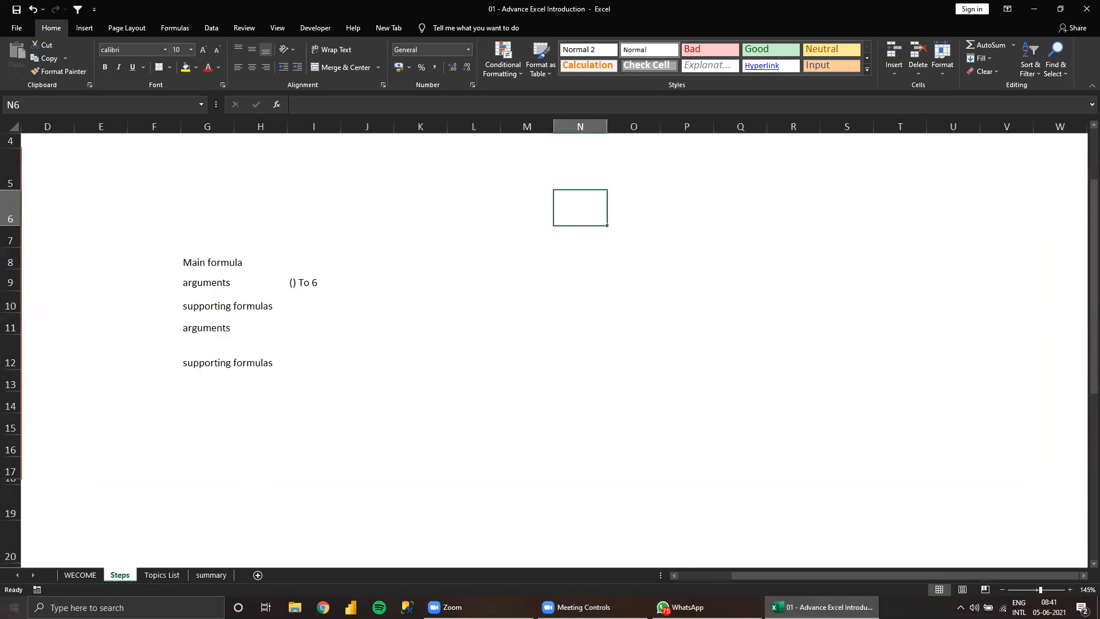
Look through the Topics List down to the References section and select the relative reference entry in B106.
click(170, 575)
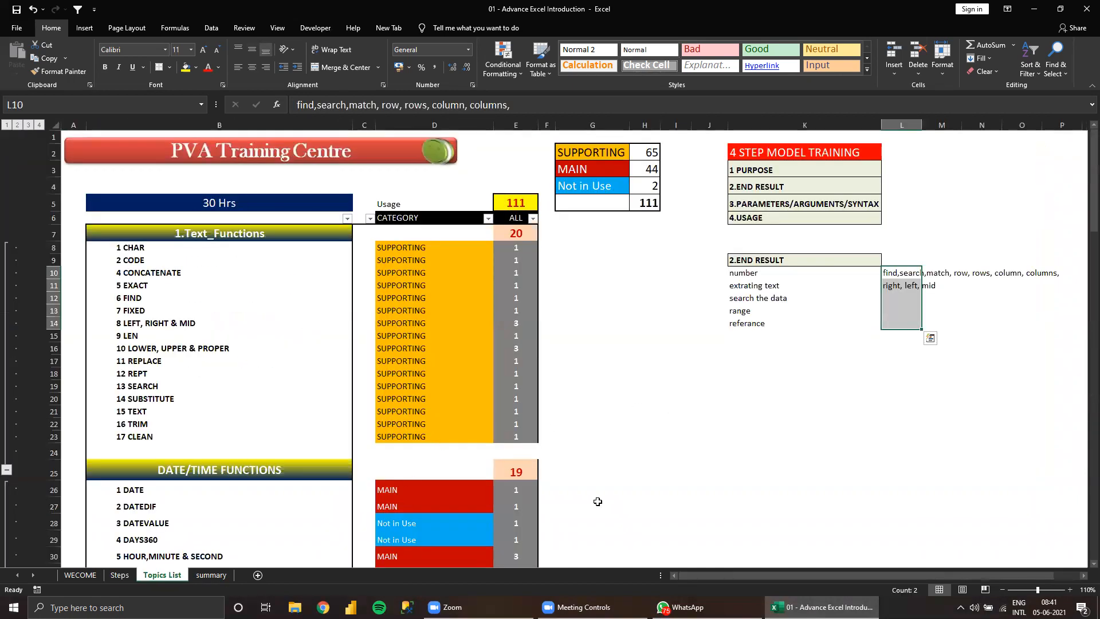
scroll(453, 490, down, 11)
scroll(420, 497, down, 11)
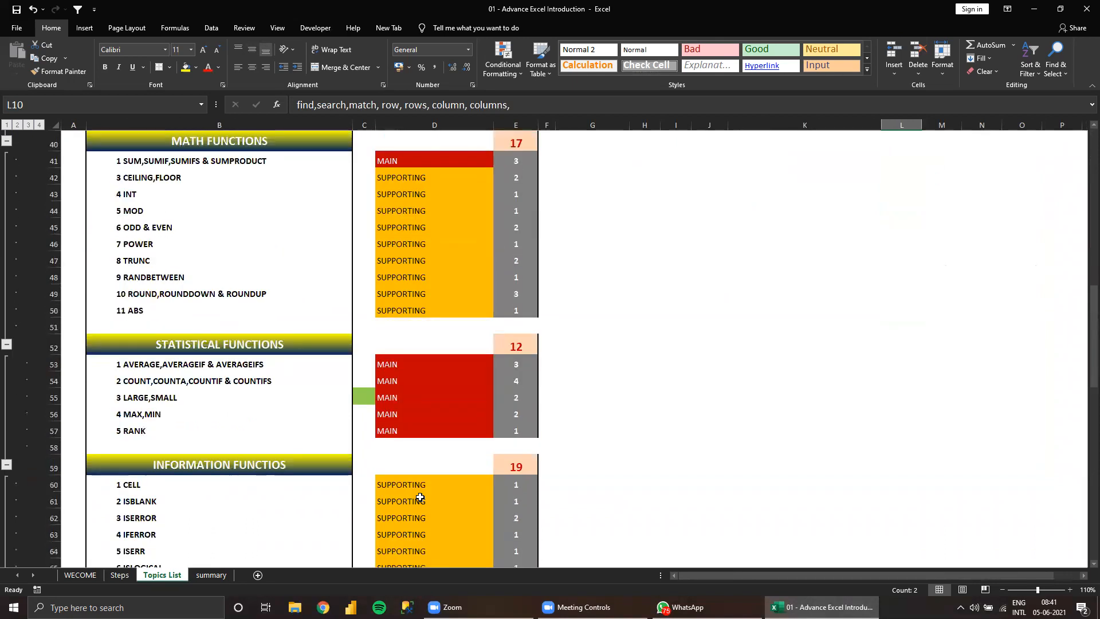
scroll(420, 497, down, 8)
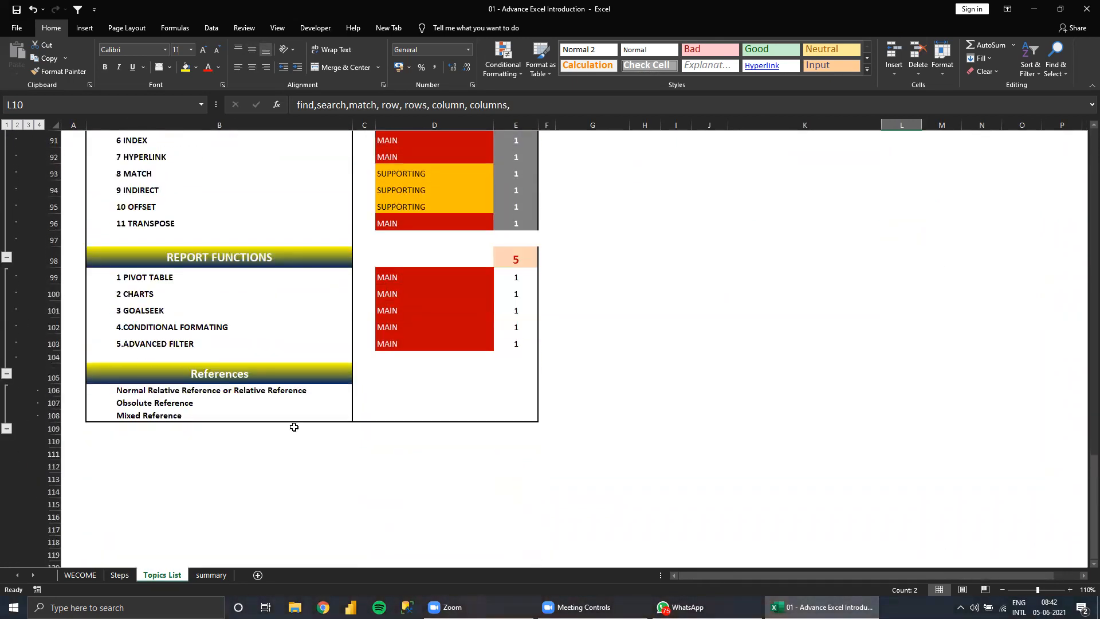
click(142, 394)
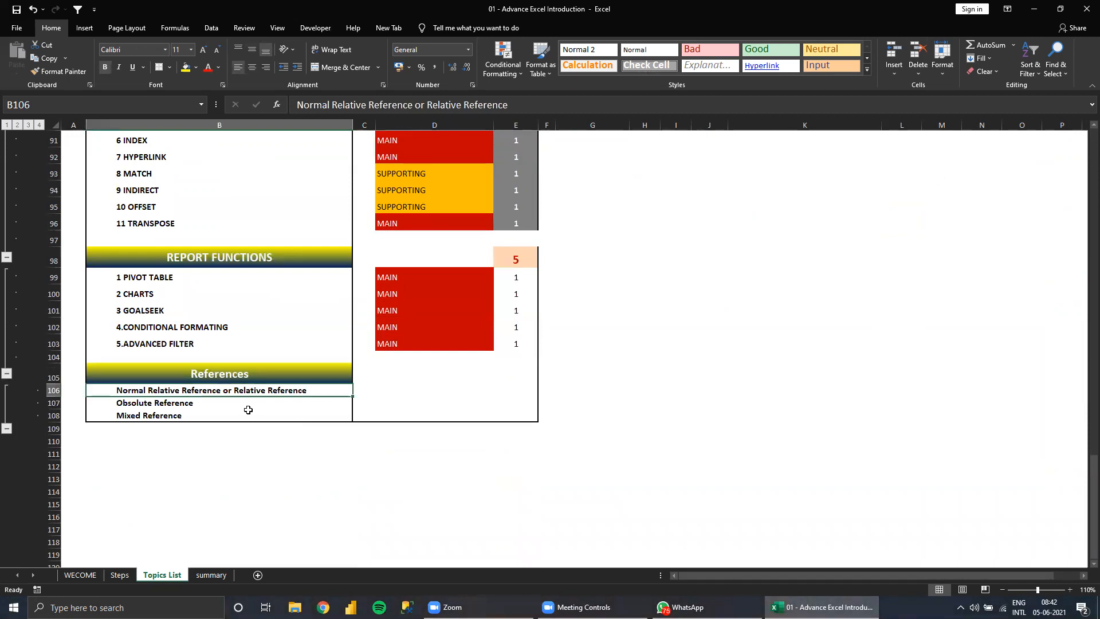
Start a formula in K97 that refers to J97 and cycle the reference repeatedly through its absolute, mixed and relative forms.
click(744, 245)
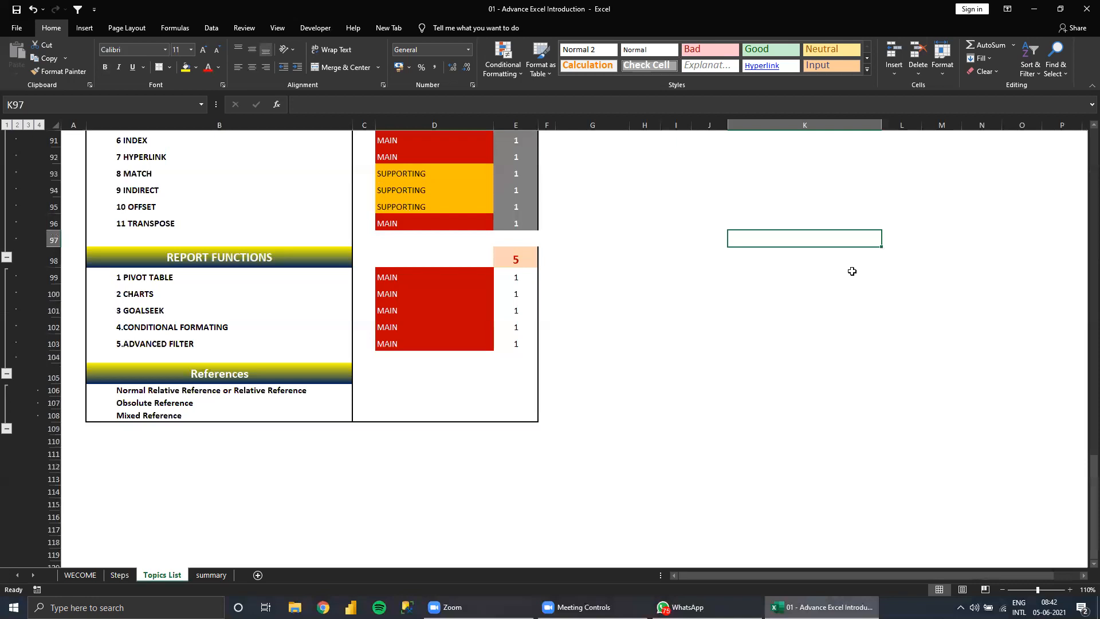
text(=)
key(Left)
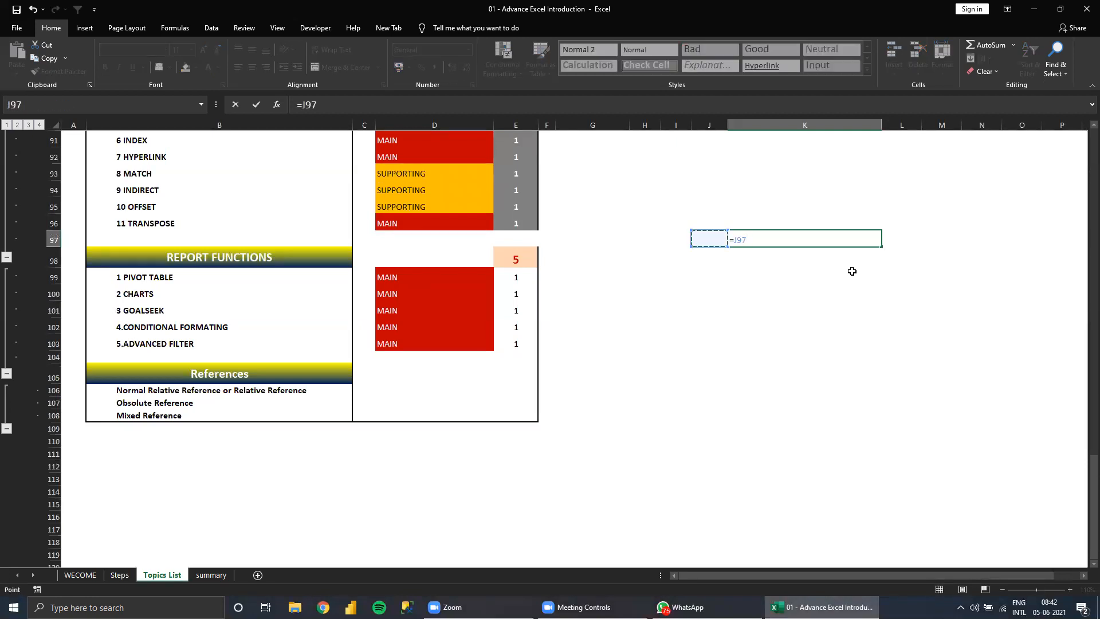
key(F4)
key(F4)
key(F4)
key(F4)
key(F4)
key(F4)
key(F4)
key(F4)
key(F4)
key(F4)
key(F4)
key(F4)
key(F4)
key(F4)
key(F4)
key(F4)
key(F4)
key(F4)
key(F4)
key(F4)
key(F4)
key(F4)
key(F4)
key(F4)
key(F4)
key(F4)
key(F4)
key(F4)
key(F4)
key(F4)
key(F4)
key(F4)
key(F4)
key(F4)
key(F4)
key(F4)
key(F4)
Extend the reference in K97 to the range J97:J98 and cycle the range through the reference types back to relative.
key(shift+Down)
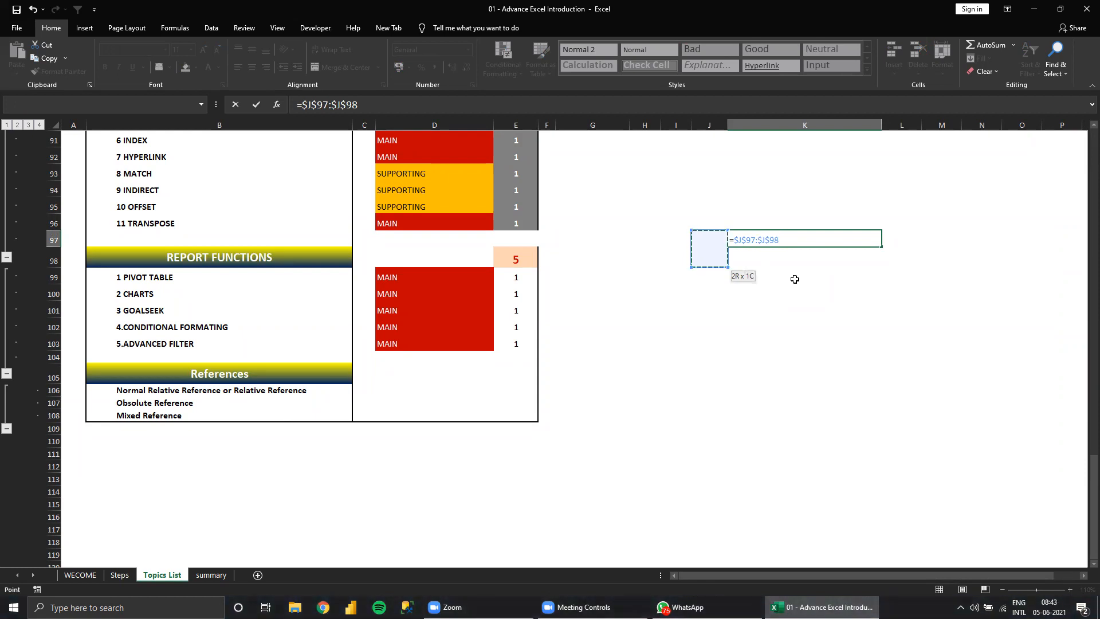
key(F4)
key(F4)
key(F4)
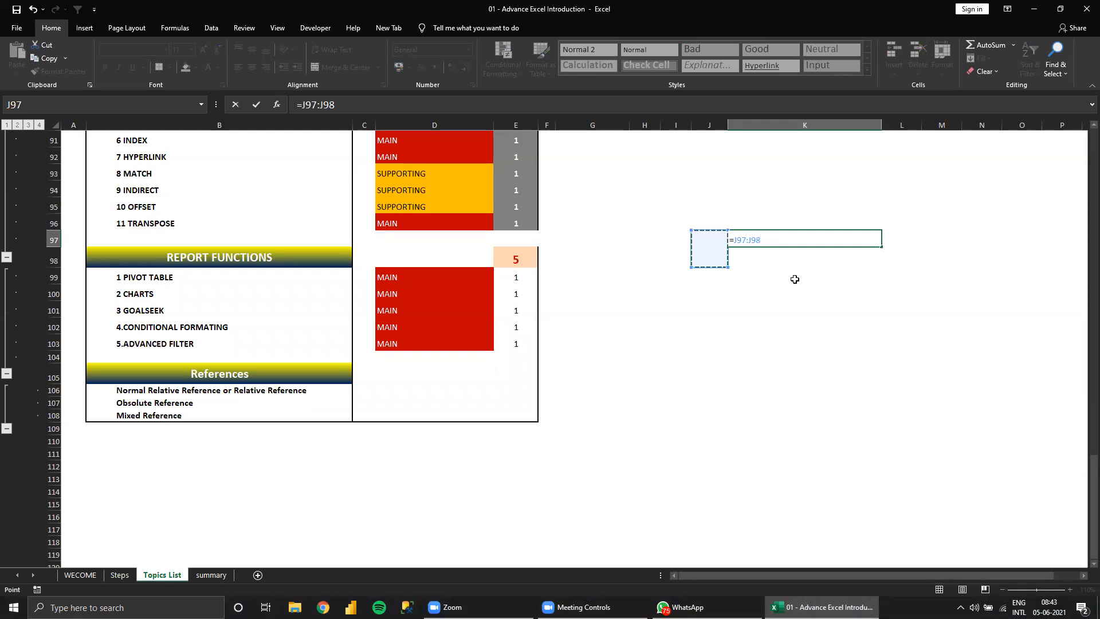
key(F4)
key(F4)
key(F4)
key(F4)
key(F4)
key(F4)
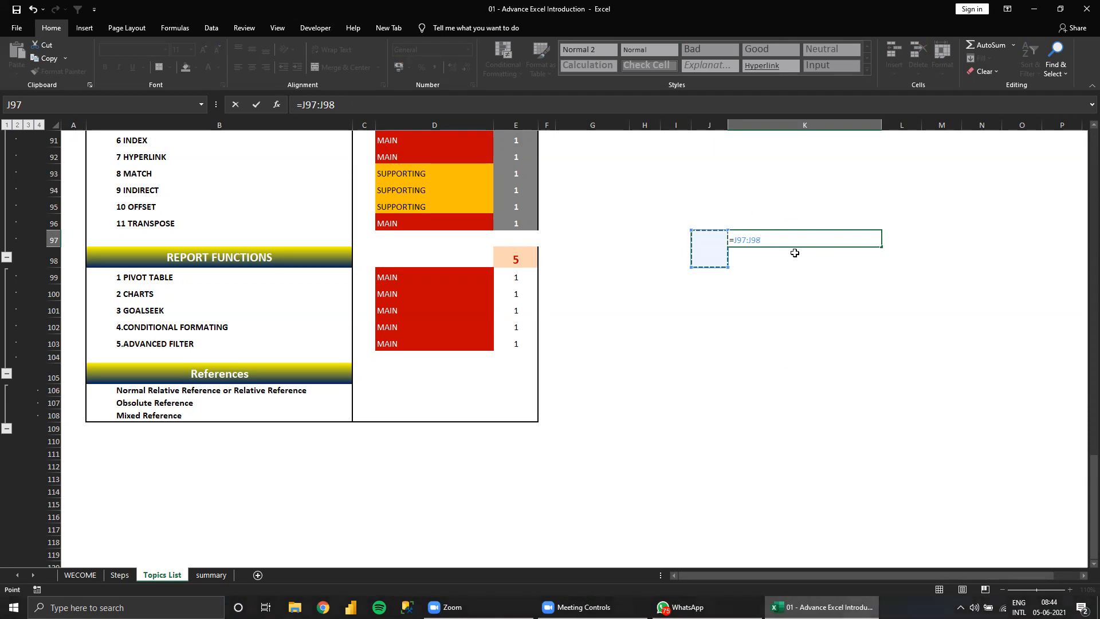
Switch the range in K97 to $J$97:$J$98, J$97:J$98 and $J97:$J98, and discard the formula.
key(F4)
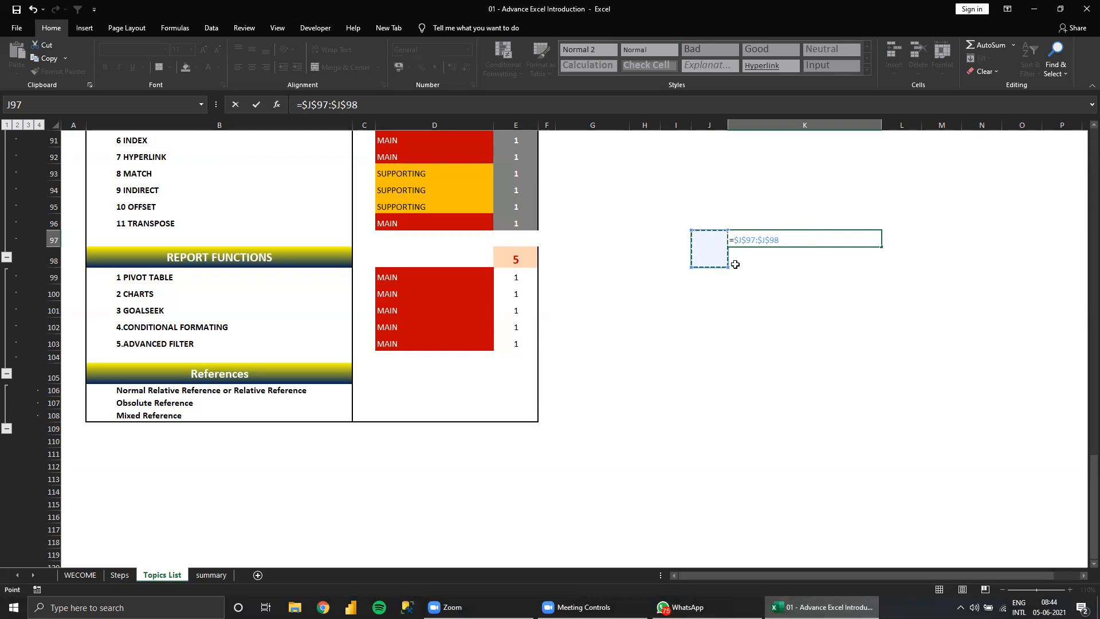
key(F4)
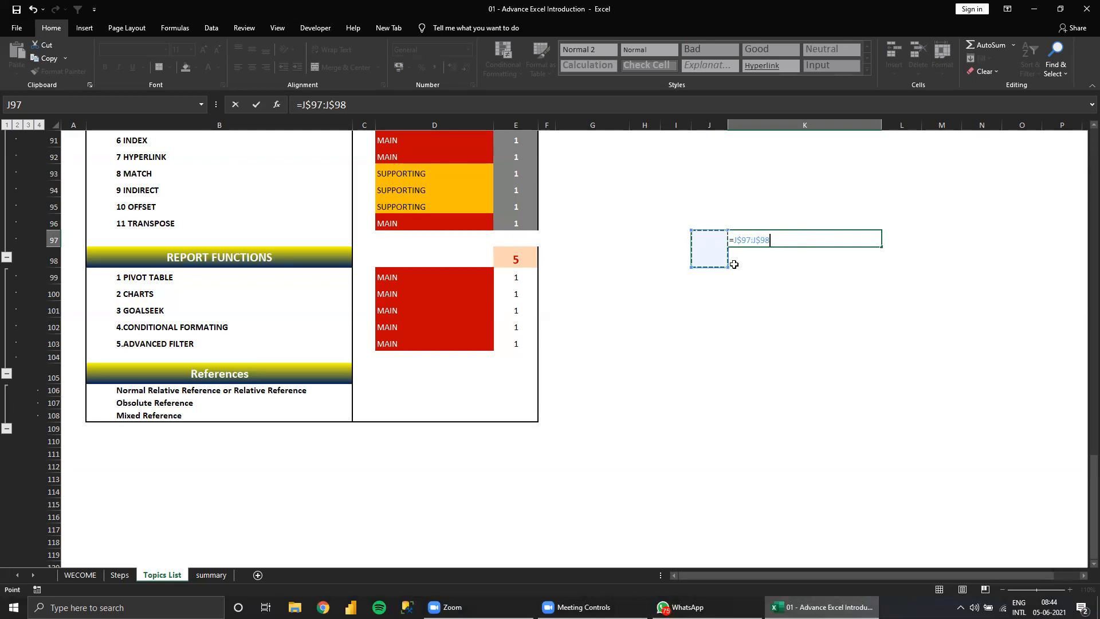
key(F4)
key(F4)
key(F4)
key(F4)
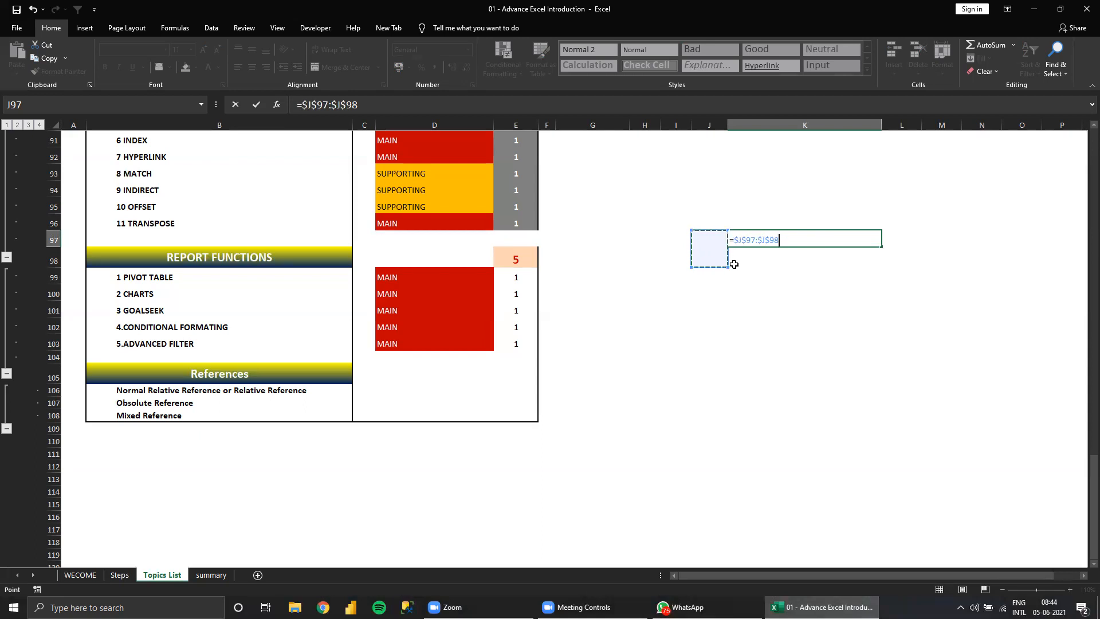
key(F4)
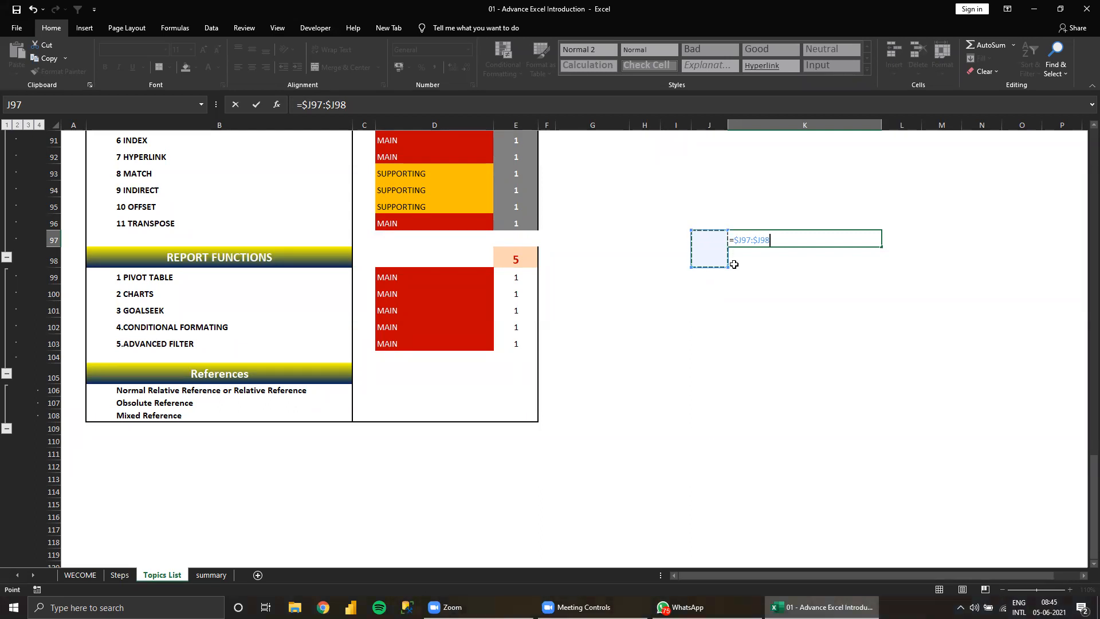
key(Escape)
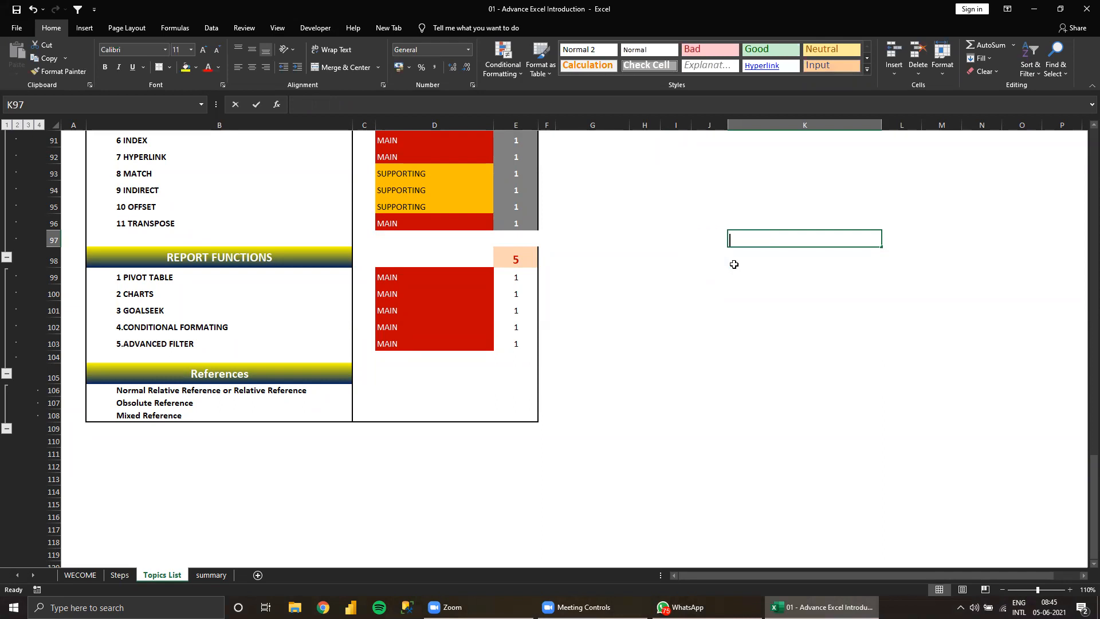
Start a new formula in K97 referring to I97, make the reference absolute and erase it.
text(=)
key(Left)
key(Left)
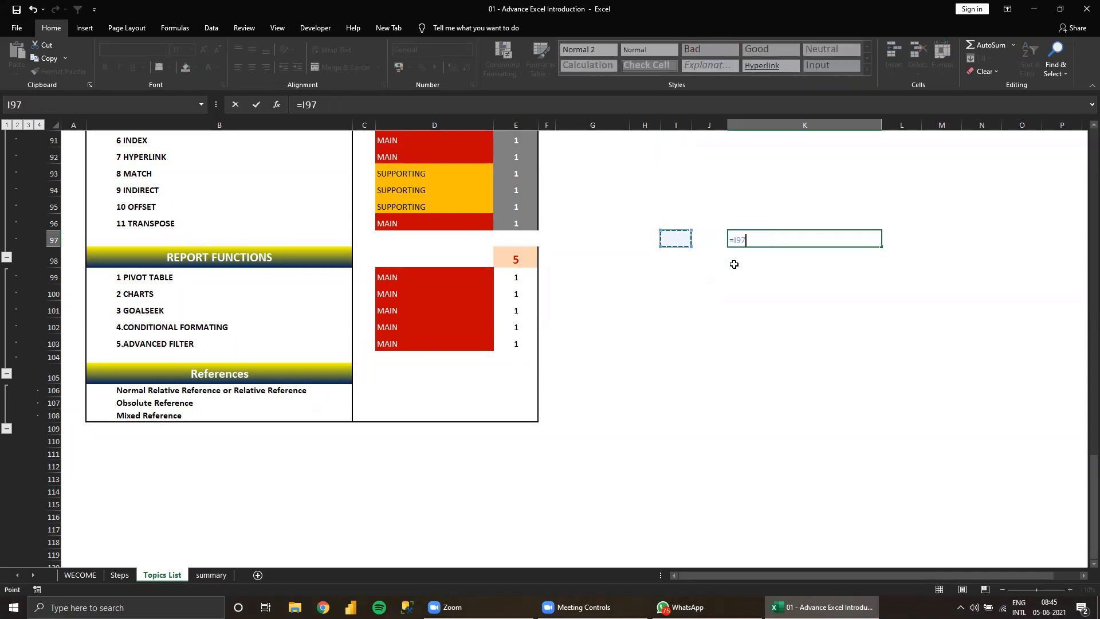
key(F4)
key(BackSpace)
key(BackSpace)
key(BackSpace)
key(BackSpace)
key(BackSpace)
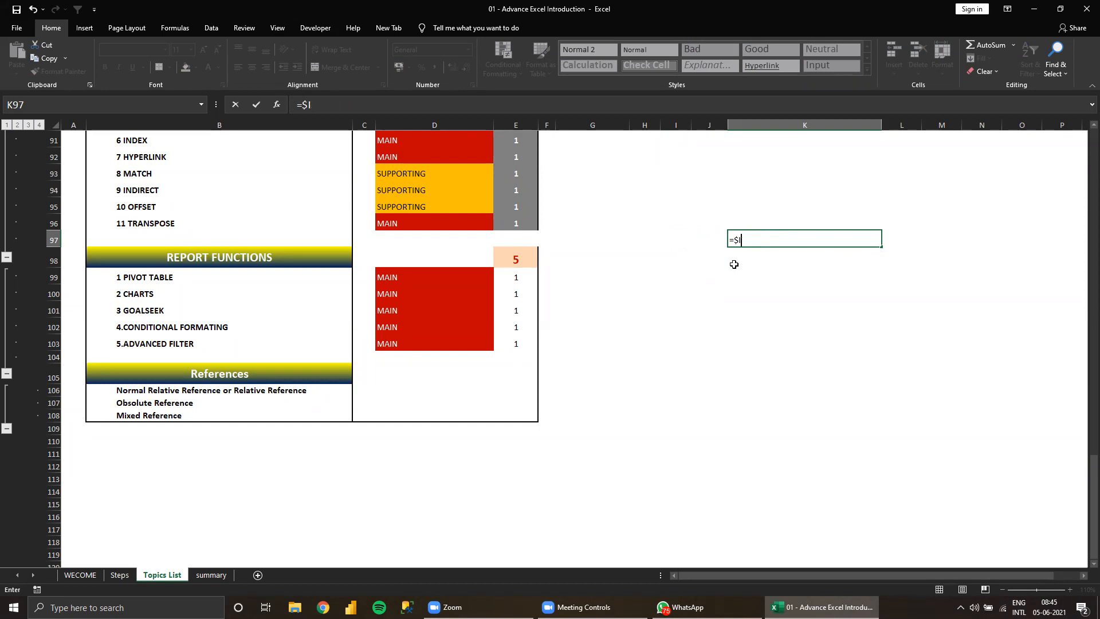
Refer to the range I97:I99 in K97, lock it as $I$97:$I$99 and delete the reference.
key(Left)
key(Left)
key(shift+Down)
key(shift+Down)
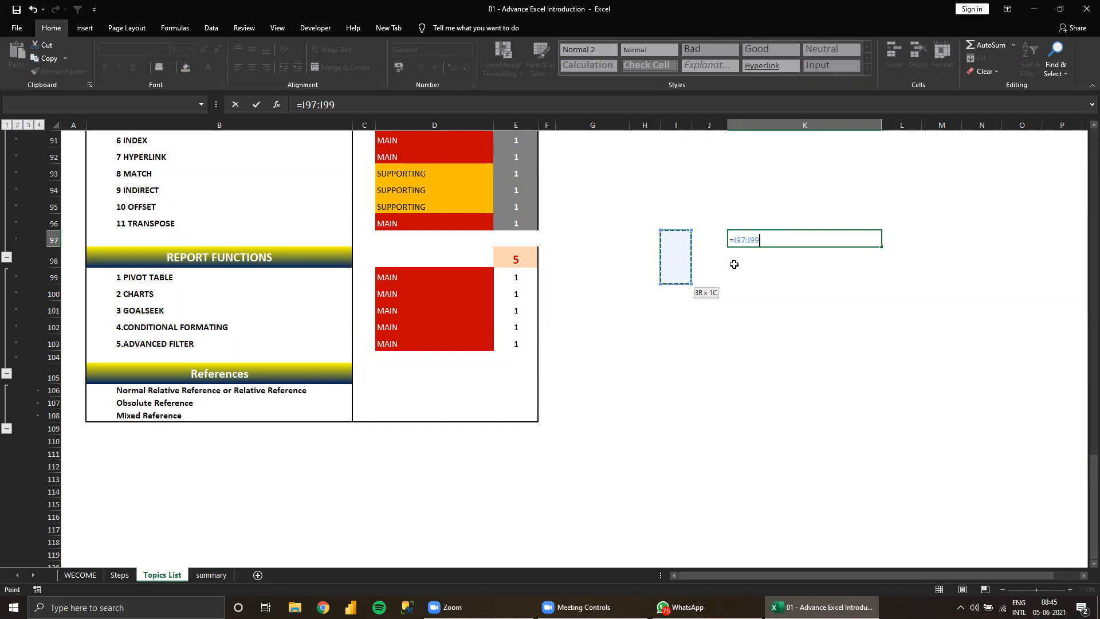
key(F4)
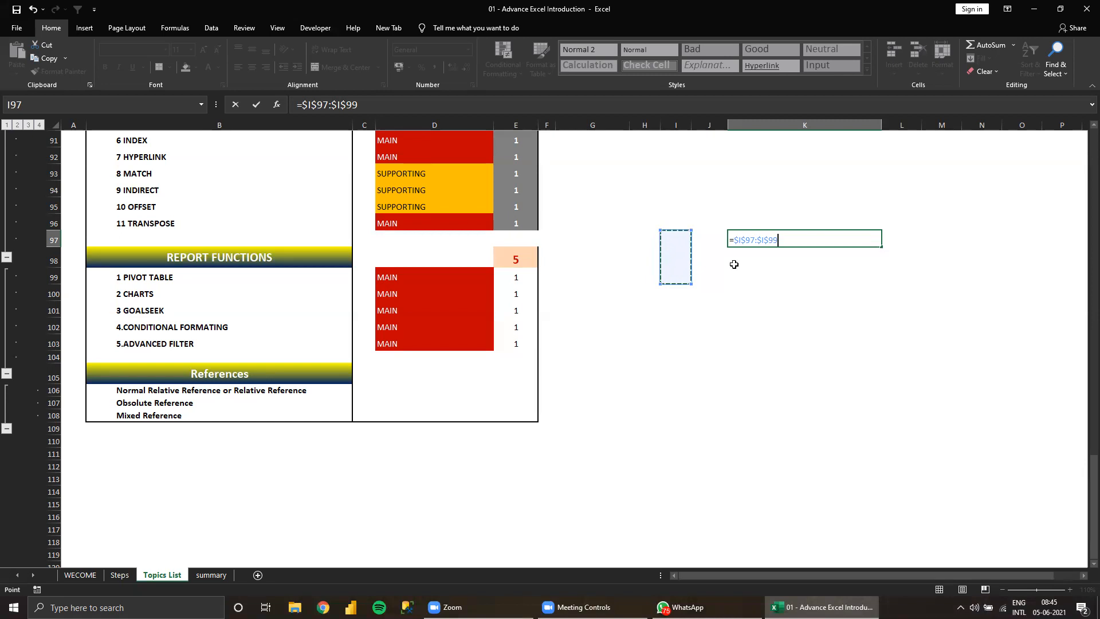
key(BackSpace)
key(BackSpace)
key(BackSpace)
key(BackSpace)
key(BackSpace)
key(BackSpace)
key(BackSpace)
key(BackSpace)
key(BackSpace)
key(BackSpace)
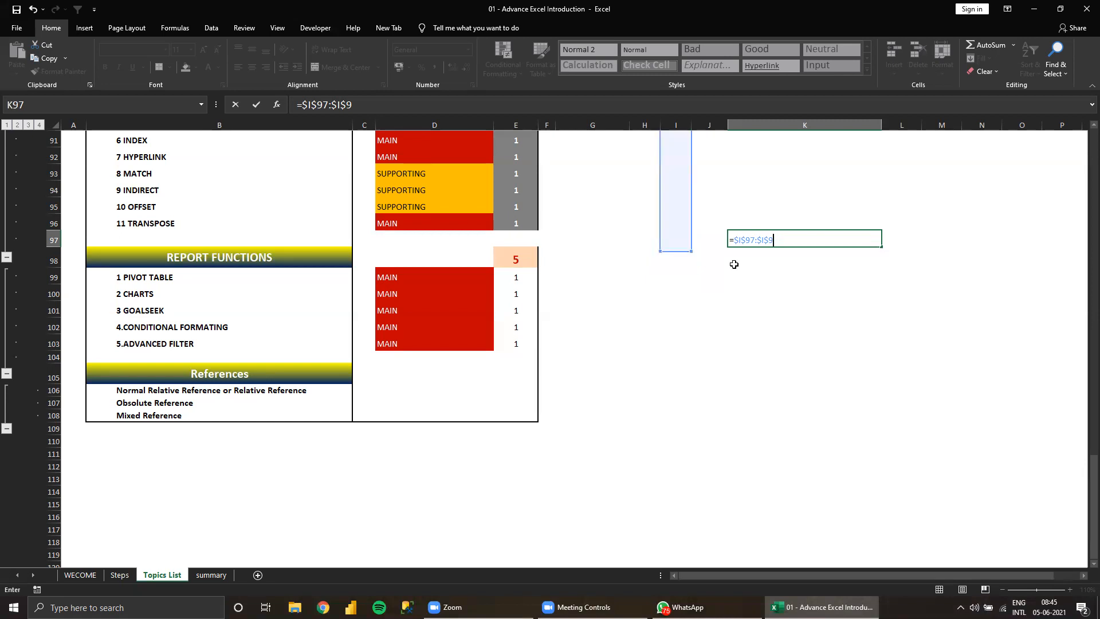
key(BackSpace)
Refer to I97:I100 in K97, cycle it through the reference types starting with $I$97:$I$100, and erase the range.
key(Left)
key(Left)
key(shift+Down)
key(shift+Down)
key(shift+Down)
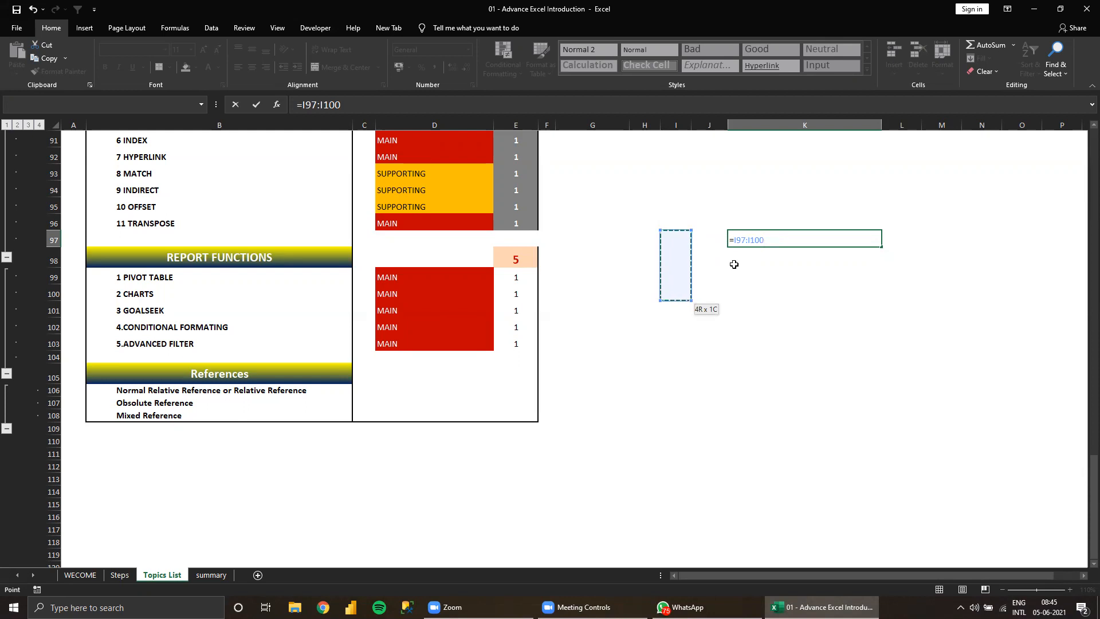
key(F4)
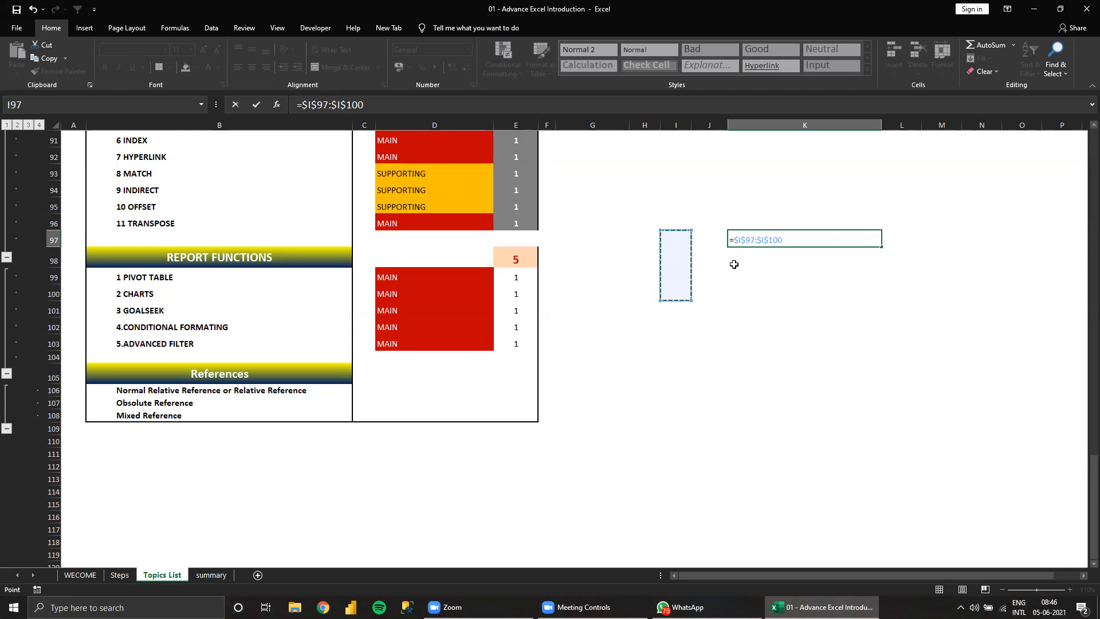
key(F4)
key(F4)
key(F4)
key(F4)
key(F4)
key(F4)
key(F4)
key(F4)
key(BackSpace)
key(BackSpace)
key(BackSpace)
key(BackSpace)
key(BackSpace)
key(BackSpace)
key(BackSpace)
key(BackSpace)
key(BackSpace)
key(BackSpace)
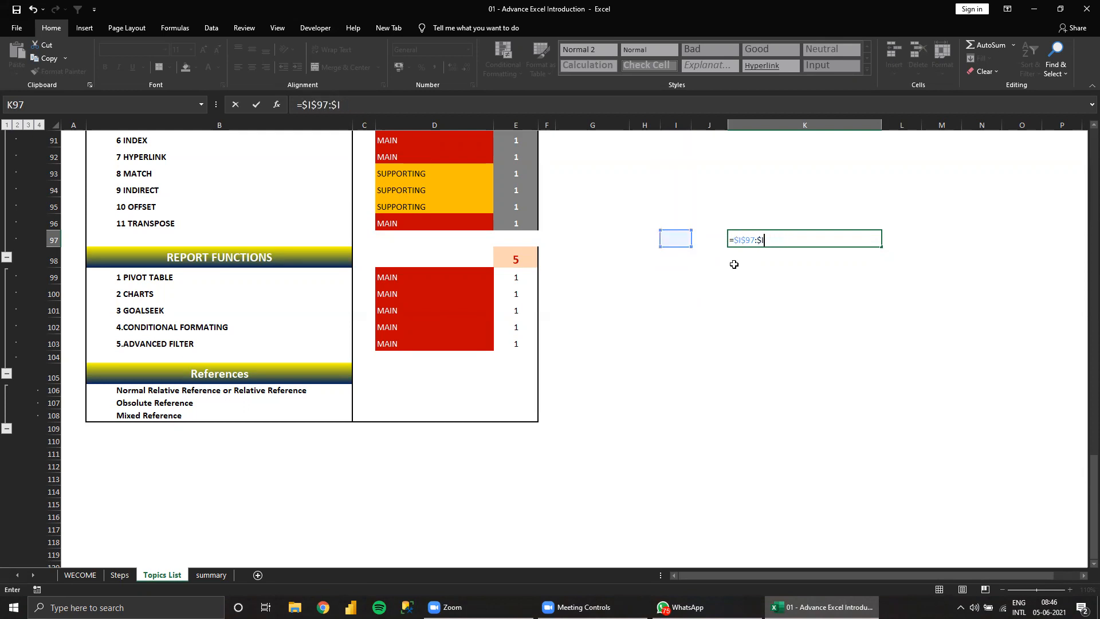
key(BackSpace)
key(BackSpace)
Refer to the range H97:H101 in K97, try locking it after a comma, and discard the formula.
key(Left)
key(Left)
key(Left)
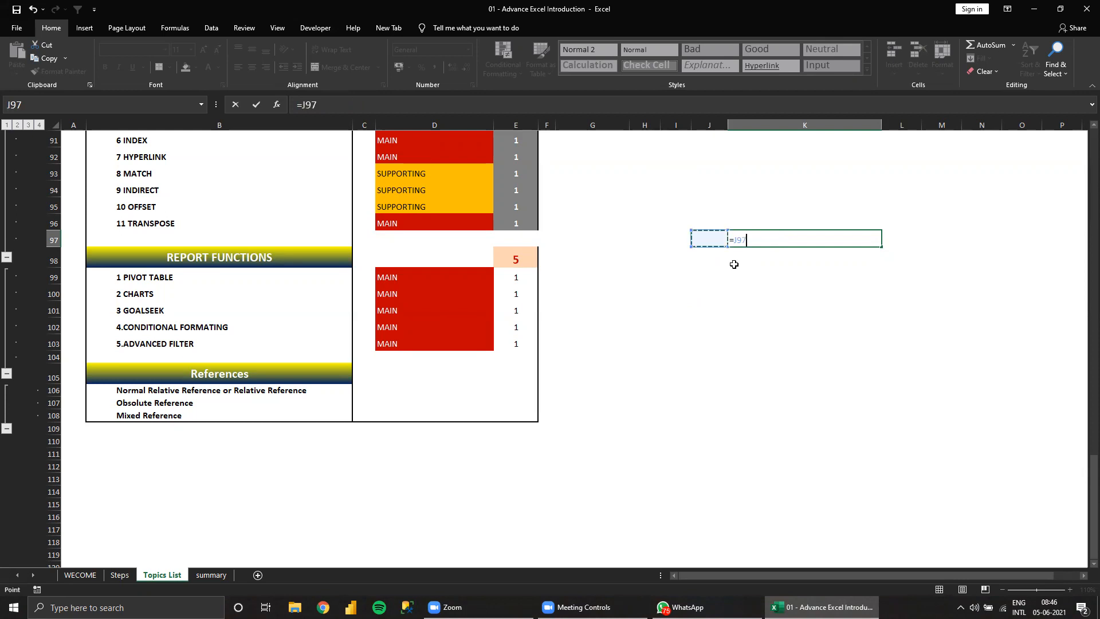
key(shift+Down)
key(shift+Down)
key(shift+Down)
key(shift+Down)
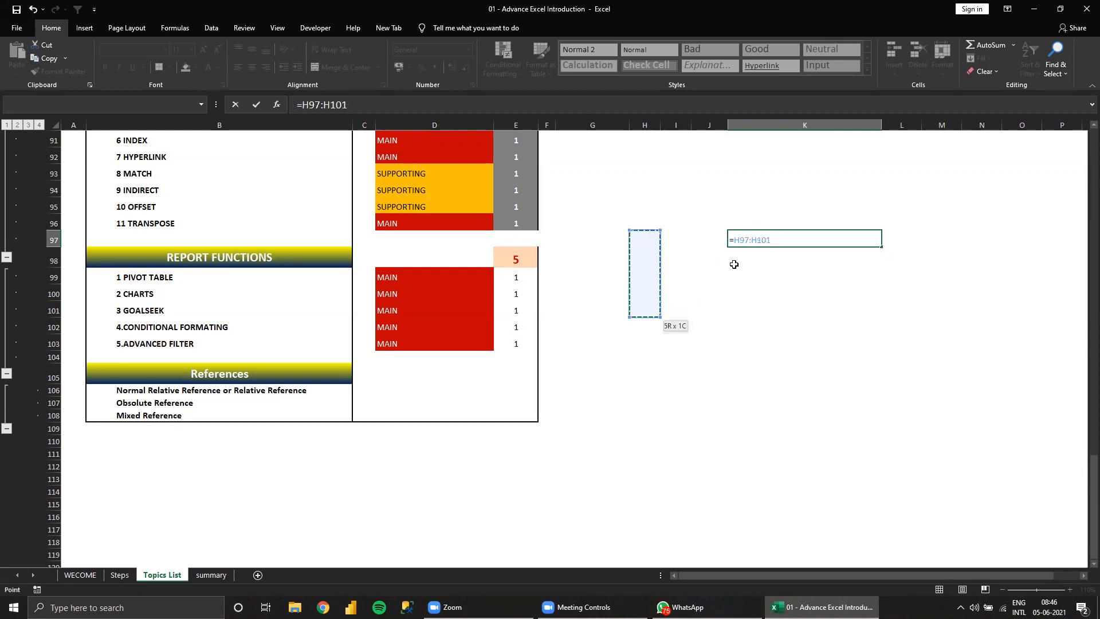
text(,)
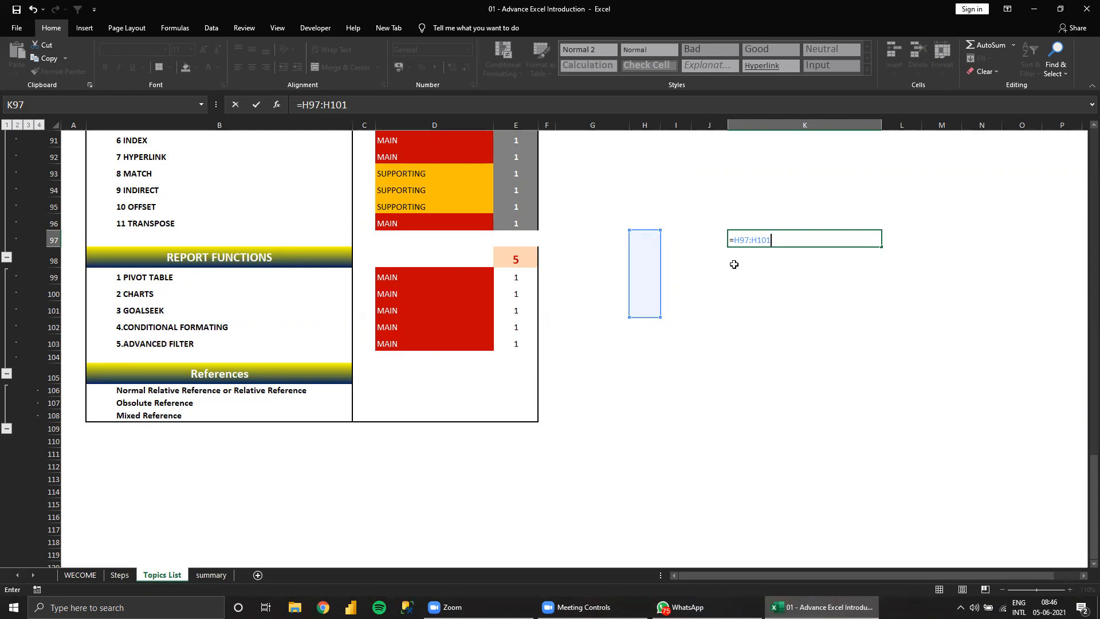
key(F4)
key(Escape)
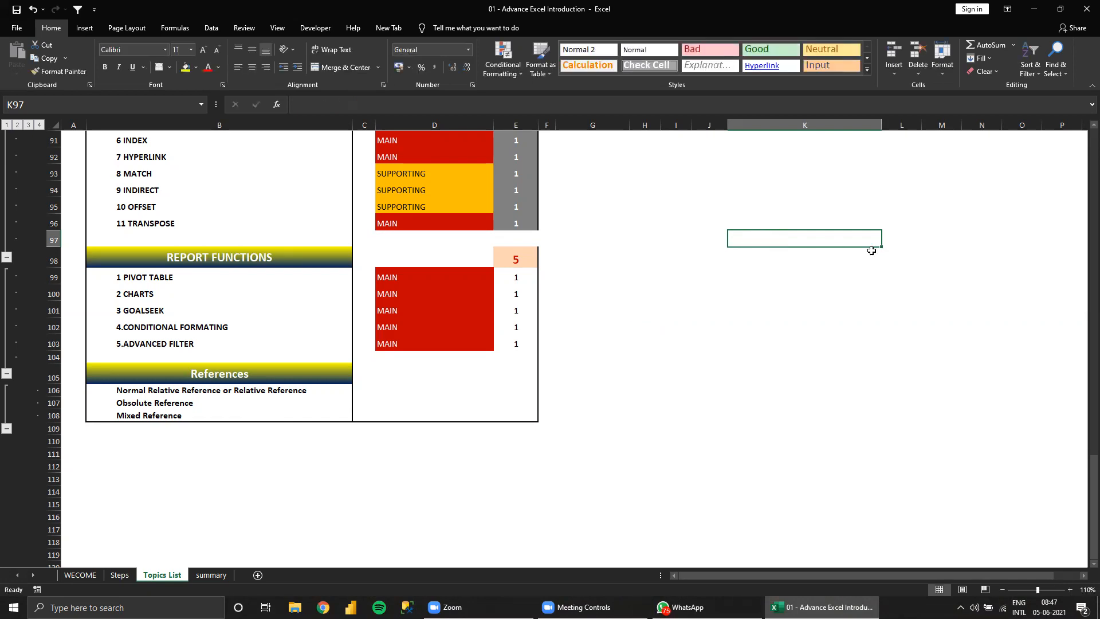
Enter the formula =G97:$H$105 in K97, locking only the end cell of the range.
text(=)
key(Left)
key(Left)
key(Left)
key(Left)
key(Left)
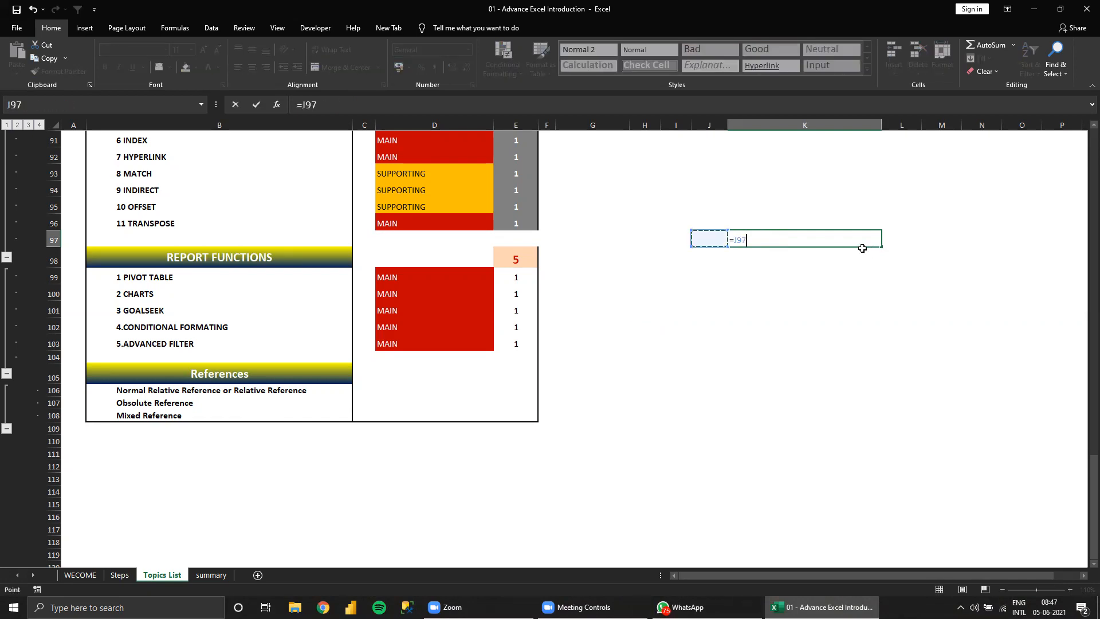
key(Right)
key(shift+Right)
key(shift+Down)
key(shift+Down)
key(shift+Down)
key(shift+Down)
key(shift+Down)
key(shift+Down)
key(shift+Down)
key(shift+Down)
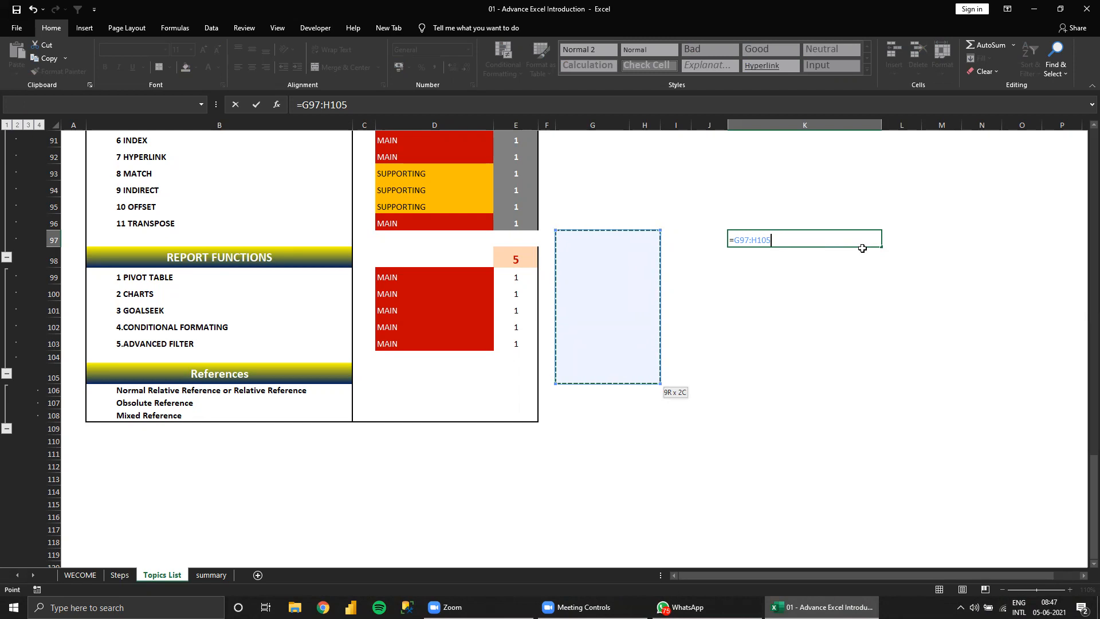
text(,)
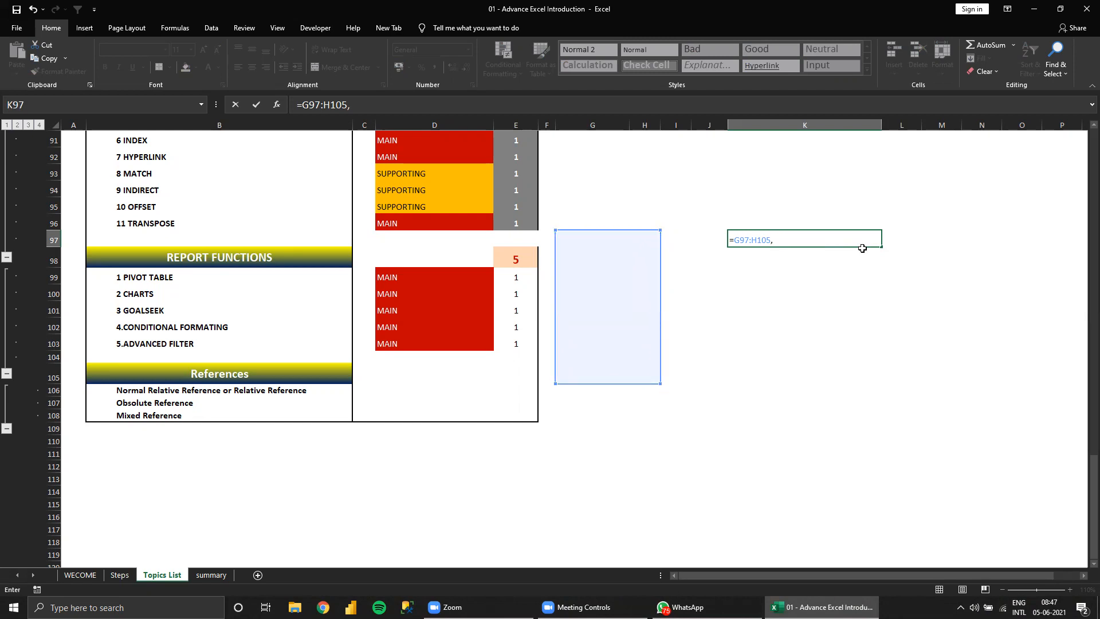
key(BackSpace)
key(F4)
key(ctrl+Return)
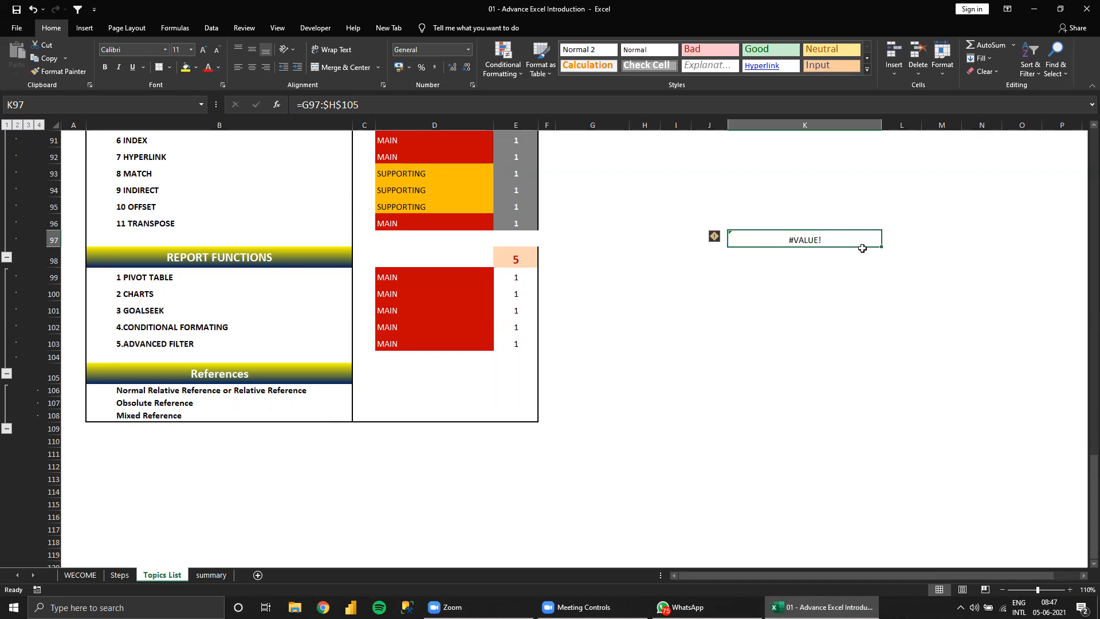
Check the range used by K97's formula and copy the formula to K99.
key(F2)
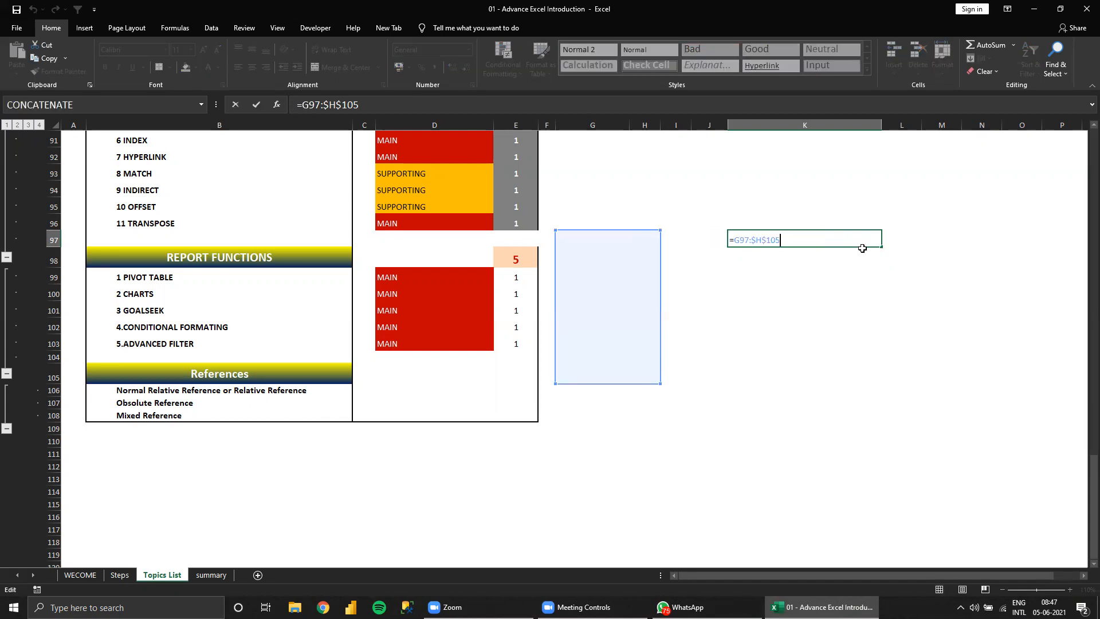
key(Escape)
key(ctrl+c)
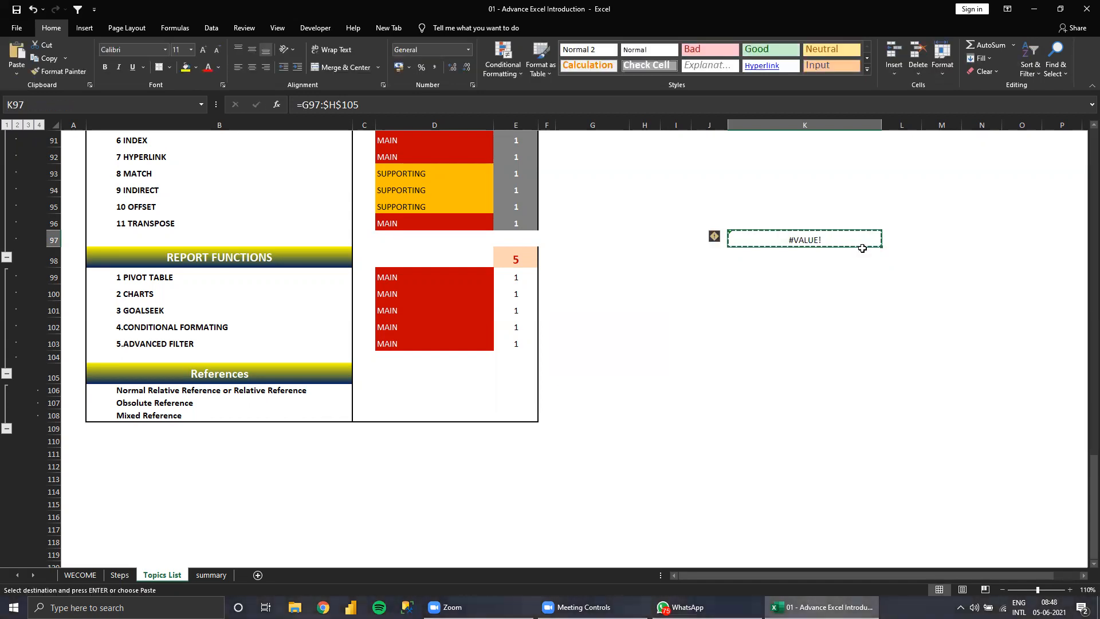
key(Down)
key(Down)
key(Return)
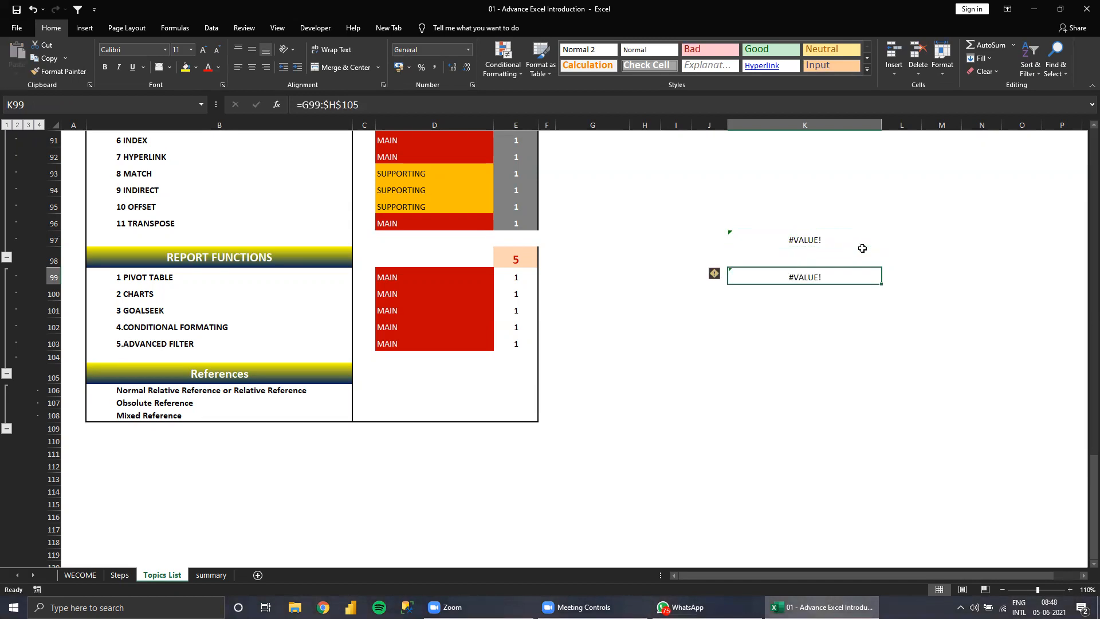
Compare the ranges outlined by the formulas in K99 and K97 without changing either formula.
key(F2)
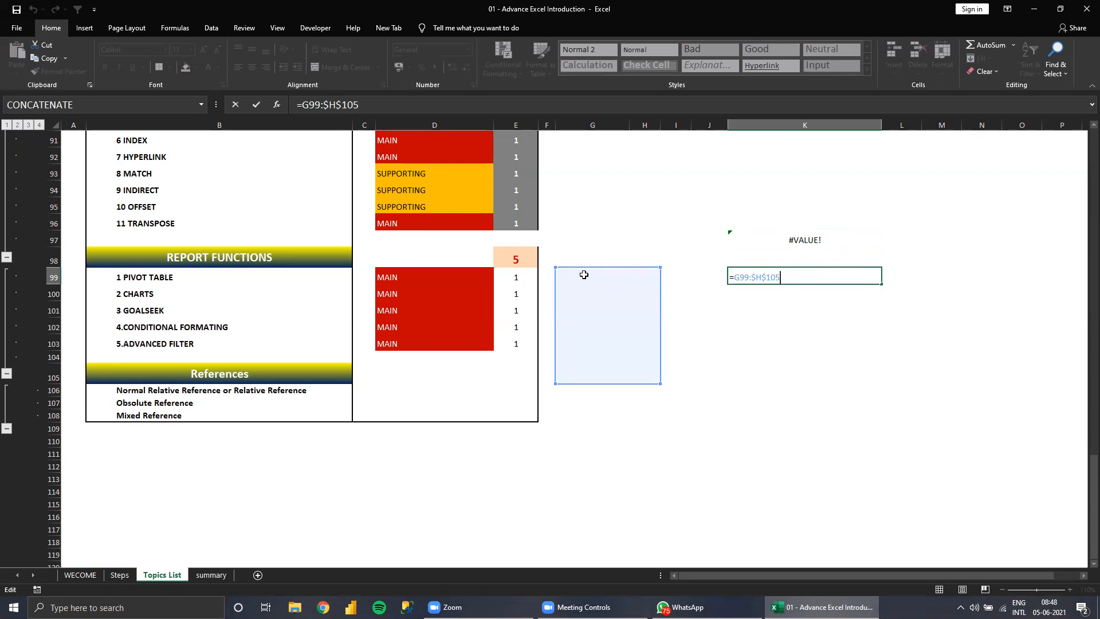
key(ctrl+Return)
click(804, 246)
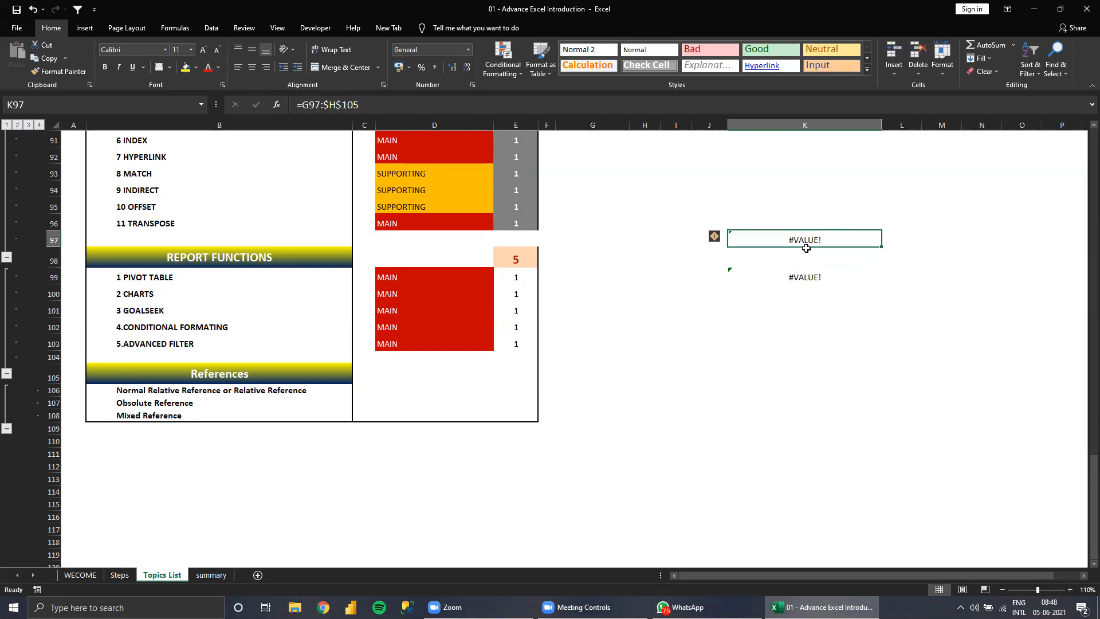
double_click(806, 247)
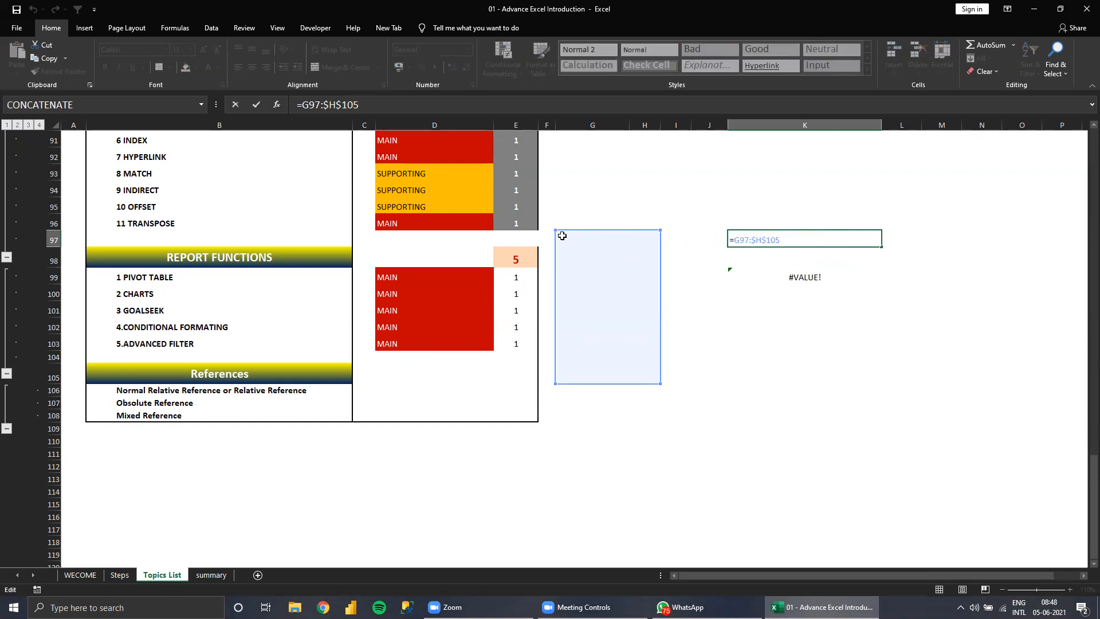
key(ctrl+Return)
Fill the range G97:H104 with yellow and reselect the formula cell K97.
mouse_move(562, 236)
mouse_down()
mouse_move(629, 307)
mouse_move(653, 357)
mouse_up()
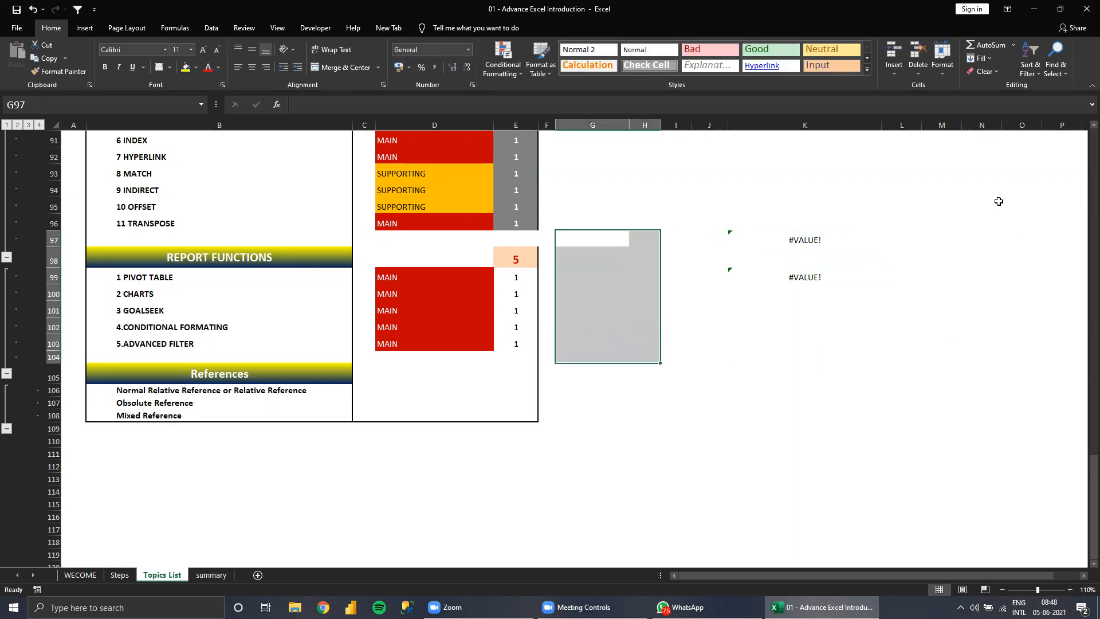
click(185, 67)
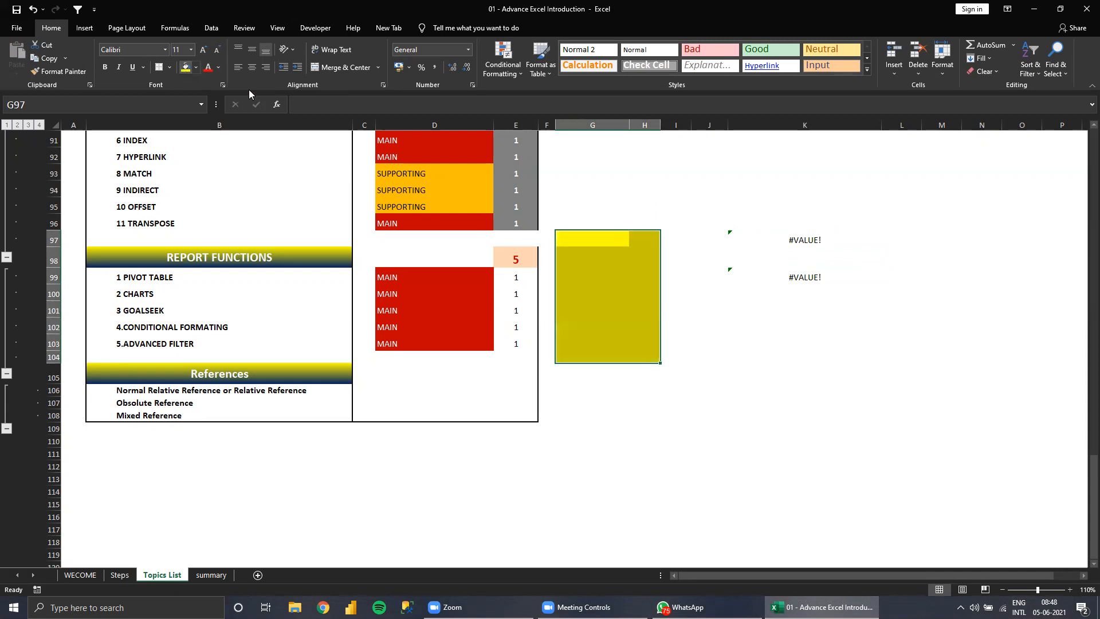
click(811, 238)
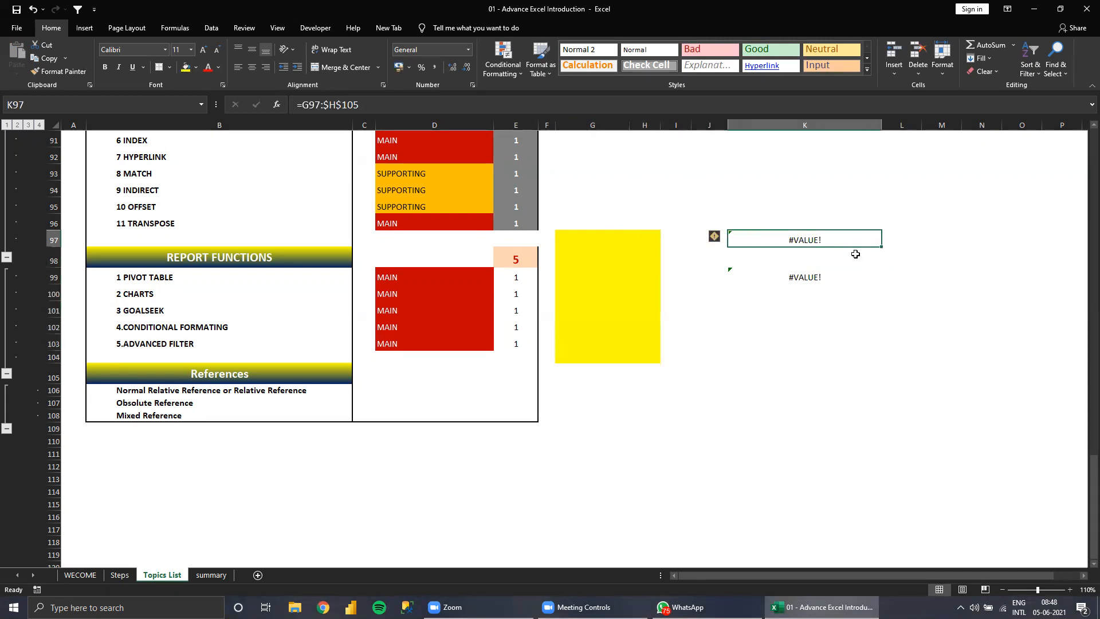
Repeat the yellow fill on K97 and check the range its formula refers to.
key(F4)
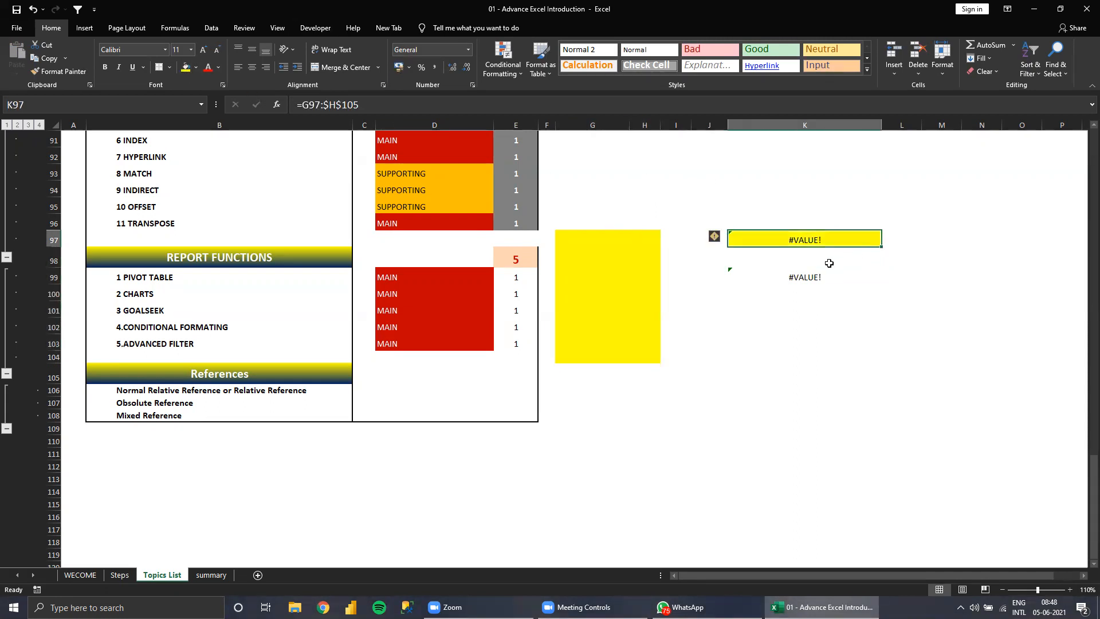
key(F2)
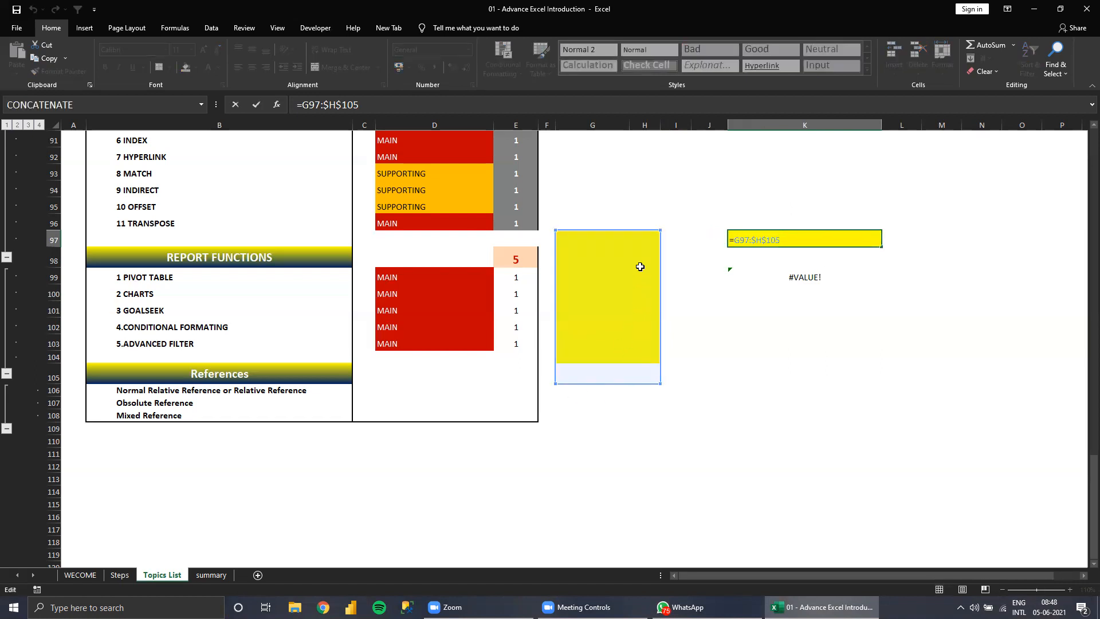
key(ctrl+Return)
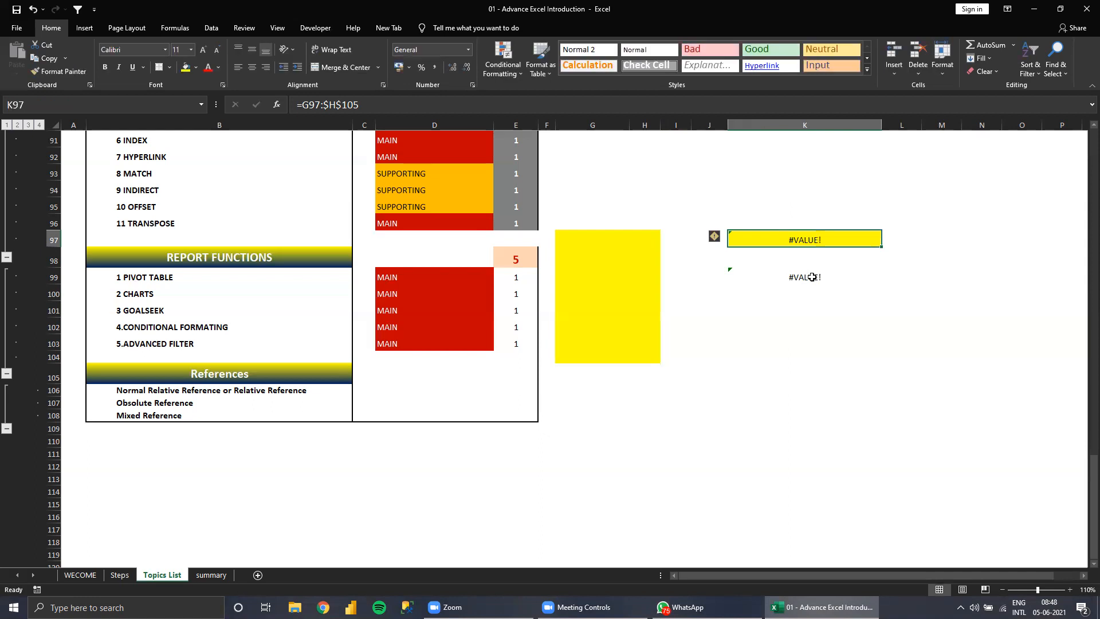
Compare the ranges outlined by the formulas in K99 and K97, leaving both formulas as they are.
click(732, 275)
key(F2)
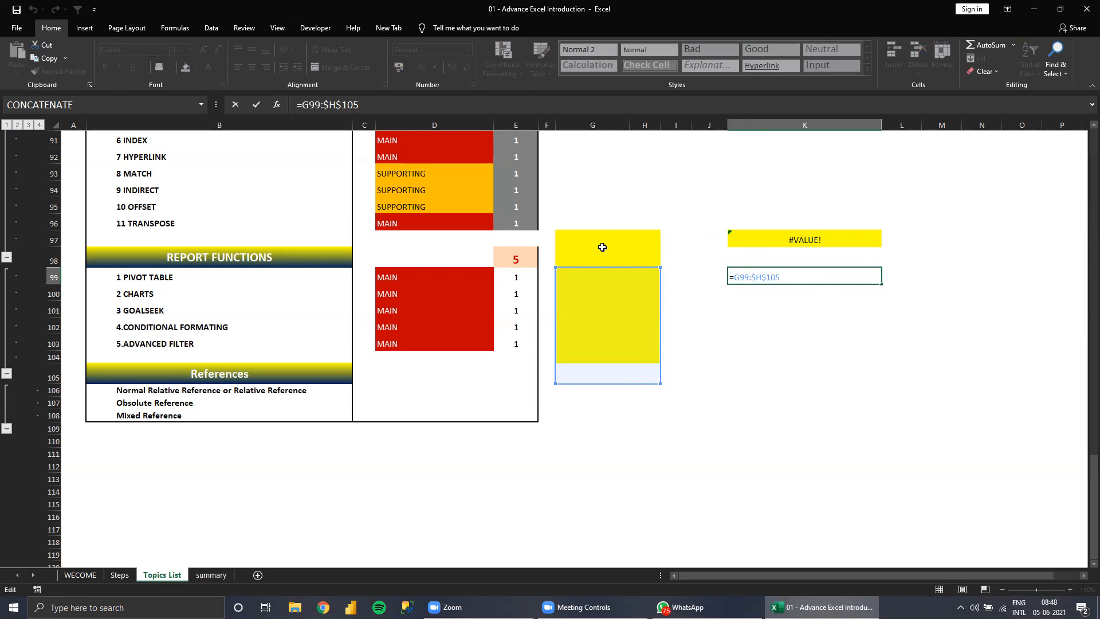
click(811, 239)
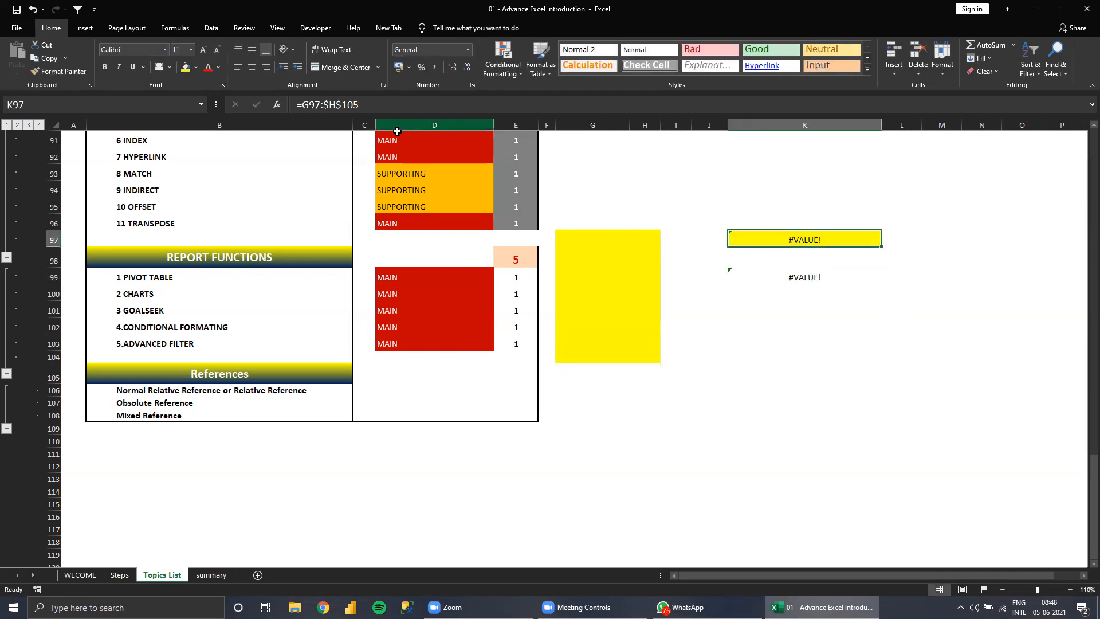
key(F2)
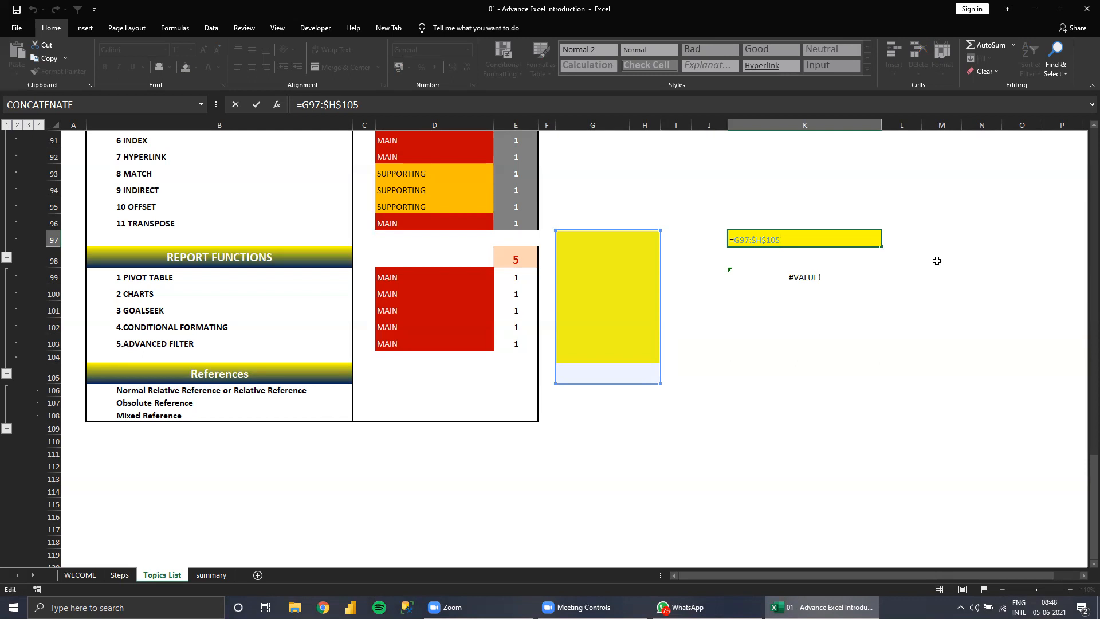
scroll(828, 321, up, 10)
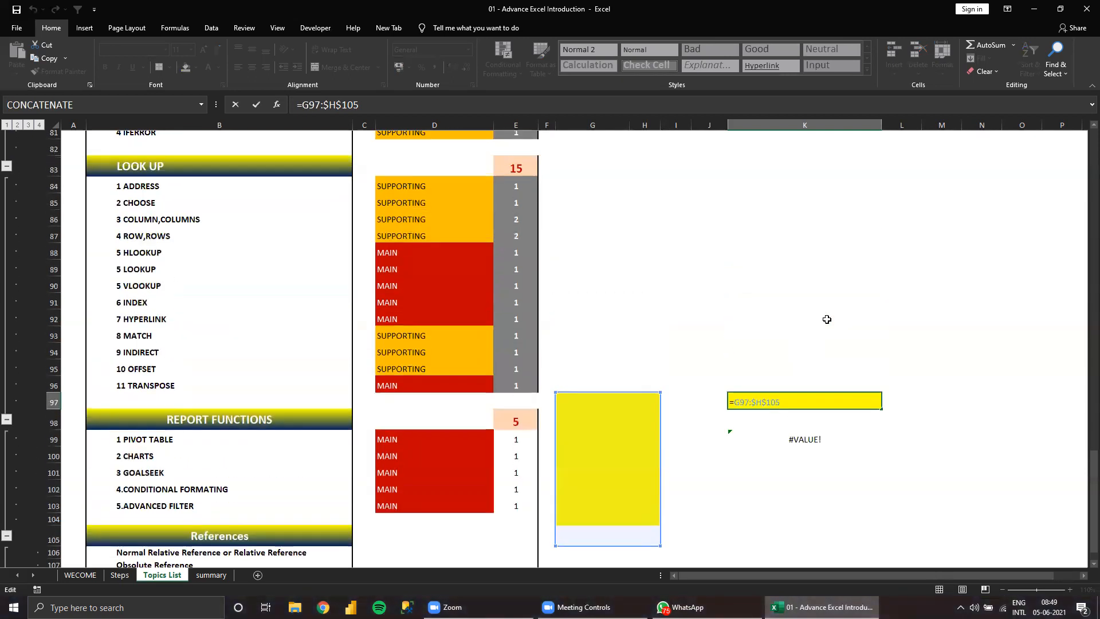
scroll(830, 435, down, 6)
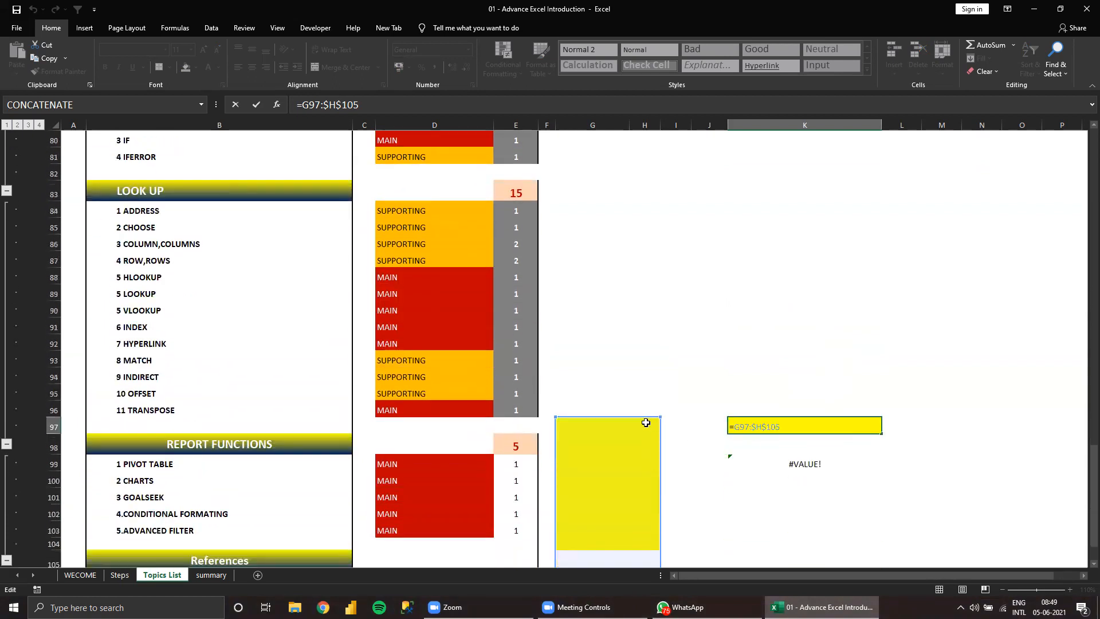
key(Return)
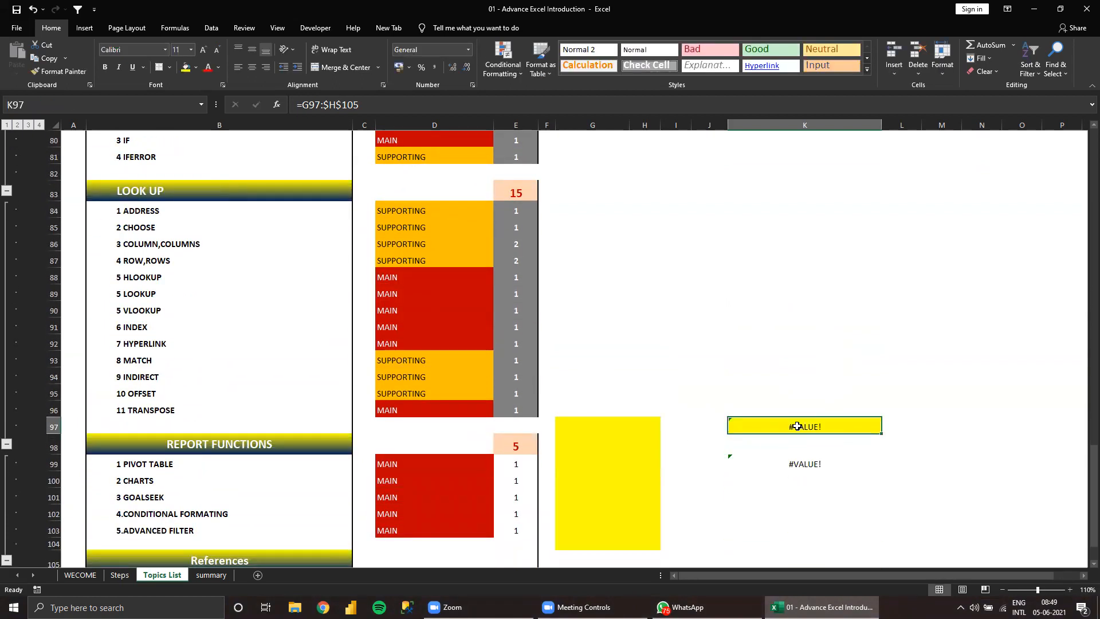
click(628, 392)
drag(699, 422, 913, 532)
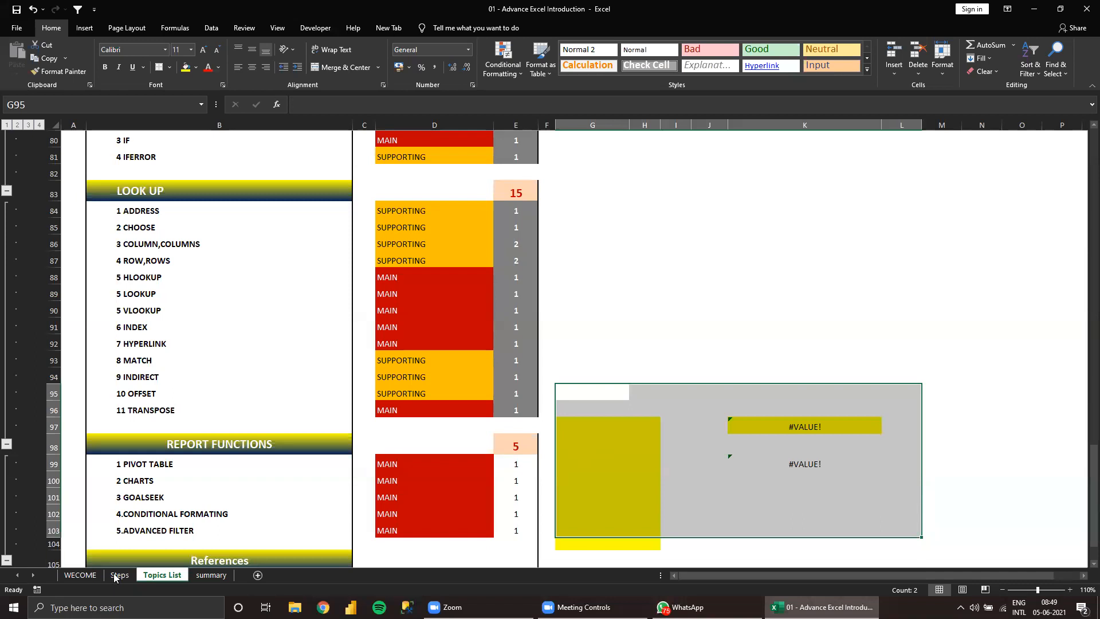
Look through the summary sheet's list of functions, syntax and descriptions, from the text functions to the references section.
click(208, 575)
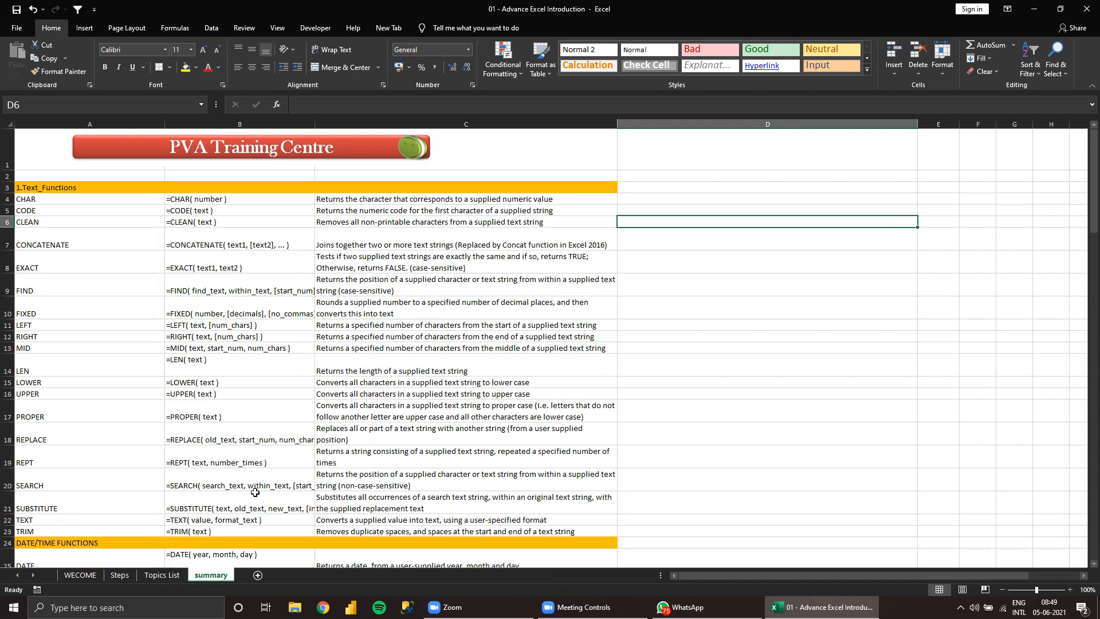
scroll(206, 425, down, 4)
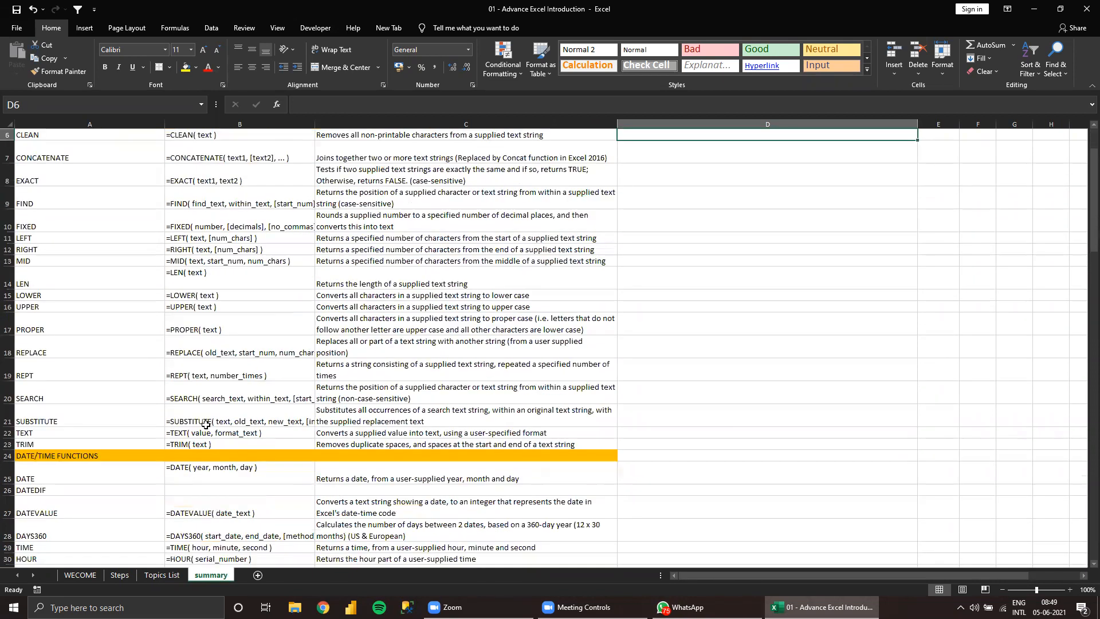
scroll(245, 510, down, 8)
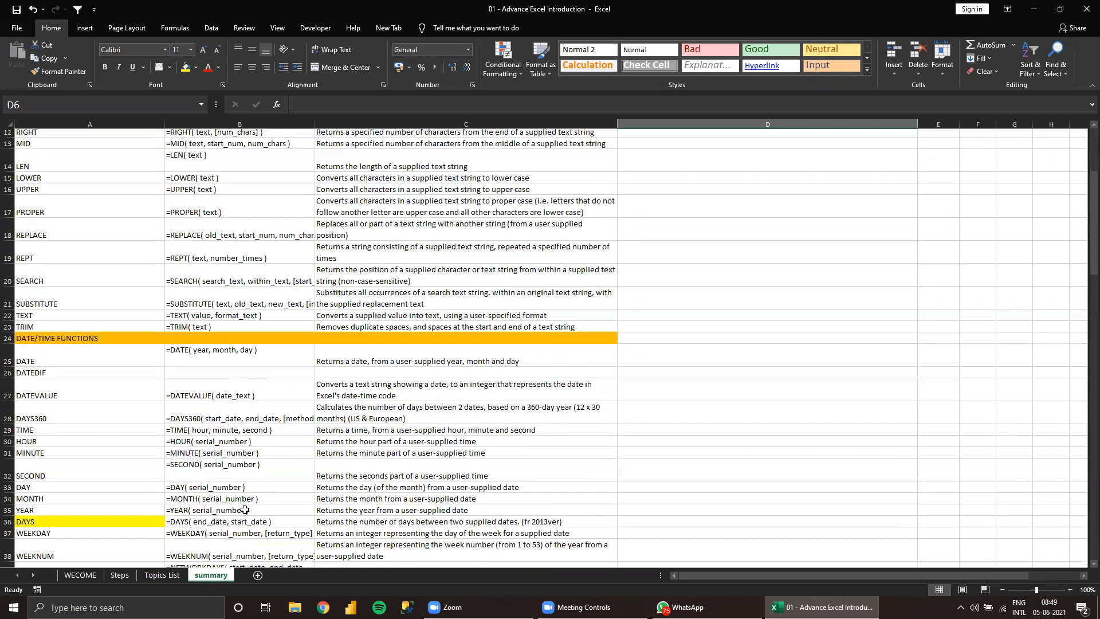
scroll(245, 510, down, 13)
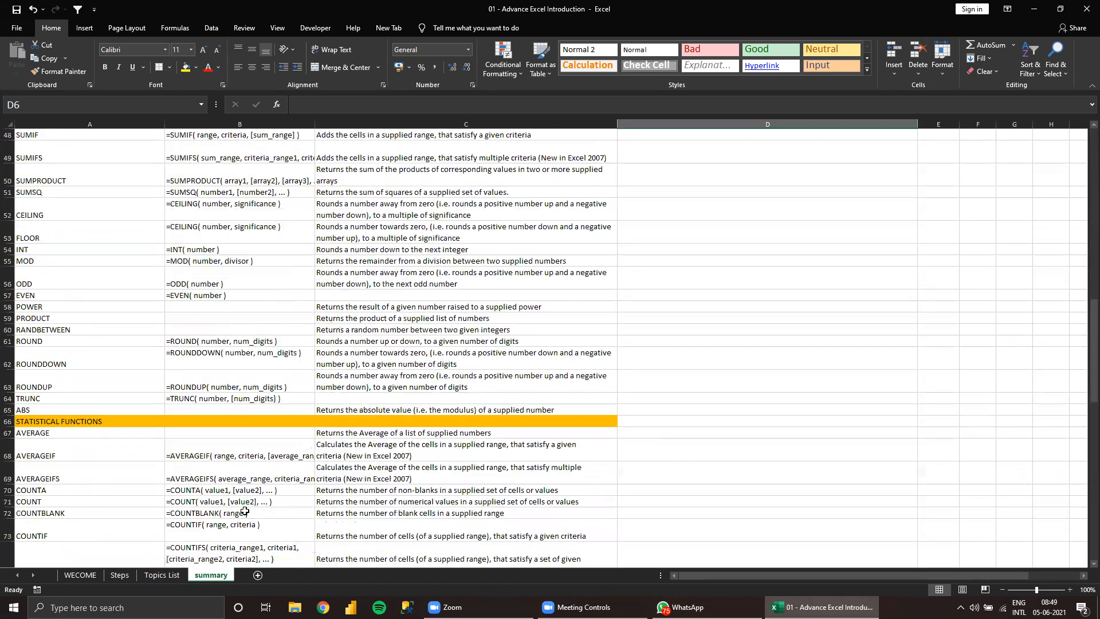
scroll(245, 512, down, 7)
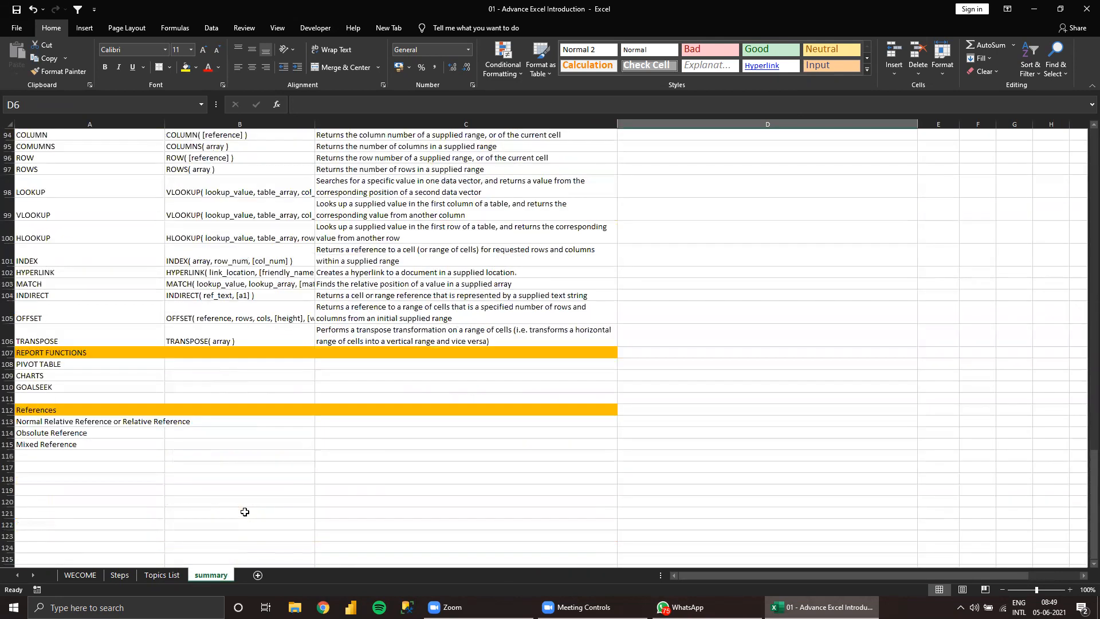
click(400, 327)
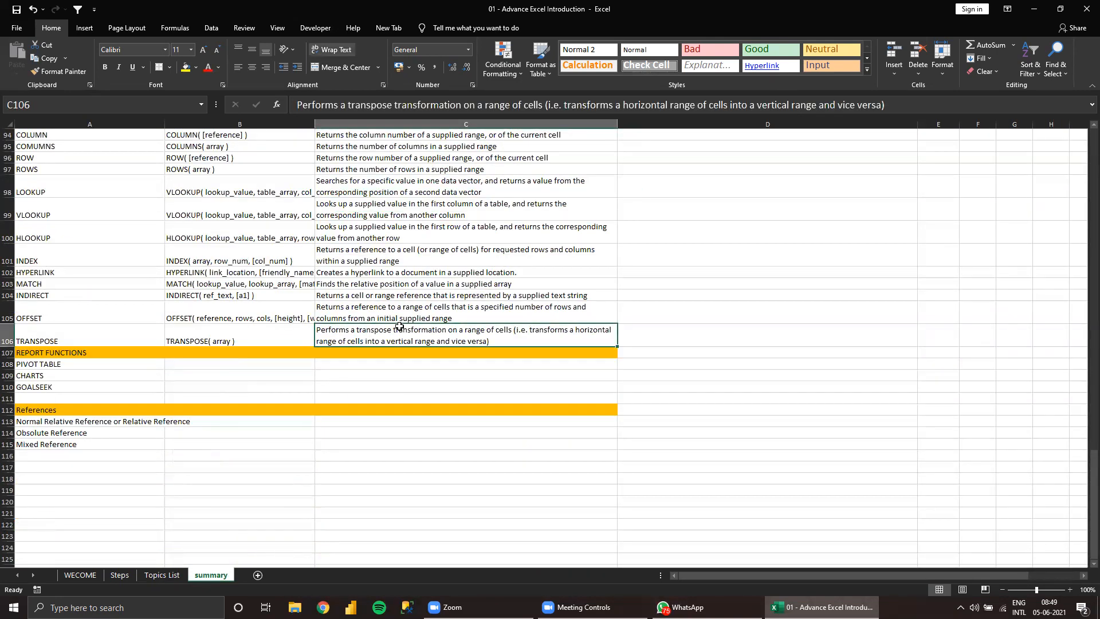
scroll(400, 326, up, 17)
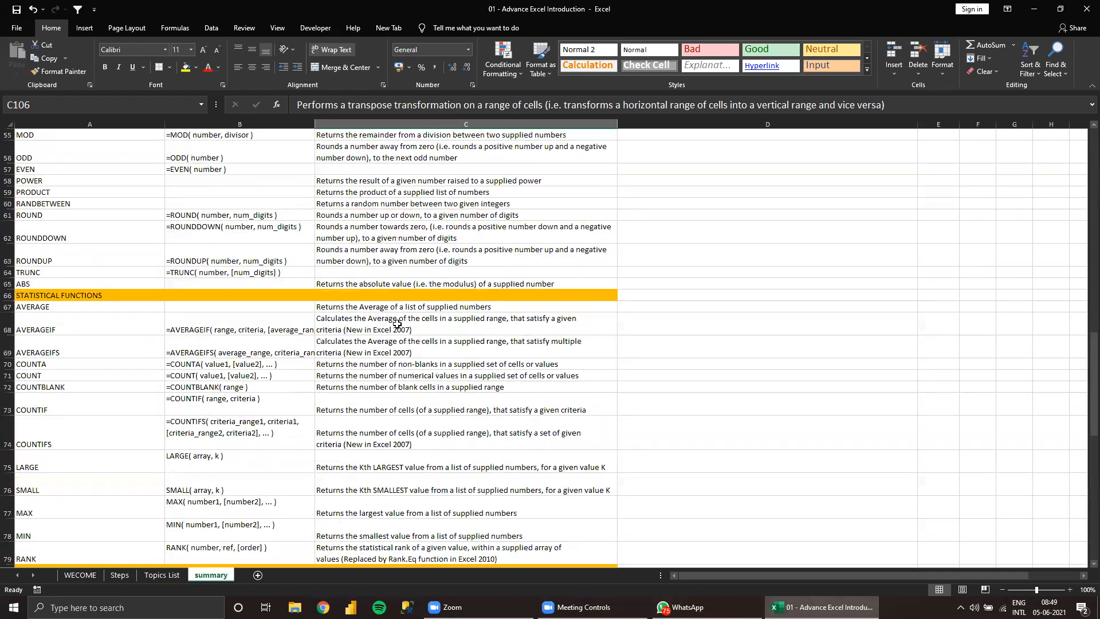
scroll(397, 322, up, 7)
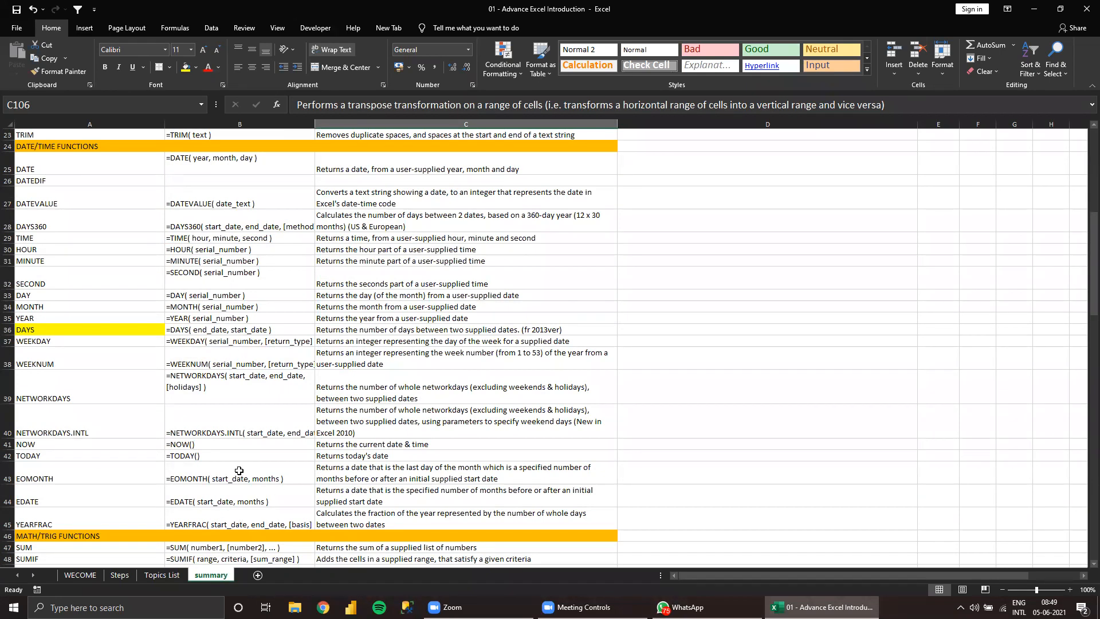
Add a new worksheet after the summary sheet and name it ex 1.
click(259, 575)
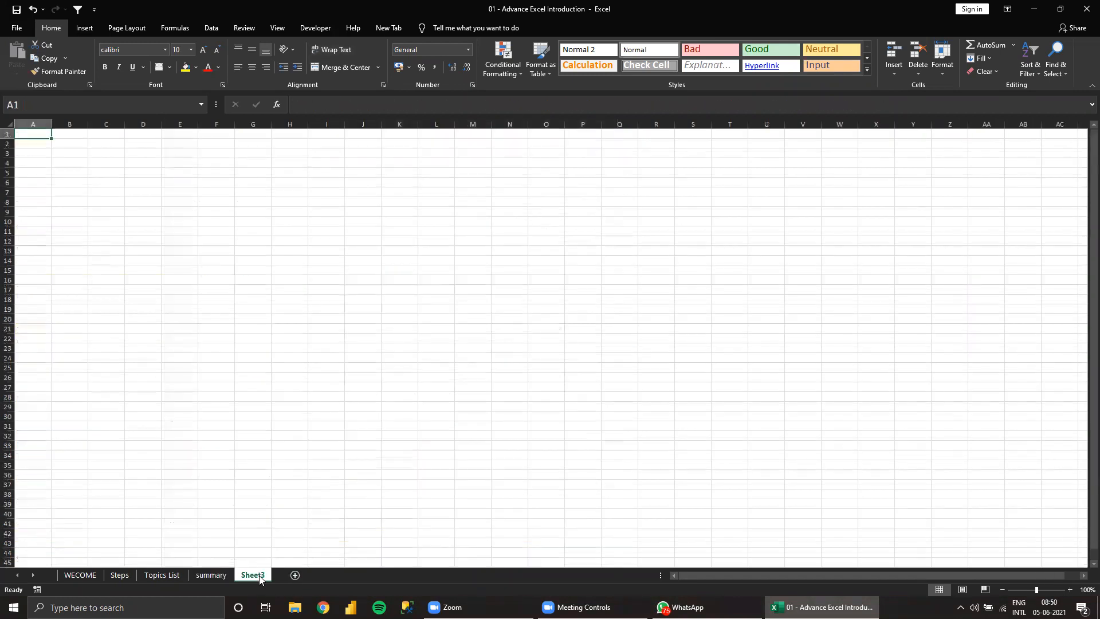
double_click(259, 575)
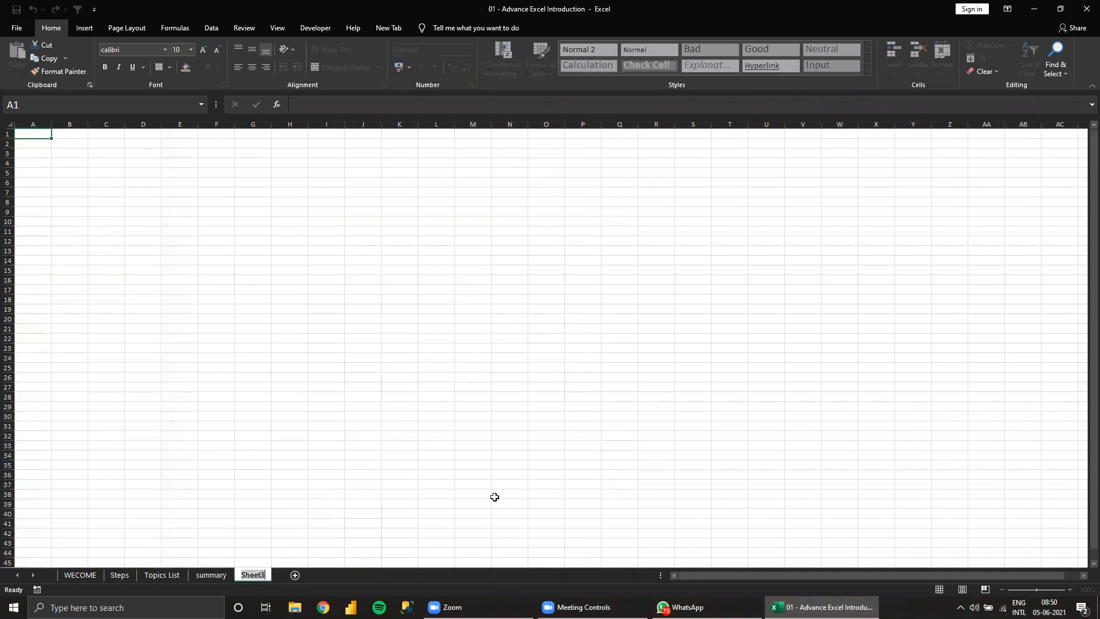
text(e)
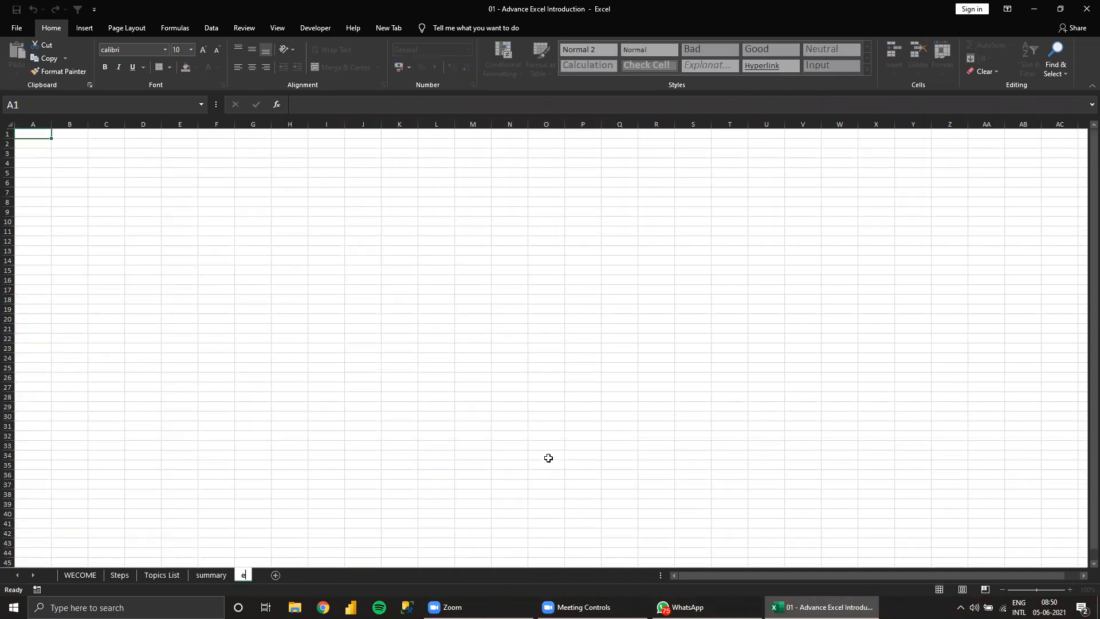
text(x 1)
key(Return)
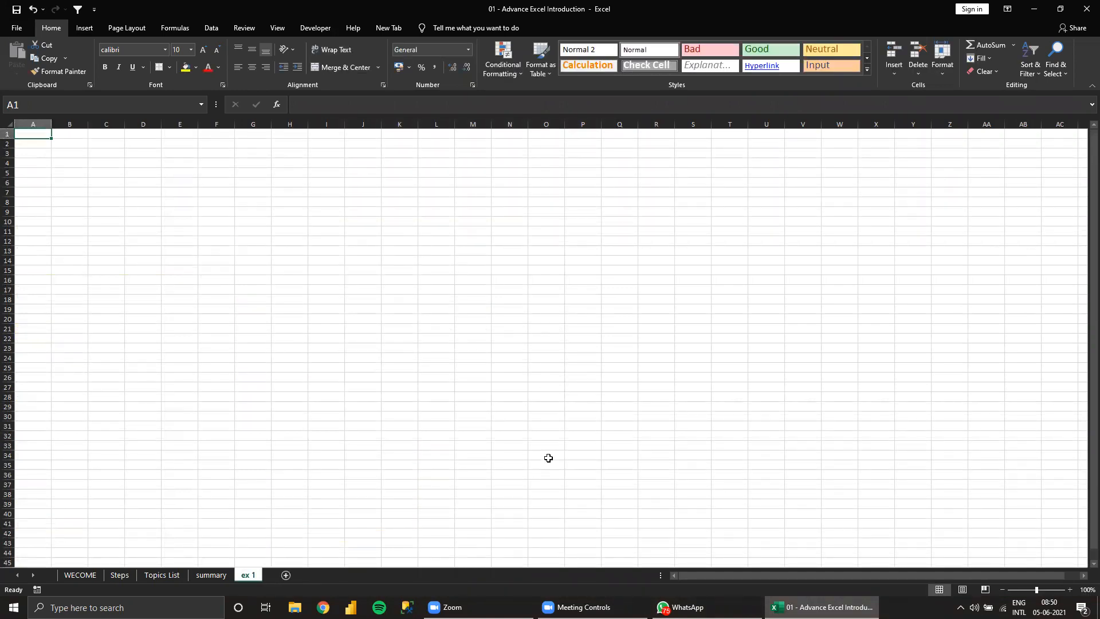
click(214, 201)
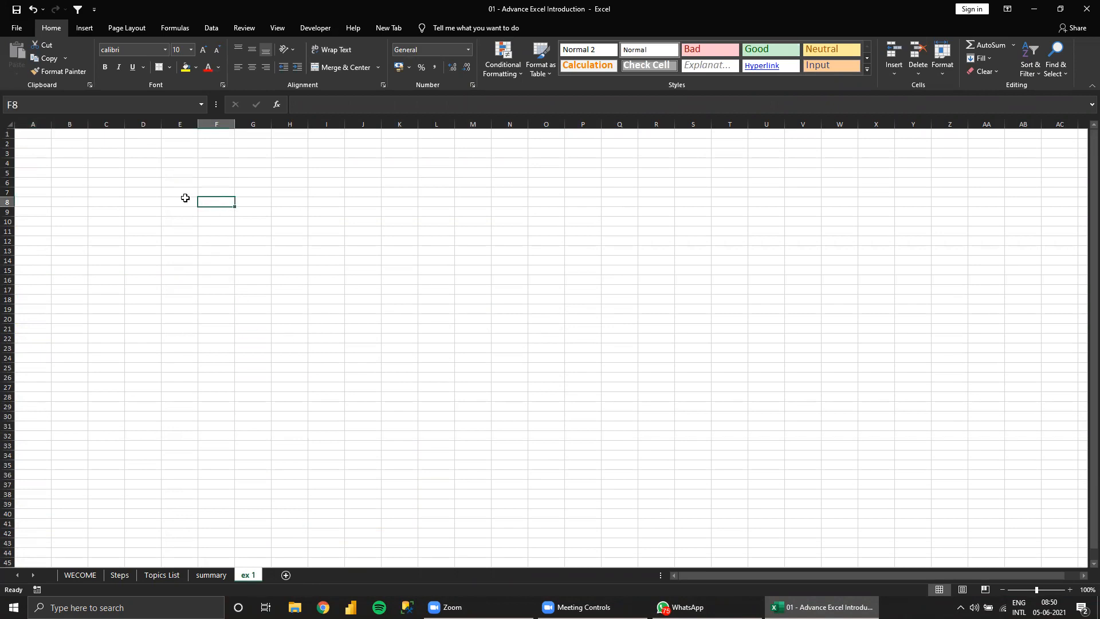
click(106, 171)
drag(143, 182, 320, 435)
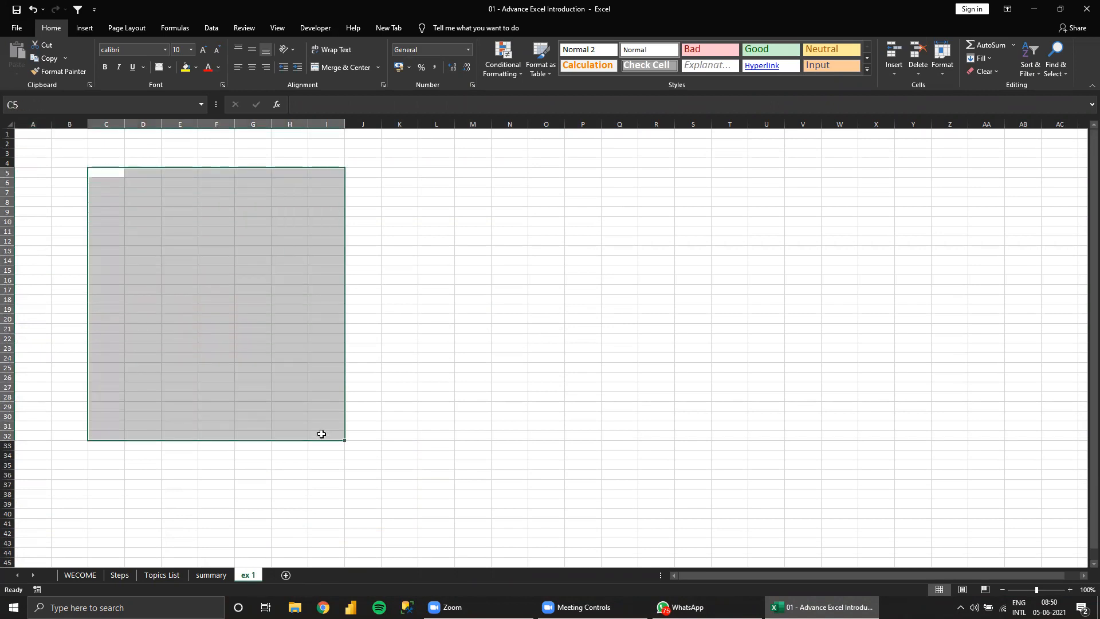
click(110, 172)
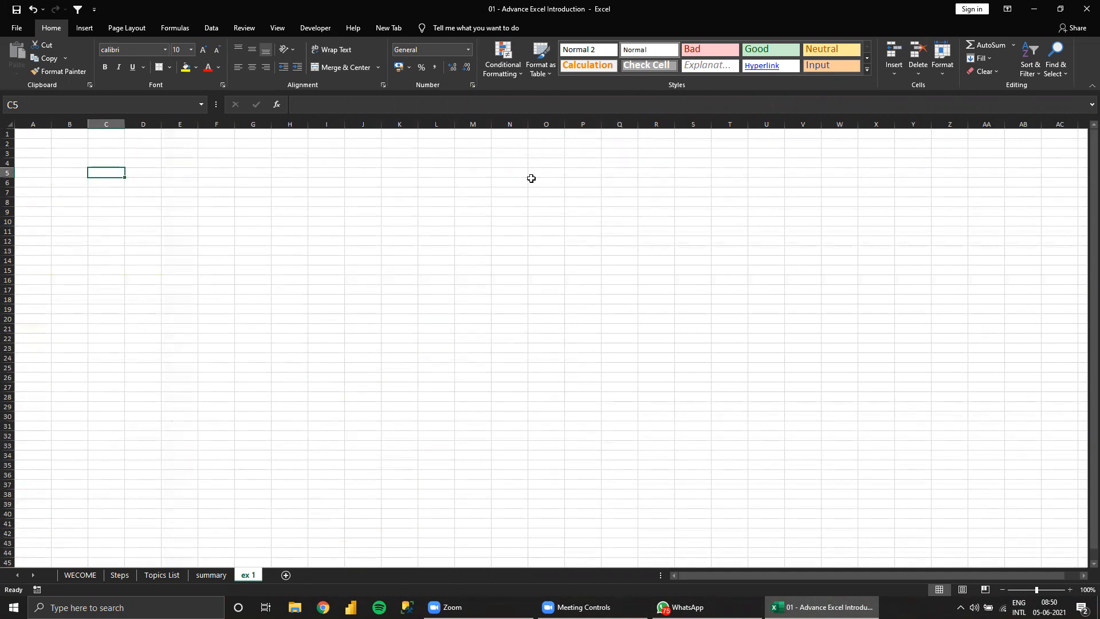
Enter the date 1/1/2021 in cell H7 of the ex 1 sheet.
click(285, 190)
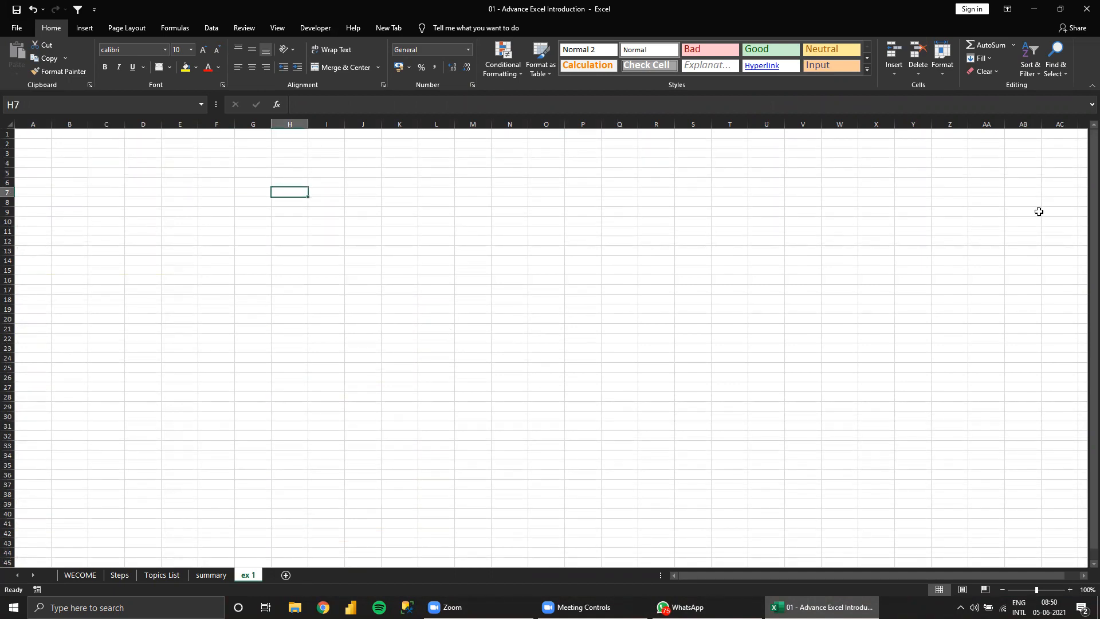
text(1)
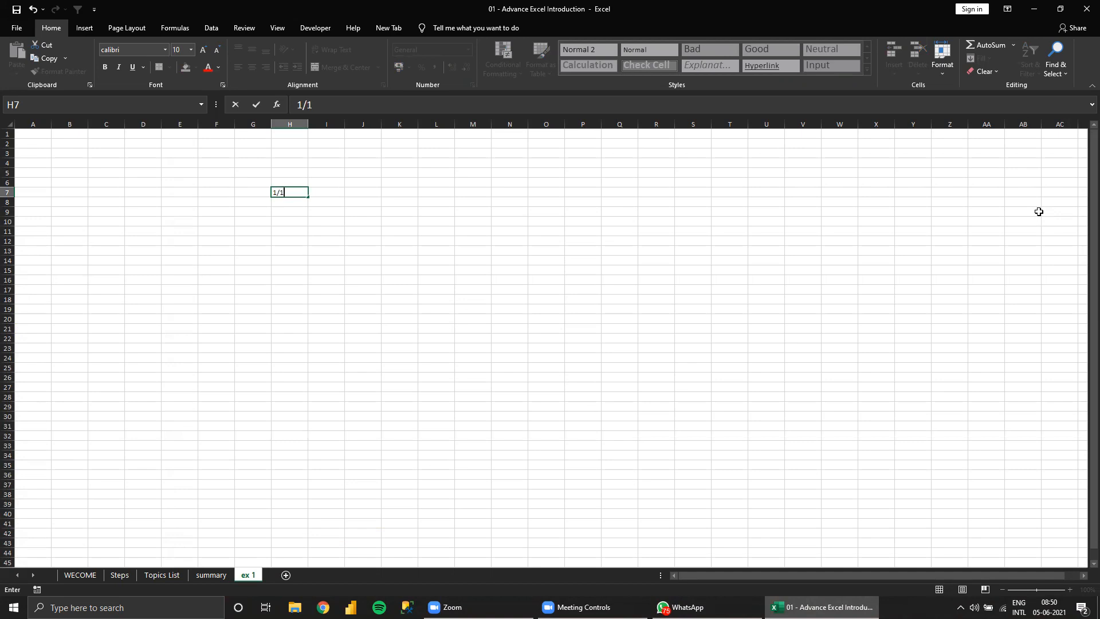
text(/6/202)
key(Escape)
text(1/1/2)
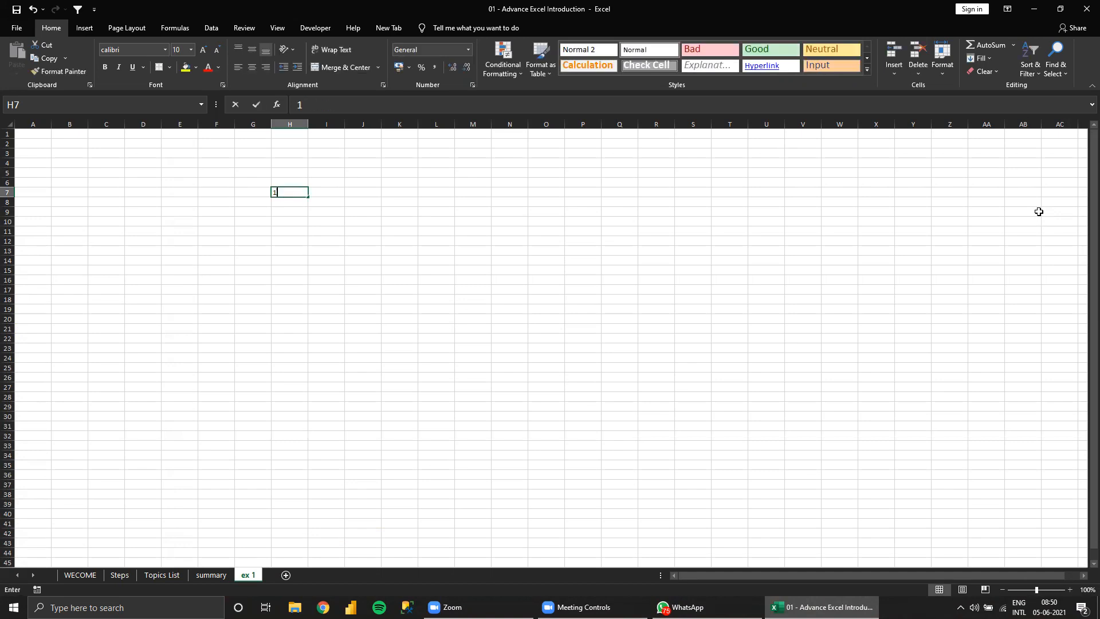
text(021)
key(ctrl+Return)
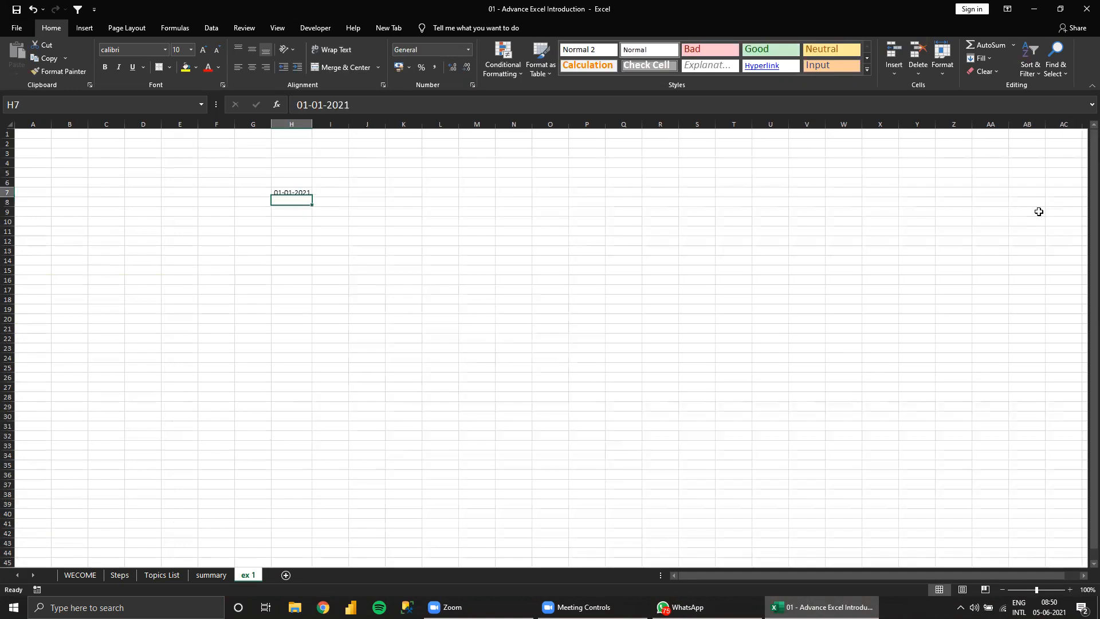
Enter a formula in I7 that adds 1 day to the date in H7 (+H7+1).
key(ctrl+c)
key(Right)
text(+)
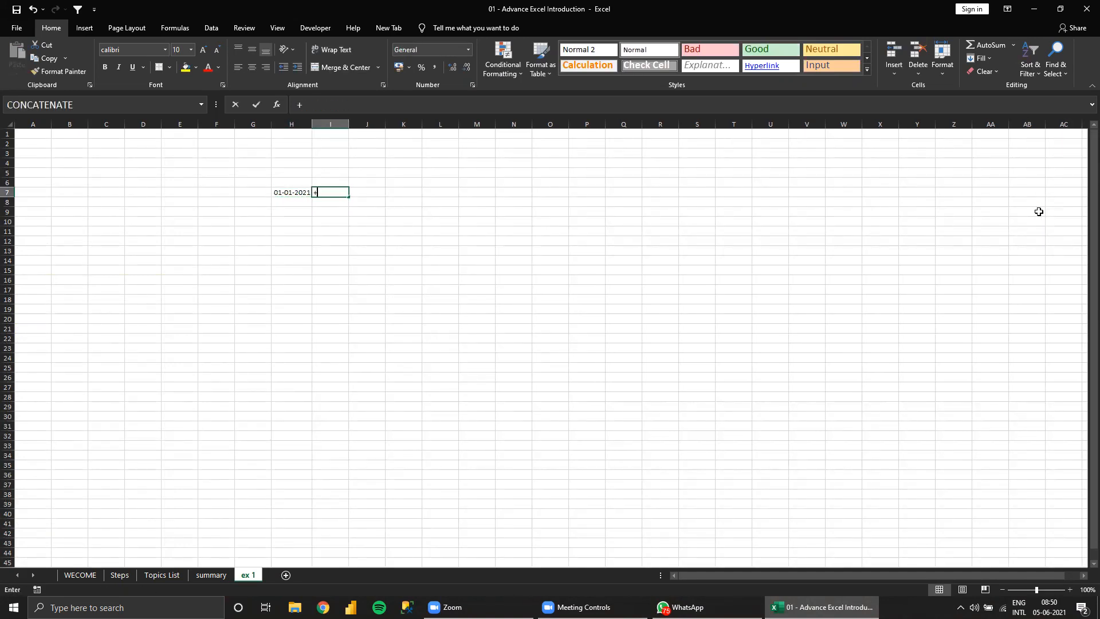
key(Left)
text(+1)
key(ctrl+Return)
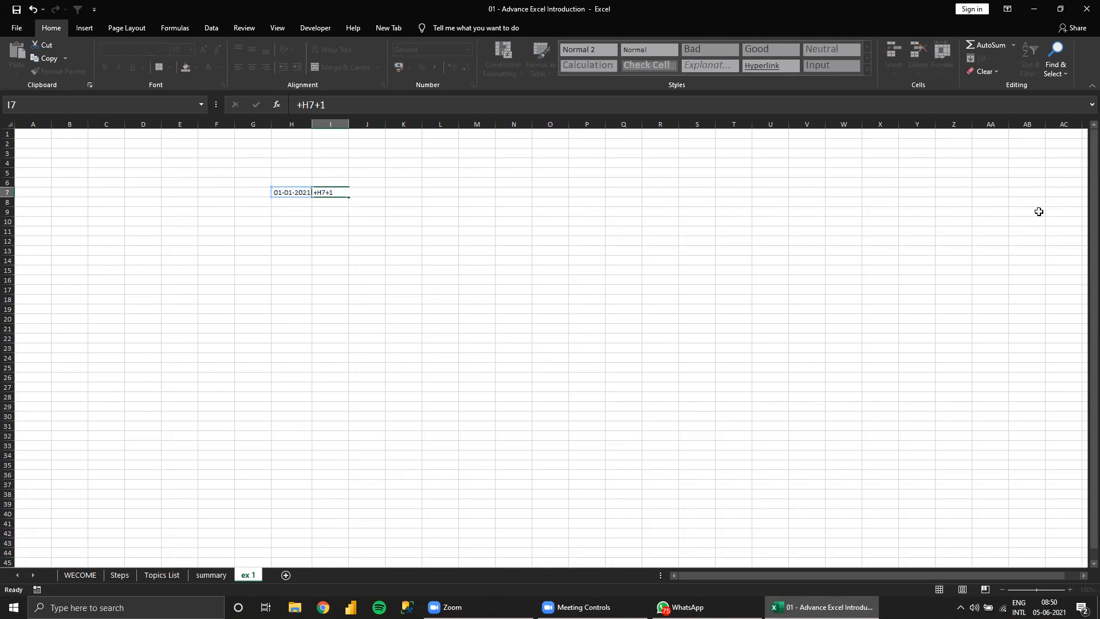
Copy the next-day formula from I7 across row 7 through column BO to build a run of consecutive dates.
key(ctrl+c)
key(shift+Right)
key(shift+Right)
key(shift+Right)
key(shift+Right)
key(shift+Right)
key(shift+Right)
key(shift+Right)
key(shift+Right)
key(shift+Right)
key(shift+Right)
key(shift+Right)
key(shift+Right)
key(shift+Right)
key(shift+Right)
key(shift+Right)
key(shift+Right)
key(shift+Right)
key(shift+Right)
key(shift+Right)
key(shift+Right)
key(shift+Right)
key(shift+Right)
key(shift+Right)
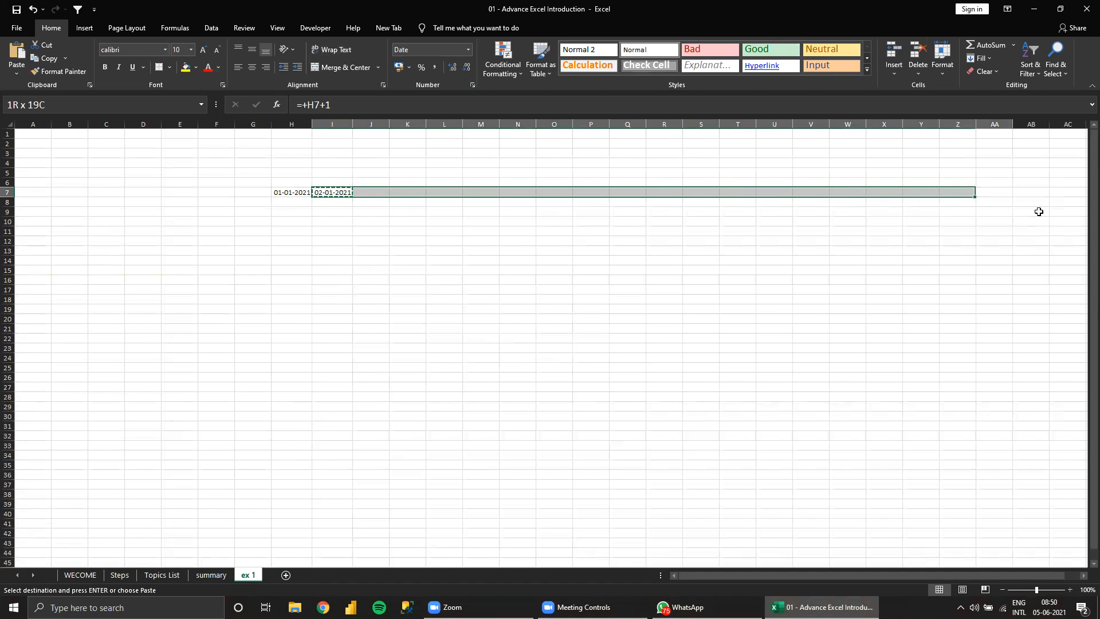
key(Return)
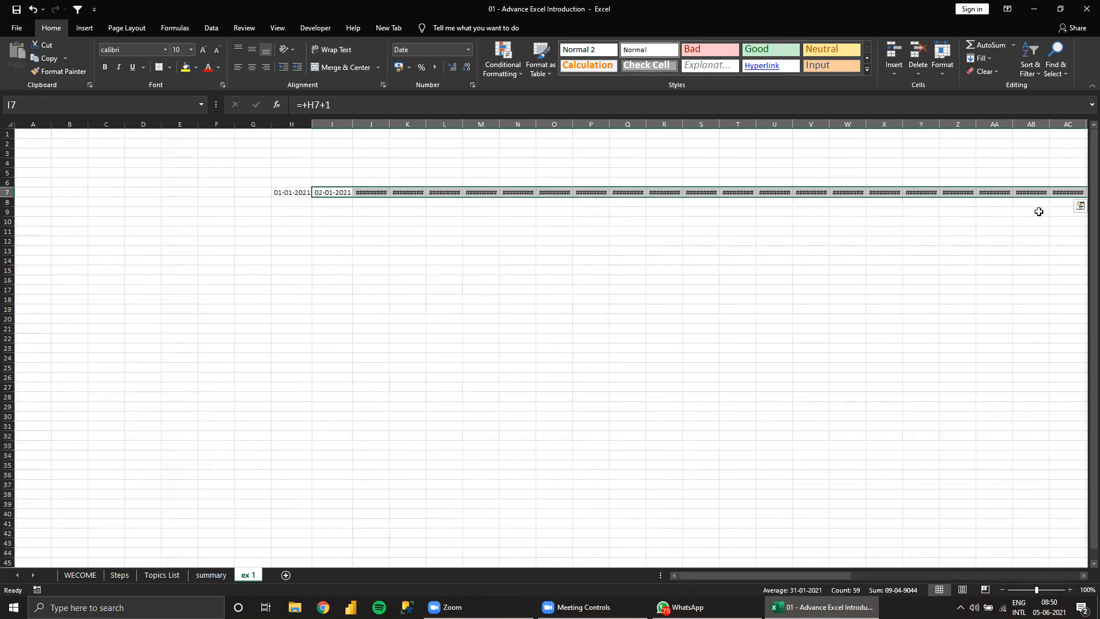
Autofit the widths of columns I to BO to the dates in row 7.
key(ctrl+space)
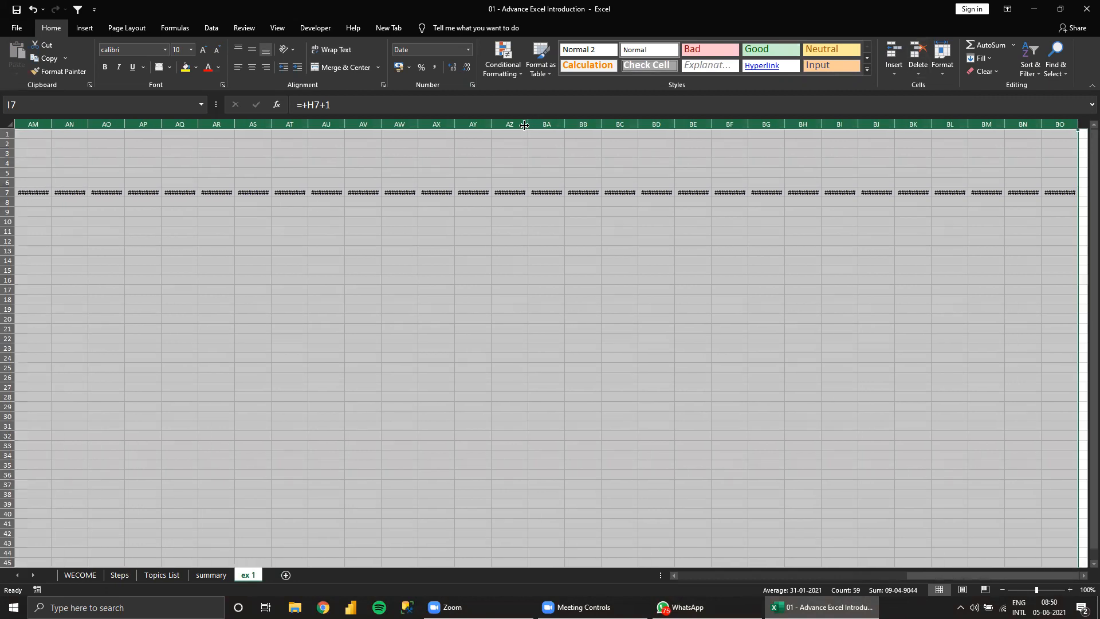
double_click(525, 123)
click(575, 187)
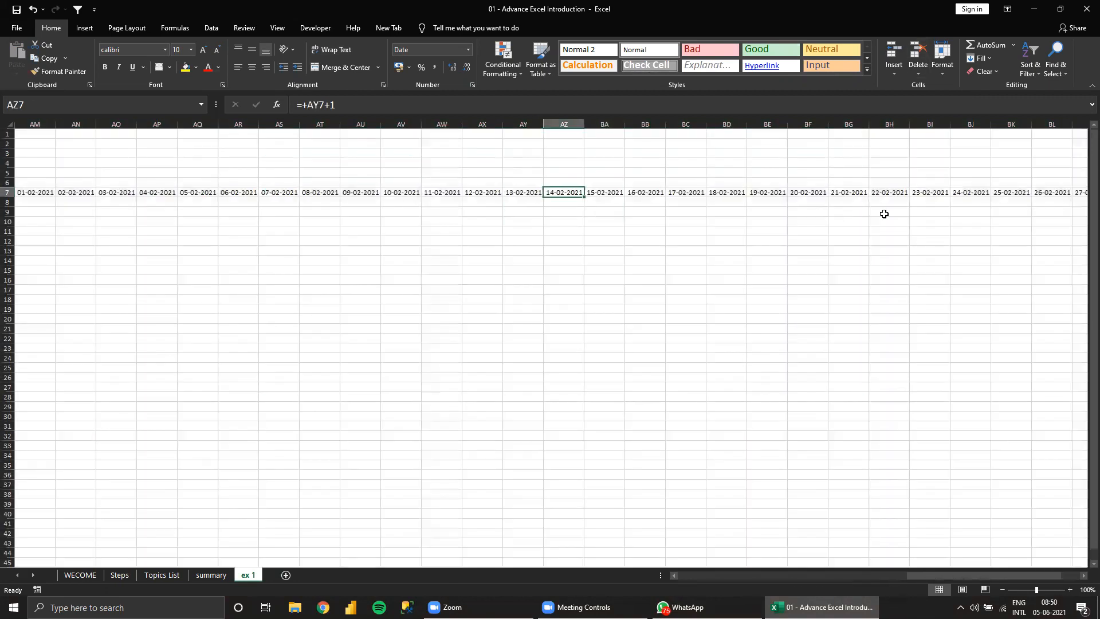
Extend the run of consecutive dates in row 7 by copying the next-day formula from BO7 across to column DB.
key(ctrl+Right)
key(ctrl+c)
key(shift+Right)
key(shift+Right)
key(shift+Right)
key(shift+Right)
key(shift+Right)
key(shift+Right)
key(shift+Right)
key(shift+Right)
key(shift+Right)
key(shift+Right)
key(shift+Right)
key(shift+Right)
key(shift+Right)
key(shift+Right)
key(shift+Right)
key(shift+Right)
key(shift+Right)
key(shift+Right)
key(shift+Right)
key(shift+Right)
key(shift+Right)
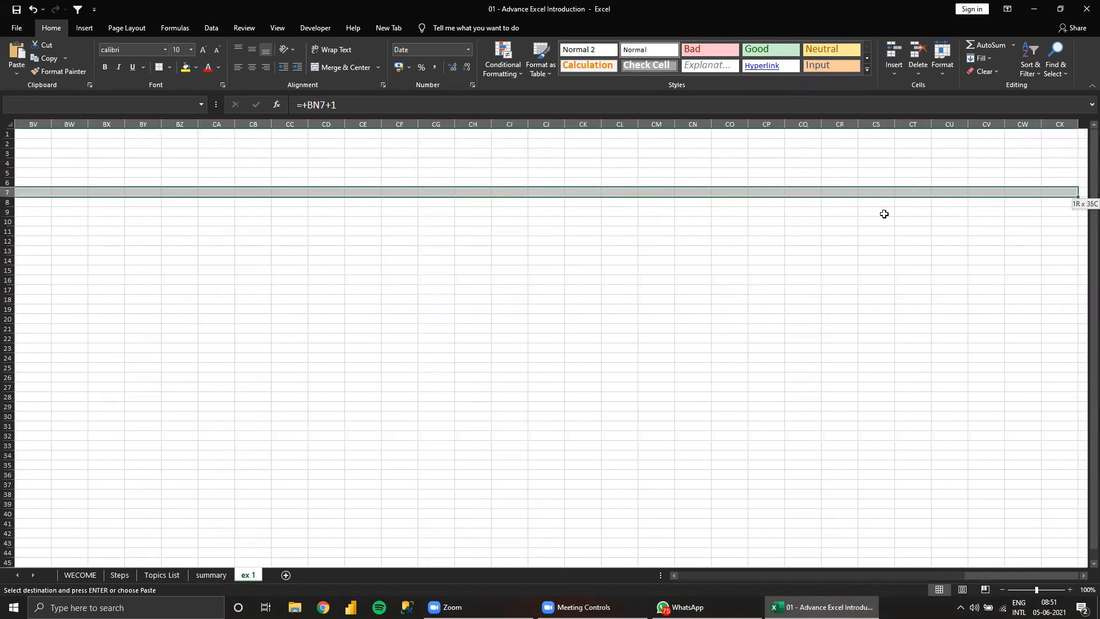
key(Return)
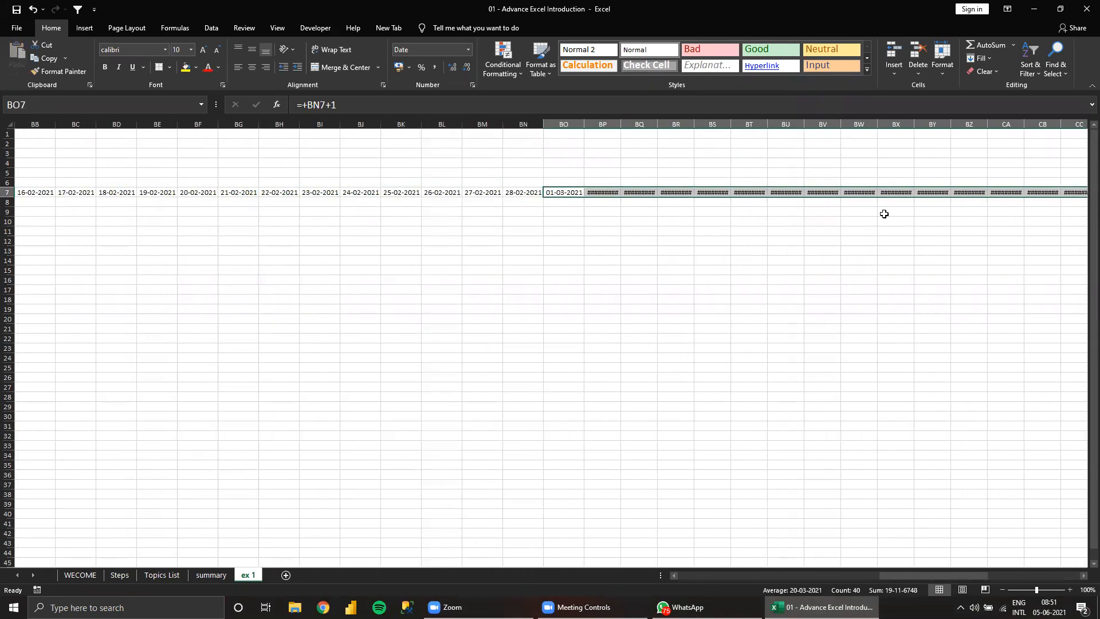
Autofit the widths of columns BO to DB to the dates in row 7.
key(ctrl+space)
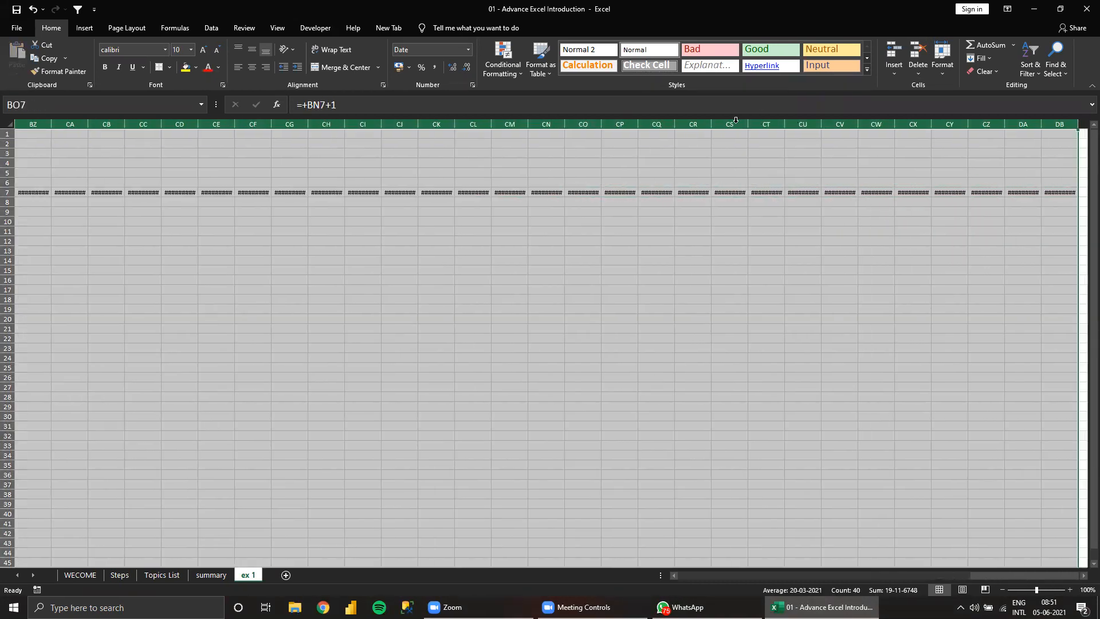
double_click(639, 121)
key(ctrl+Left)
key(ctrl+Left)
Enter the headings "start date" in D7 and "end date" in E7.
key(Right)
key(Right)
key(Right)
key(Right)
key(Right)
key(Right)
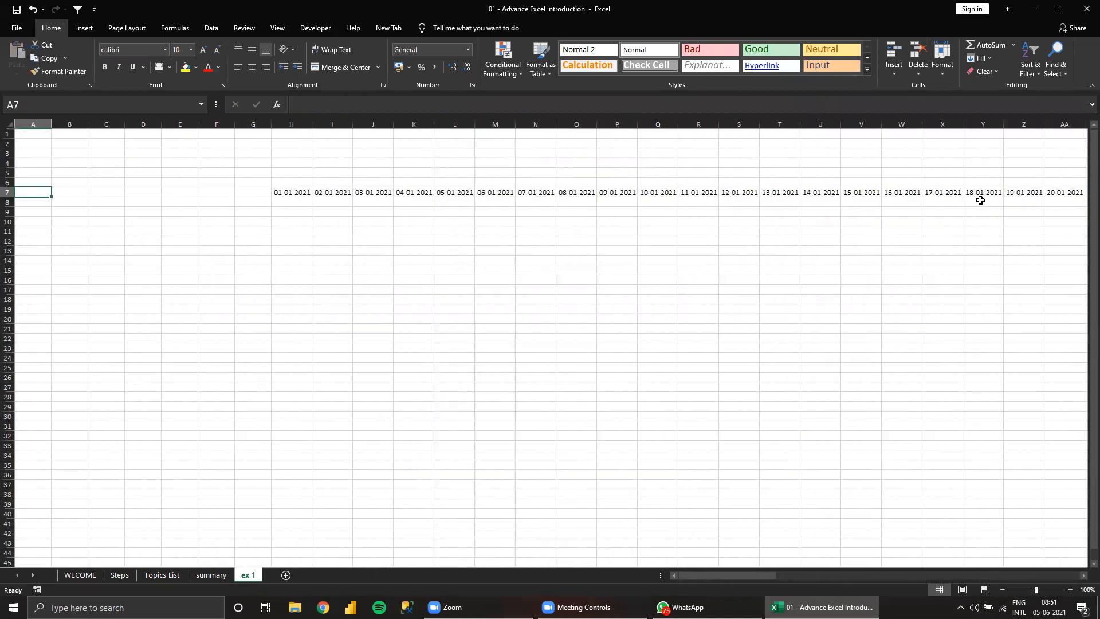
key(Right)
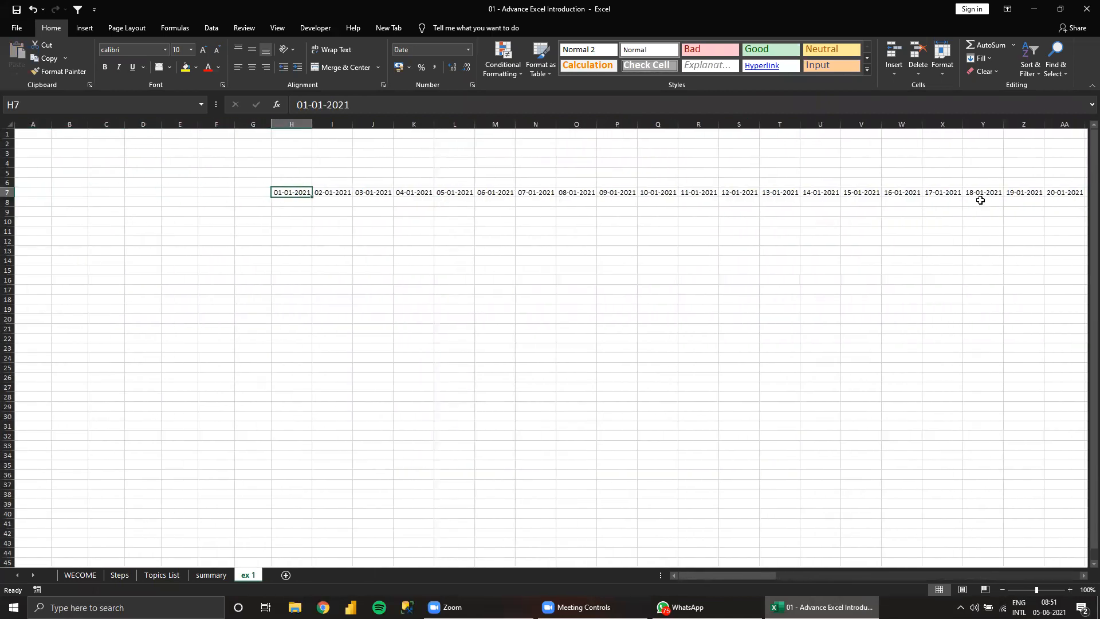
key(Down)
key(Down)
key(Left)
key(Left)
key(Left)
key(Left)
key(Left)
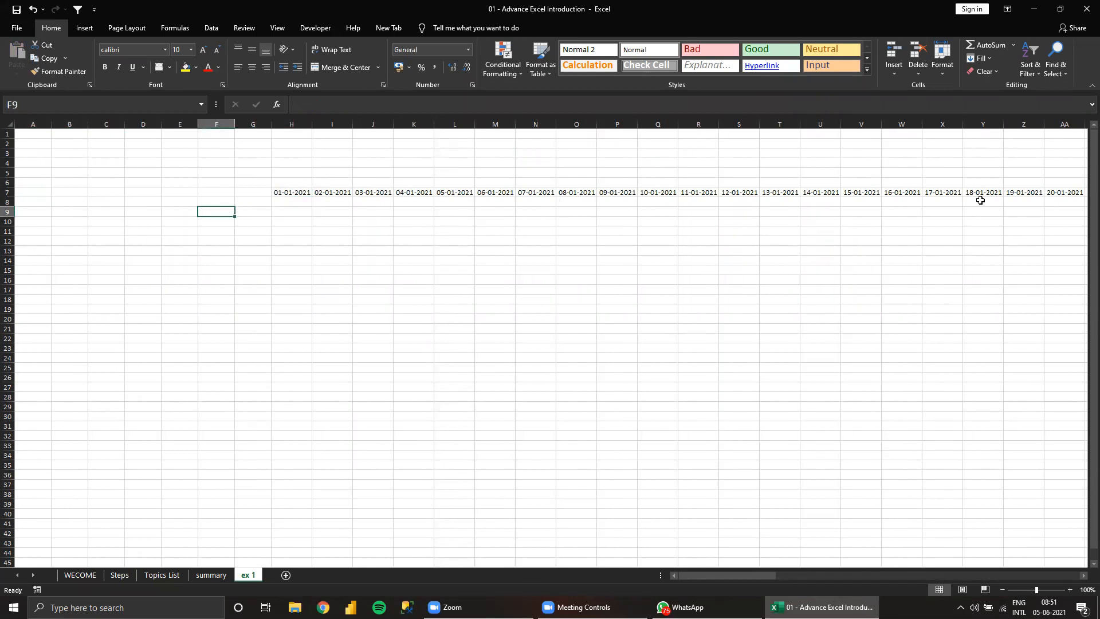
key(Right)
key(Up)
key(Up)
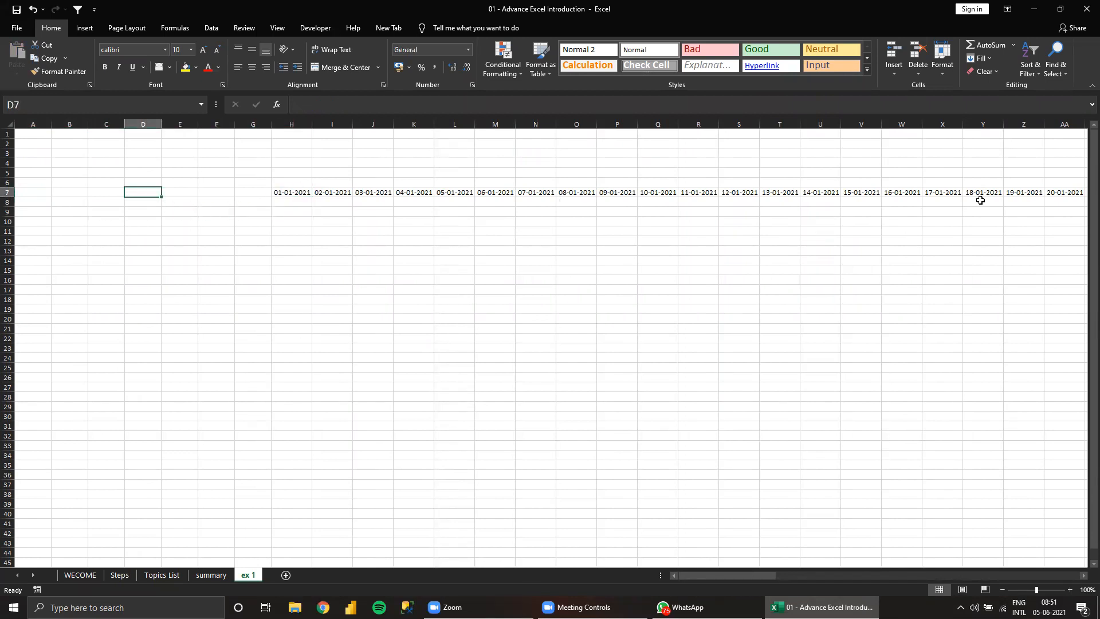
text(st)
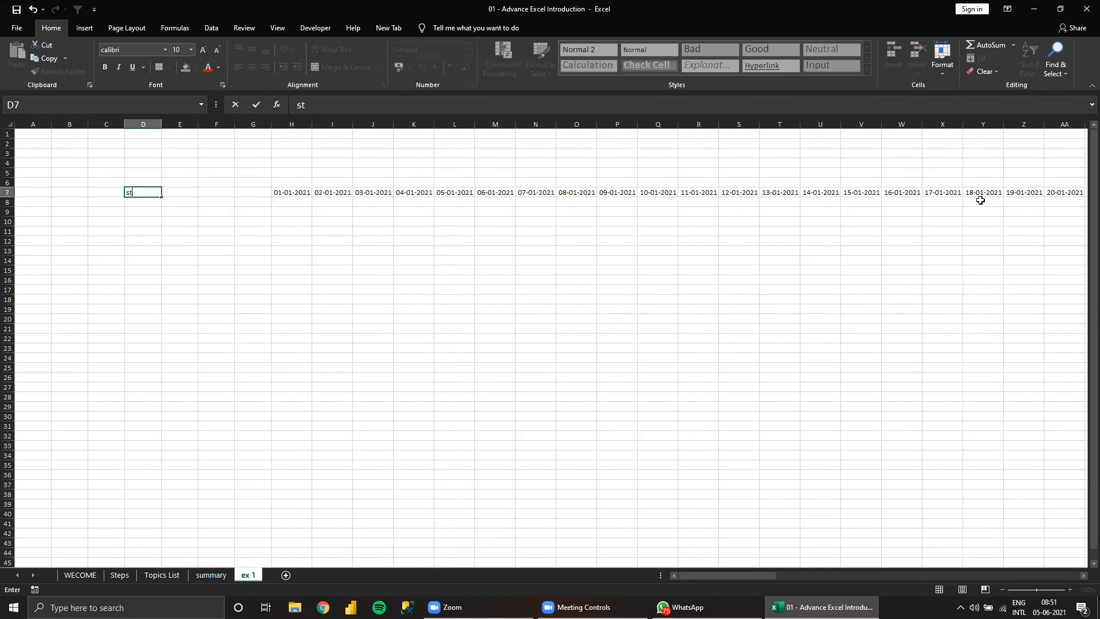
text(art date)
key(Tab)
text(end)
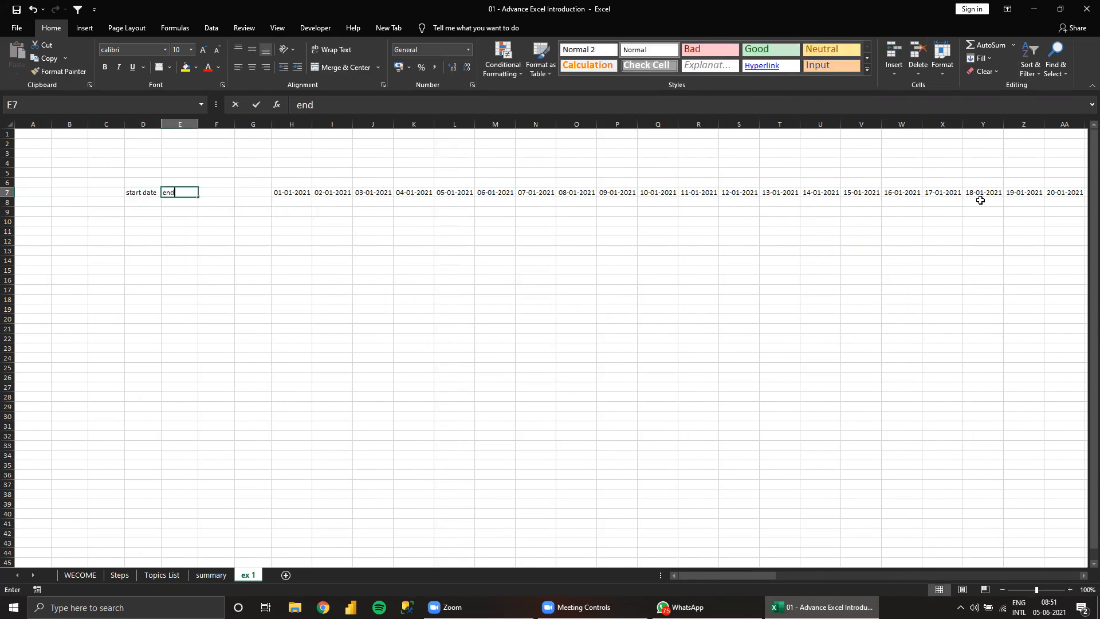
text( date)
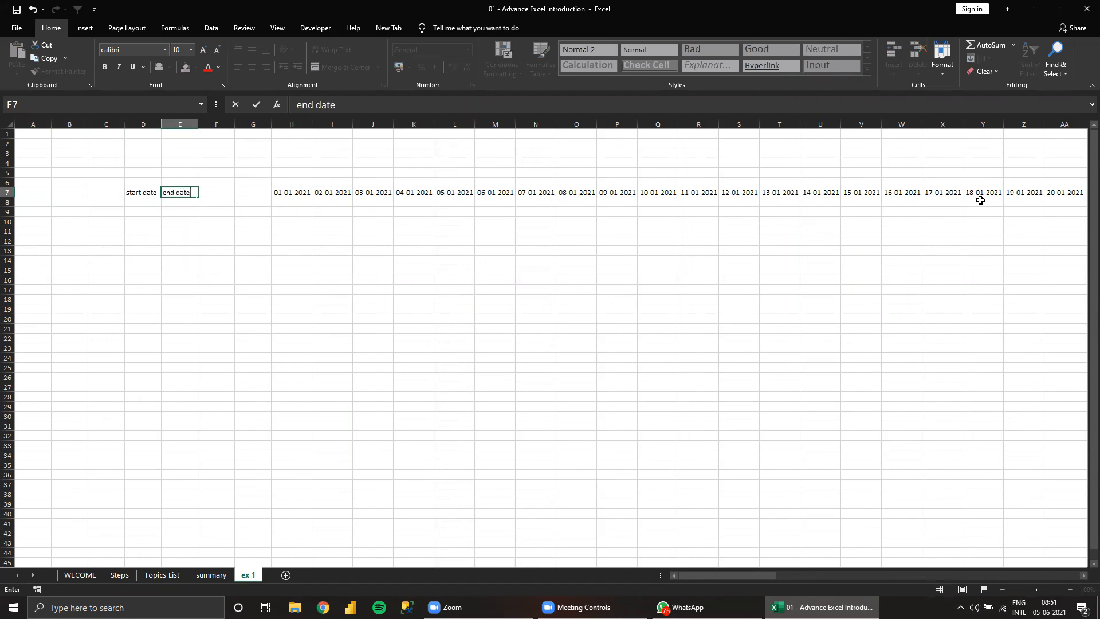
key(Return)
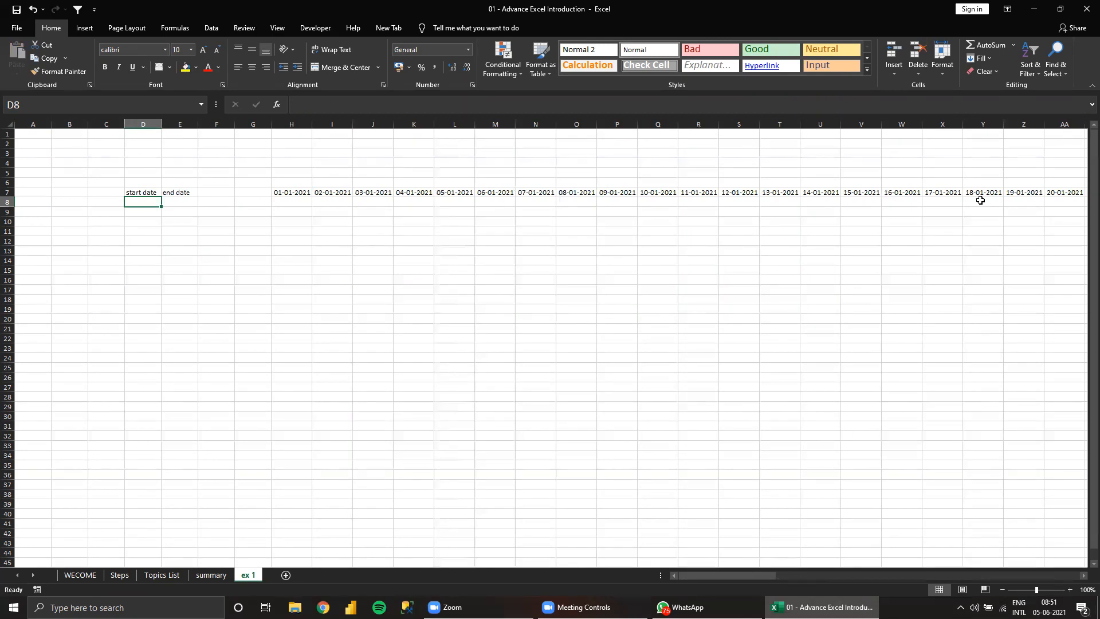
Enter the heading "total cost" in F7, beside the end date heading.
key(Right)
key(Up)
key(Right)
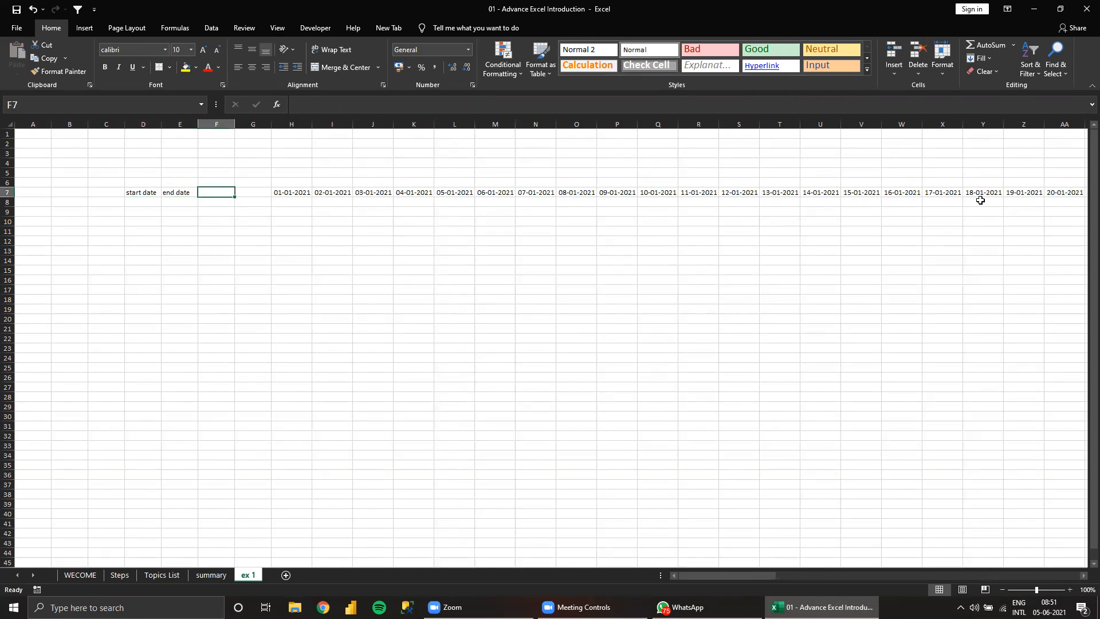
text(total cost)
key(Return)
key(Left)
key(Left)
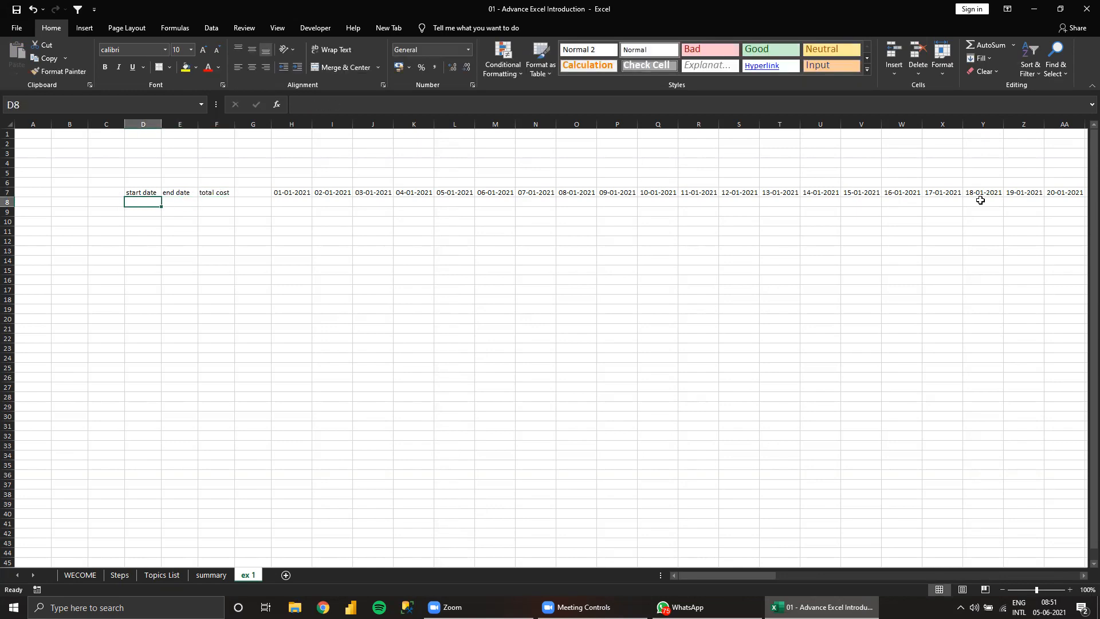
Enter 1/1/2021 in D8 as the first value under the start date heading.
key(Right)
key(Right)
key(Left)
key(Left)
text(1/1/201)
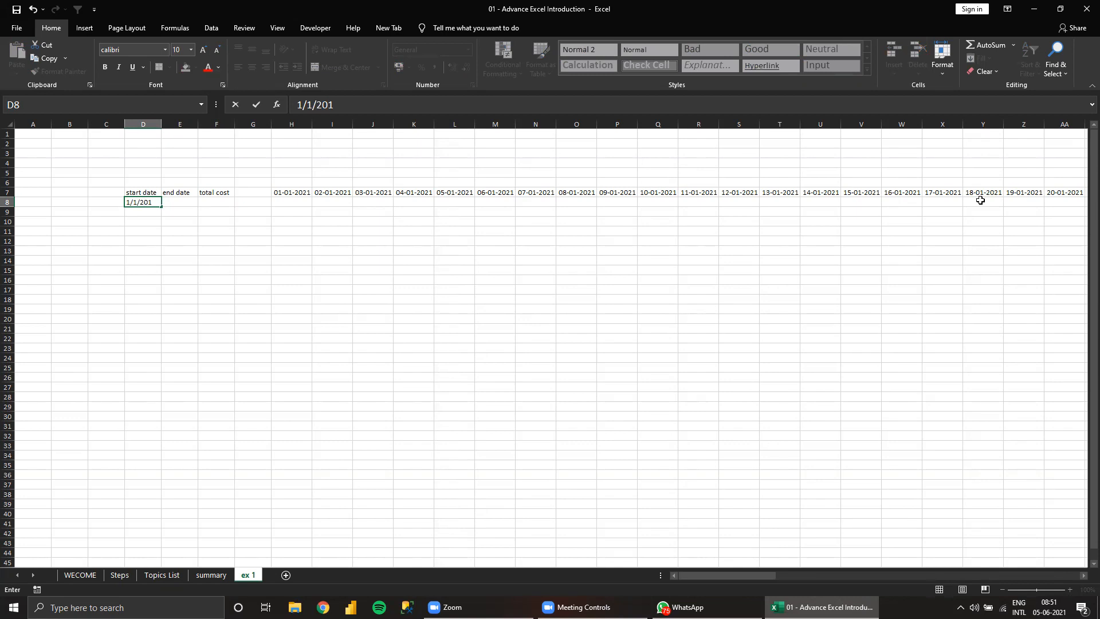
key(BackSpace)
text(21)
key(Tab)
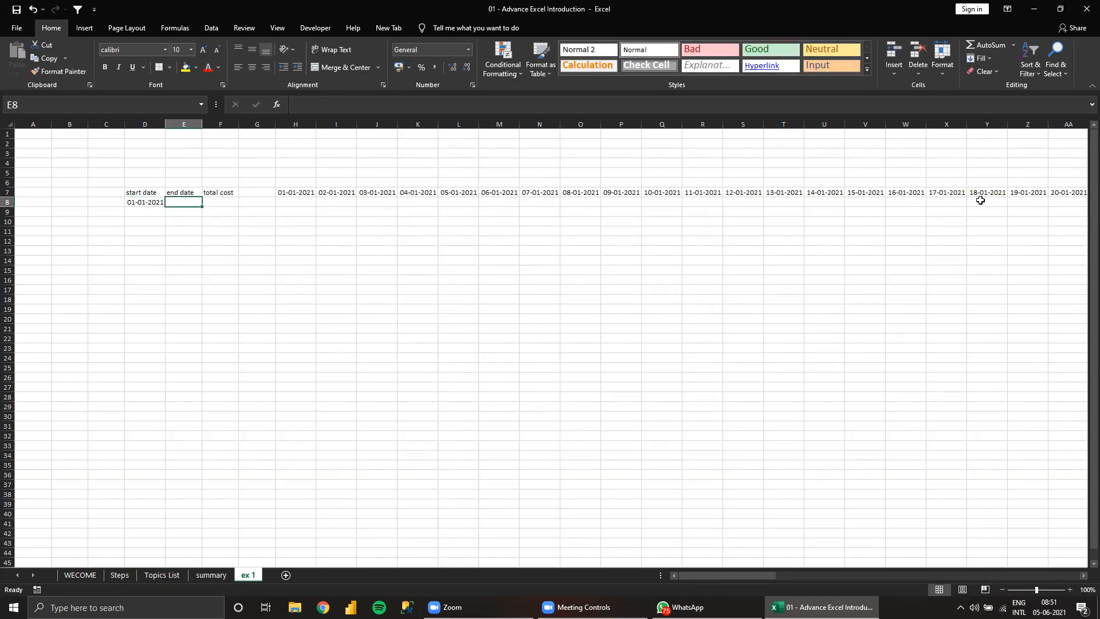
click(331, 192)
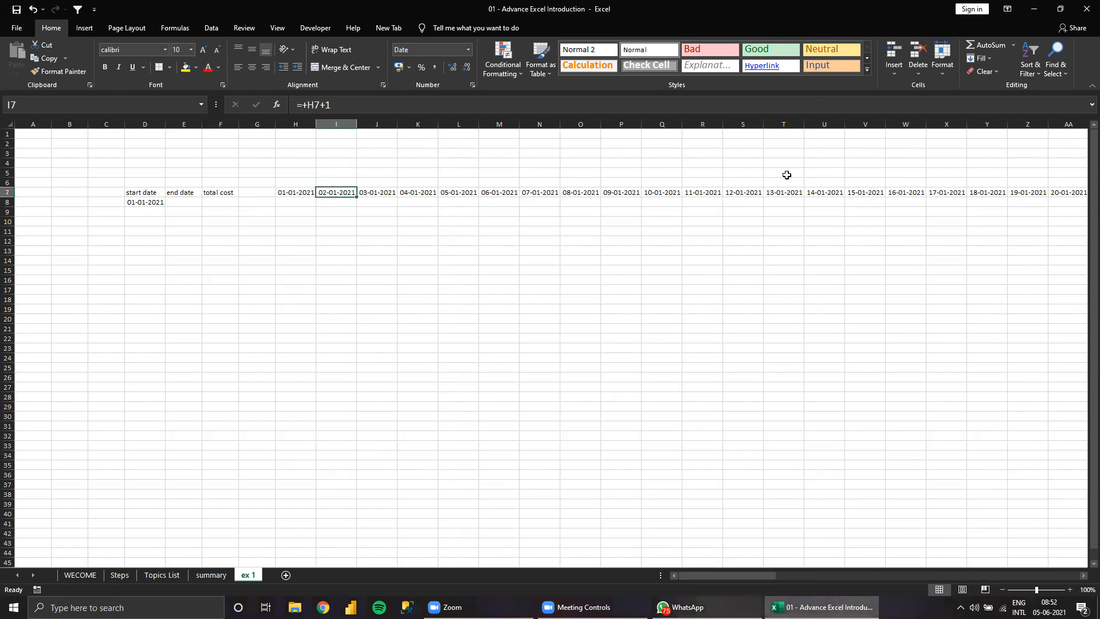
text(+)
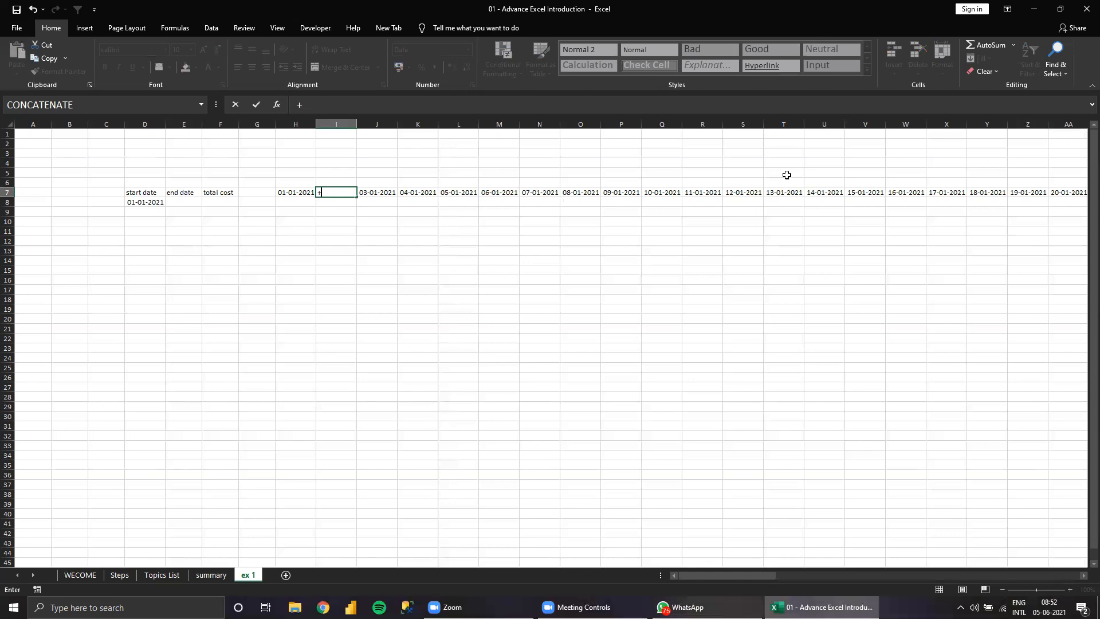
text(en)
key(BackSpace)
key(BackSpace)
key(Escape)
Delete all dates in row 7 from I7 to the end of the row, keeping the date in H7.
key(shift+Right)
key(ctrl+shift+Right)
key(Delete)
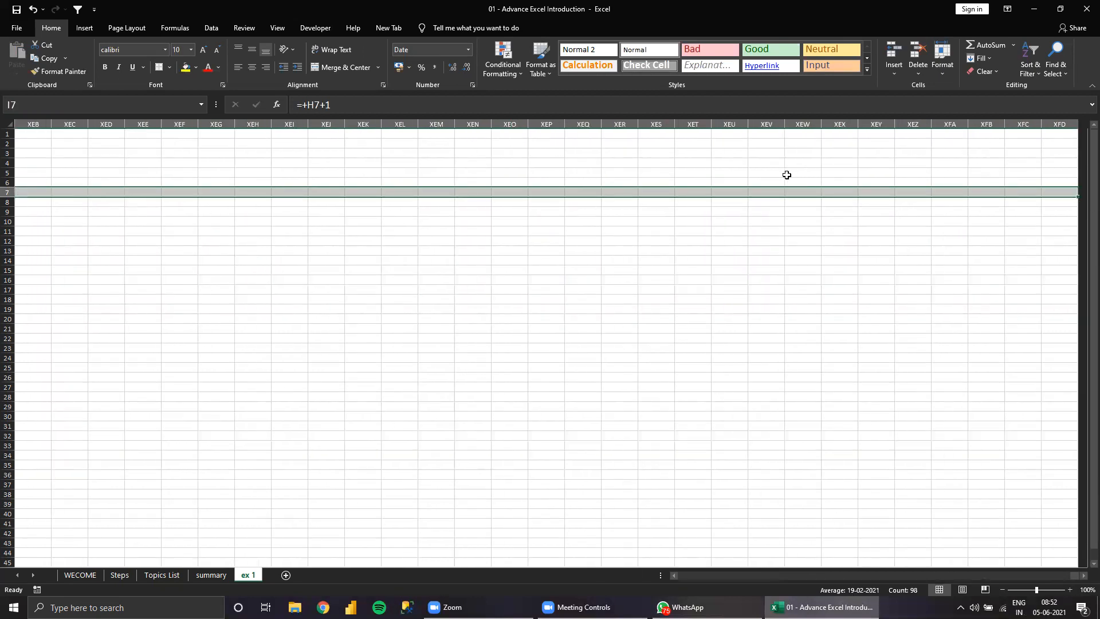
key(ctrl+Left)
key(Right)
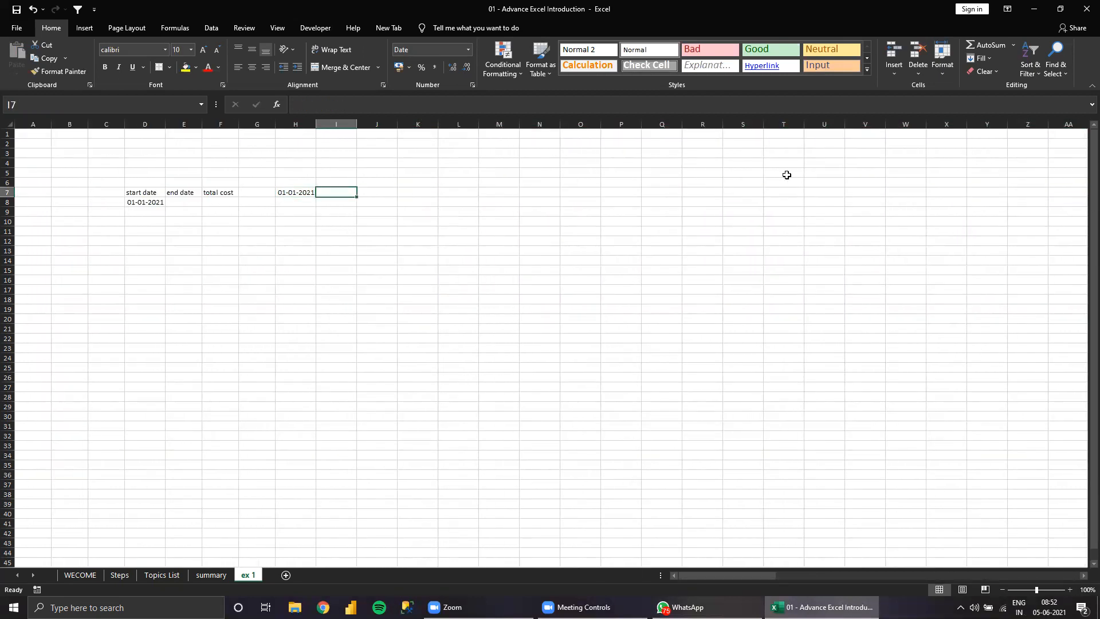
Replace the date in H7 with 31/1/2021.
key(Left)
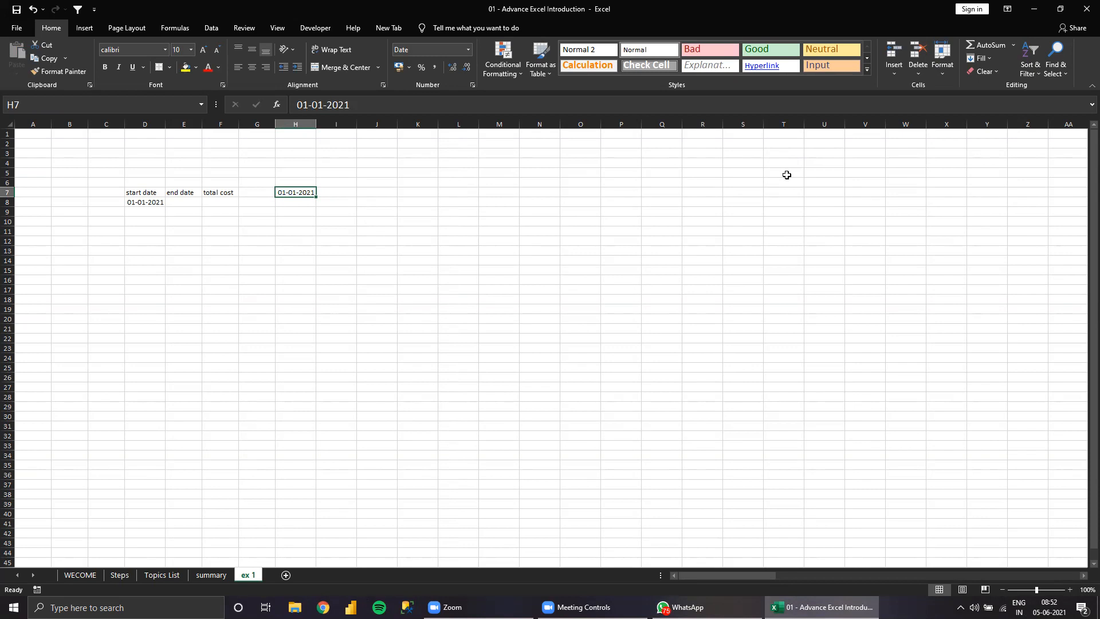
text(31/1/2021)
key(ctrl+Return)
key(Right)
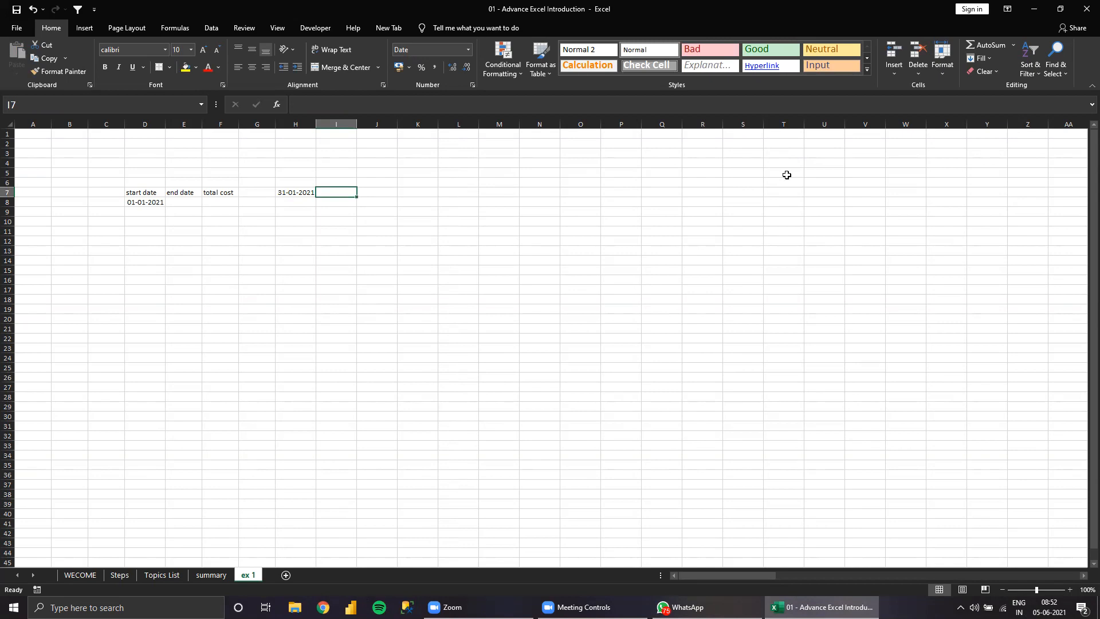
key(Right)
key(Right)
key(Right)
key(Right)
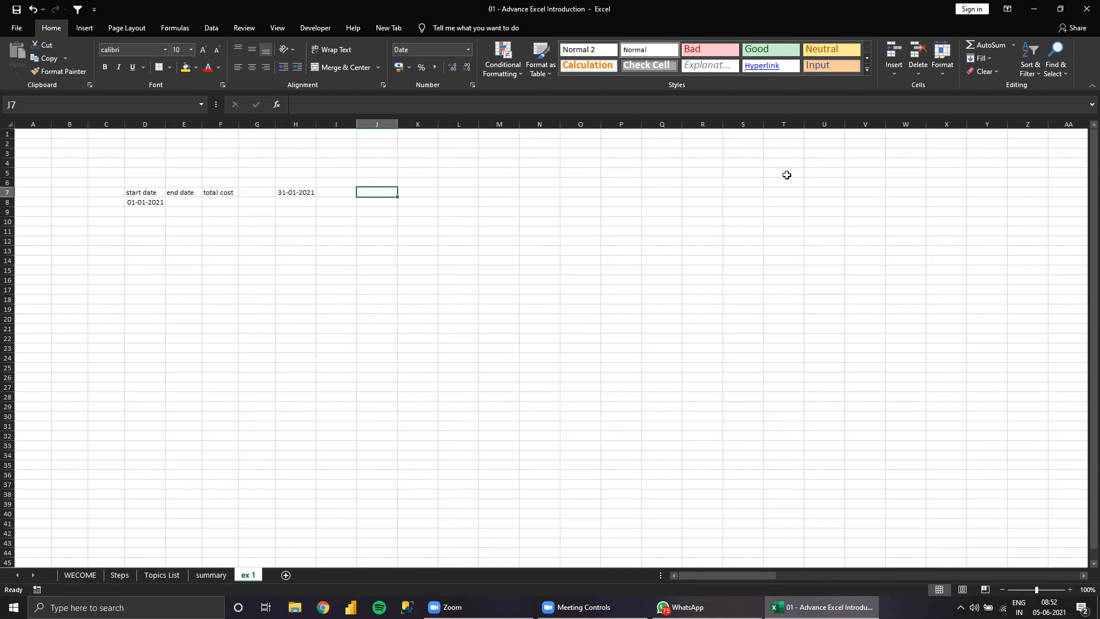
key(Left)
key(Left)
key(Left)
key(Left)
key(Right)
key(Right)
key(Right)
key(Right)
key(Right)
key(Right)
key(Right)
key(Right)
key(Right)
key(Right)
key(Right)
key(Right)
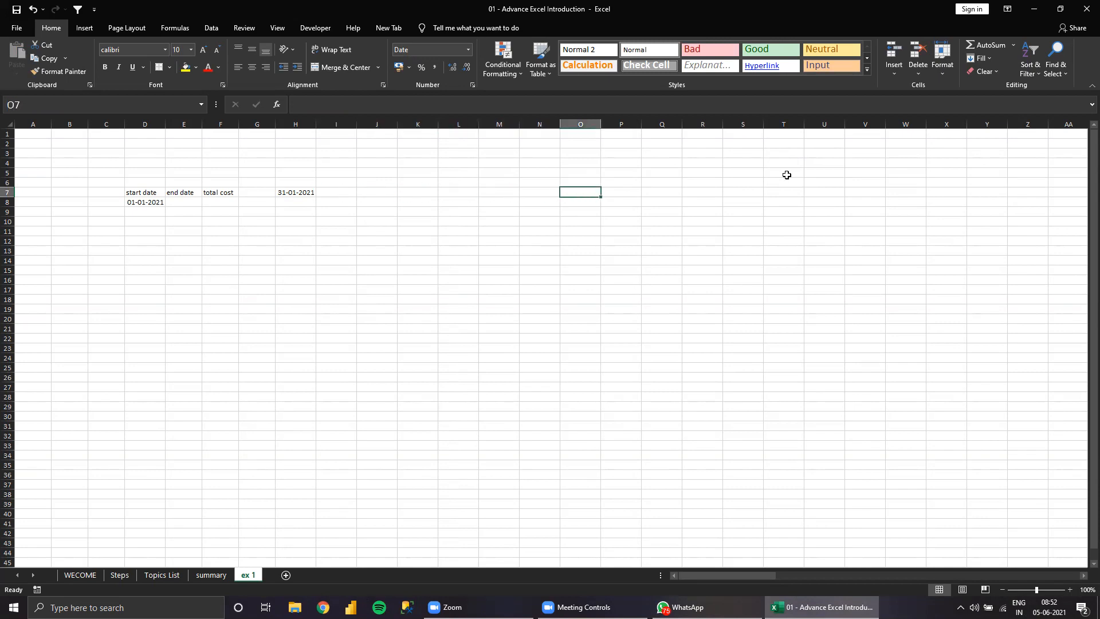
key(Left)
key(Left)
key(Left)
key(Left)
key(Left)
key(Left)
key(Left)
key(Left)
key(Left)
key(Left)
key(Left)
key(Left)
key(Left)
key(Right)
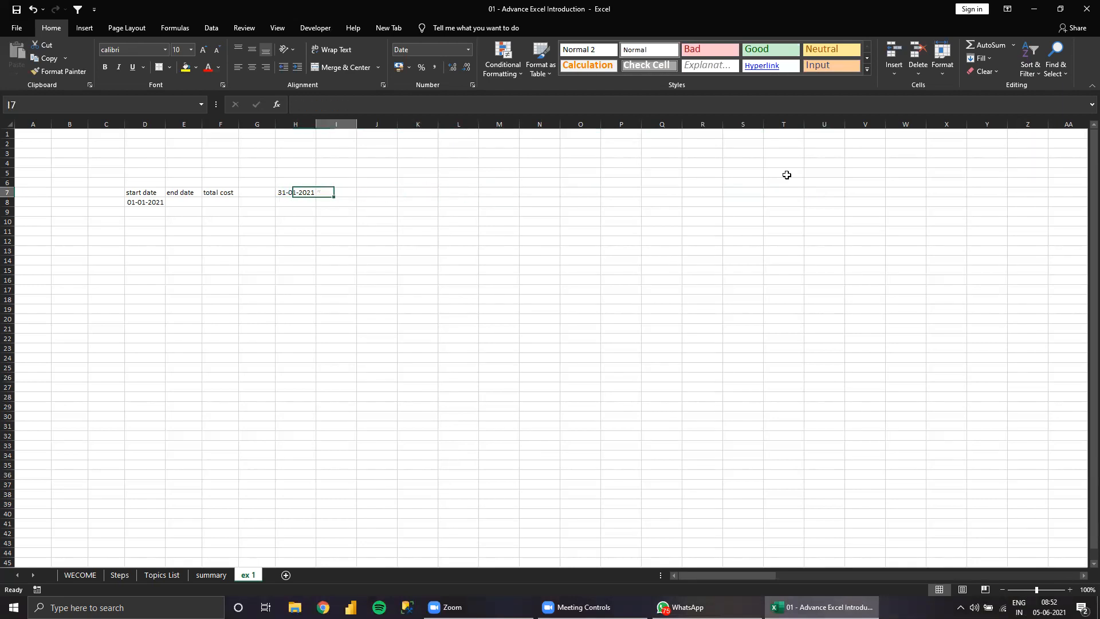
key(Right)
key(Right)
key(Right)
key(Right)
key(Right)
key(Right)
key(Right)
key(Right)
key(Right)
key(Right)
key(Right)
key(Right)
key(Right)
key(Right)
key(Right)
key(Right)
key(Right)
key(Right)
key(Left)
key(Left)
key(Left)
key(Left)
key(Left)
key(Left)
key(Left)
key(Left)
key(Left)
key(Left)
key(Left)
key(Left)
key(Left)
key(Left)
key(Left)
key(Left)
key(Left)
key(Left)
key(Left)
key(Left)
Enter 28/2/2021 in I7, beside the January month-end date.
key(Right)
key(Right)
key(Right)
key(Right)
key(Right)
key(Right)
key(Right)
key(Right)
key(Left)
key(Right)
text(28*)
key(Escape)
text(28/2/2021)
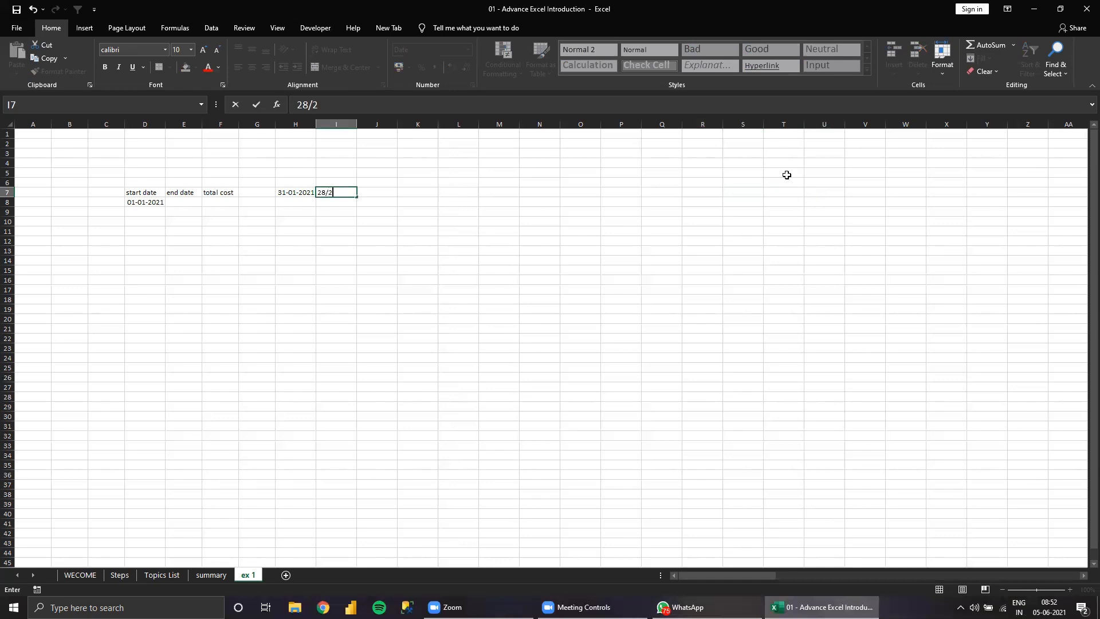
key(Return)
key(Up)
Enter 31/3/2021 in J7 as the March month-end date.
key(Right)
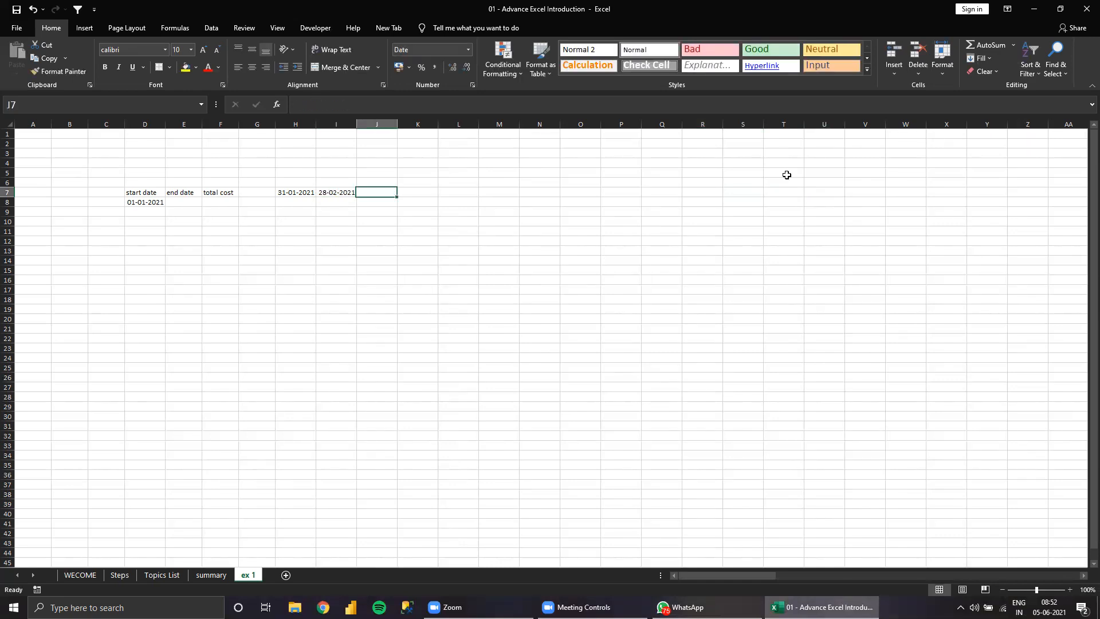
text(1/1/2021)
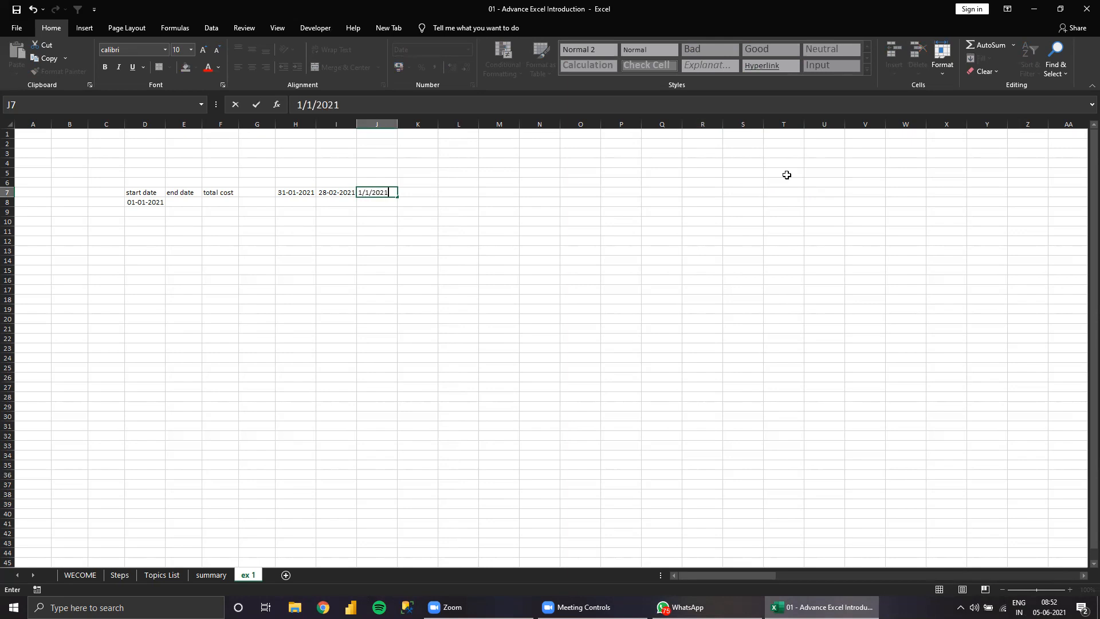
key(ctrl+Return)
text(31/3/)
key(Escape)
text(31/3/20)
text(21)
key(ctrl+Return)
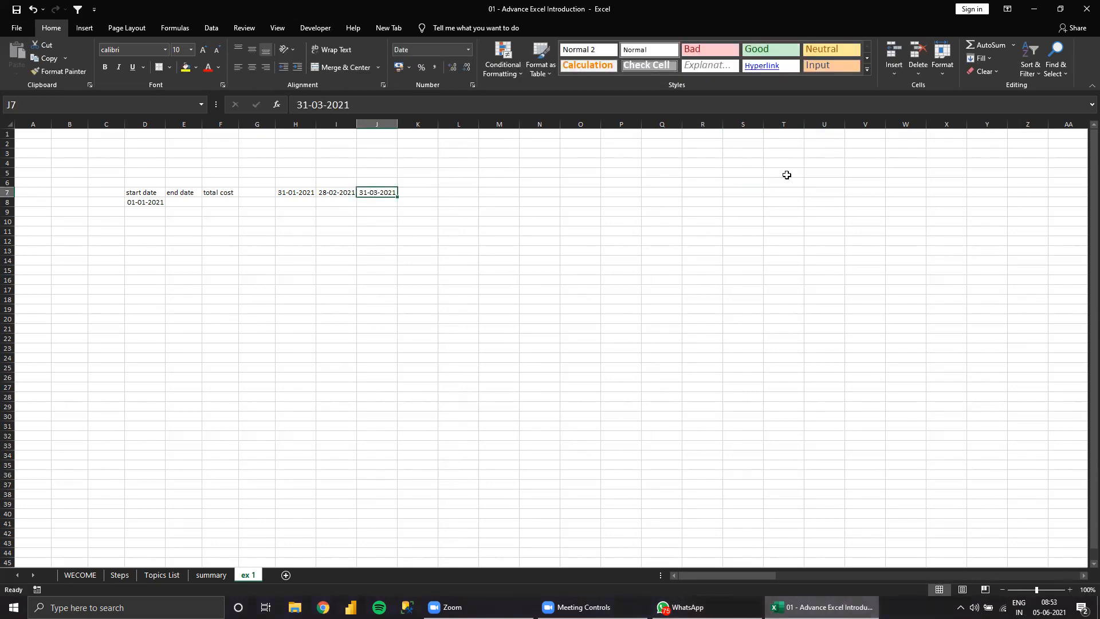
Enter 30/4/2021 in K7 as the April month-end date.
key(Right)
text(30)
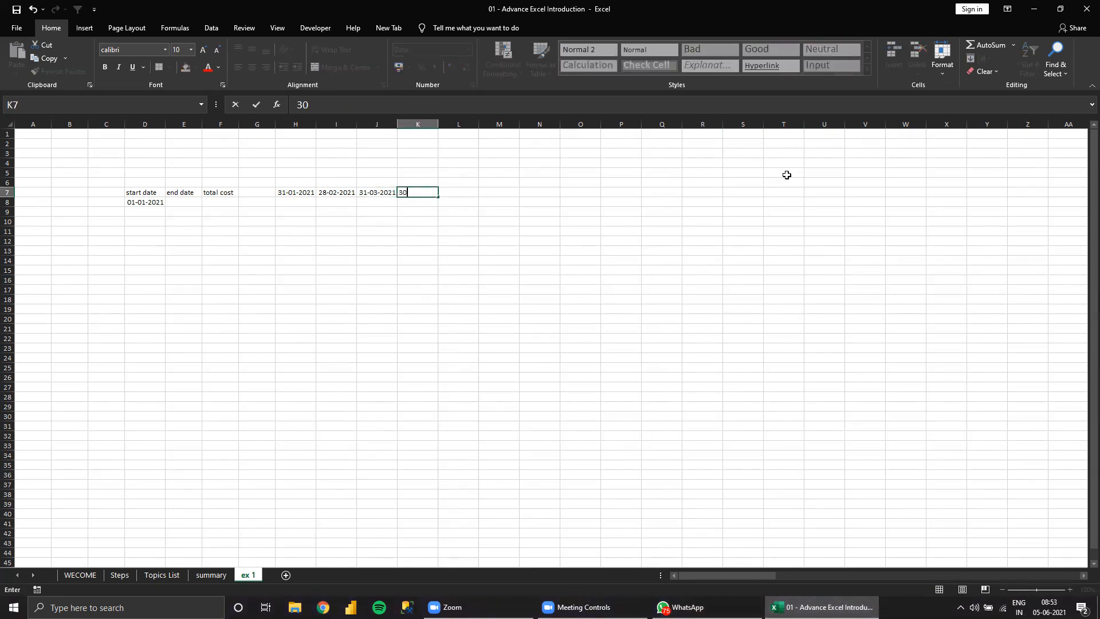
text(/4/2021)
key(Return)
key(Left)
key(Left)
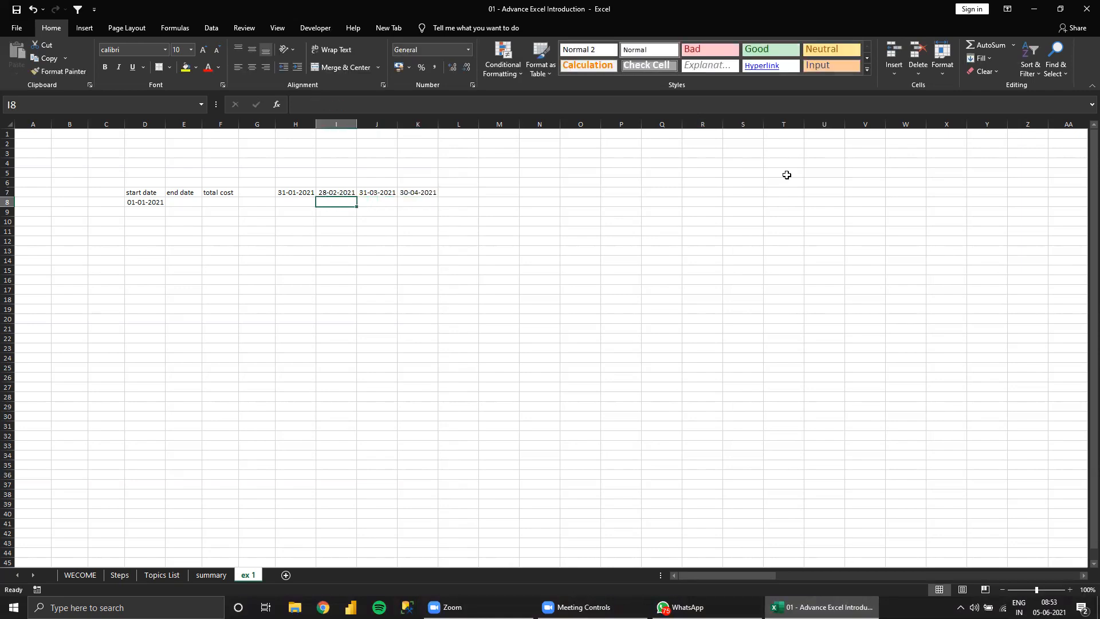
key(Up)
key(Left)
key(Right)
key(Right)
key(Right)
key(Right)
key(Right)
key(Right)
key(Right)
key(Right)
key(Right)
key(Right)
key(Right)
key(Right)
key(Right)
key(Right)
key(Right)
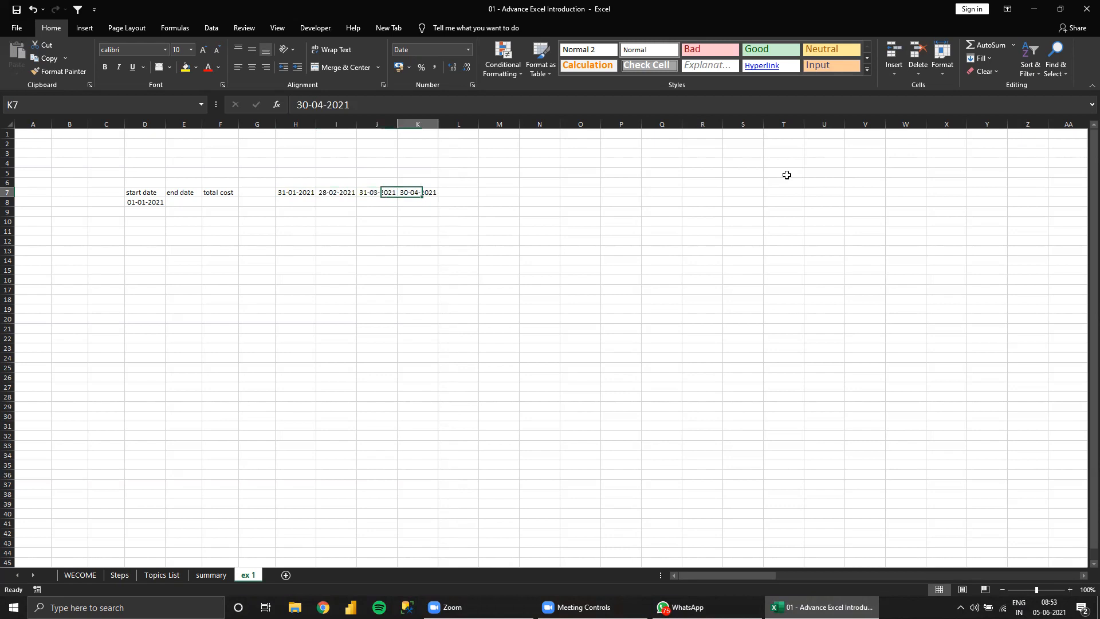
key(Right)
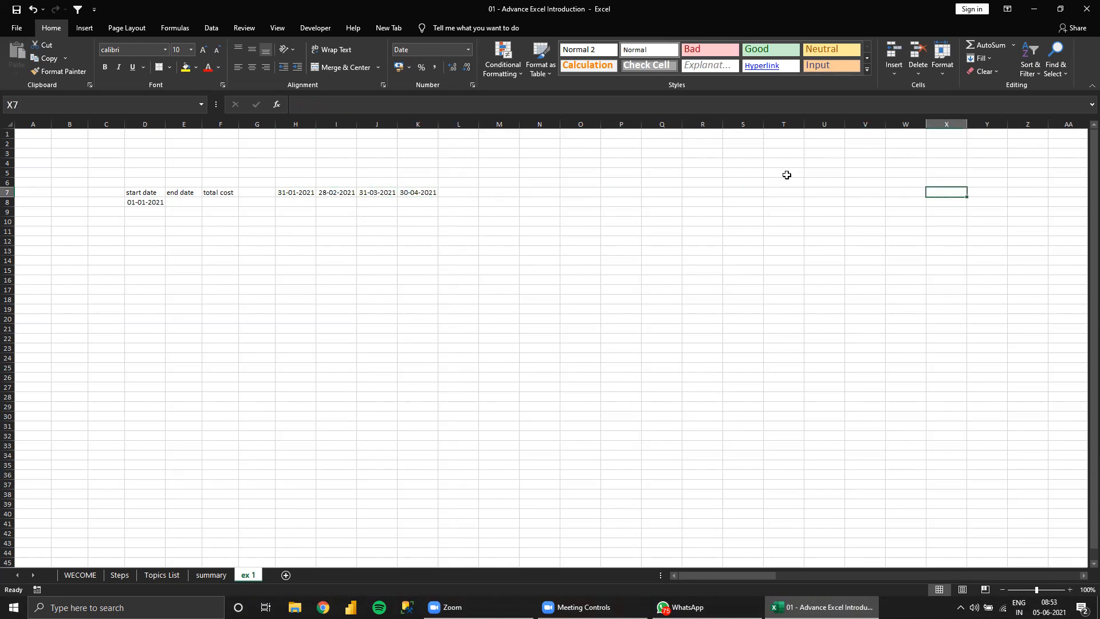
key(Left)
key(Left)
key(Left)
key(Left)
key(Left)
key(Left)
key(Left)
key(Left)
key(Left)
key(Left)
key(Left)
key(Left)
key(Left)
key(Left)
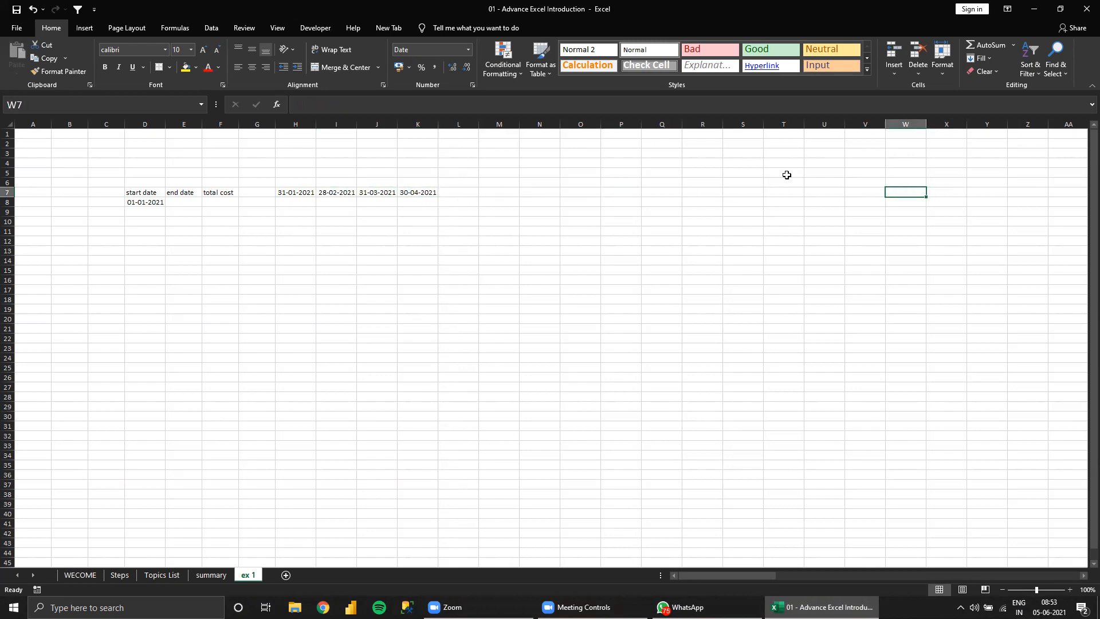
key(Left)
key(Left)
key(Right)
key(Right)
key(Right)
key(Right)
key(Right)
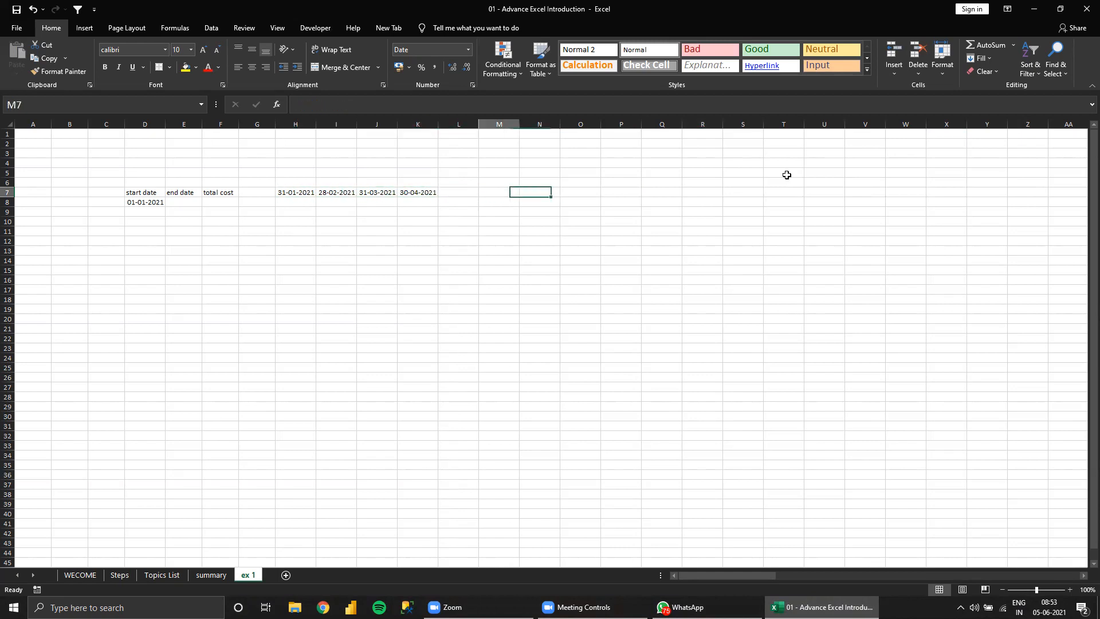
Replace the date in I7 with the formula =EOMONTH(H7,1).
key(Left)
key(Left)
key(Left)
key(Left)
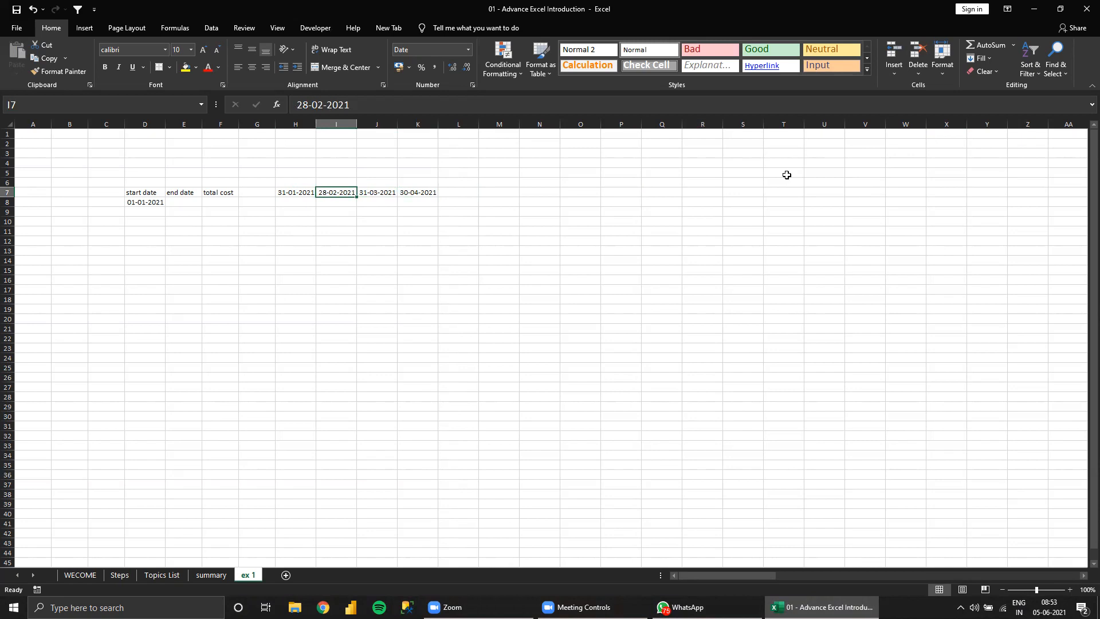
key(Escape)
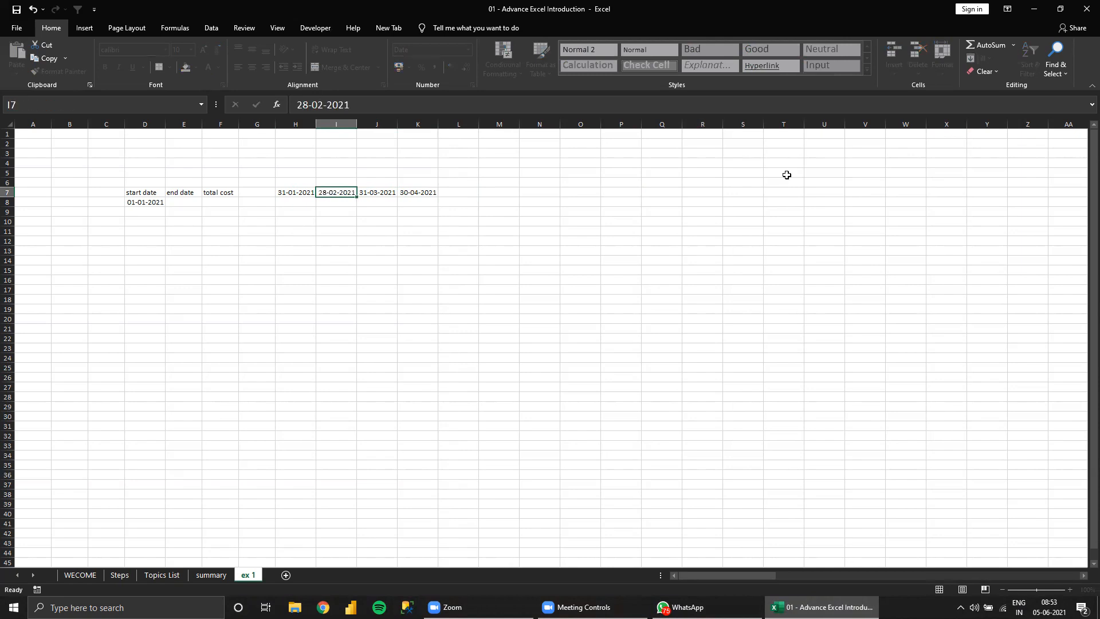
text(=)
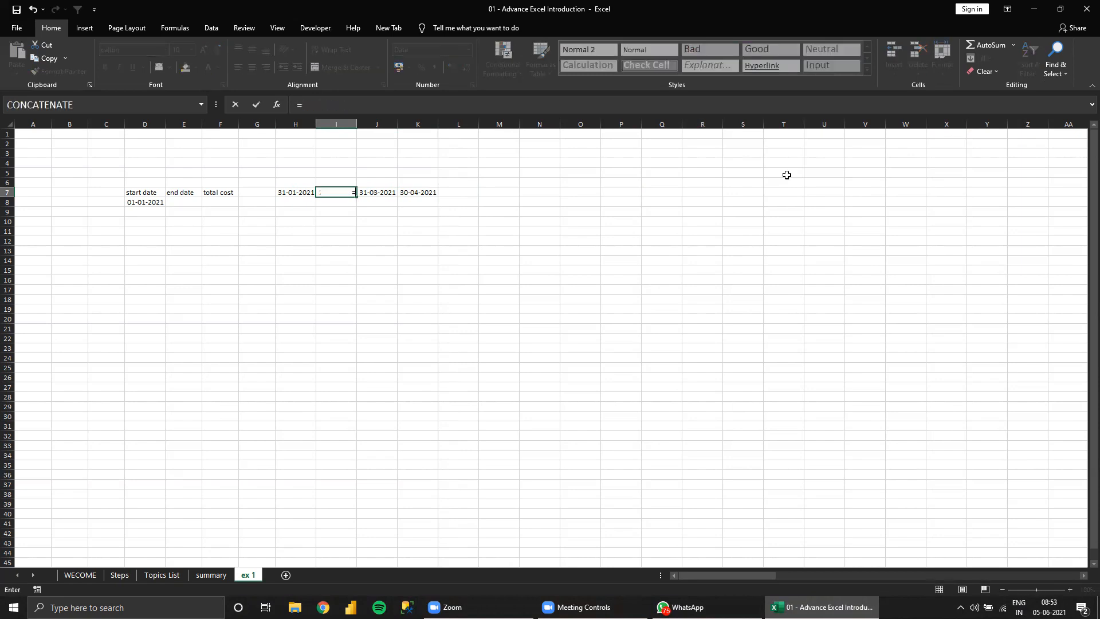
text(emo)
key(BackSpace)
key(BackSpace)
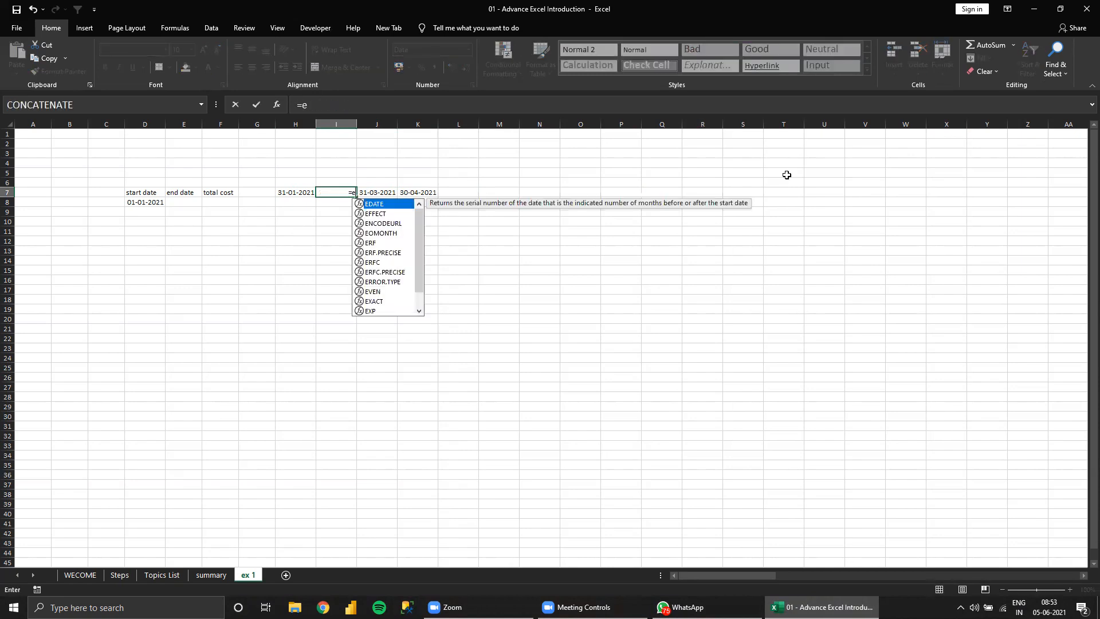
text(omonth)
key(Tab)
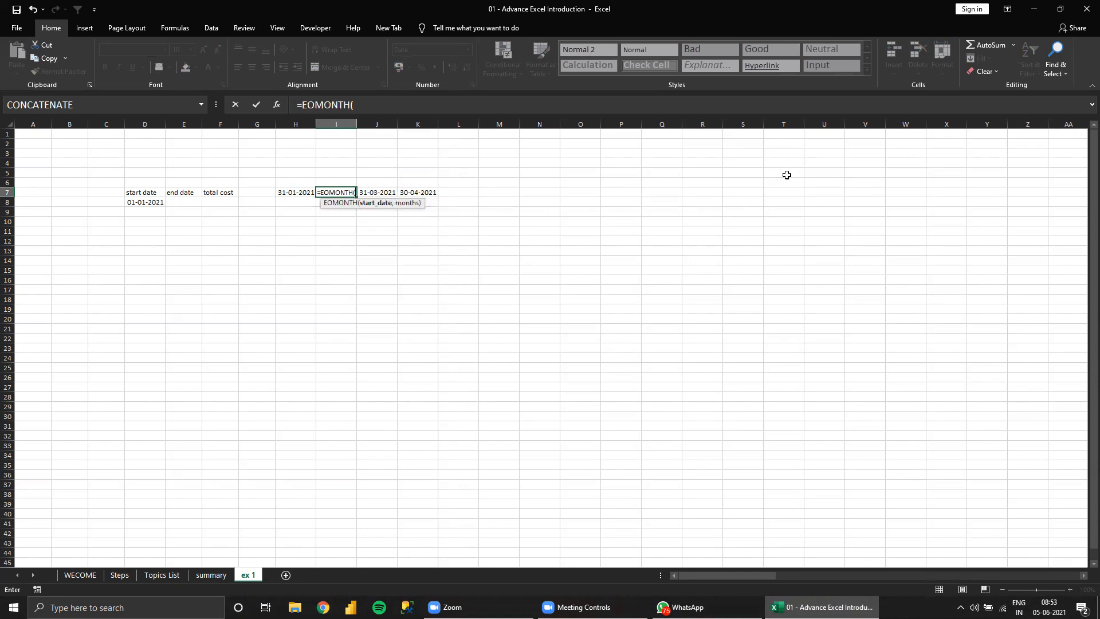
key(Left)
text(,)
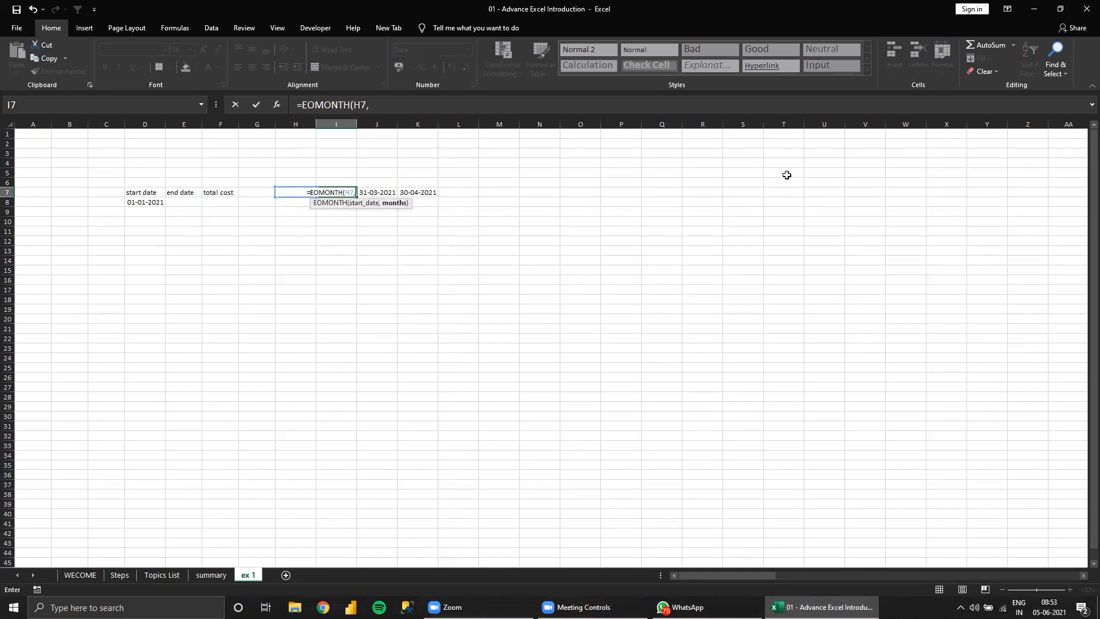
text(1))
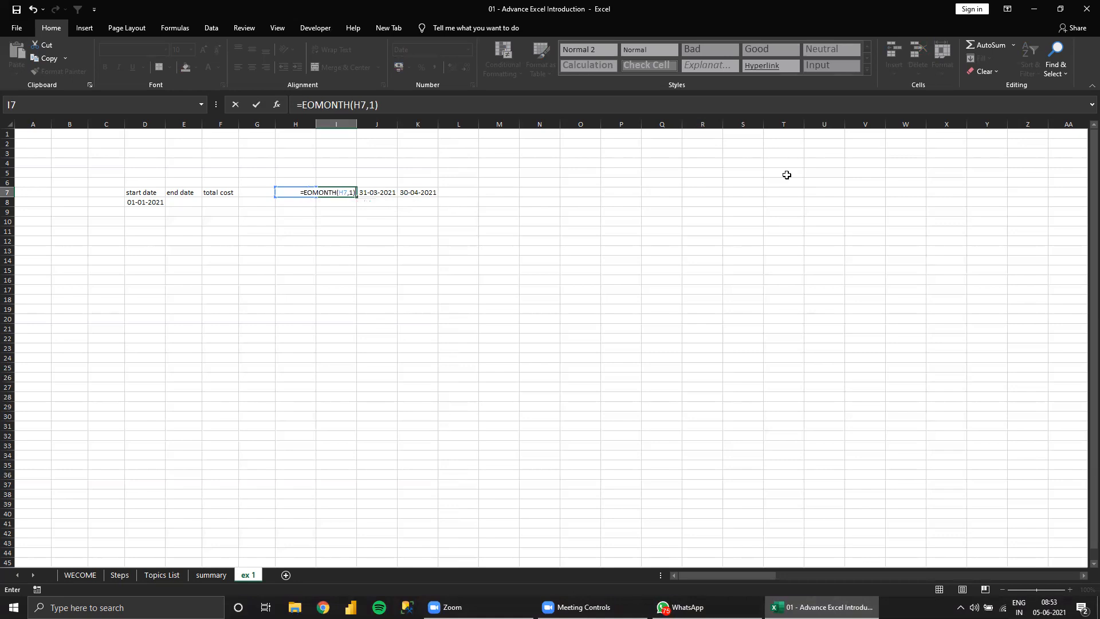
key(Return)
Copy the month-end formula from I7 along row 7 until it covers 38 consecutive cells, extending beyond column AA.
key(Up)
key(ctrl+c)
key(shift+Right)
key(shift+Right)
key(shift+Right)
key(shift+Right)
key(shift+Right)
key(shift+Right)
key(shift+Right)
key(shift+Right)
key(shift+Right)
key(shift+Right)
key(shift+Right)
key(shift+Right)
key(shift+Right)
key(shift+Right)
key(shift+Right)
key(shift+Right)
key(shift+Right)
key(shift+Right)
key(shift+Right)
key(shift+Right)
key(shift+Right)
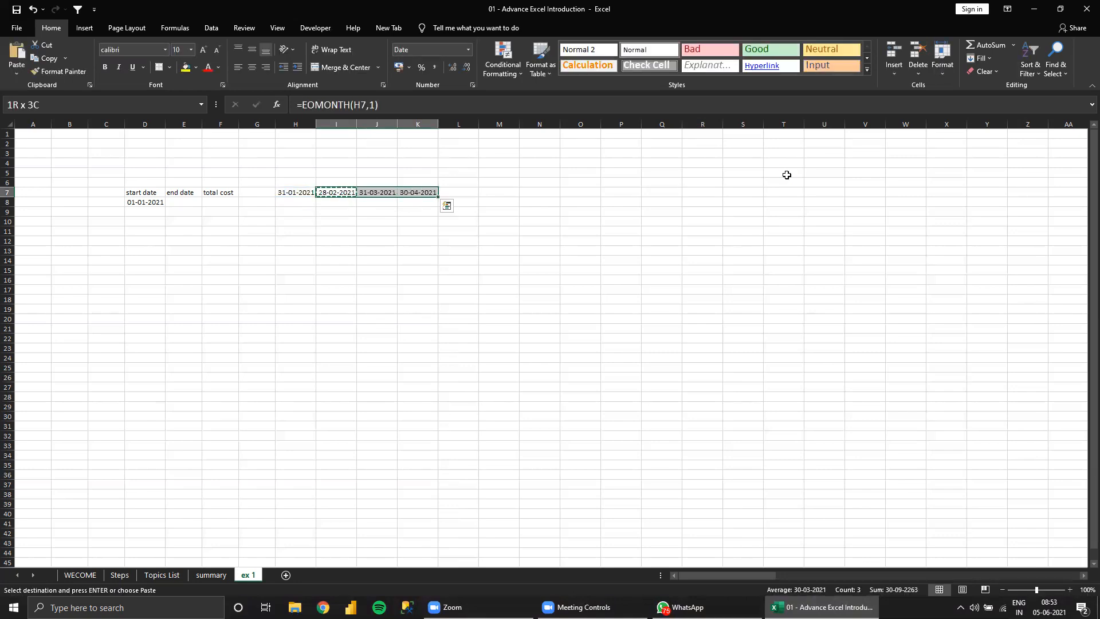
key(Return)
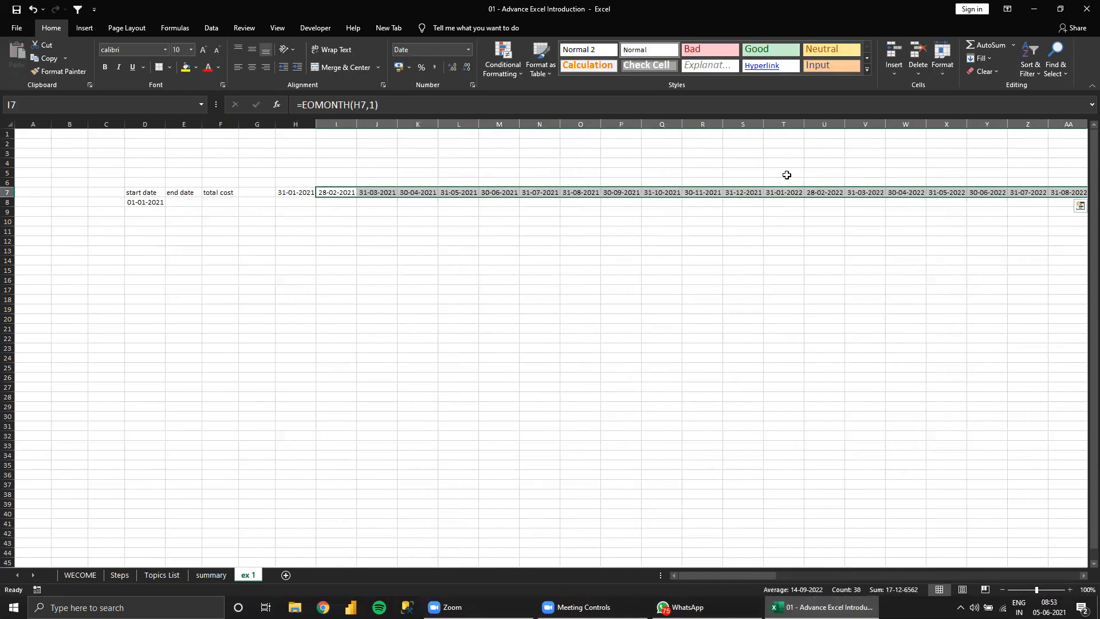
Enter 31/1/2021 in E8 as the end date.
key(Left)
key(Home)
key(Right)
key(Right)
key(Right)
key(Right)
key(Right)
key(Right)
key(Right)
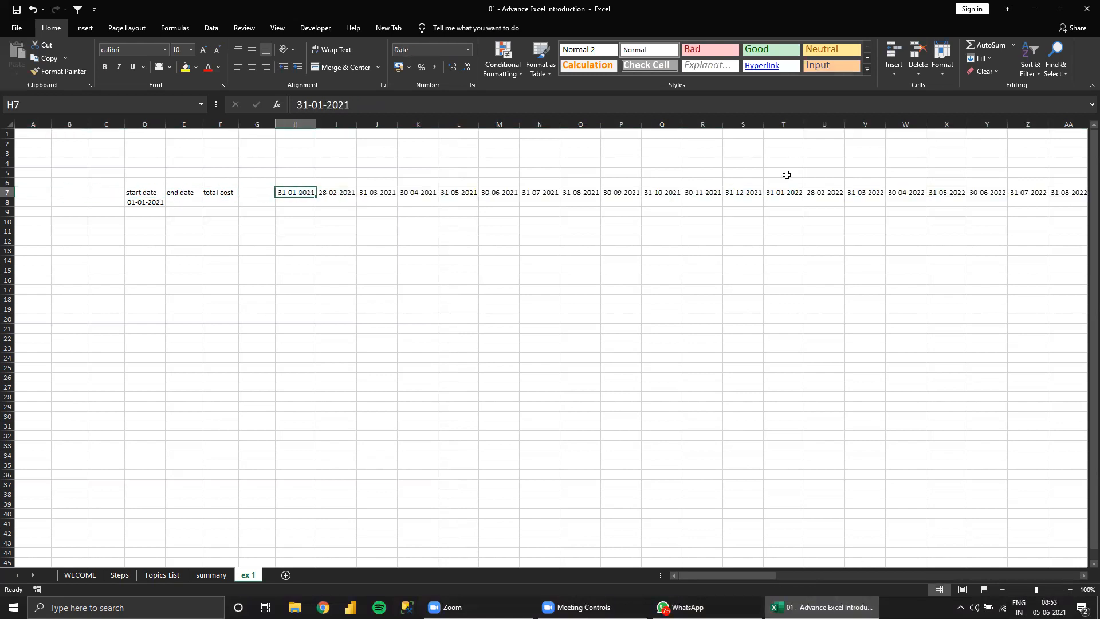
key(Down)
key(Left)
key(Left)
key(Left)
key(Left)
key(Right)
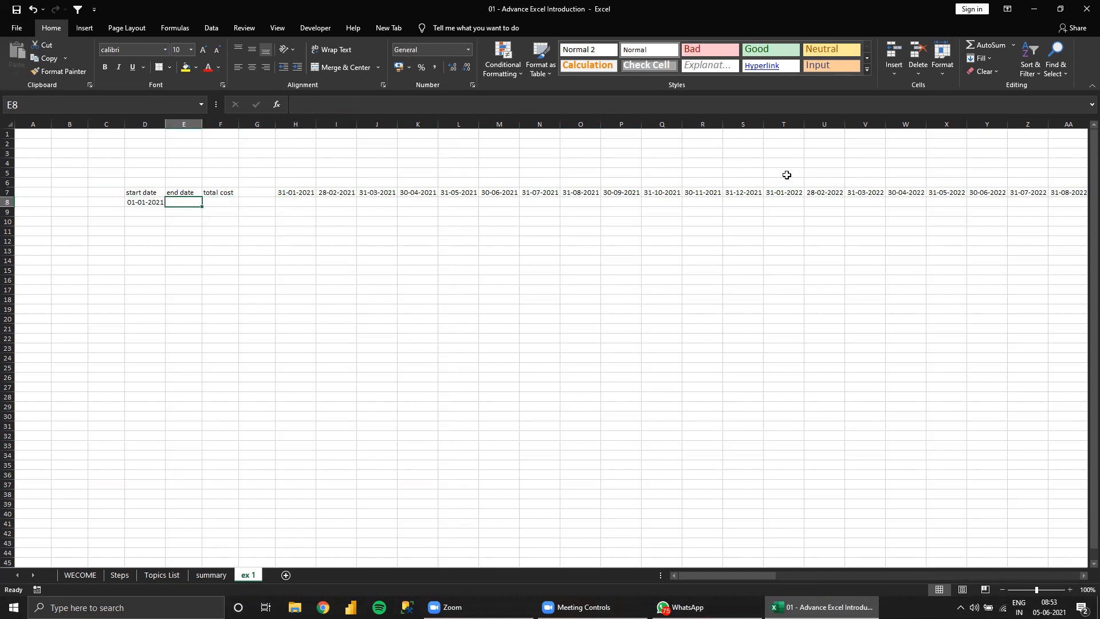
text(3)
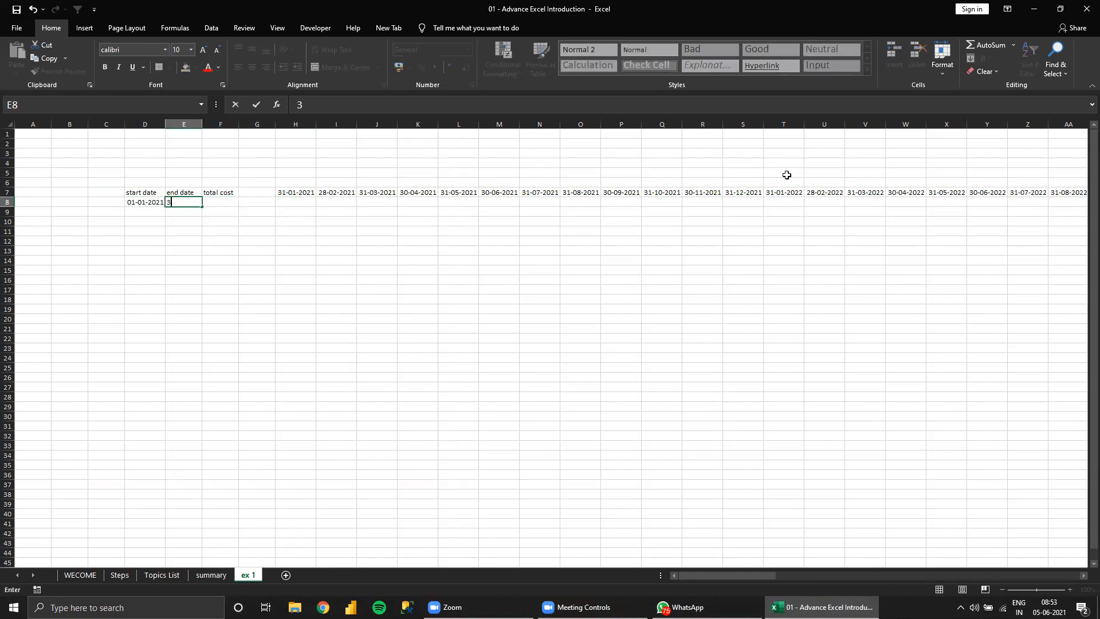
text(1/1/2021)
key(ctrl+Return)
key(Left)
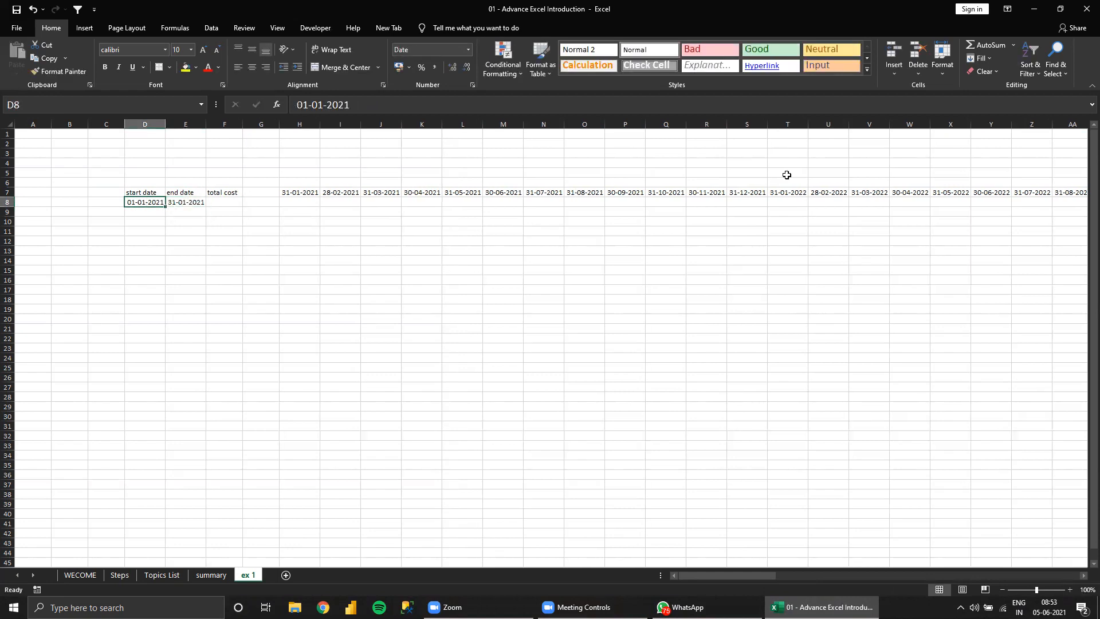
Enter 3000 in F8 as the total cost.
key(Right)
key(Left)
key(Right)
key(Right)
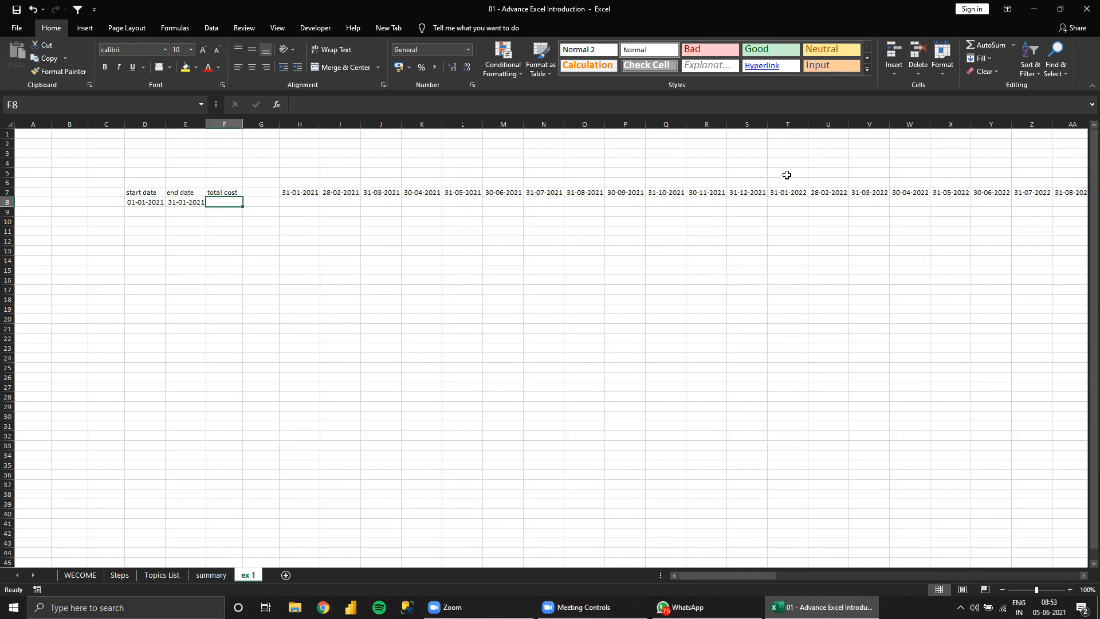
text(3000)
key(ctrl+Return)
Look along row 8 beneath the month-end dates, from the total cost outward and back.
key(Right)
key(Right)
key(Right)
key(Right)
key(Right)
key(Right)
key(Right)
key(Right)
key(Left)
key(Left)
key(Left)
key(Left)
key(Left)
key(Left)
key(Left)
key(Left)
Enter 1000 in H8 beneath the January month-end and copy it into I8:J8 for February and March.
key(Right)
key(Right)
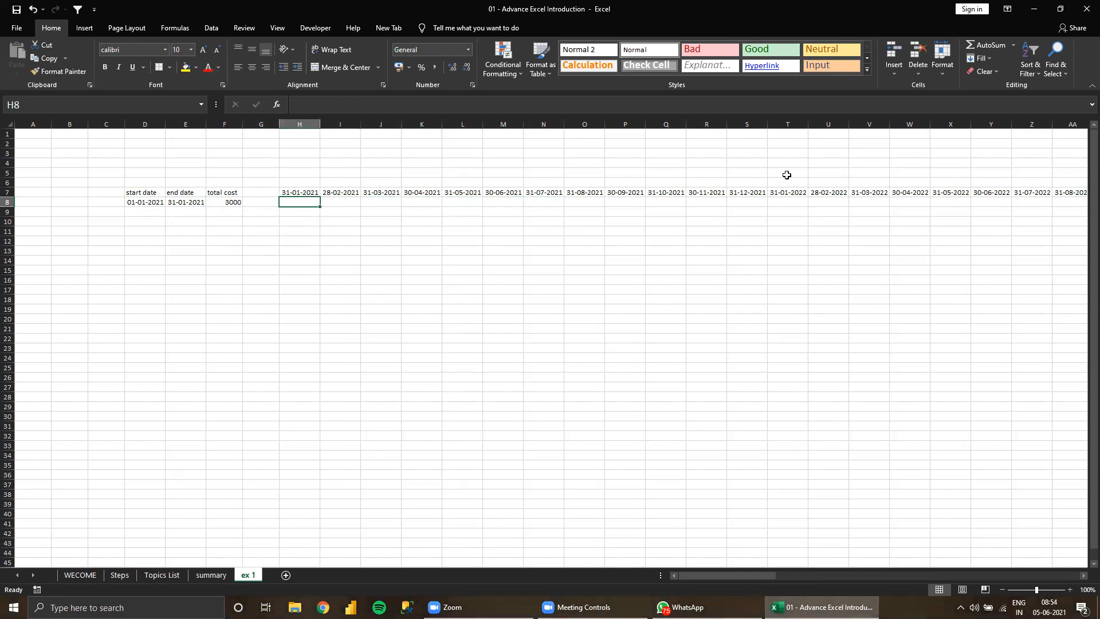
text(1000)
key(Return)
key(Up)
key(ctrl+c)
key(Right)
key(shift+Right)
key(ctrl+v)
key(shift+Left)
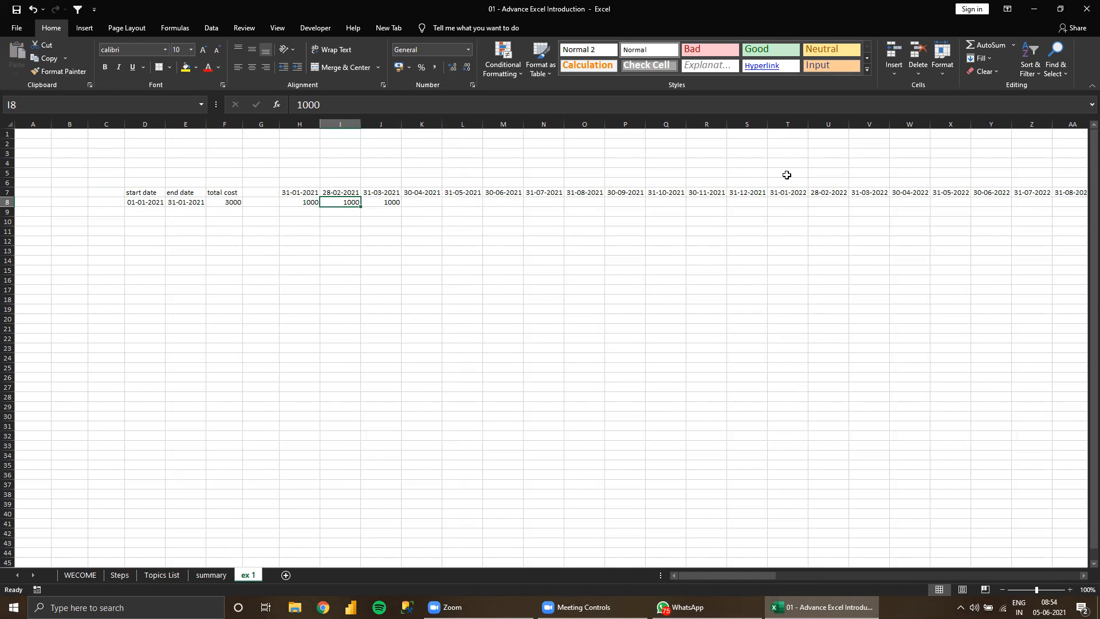
Review the advanced formula steps on the Steps sheet and return to the total cost cell F8 on ex 1.
click(118, 576)
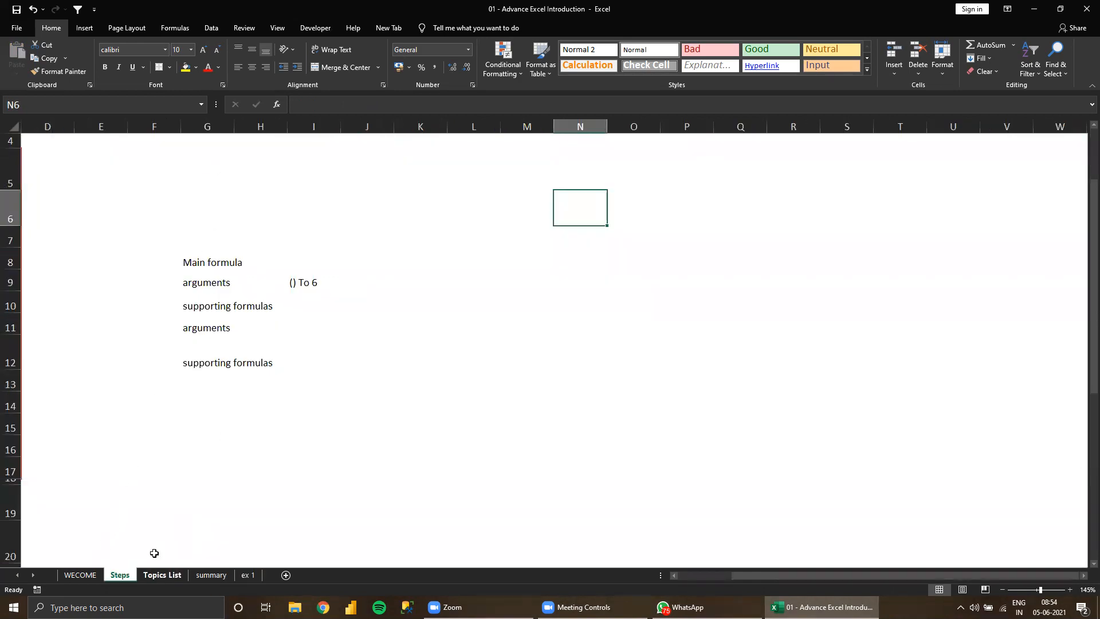
key(Home)
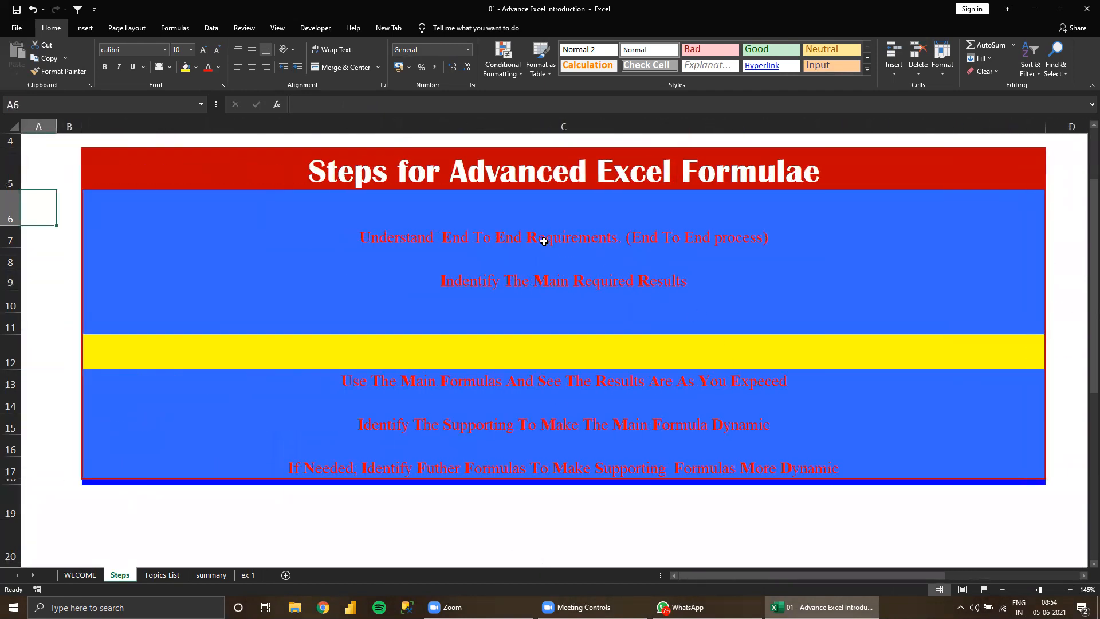
click(252, 575)
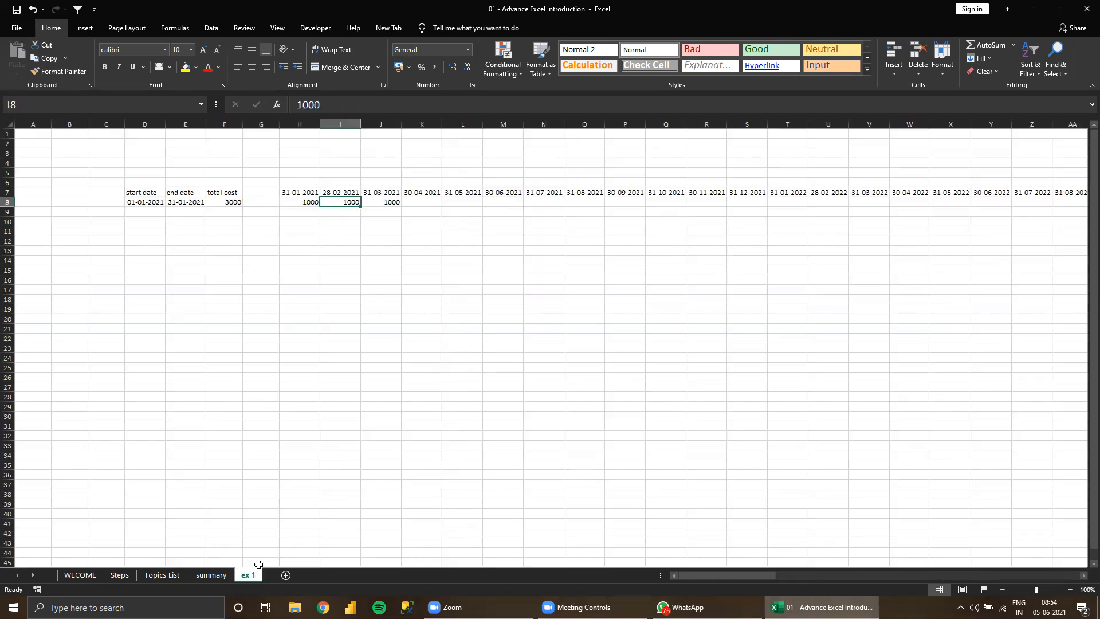
click(228, 202)
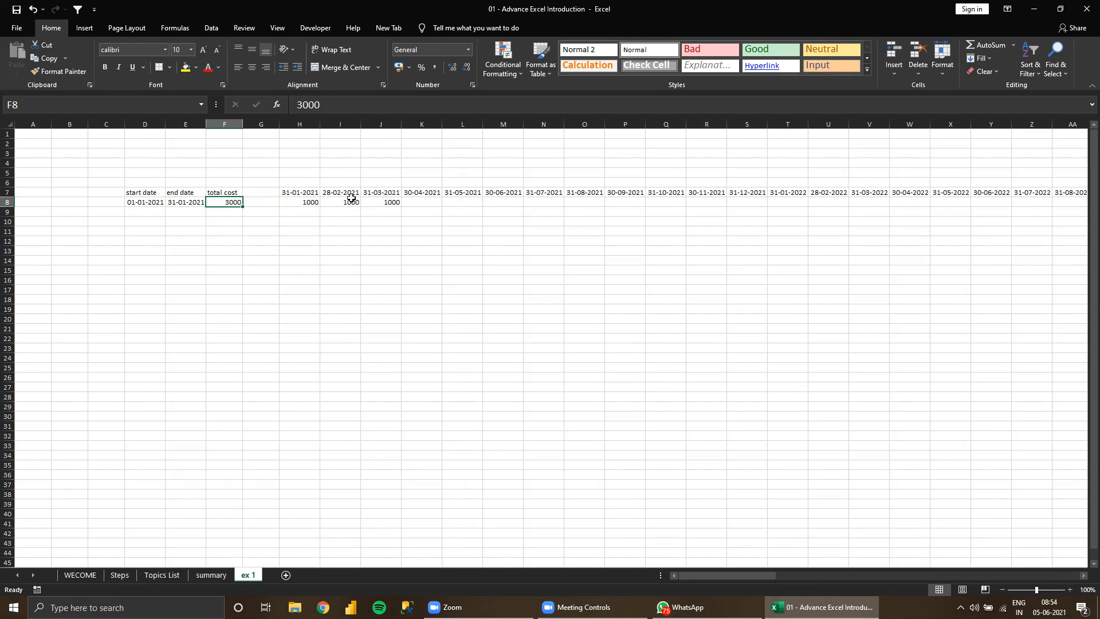
Replace the start date in D8 with 1/4/2021.
click(137, 204)
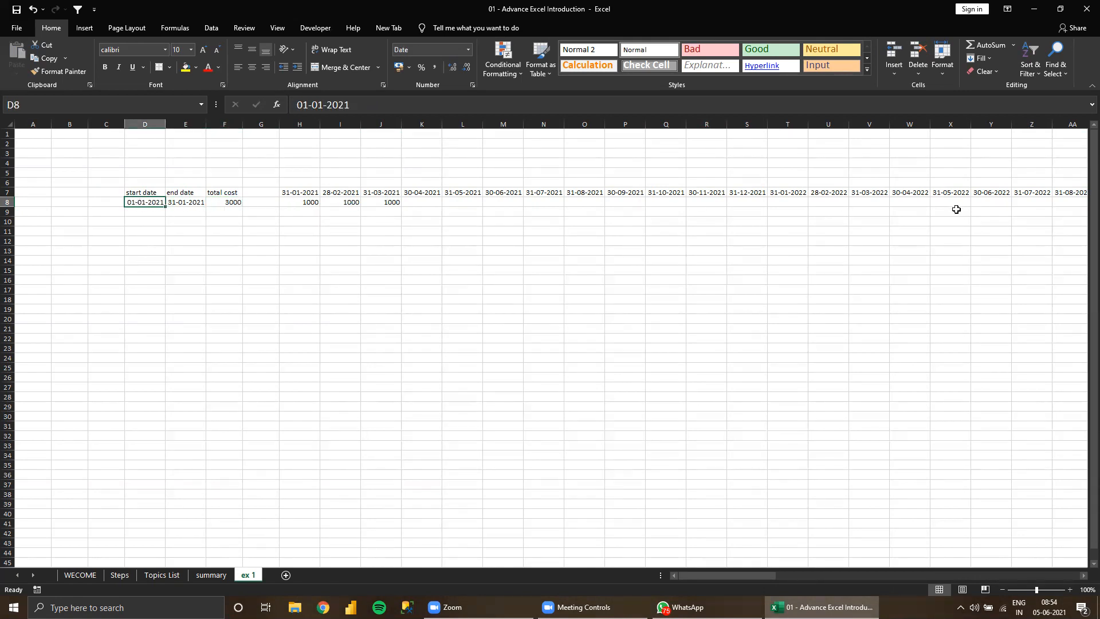
text(1/4/201)
key(Return)
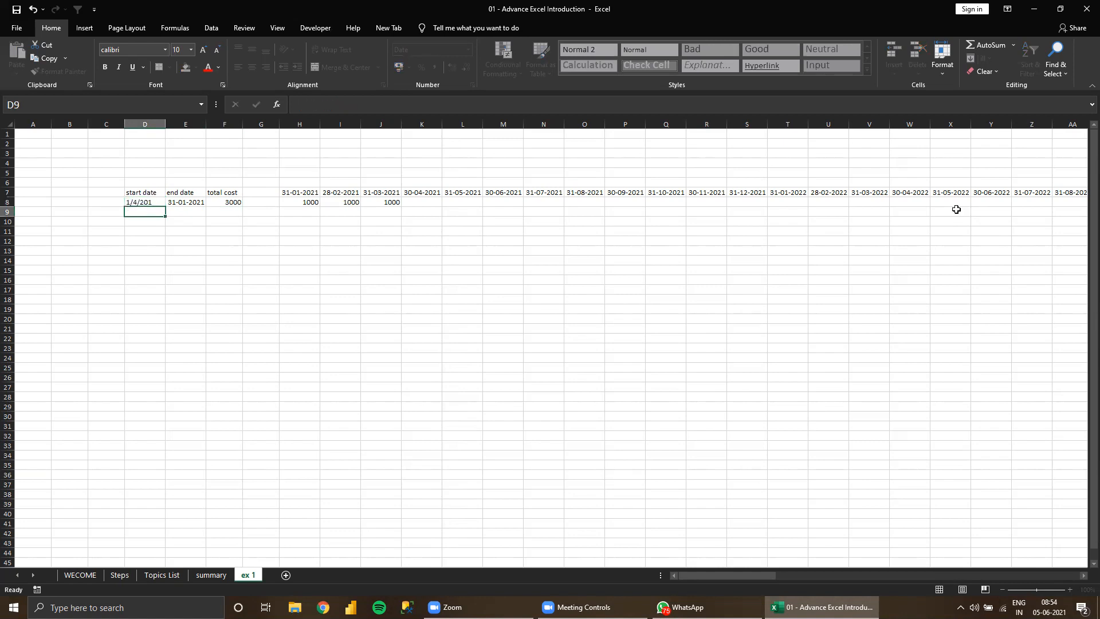
key(Up)
text(1/)
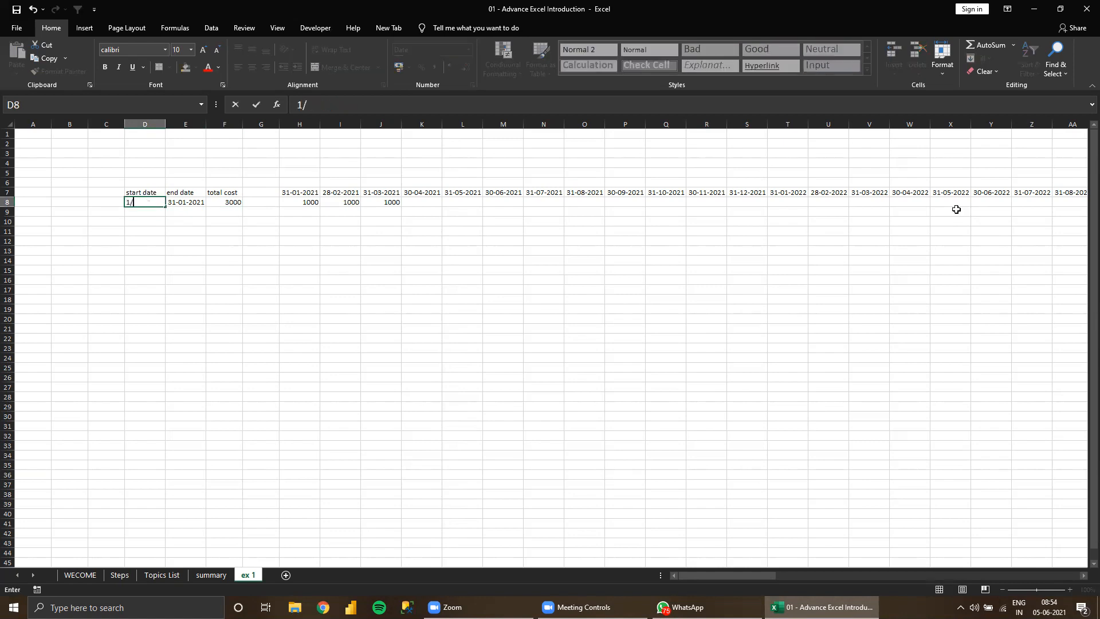
text(4/2021)
key(Return)
key(Up)
Replace the end date in E8 with 31/7/2021.
key(Right)
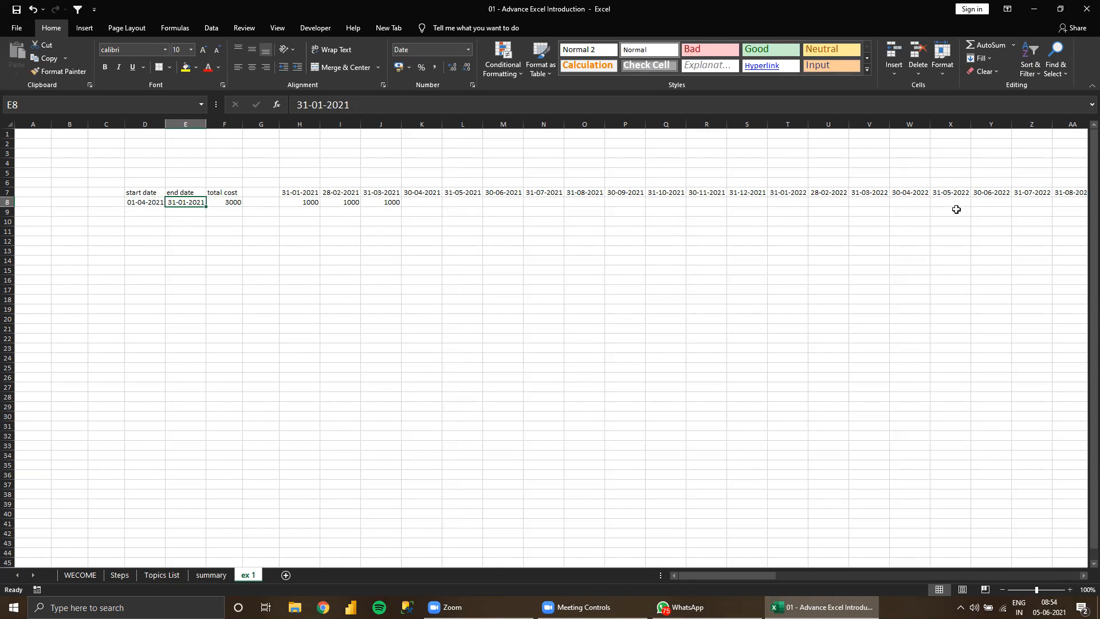
text(7/2021)
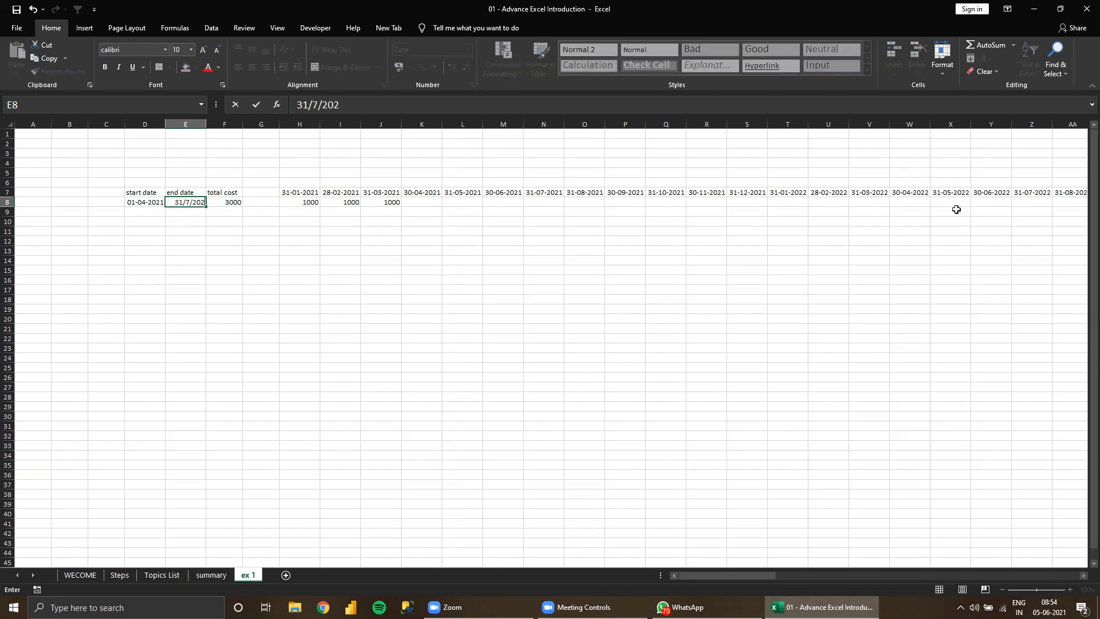
key(Return)
key(Up)
key(Left)
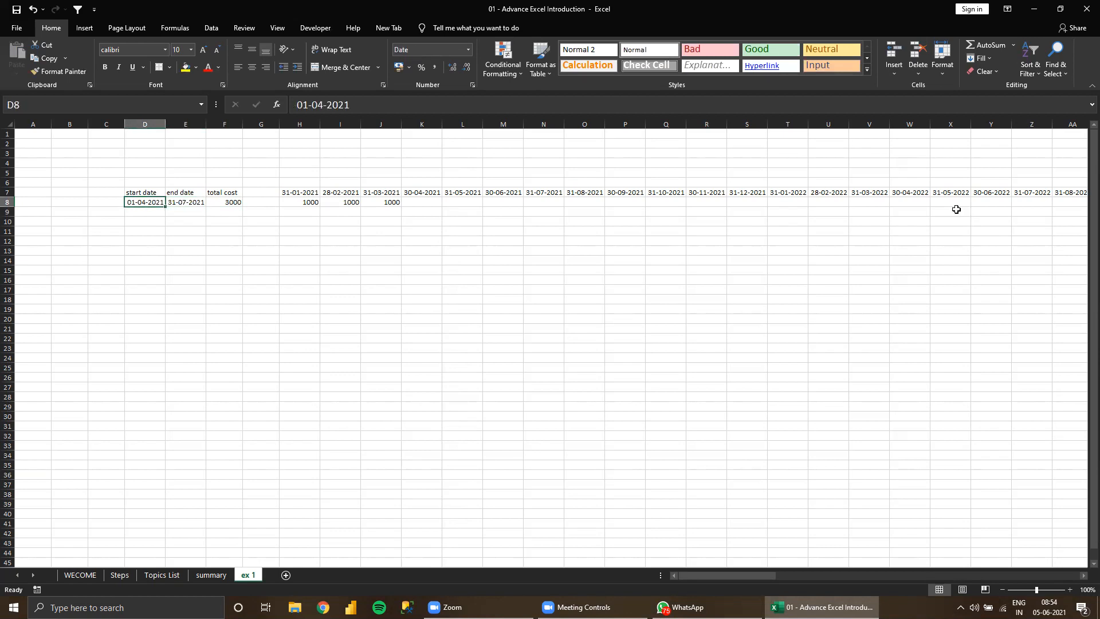
Examine the total cost and the monthly cells H8:L8 against the start and end dates in row 8.
key(Right)
key(Right)
key(Right)
key(Right)
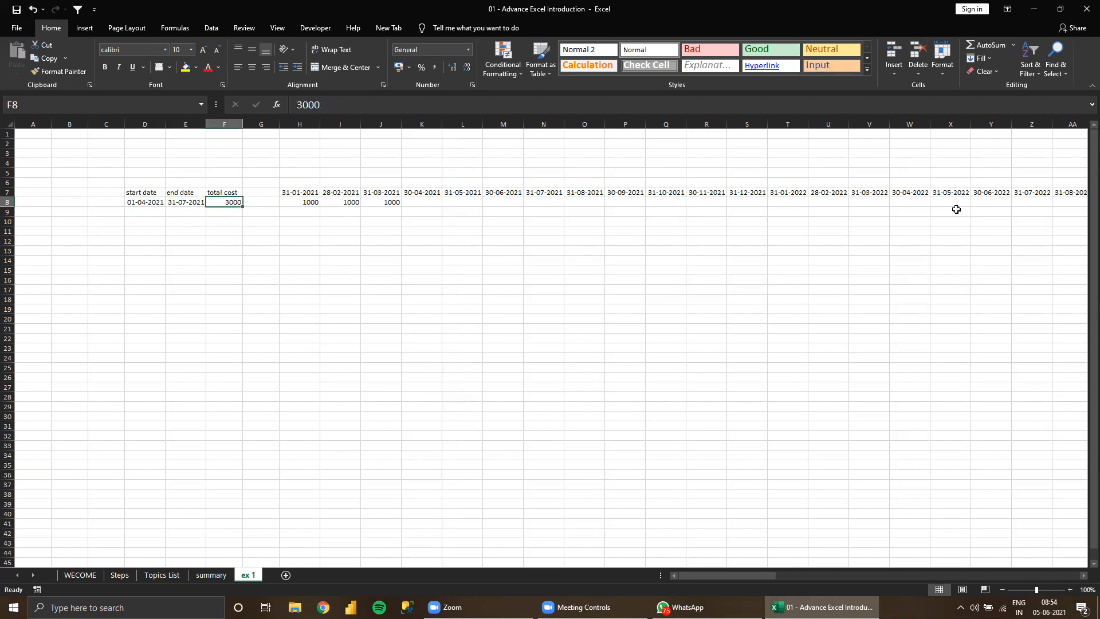
key(shift+Right)
key(shift+Right)
key(shift+Right)
key(shift+Right)
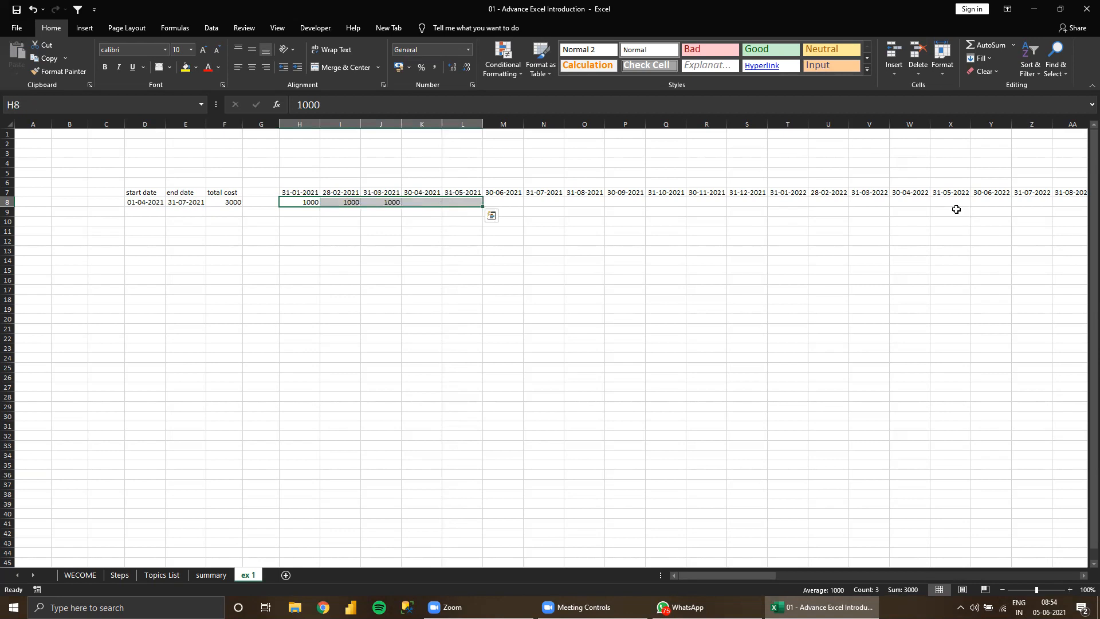
key(Left)
key(Left)
key(Left)
key(Left)
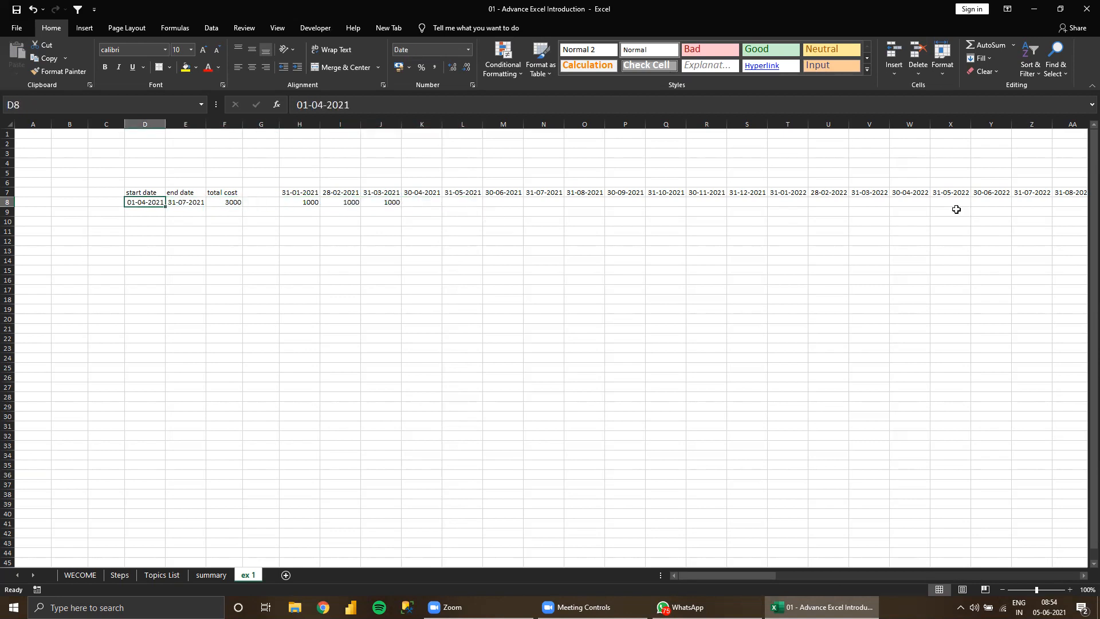
Copy the start and end dates from D8:E8 into row 9.
key(shift+Right)
key(ctrl+c)
key(Down)
key(ctrl+v)
Set the start date in D8 to 1/1/2021.
key(Up)
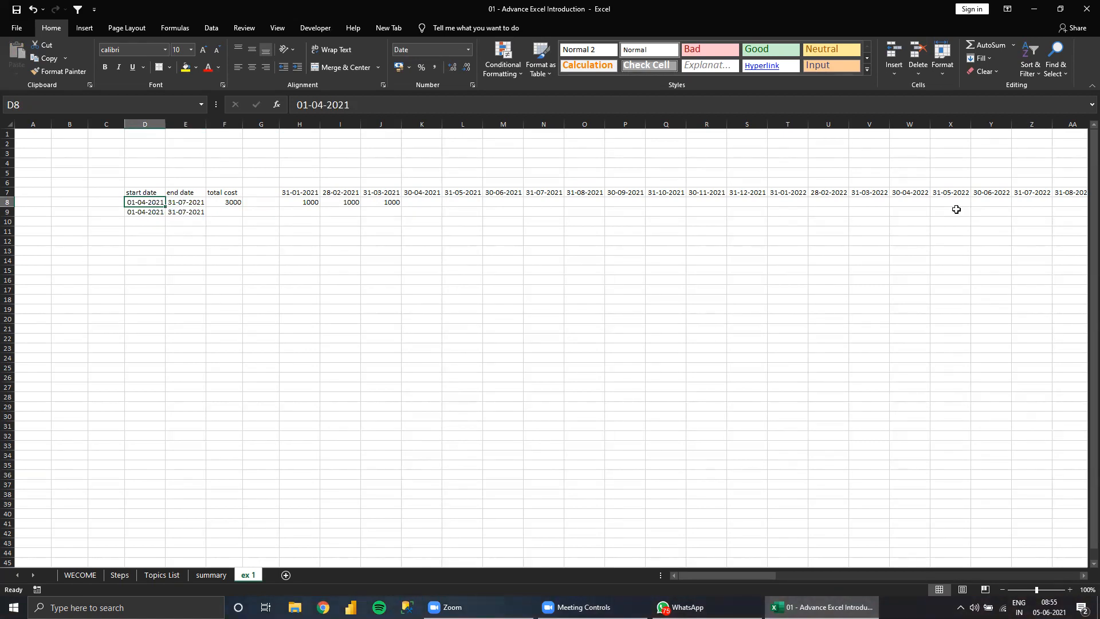
text(1/1/)
key(Escape)
text(31/1)
key(Escape)
text(1/1/2021)
key(ctrl+Return)
Set the end date in E8 to 31/3/2021.
key(Right)
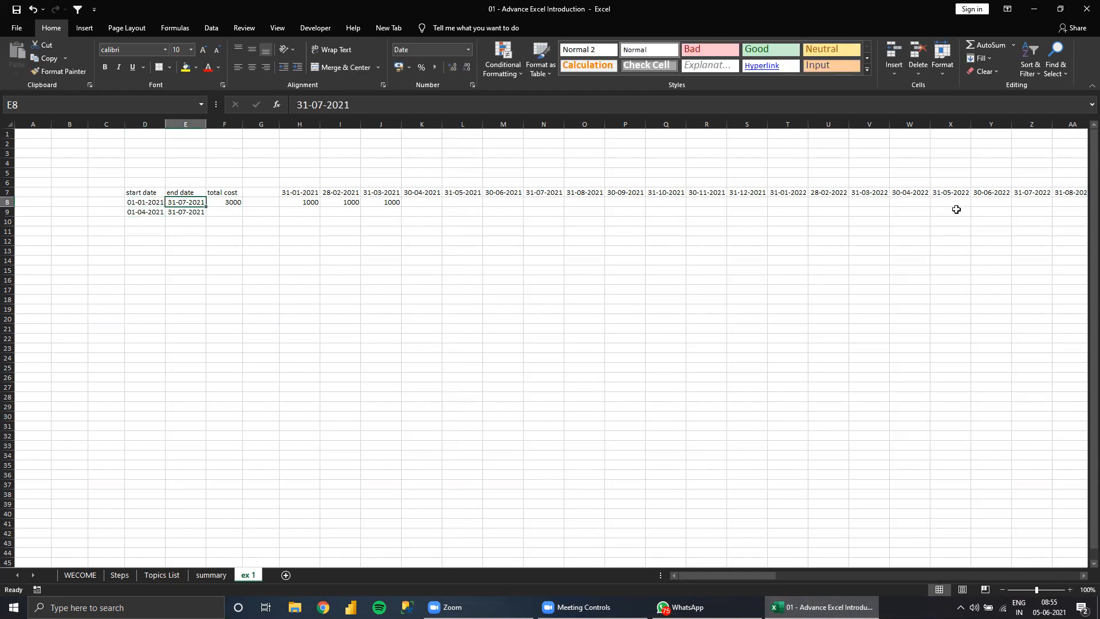
text(31/3/)
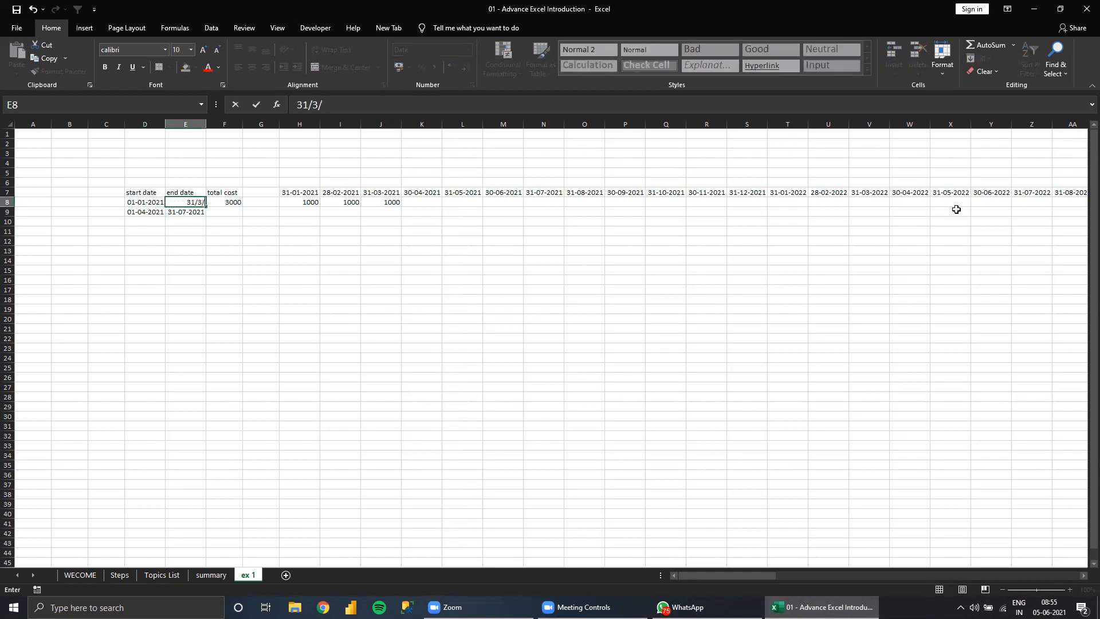
text(2021)
key(ctrl+Return)
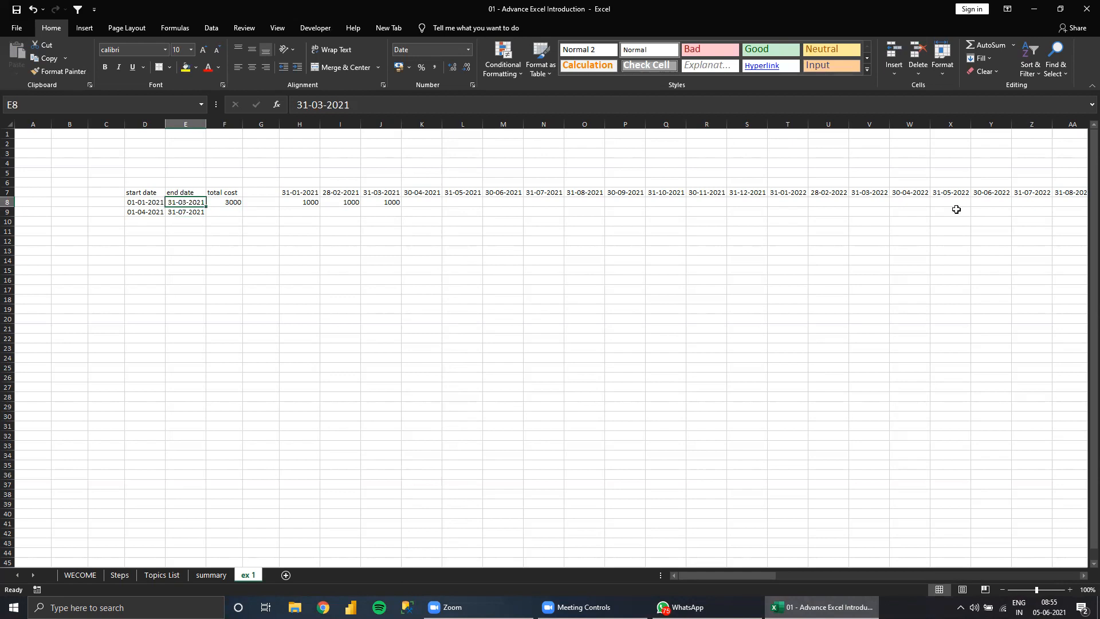
Enter 4000 in F9 as the total cost of the second row.
key(Right)
key(Down)
key(Left)
key(Left)
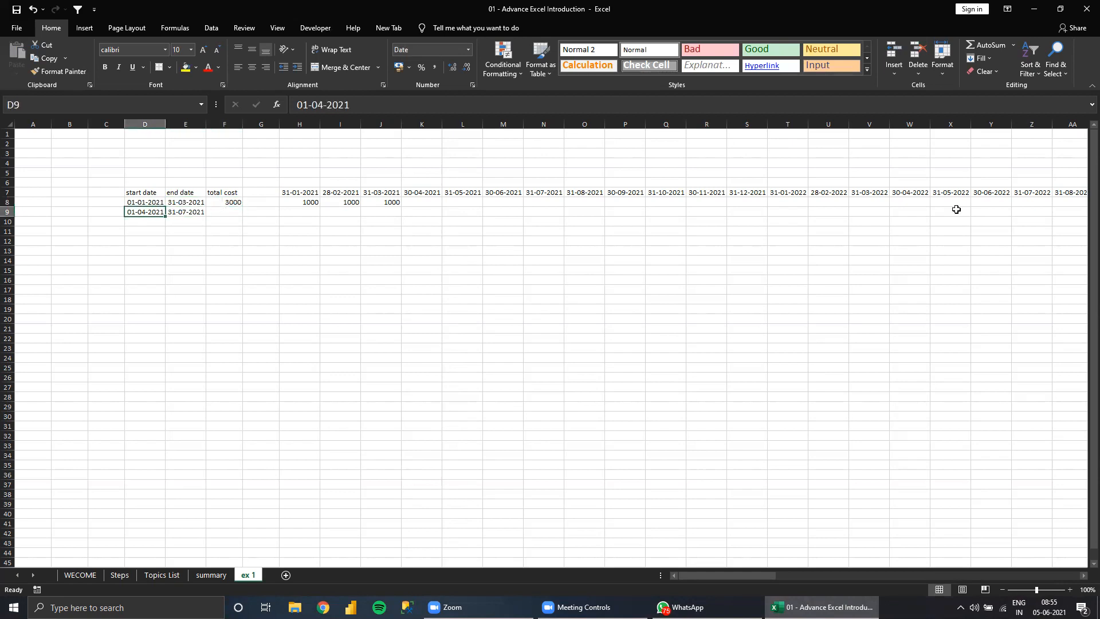
key(Right)
key(Right)
text(400)
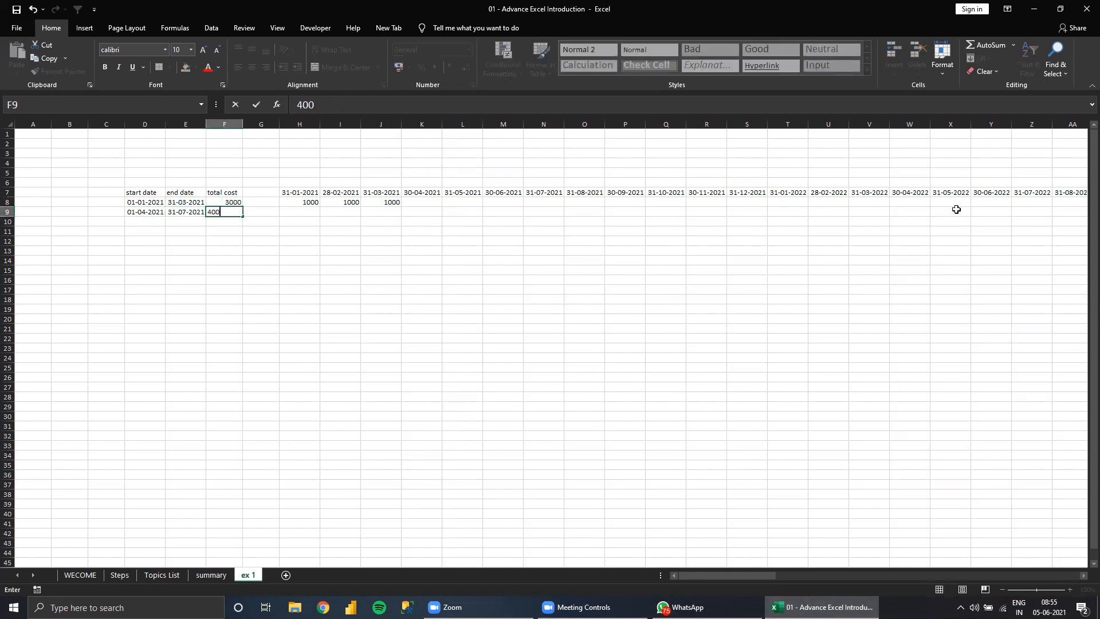
key(ctrl+Return)
Copy the 1000 from H8 into K9:N9 beneath the April to July 2021 month-end dates.
key(Right)
key(Right)
key(Up)
key(ctrl+c)
key(Down)
key(Right)
key(Right)
key(Right)
key(Right)
key(Left)
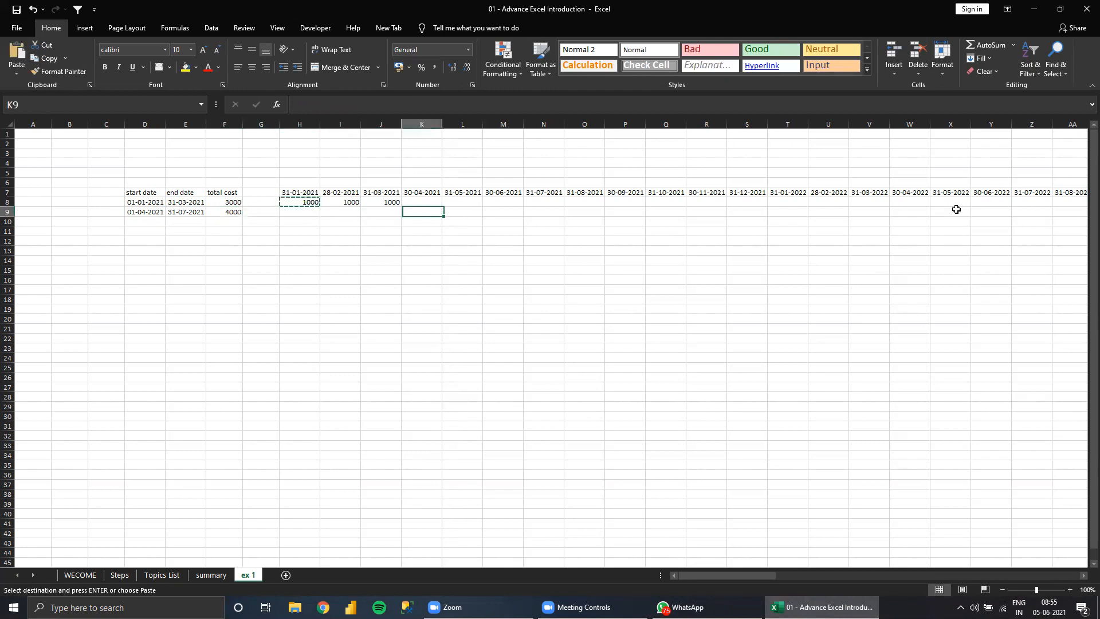
key(shift+Right)
key(shift+Right)
key(shift+Right)
key(shift+Right)
key(shift+Left)
key(Return)
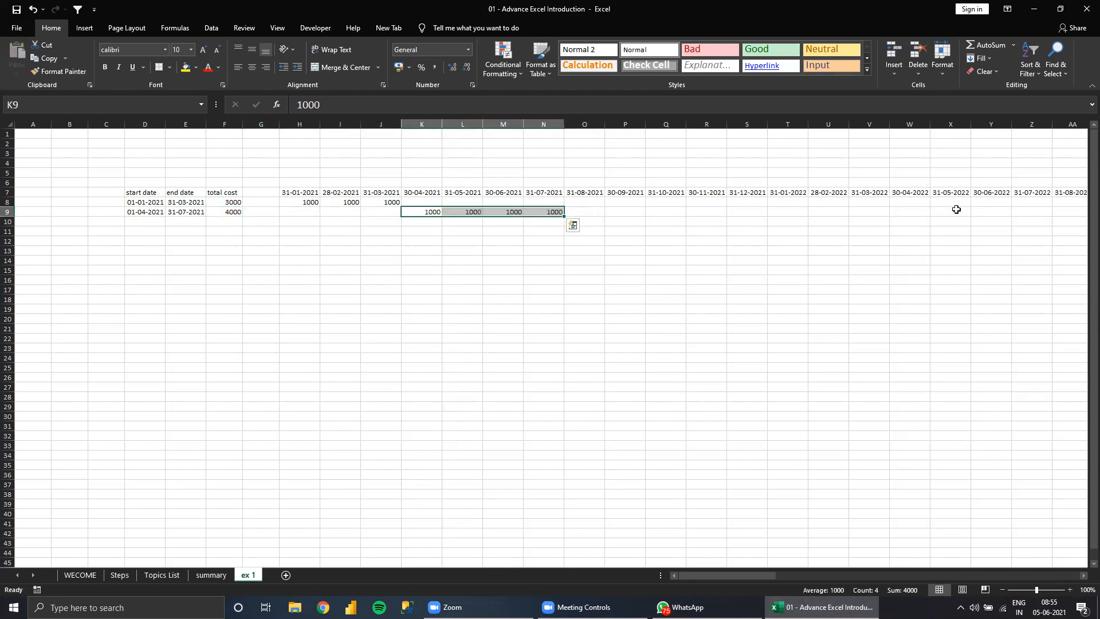
Examine how the monthly amounts in rows 8 and 9 line up with the month-end dates in row 7.
key(Left)
key(Left)
key(Left)
key(Left)
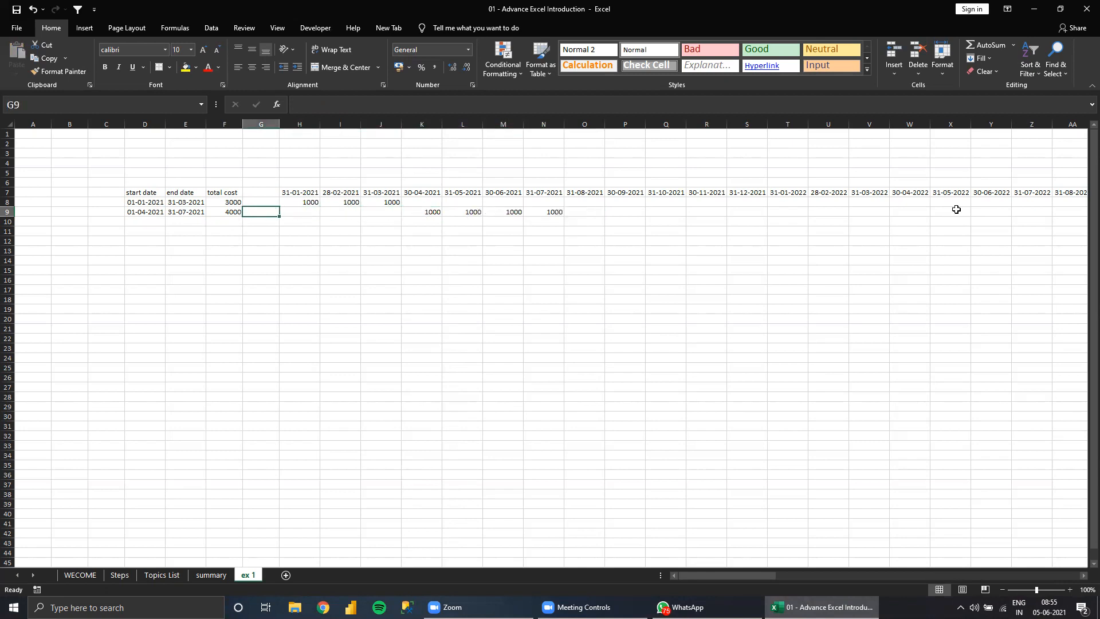
key(Right)
key(Right)
key(Right)
key(Right)
key(Up)
key(Up)
key(Left)
key(Left)
key(Left)
key(Down)
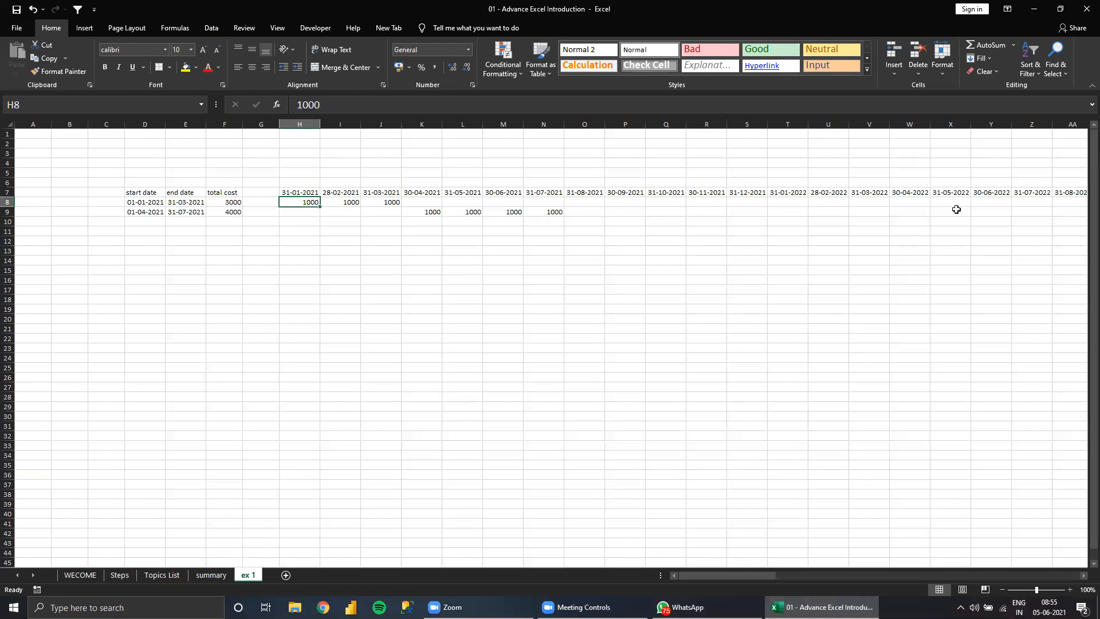
Examine the empty start date column beneath the two sample rows by selecting downward from D10.
key(Down)
key(Down)
key(Left)
key(Left)
key(Left)
key(Left)
key(shift+Down)
key(shift+Down)
key(shift+Down)
key(shift+Down)
key(shift+Down)
key(shift+Down)
key(shift+Down)
key(shift+Down)
key(shift+Down)
key(shift+Down)
key(shift+Down)
key(shift+Down)
key(shift+Down)
key(shift+Down)
key(shift+Down)
key(shift+Down)
key(shift+Down)
key(shift+Down)
key(shift+Down)
key(shift+Down)
key(shift+Down)
key(shift+Down)
key(shift+Down)
key(shift+Down)
key(shift+Down)
key(shift+Down)
key(shift+Down)
key(shift+Down)
key(shift+Down)
key(shift+Down)
key(shift+Down)
key(shift+Down)
key(shift+Down)
key(shift+Down)
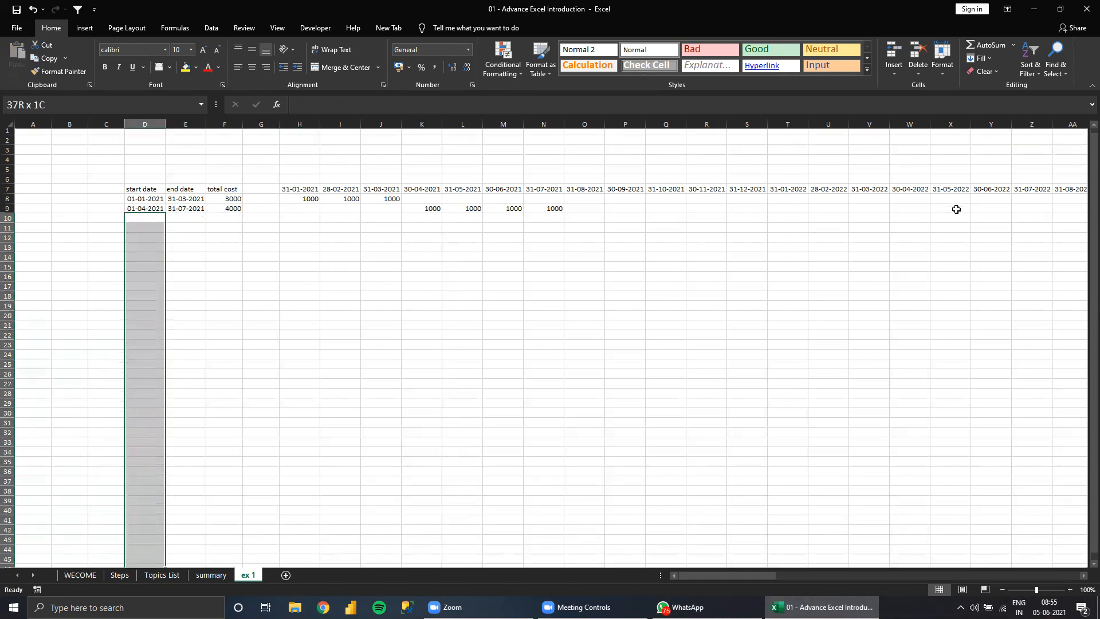
key(Up)
key(Up)
key(Up)
key(Right)
key(Right)
key(Right)
key(Right)
key(Down)
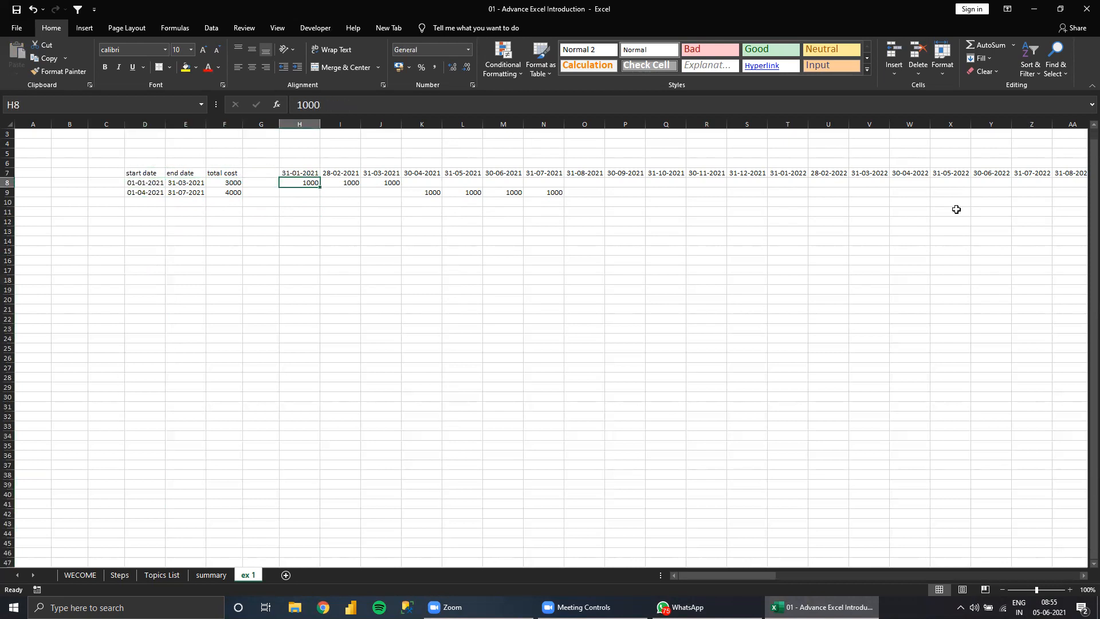
key(ctrl+c)
key(shift+Down)
key(shift+Down)
key(shift+Down)
key(shift+Down)
key(shift+Down)
key(shift+Down)
key(shift+Down)
key(shift+Down)
key(shift+Down)
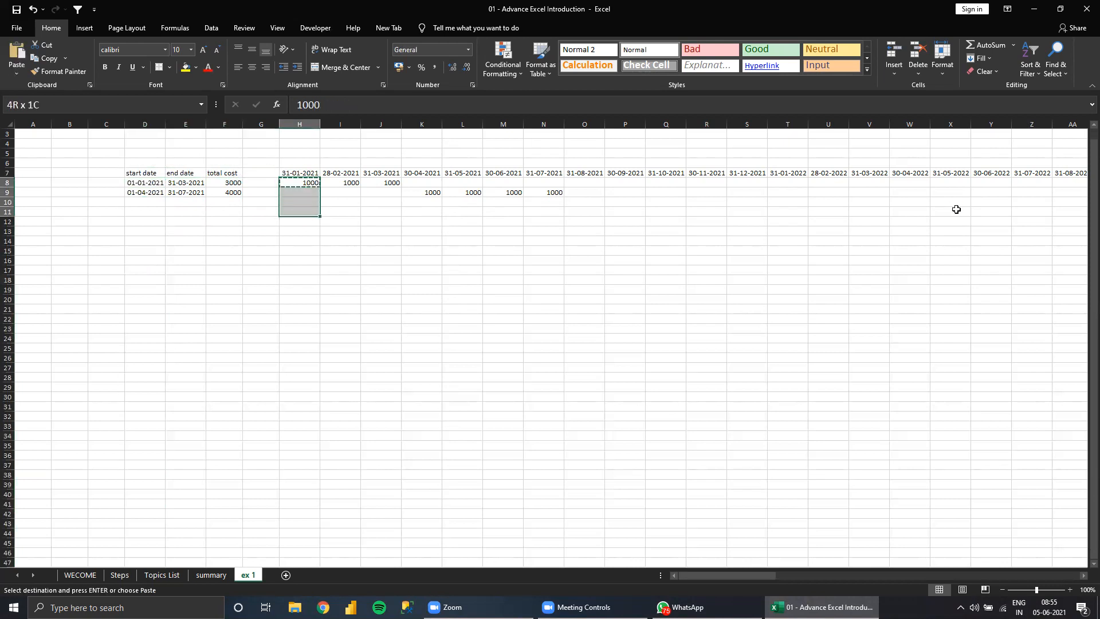
key(shift+Down)
key(shift+Down)
key(shift+Down)
key(shift+Down)
key(shift+Down)
key(shift+Down)
key(shift+Right)
key(shift+Right)
key(shift+Right)
key(shift+Right)
key(shift+Right)
key(shift+Right)
key(shift+Right)
key(shift+Right)
key(shift+Right)
key(shift+Right)
key(shift+Right)
key(shift+Right)
key(shift+Right)
key(shift+Right)
key(shift+Right)
key(shift+Right)
key(shift+Right)
key(shift+Right)
key(shift+Right)
key(shift+Right)
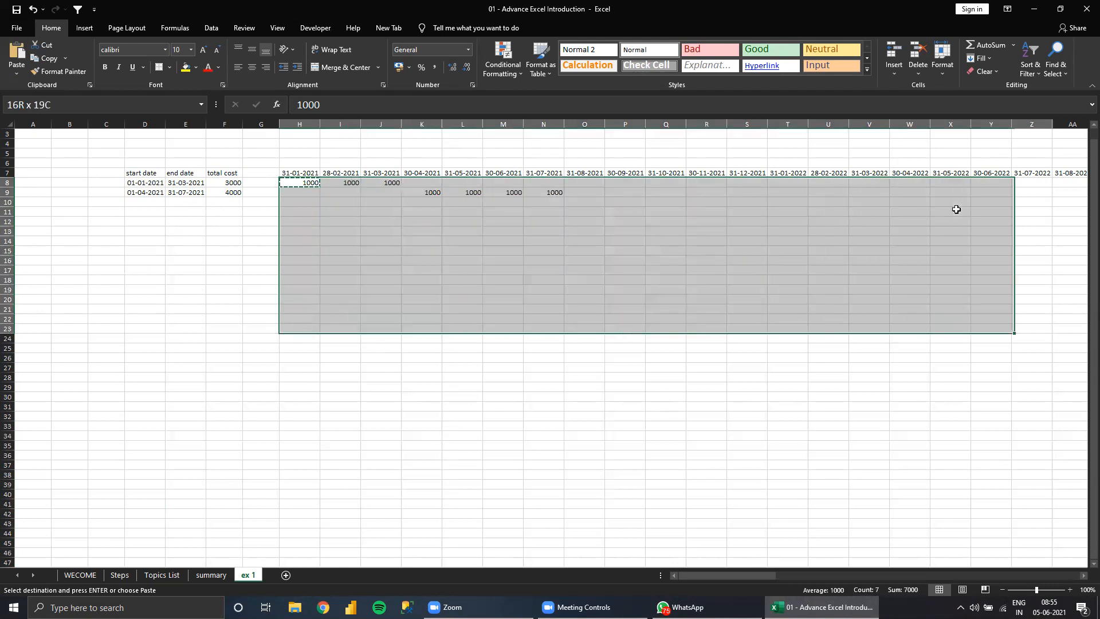
key(Escape)
Examine the start date, end date and total cost inputs of rows 8 and 9.
key(Left)
key(Left)
key(Left)
key(Left)
key(Left)
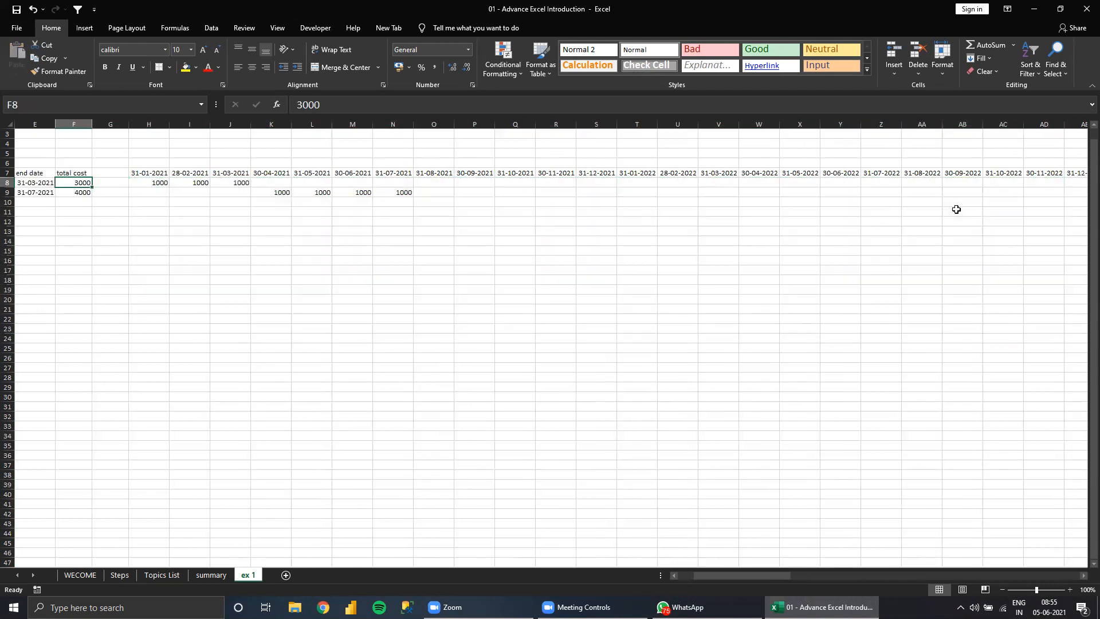
key(Left)
key(Right)
key(Right)
key(Right)
key(Left)
key(Right)
key(Right)
key(Down)
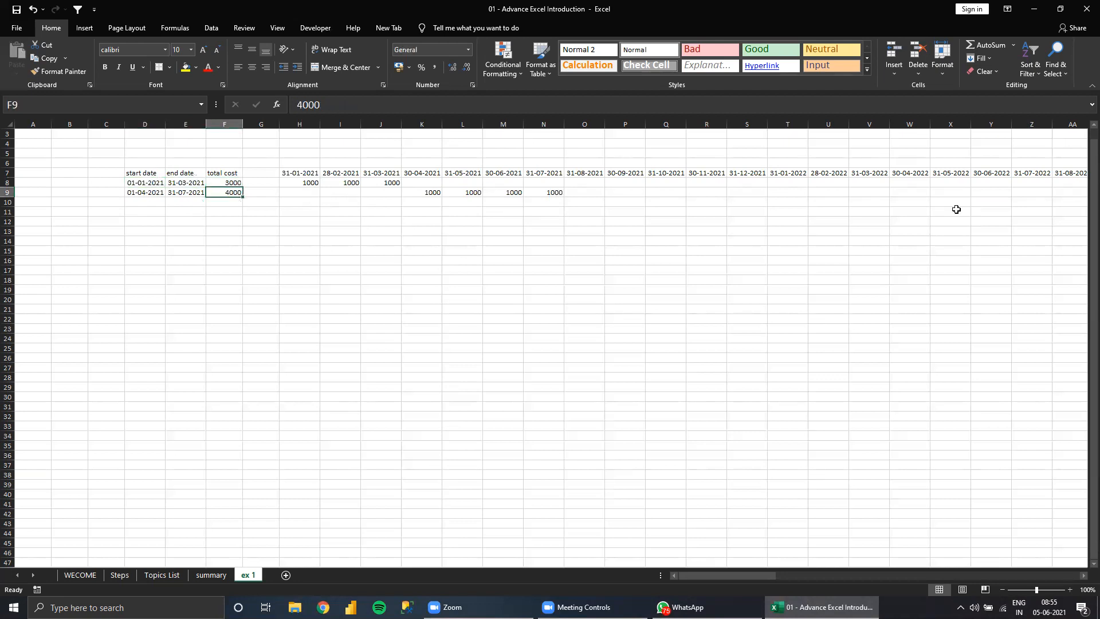
key(Down)
key(Down)
key(Up)
key(Up)
Examine the monthly cost amounts across H8:N9 against the month-end dates above them.
key(Right)
key(Right)
key(Right)
key(Right)
key(Right)
key(Right)
key(Right)
key(Right)
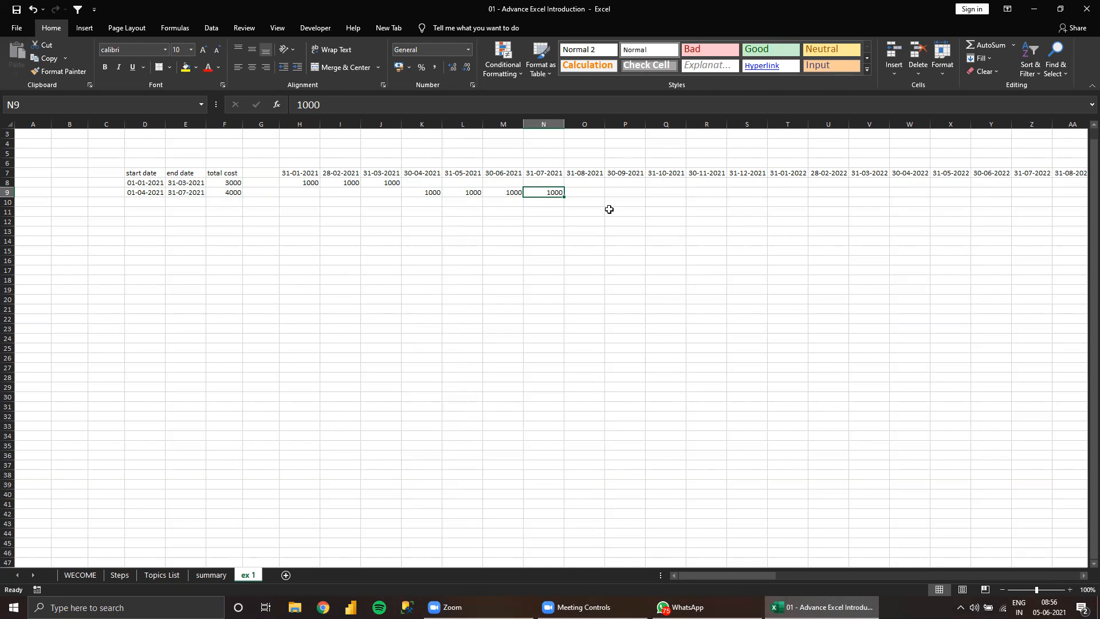
drag(312, 182, 547, 193)
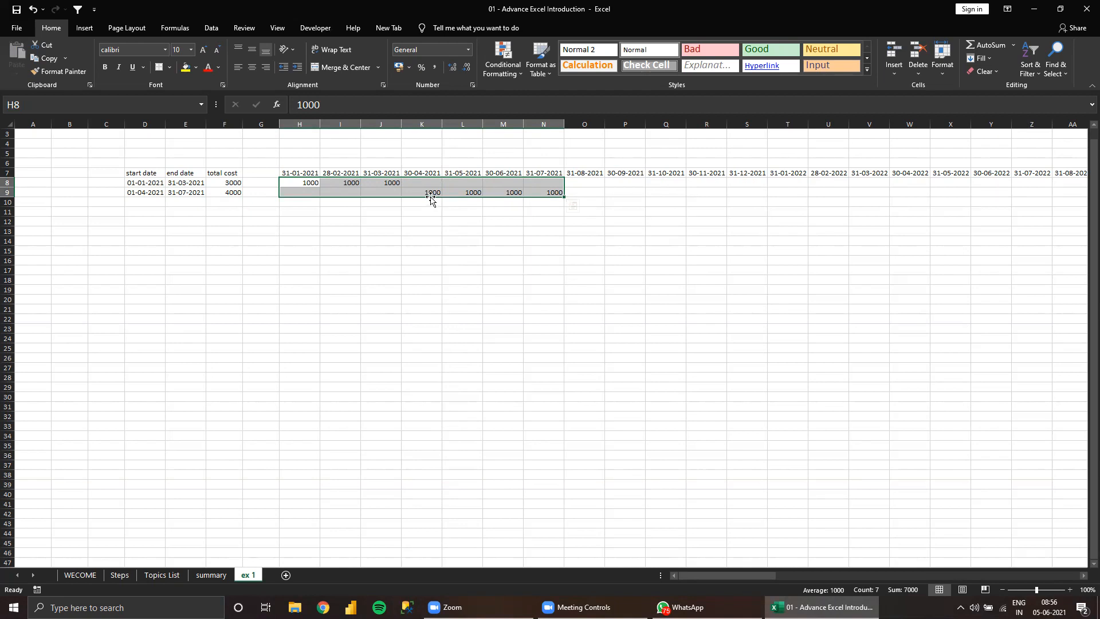
click(583, 192)
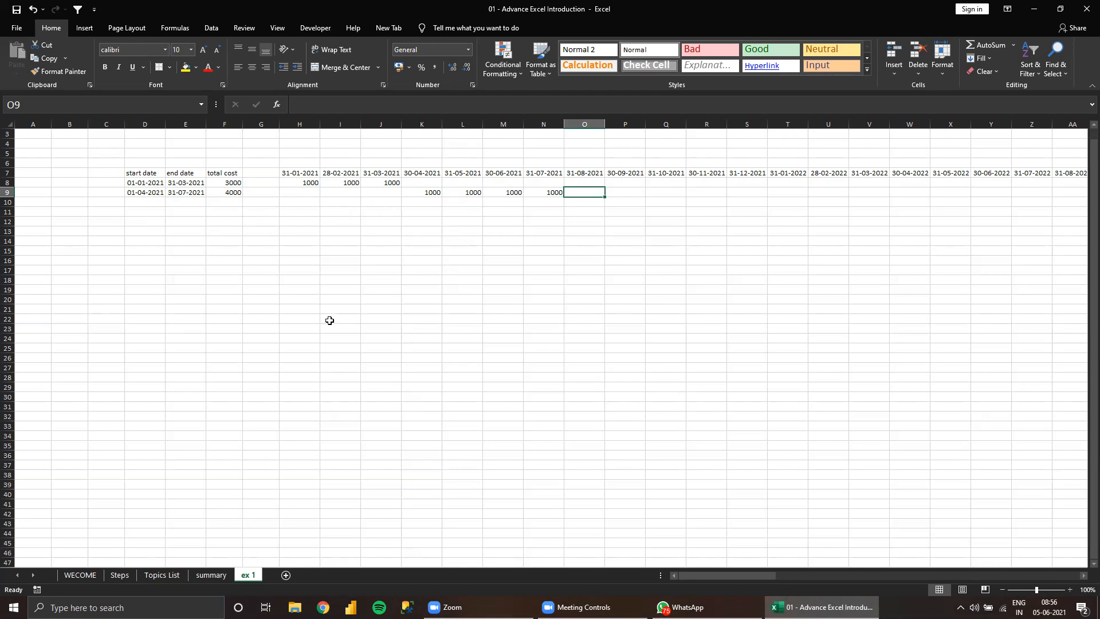
Review the first two entries, on end-to-end requirements and main required results, on the Steps sheet.
click(120, 574)
click(405, 239)
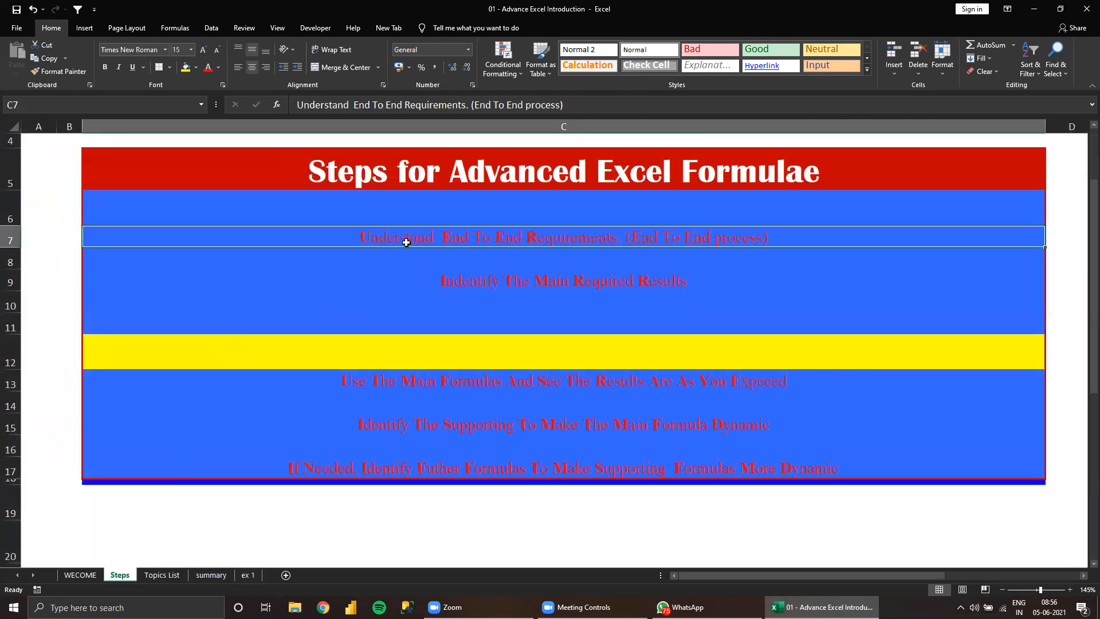
click(508, 285)
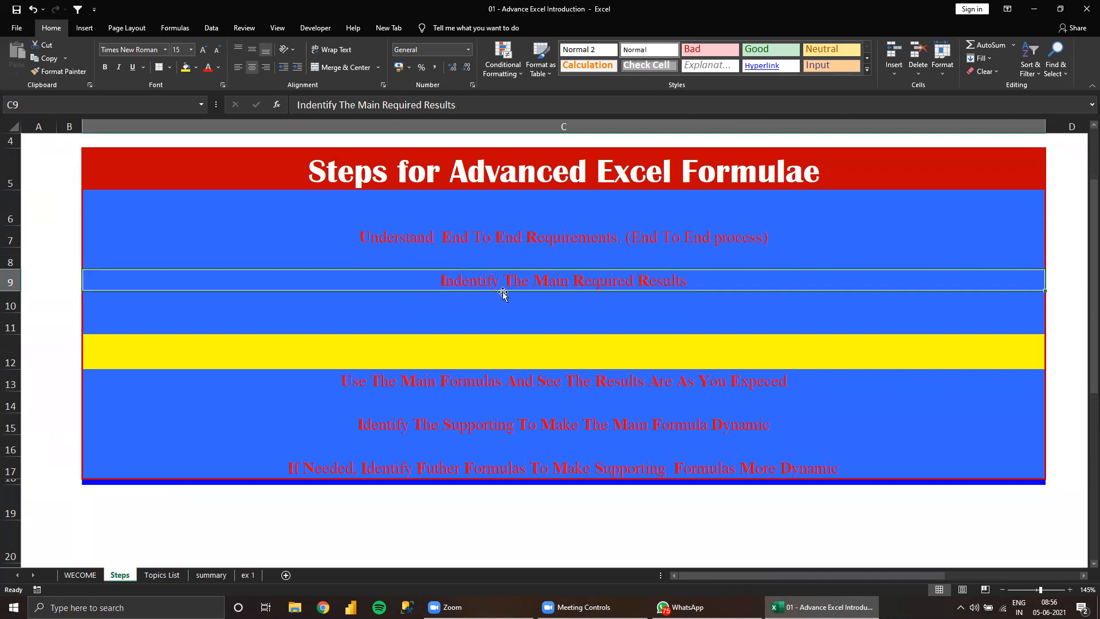
On the ex 1 sheet, copy the whole cost schedule starting at D7 and paste the duplicate at D12.
click(247, 576)
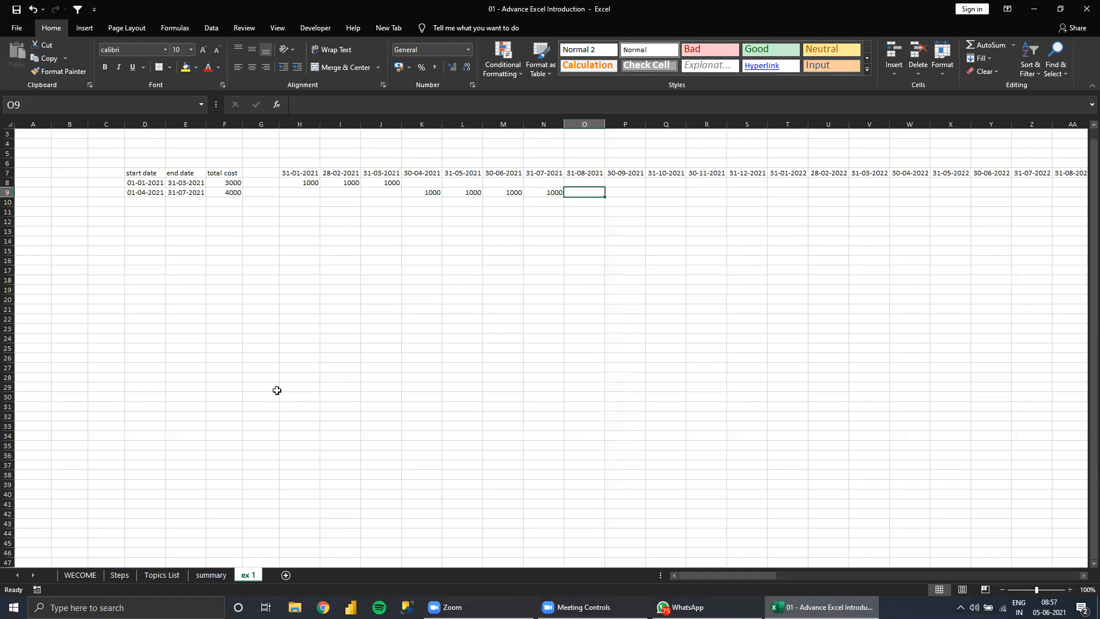
click(145, 175)
key(ctrl+shift+Down)
key(ctrl+shift+Right)
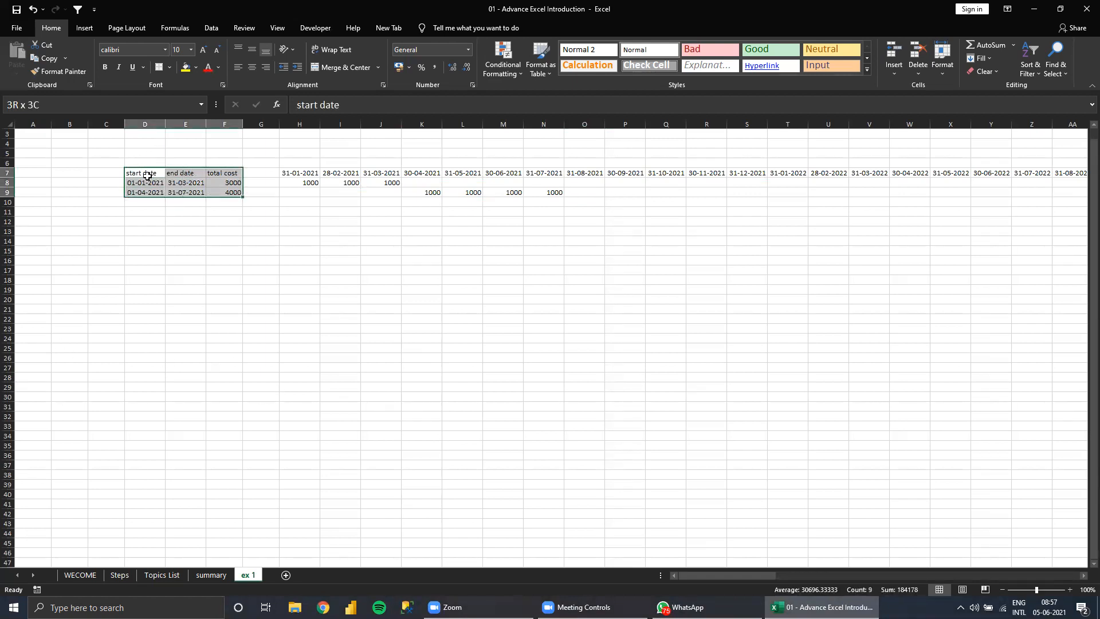
key(ctrl+shift+Right)
key(ctrl+shift+Right)
key(ctrl+c)
key(Down)
key(Down)
key(Down)
key(Down)
key(Down)
key(Left)
key(Left)
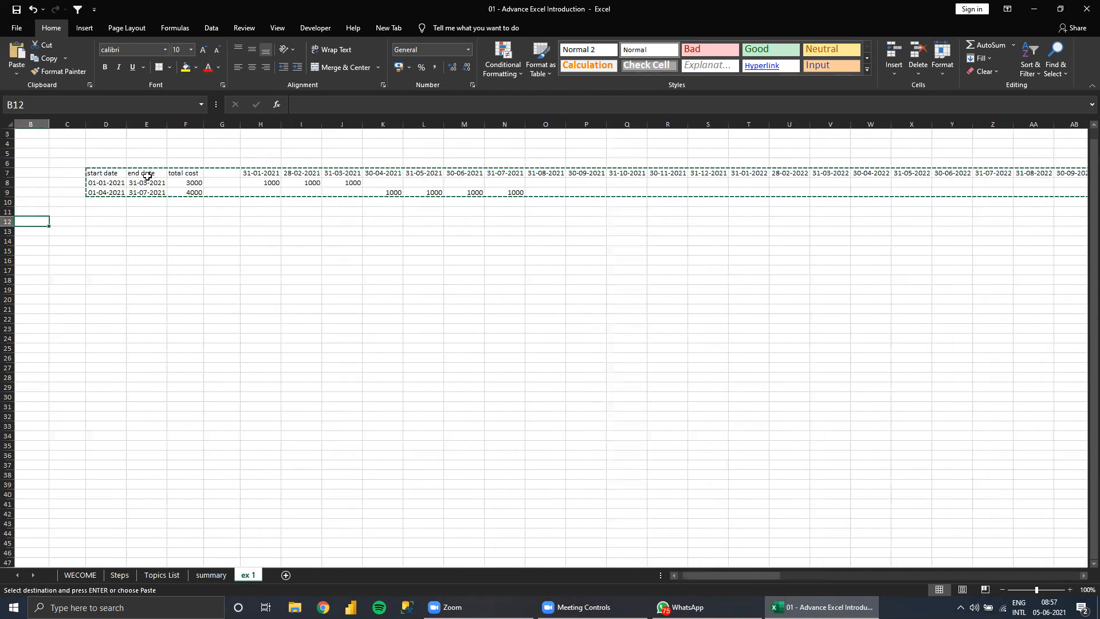
key(Right)
key(Right)
key(Return)
Clear the monthly amounts in H13:O14 of the copied schedule, after rechecking the Steps sheet.
key(Down)
key(Right)
key(Right)
key(Right)
key(Right)
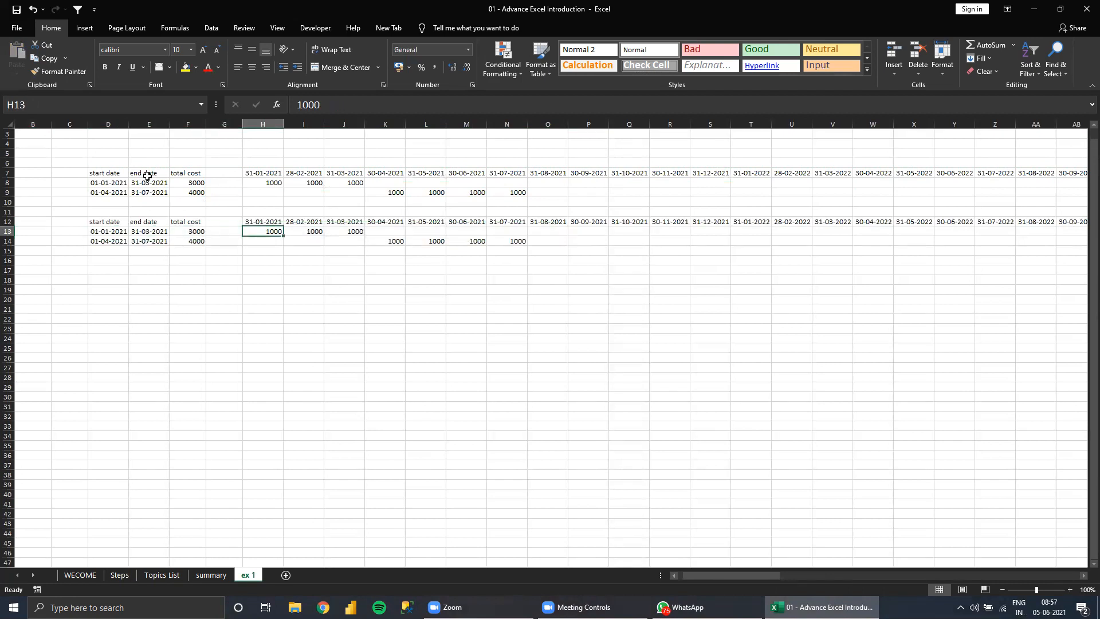
click(121, 575)
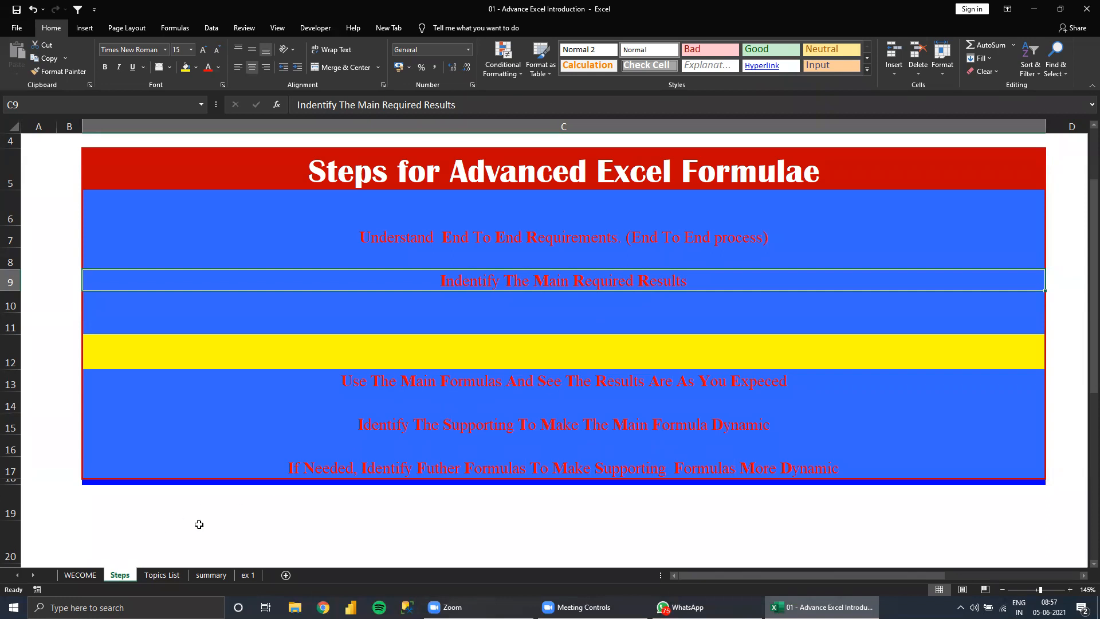
click(247, 575)
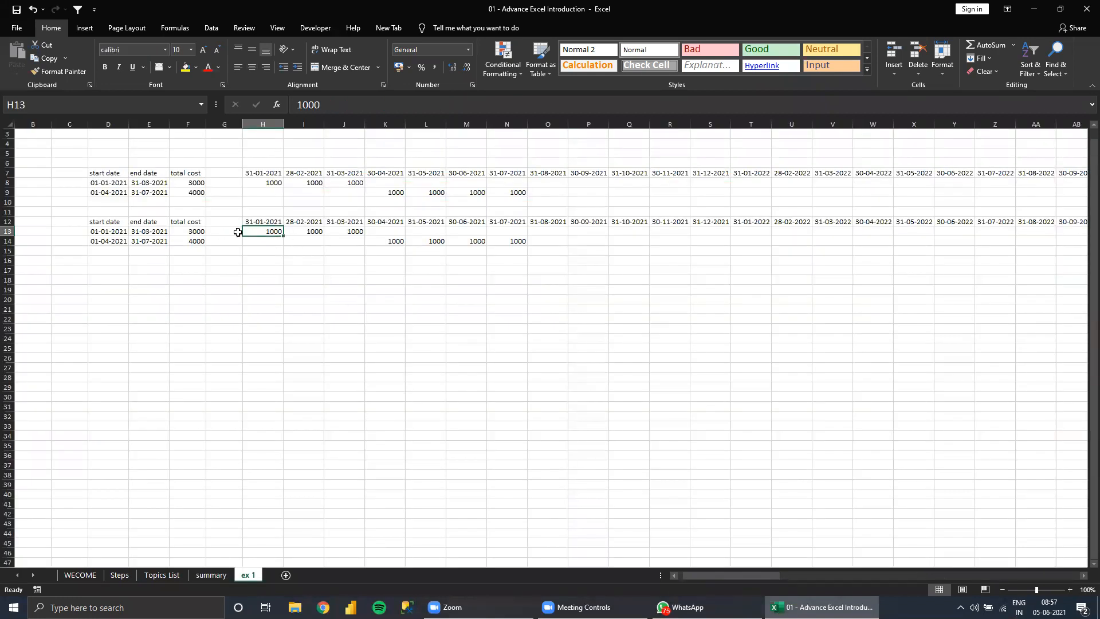
click(201, 232)
drag(264, 232, 511, 252)
drag(261, 232, 558, 236)
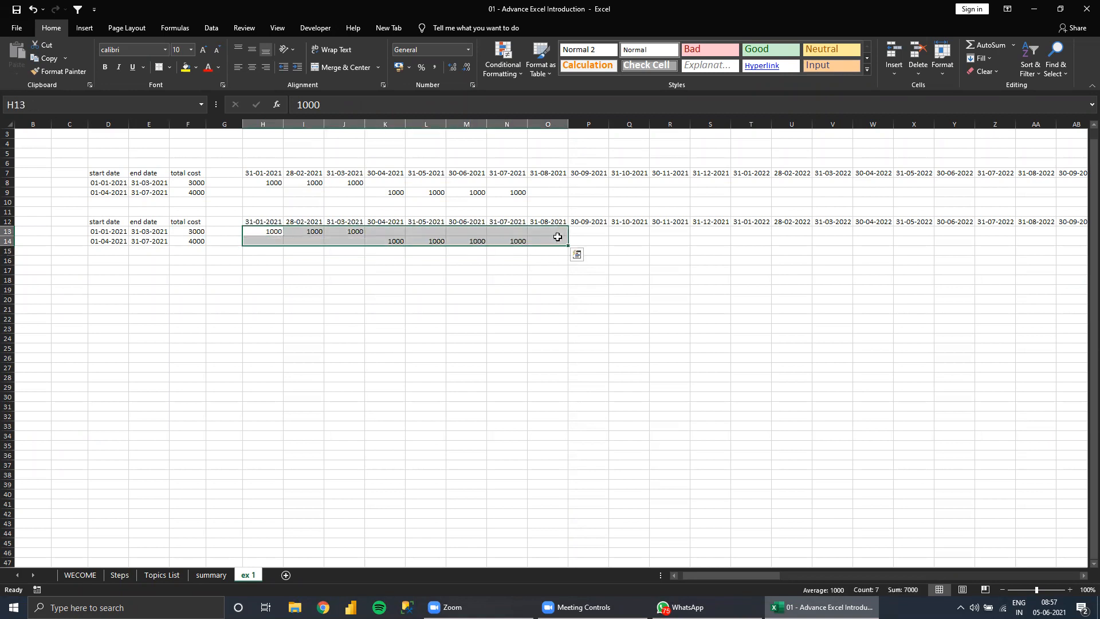
key(Delete)
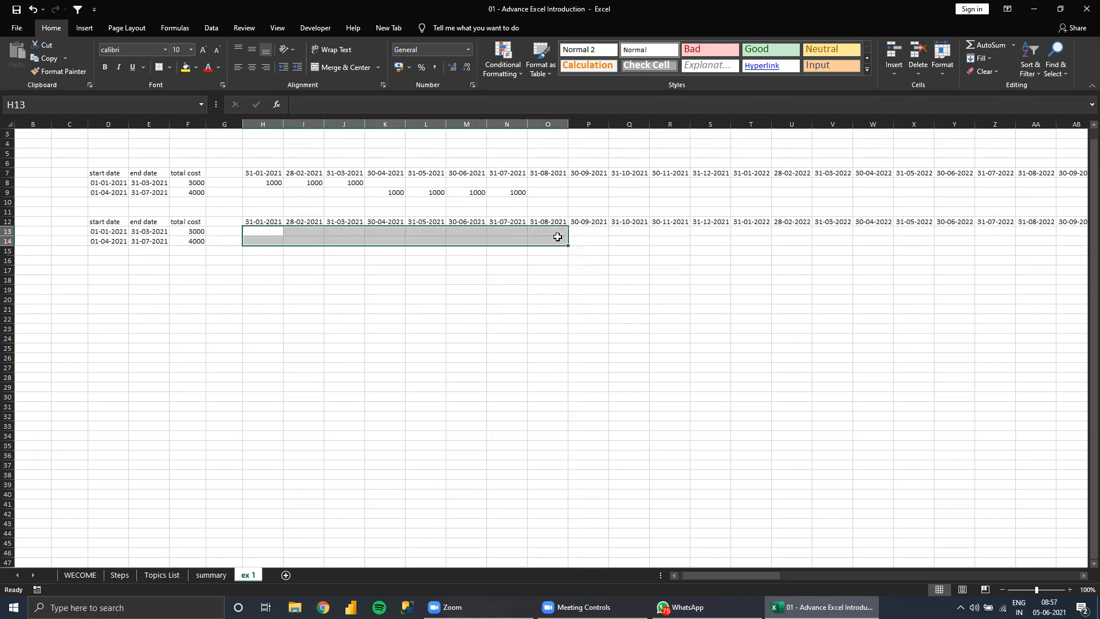
Examine the start date, end date and total cost in row 13 of the copied schedule.
click(221, 228)
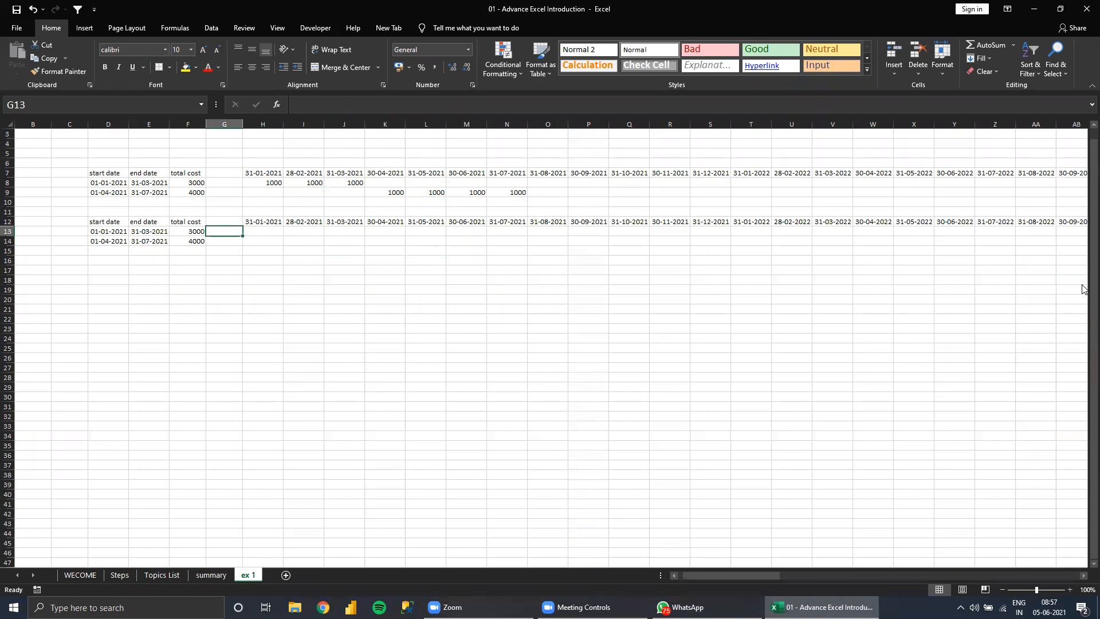
key(Left)
key(Left)
key(Left)
key(Right)
key(Right)
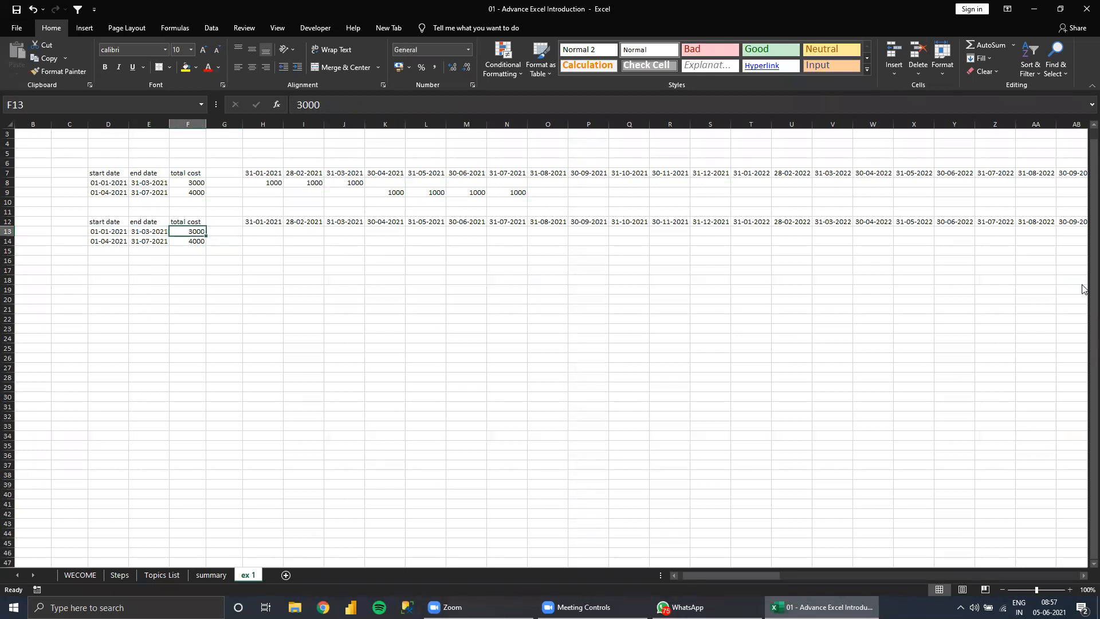
key(Left)
key(Left)
key(Right)
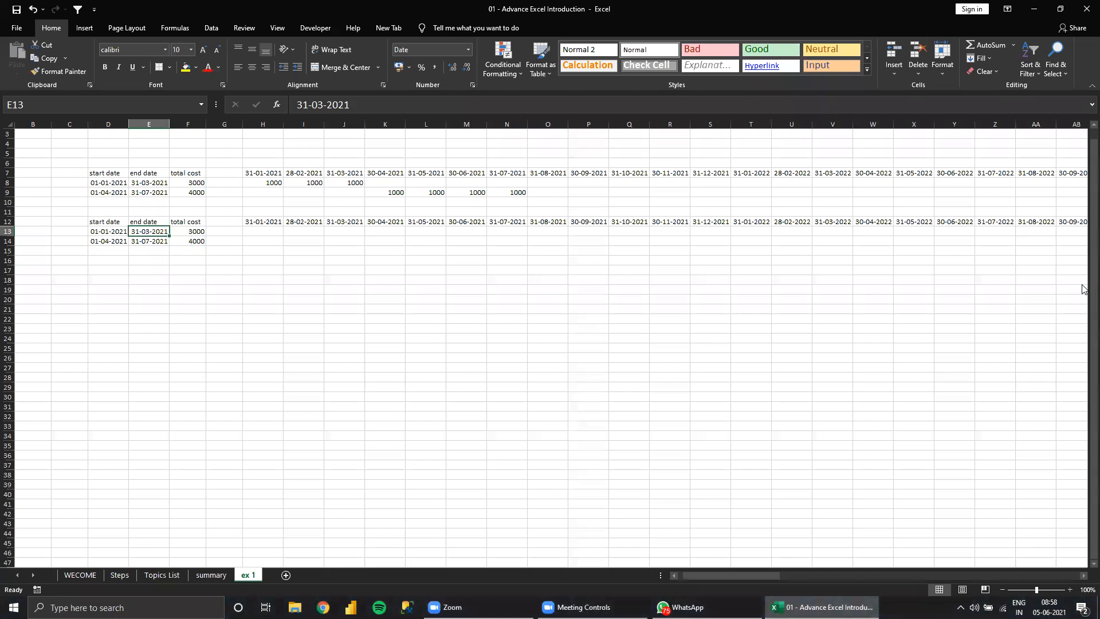
key(Left)
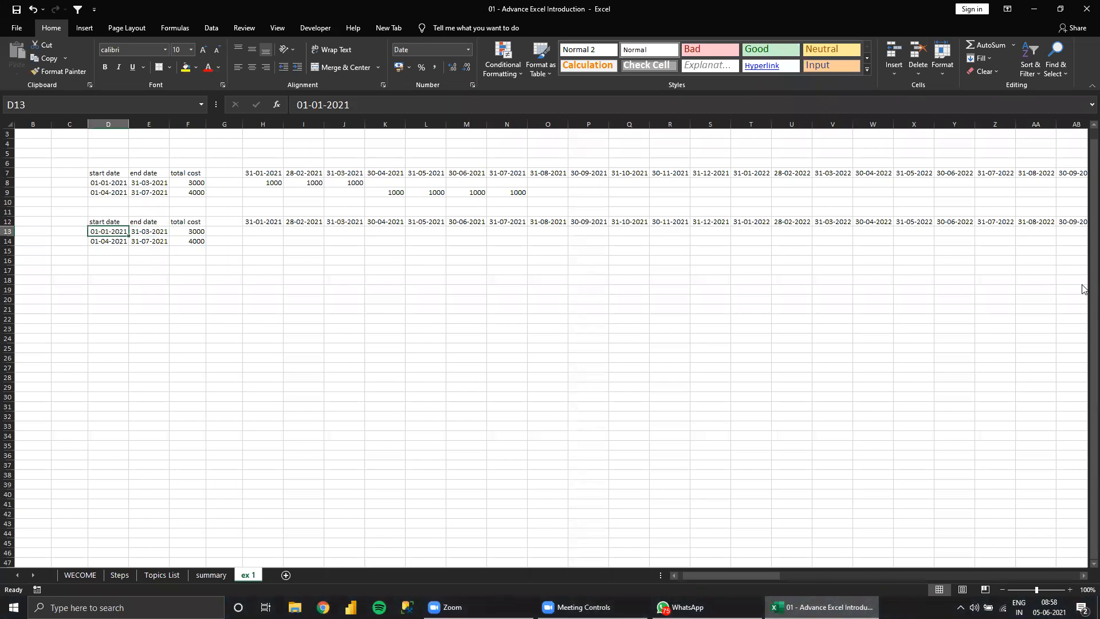
Enter the formula =+F13/3 in G13 to calculate the monthly cost.
key(Right)
key(Right)
key(Right)
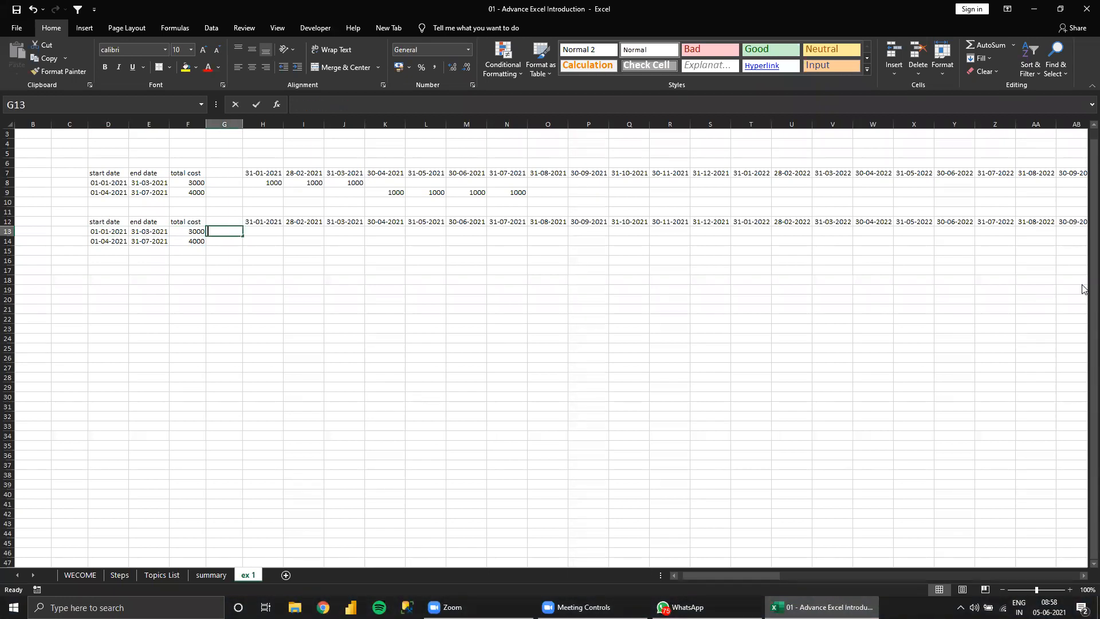
text(+)
key(Left)
text(/)
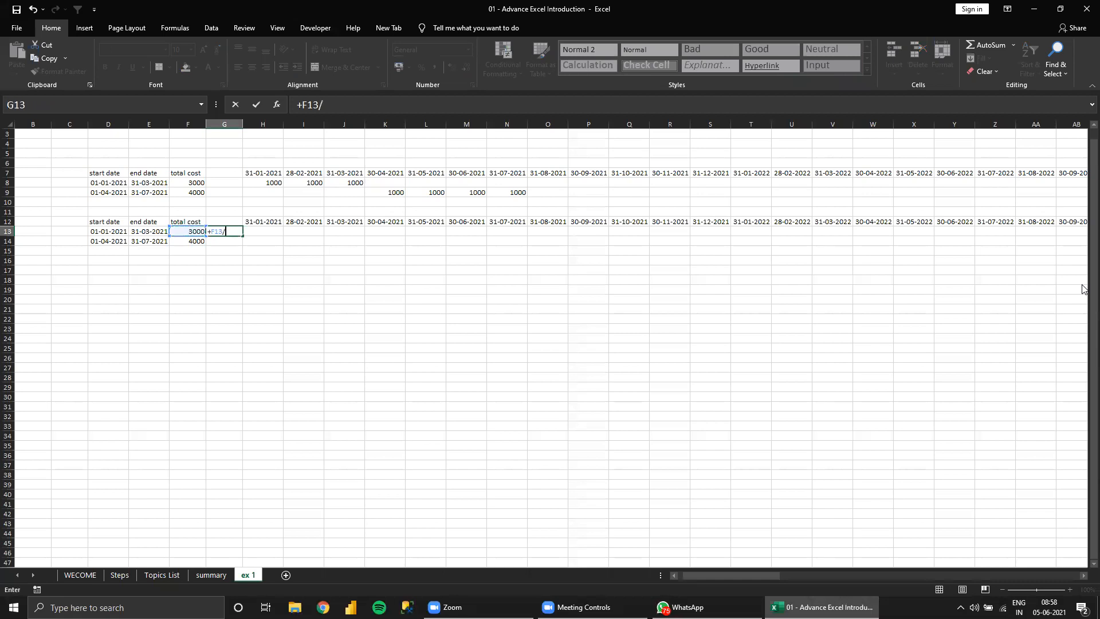
key(Up)
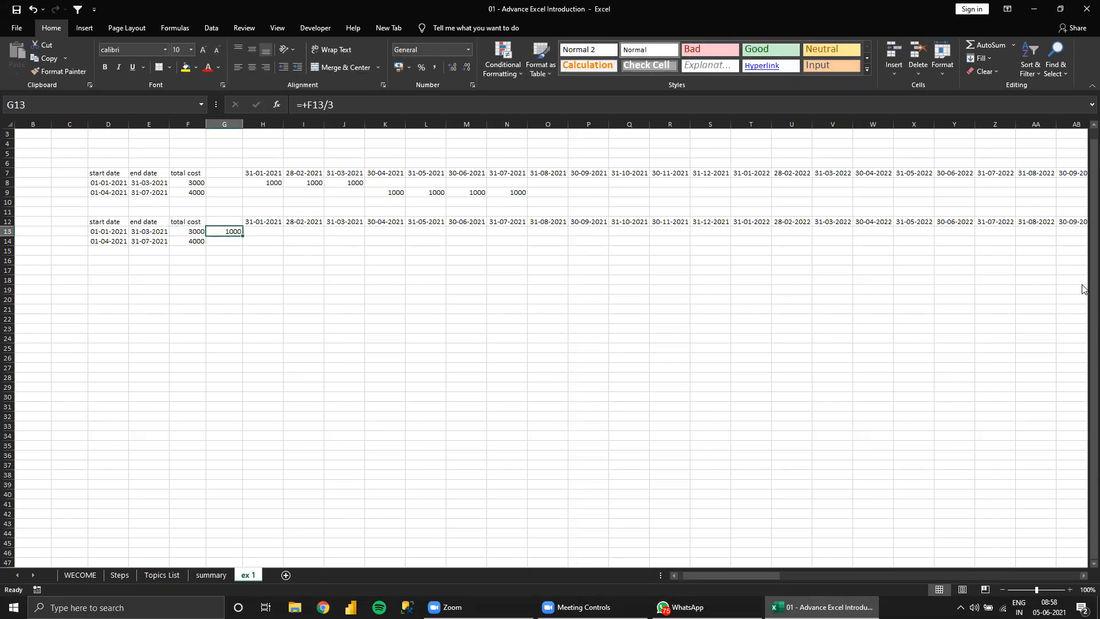
Check the divisor in G13's formula and try a wider column G, undoing the width change.
key(Left)
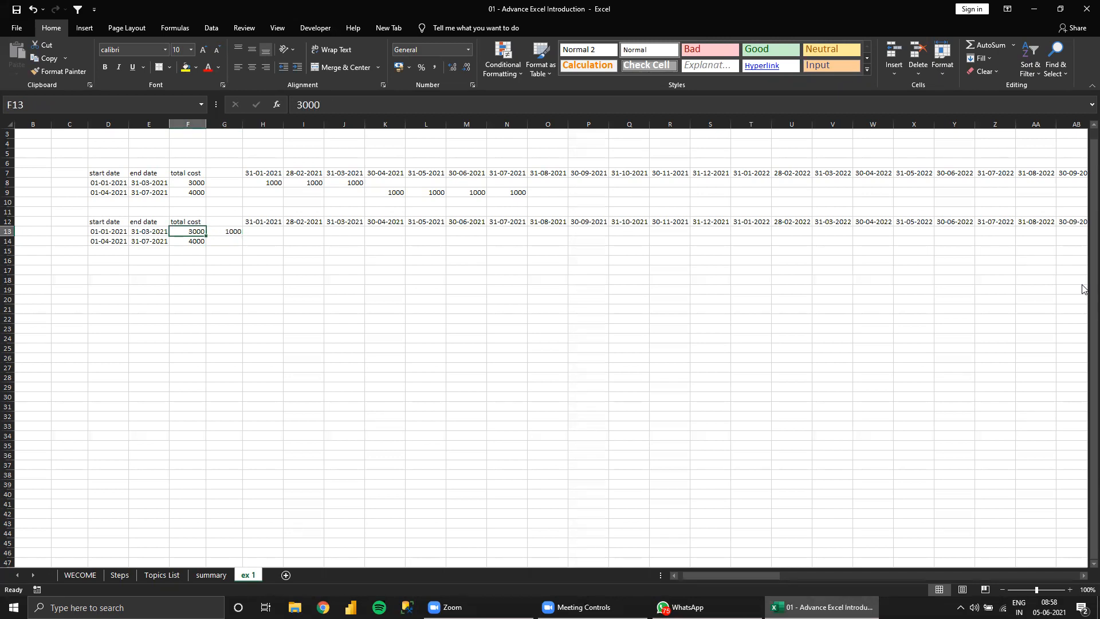
key(Right)
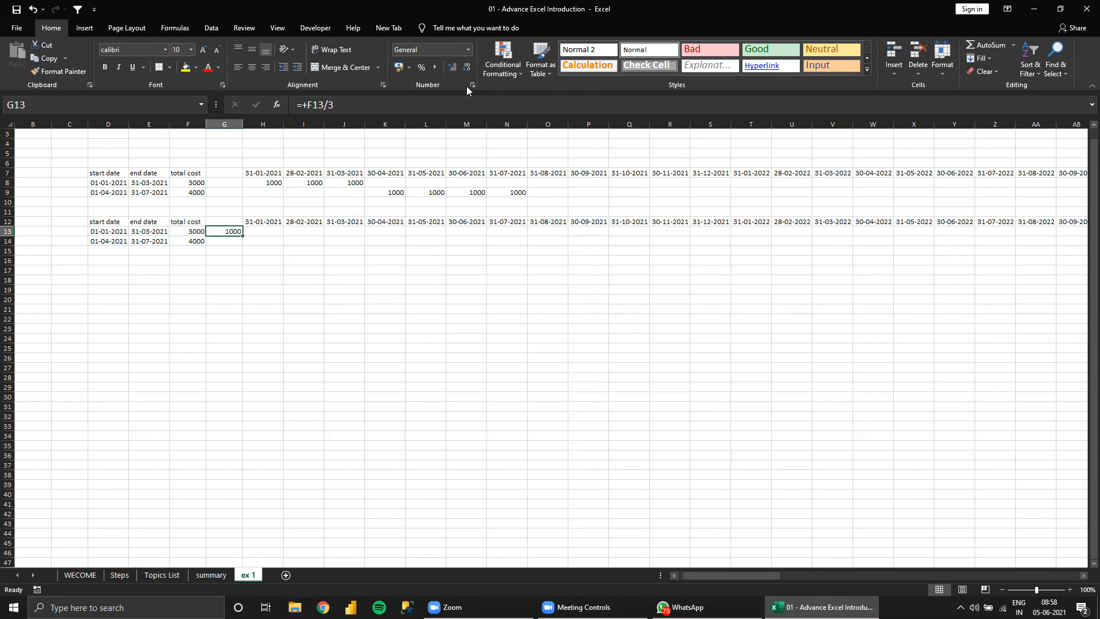
click(327, 104)
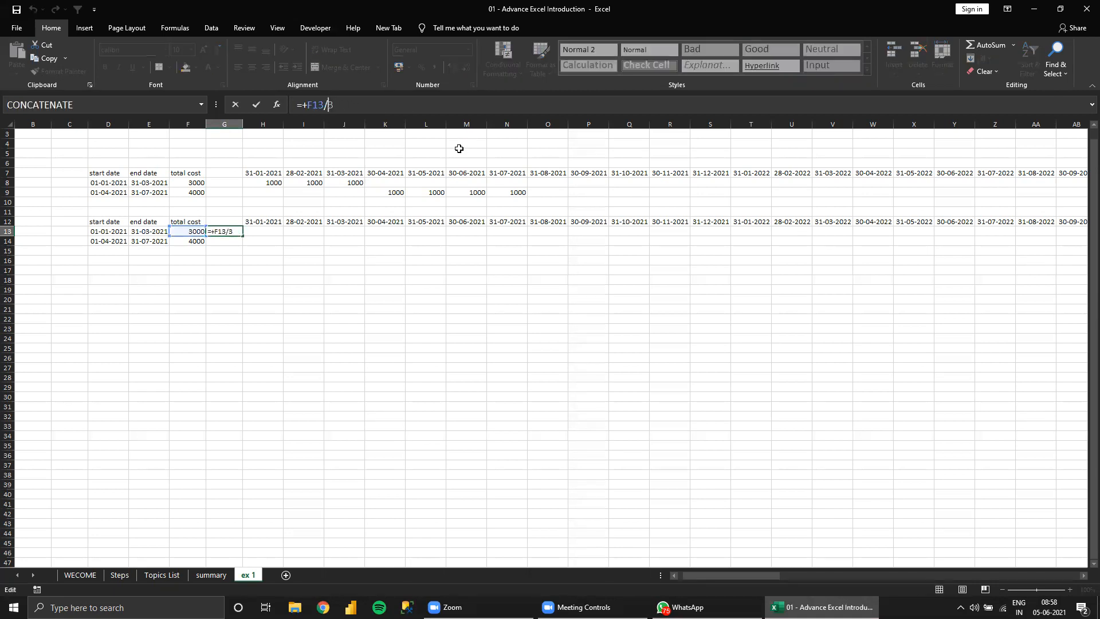
key(Escape)
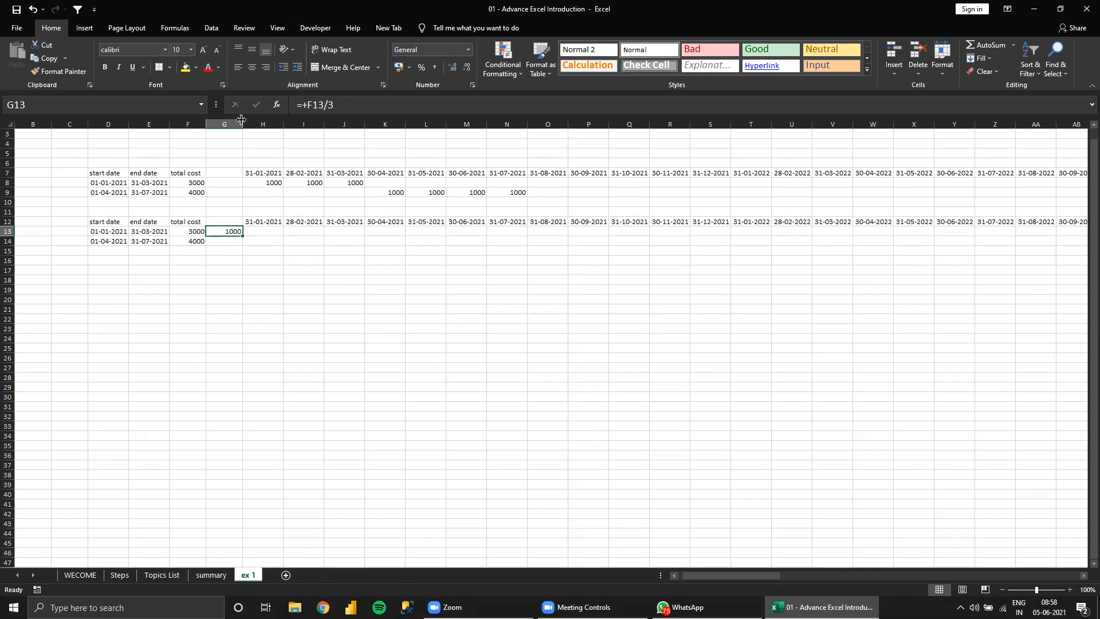
drag(244, 123, 298, 128)
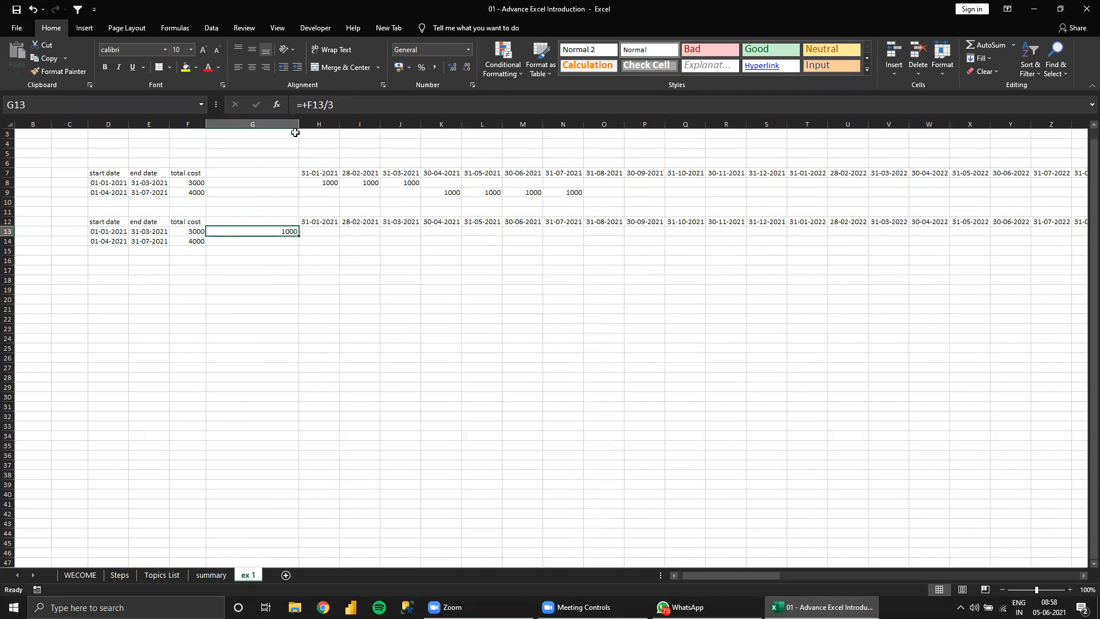
key(ctrl+z)
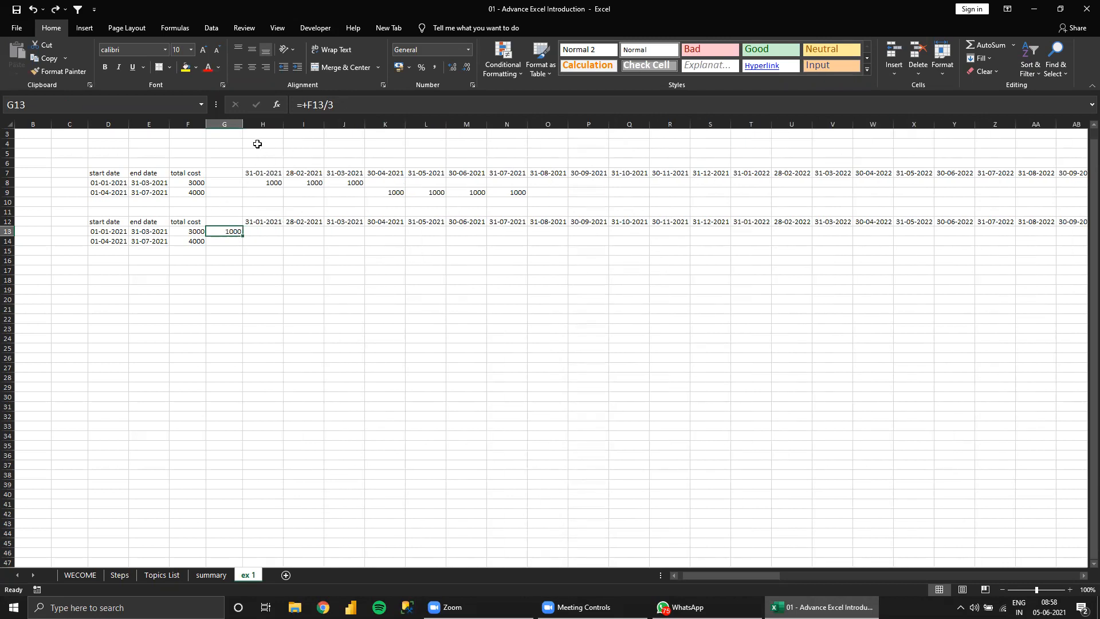
Insert three blank columns before column H, between the total cost data and the monthly dates.
click(262, 123)
key(ctrl+shift+plus)
key(ctrl+shift+plus)
key(ctrl+shift+plus)
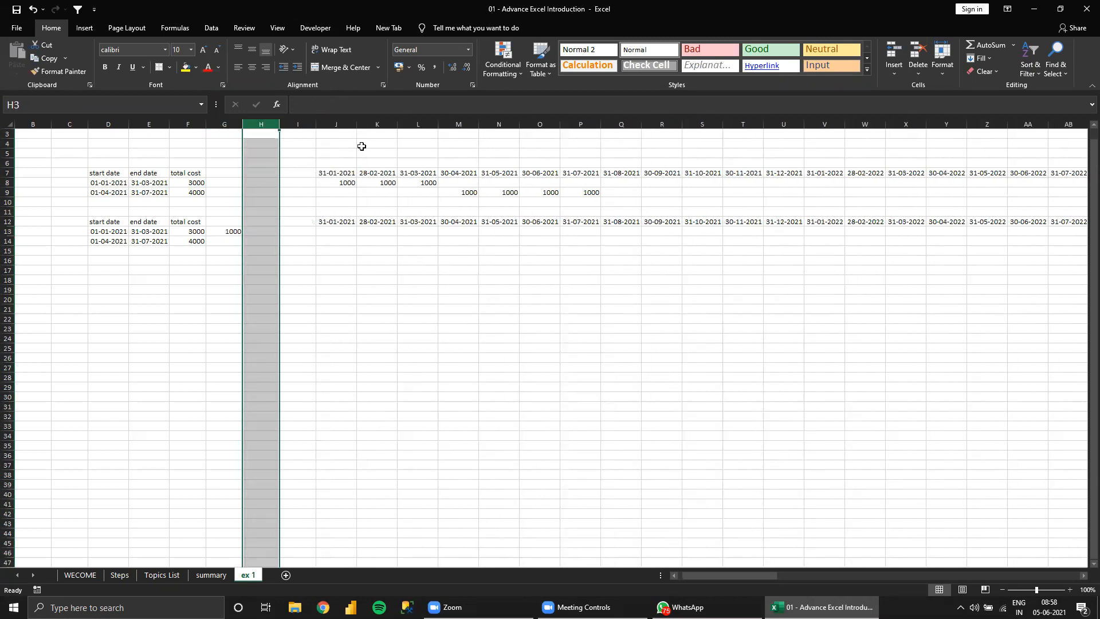
Enter the header Months in G12, beside the total cost header.
click(234, 232)
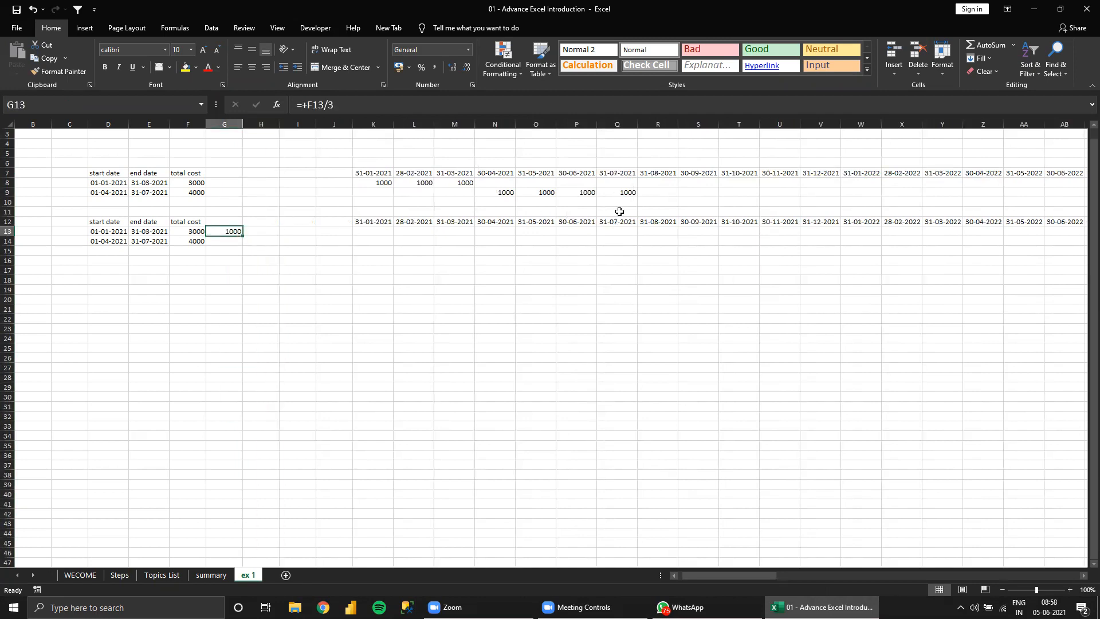
key(Up)
text(mon)
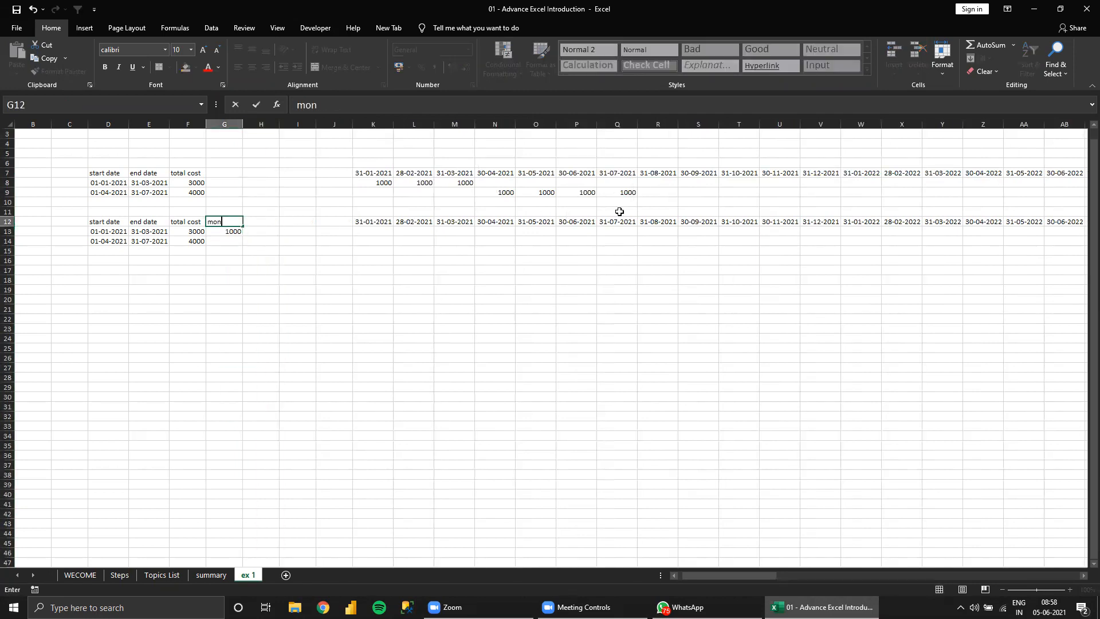
text(ths)
key(Return)
key(Up)
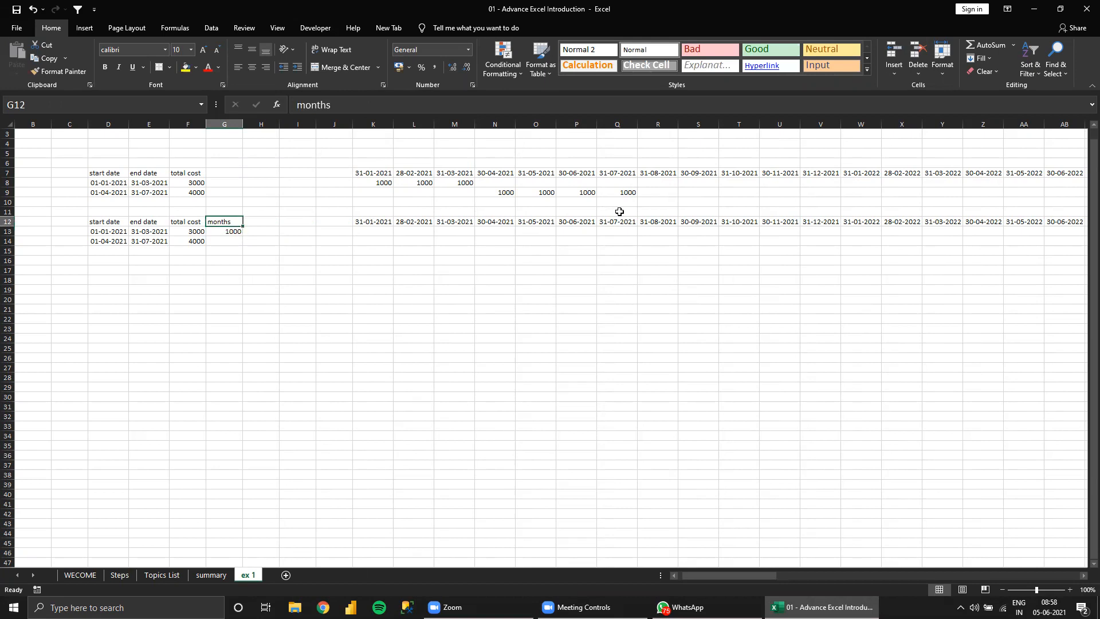
text(Monh)
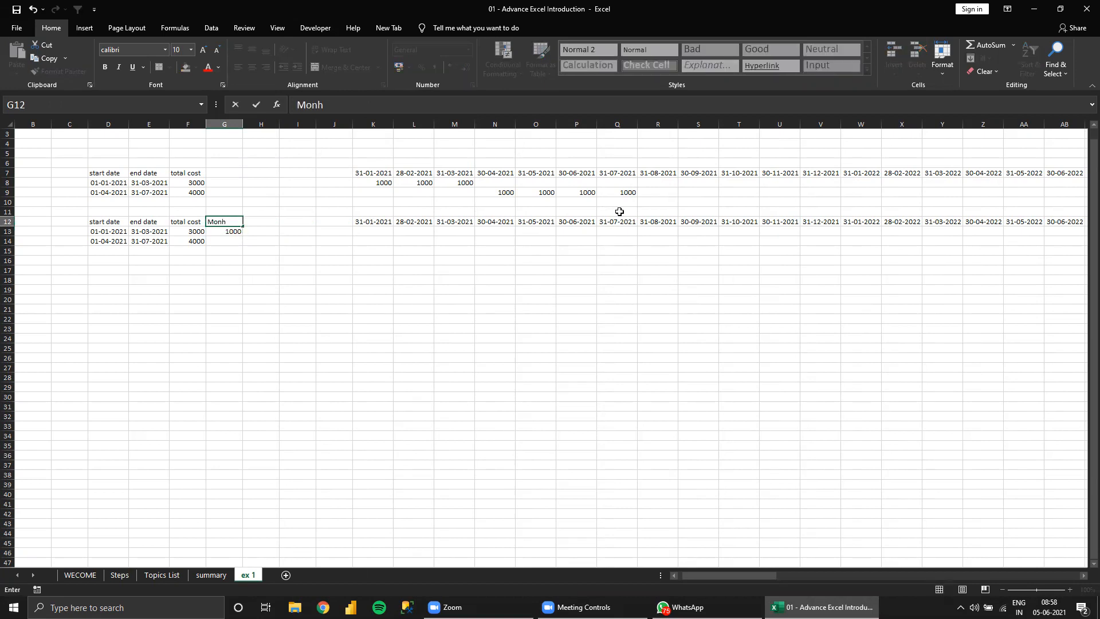
key(BackSpace)
text(ths)
key(Return)
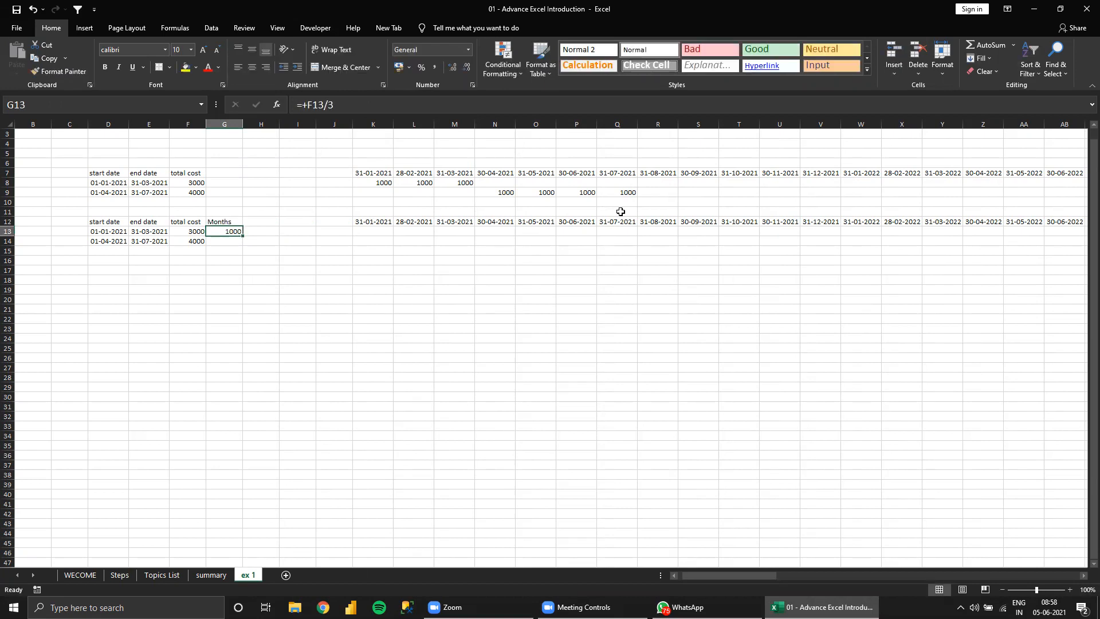
Compare the start and end dates in D13 and E13 as inputs for the month count.
key(Left)
key(Left)
key(Left)
key(Right)
key(Right)
key(Left)
key(Left)
Enter =DATEDIF(D13,E13,"m") in G13 to count the months between the start and end dates.
key(Right)
key(Right)
key(Right)
text(=dated)
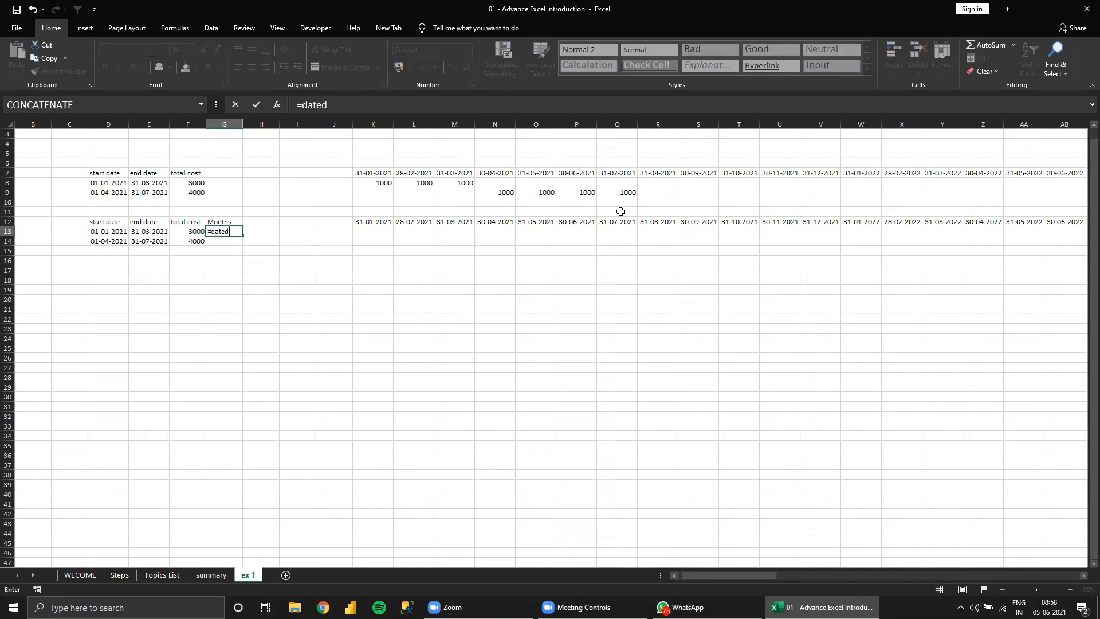
text(if)
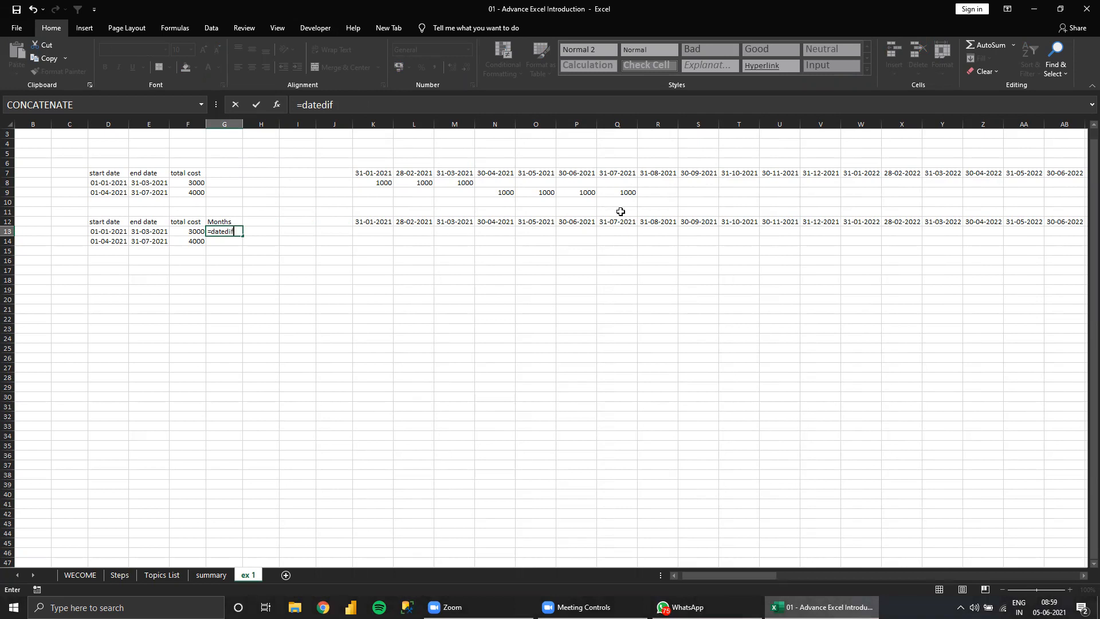
key(BackSpace)
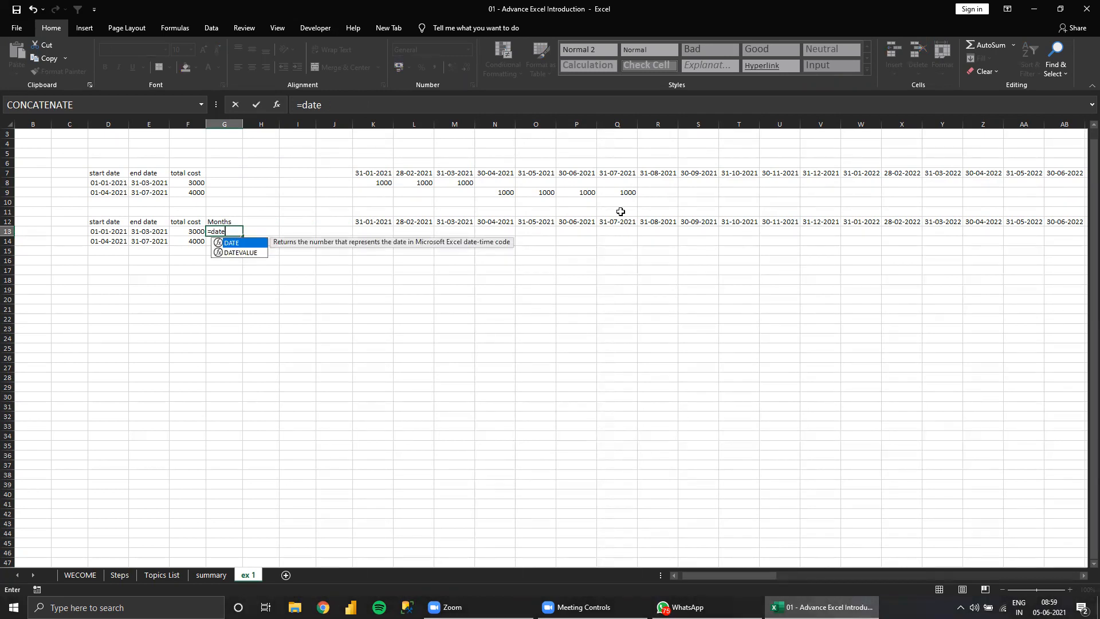
key(Tab)
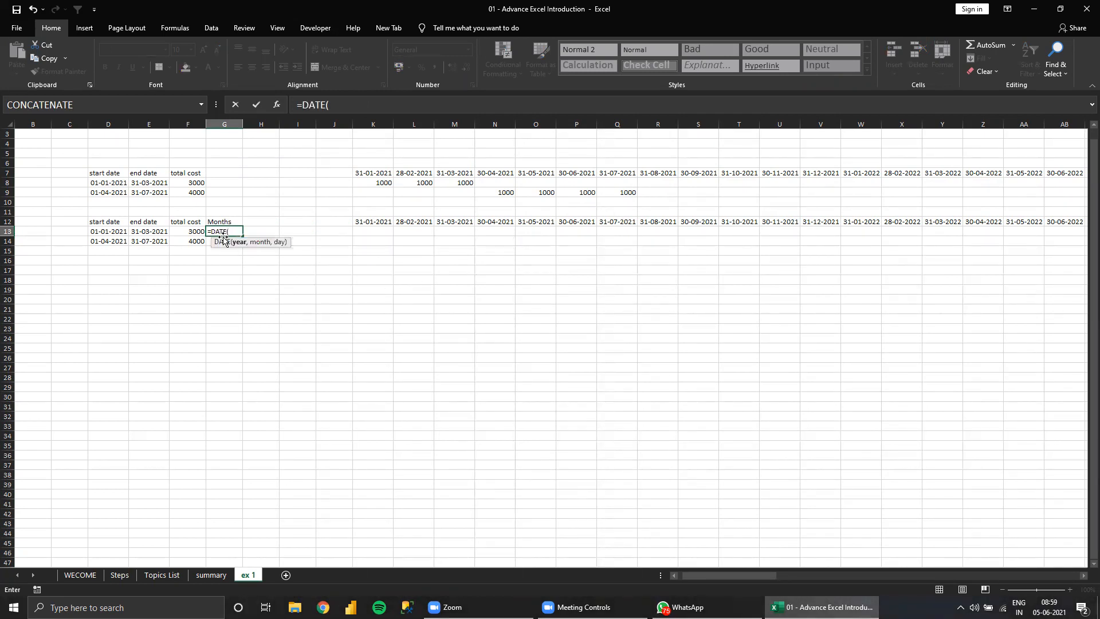
key(BackSpace)
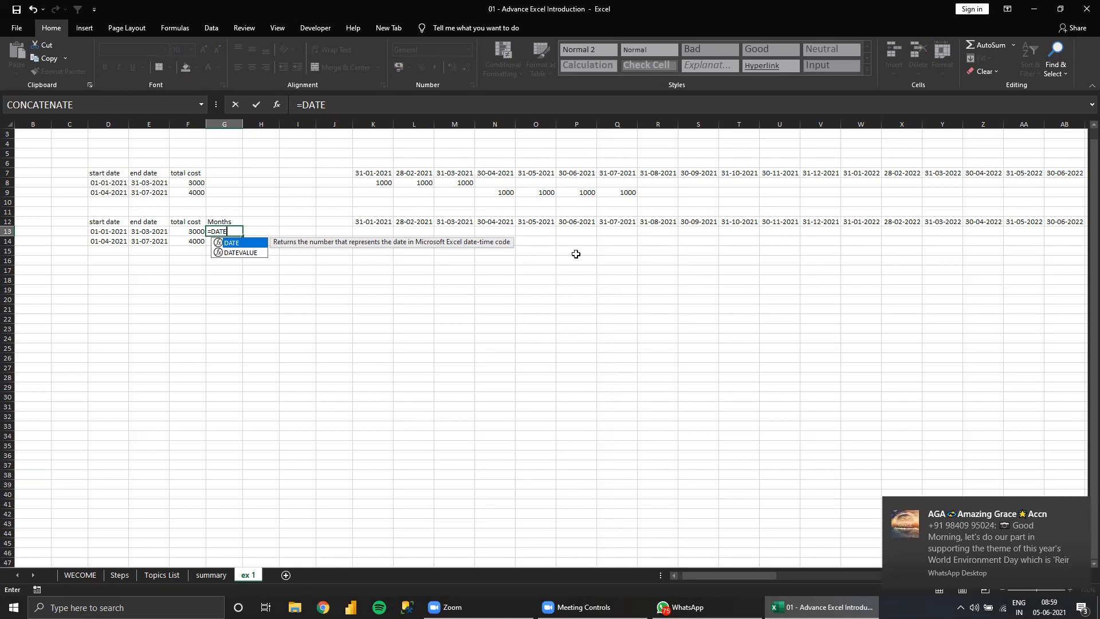
text(dif()
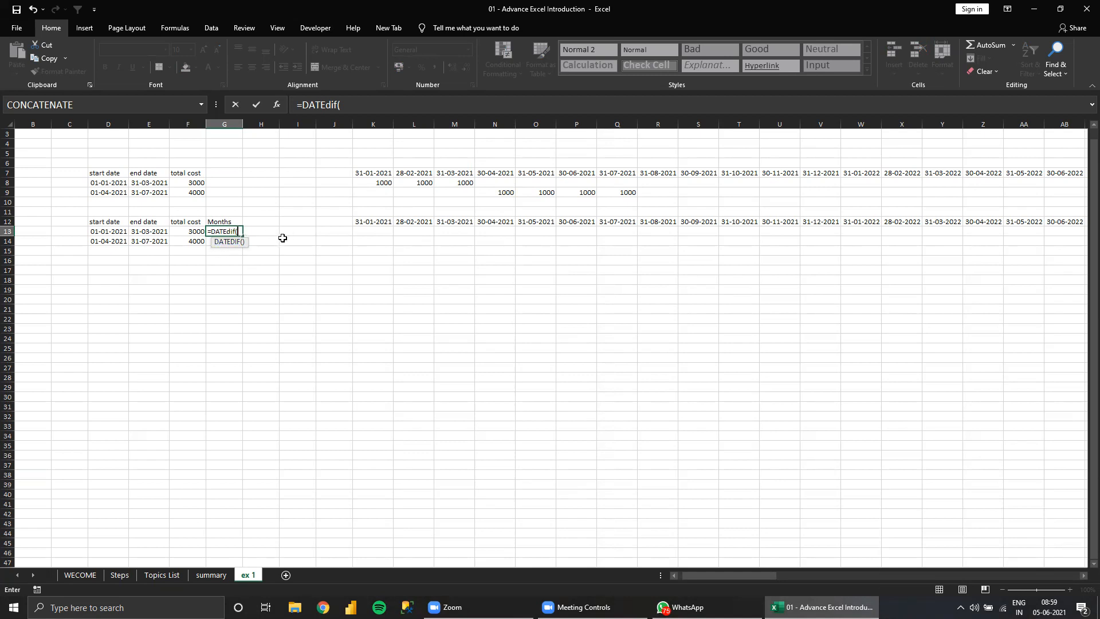
click(114, 233)
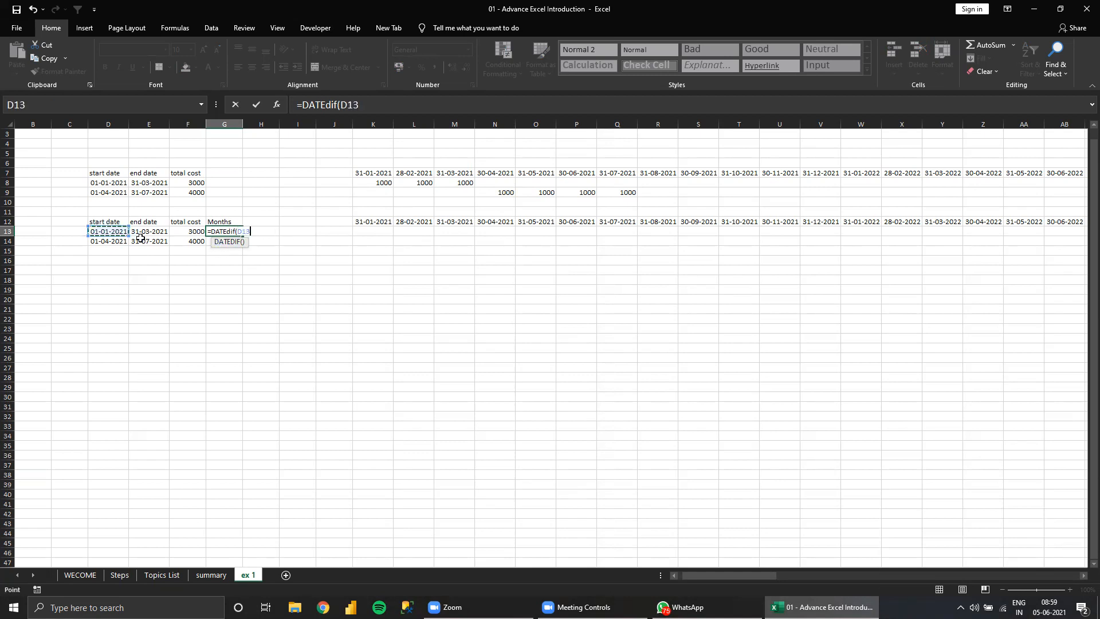
text(,)
click(149, 233)
text(,)
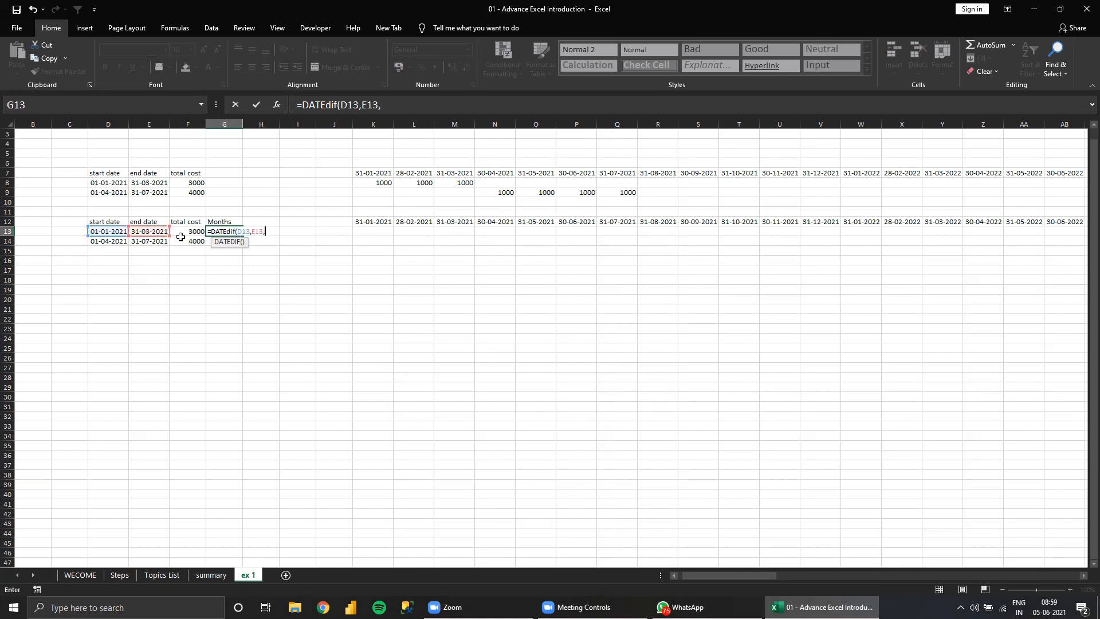
text("m)
key(ctrl+Return)
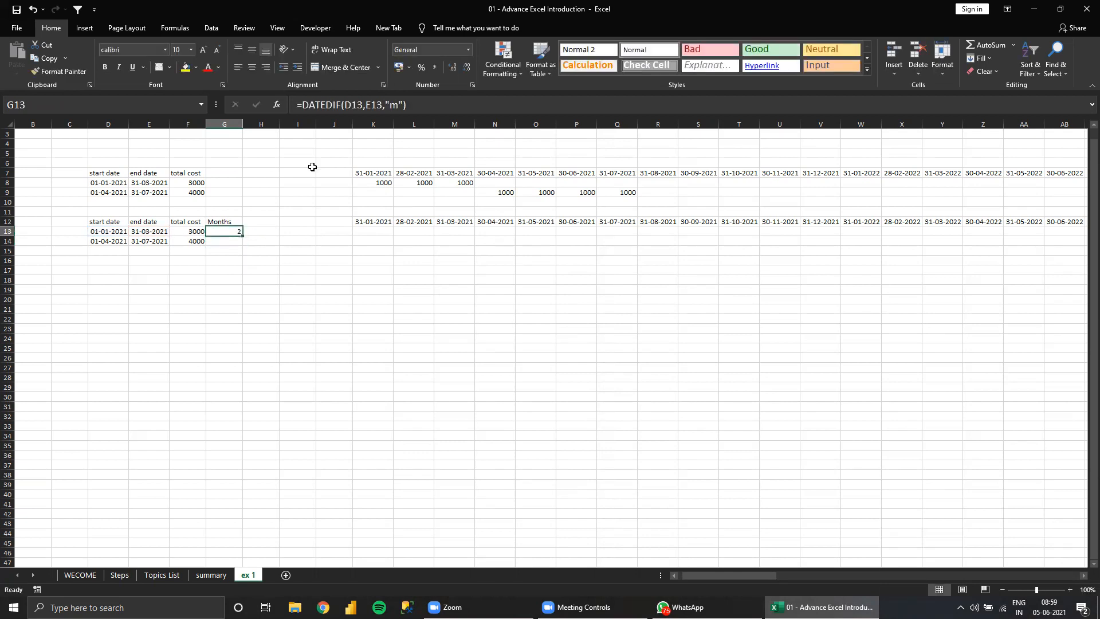
Add 1 to G13's DATEDIF result and format the cell as General.
click(418, 105)
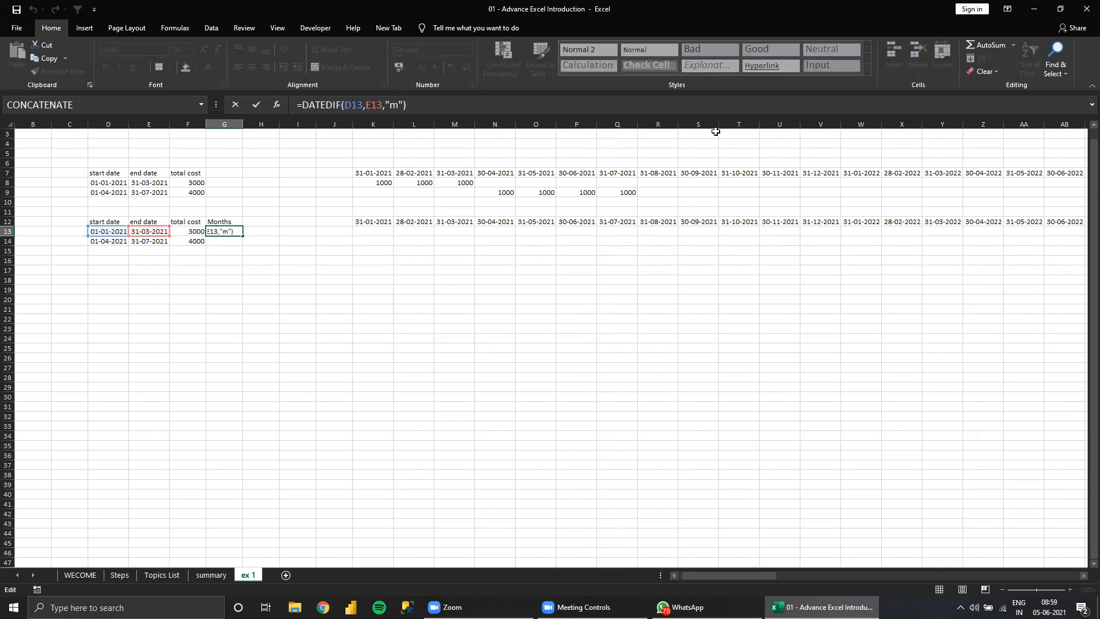
text(+1)
key(ctrl+Return)
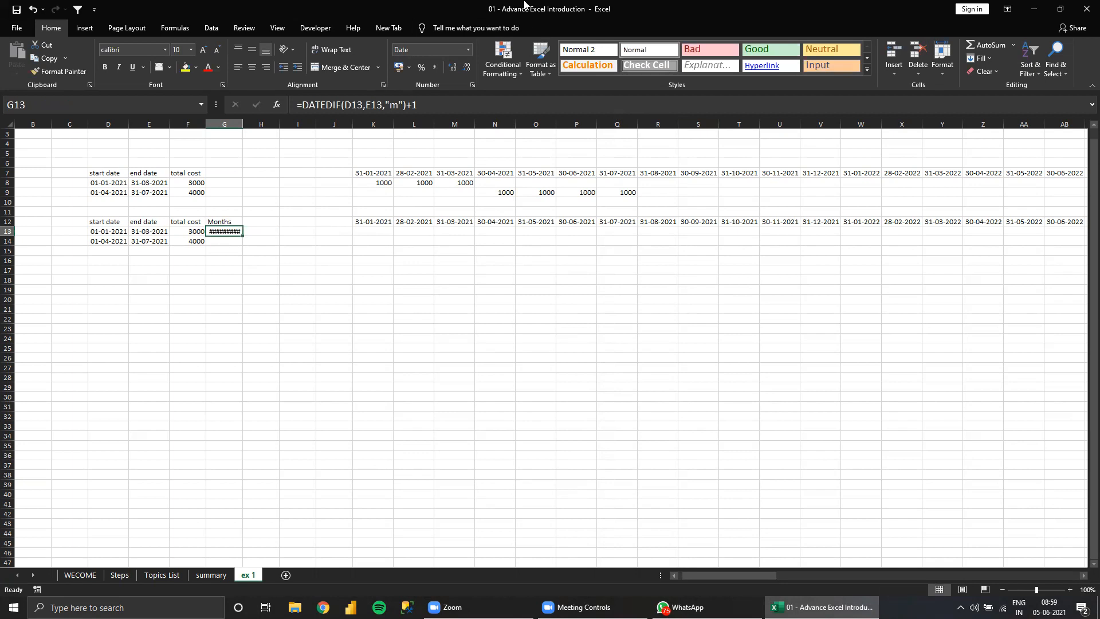
click(467, 49)
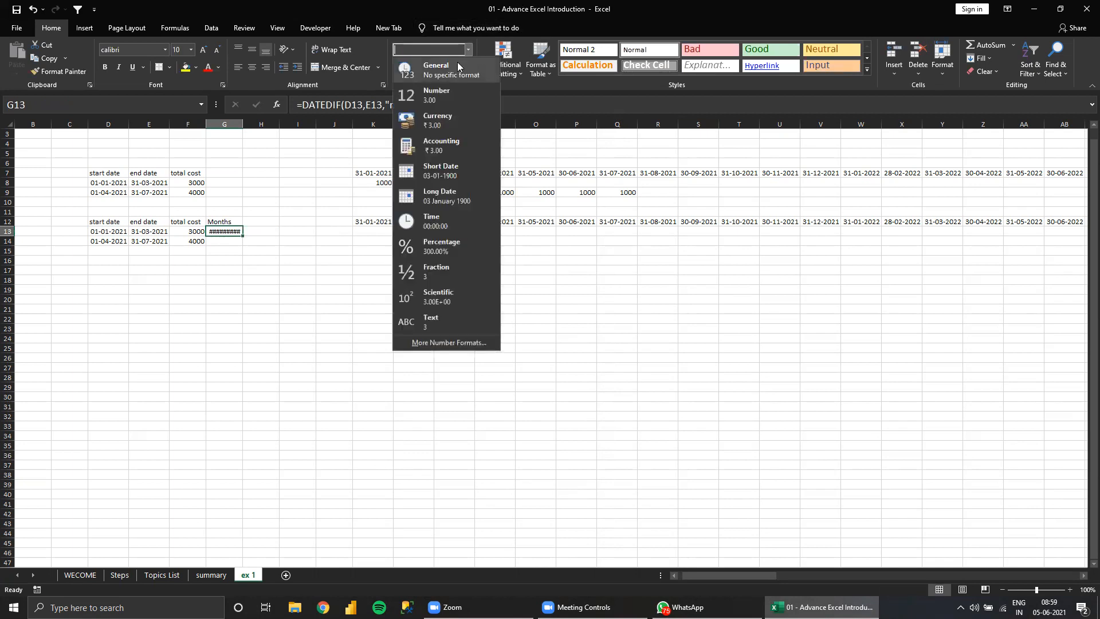
click(451, 67)
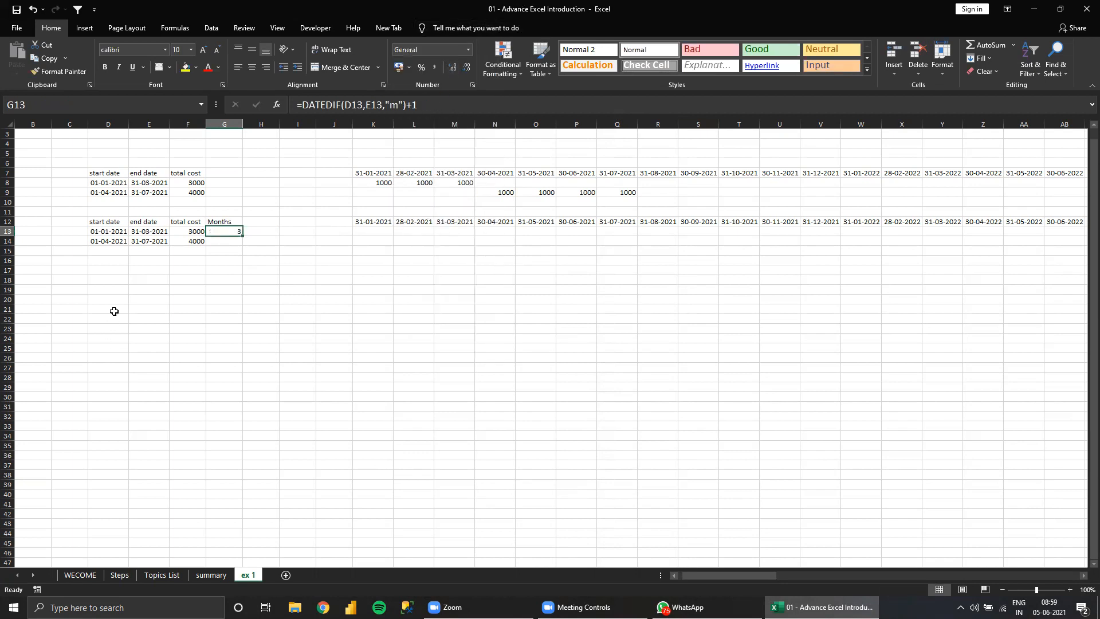
Copy the month count formula from G13 down to G14.
click(146, 230)
click(105, 234)
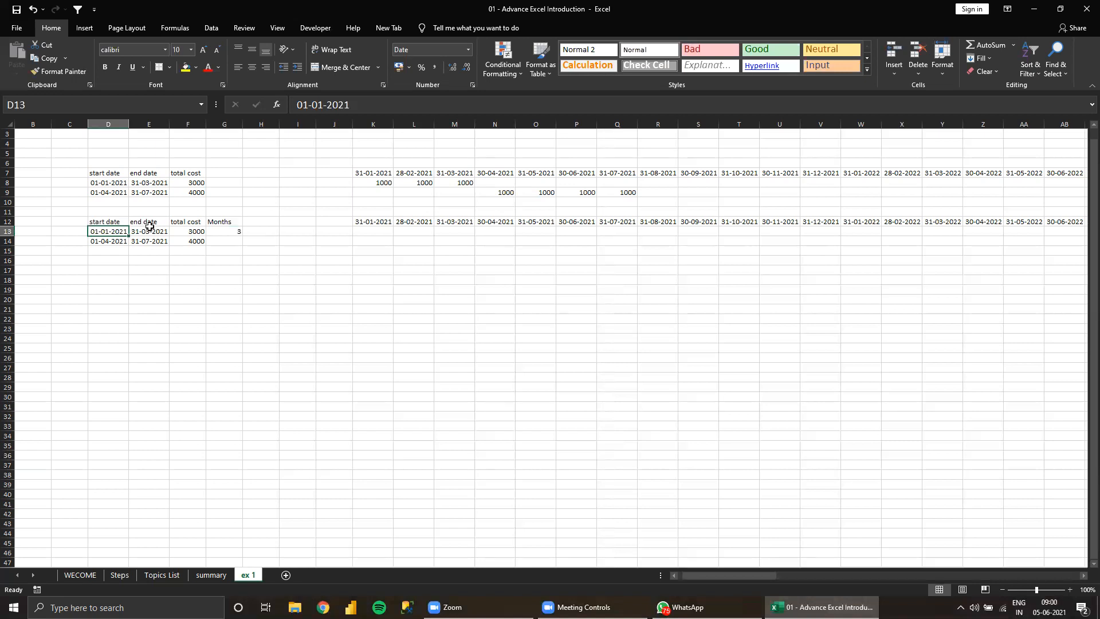
click(238, 231)
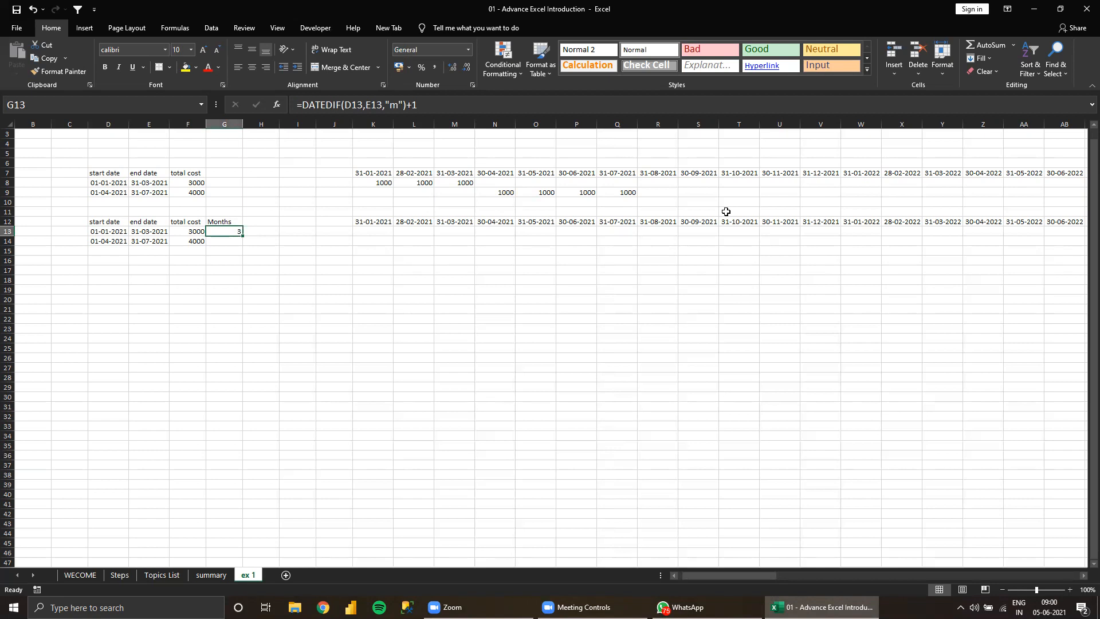
key(ctrl+c)
key(Down)
key(Return)
Enter the header monthly cost in H12, beside the Months header.
key(Up)
key(Up)
key(Up)
key(Up)
key(Down)
key(Down)
key(Down)
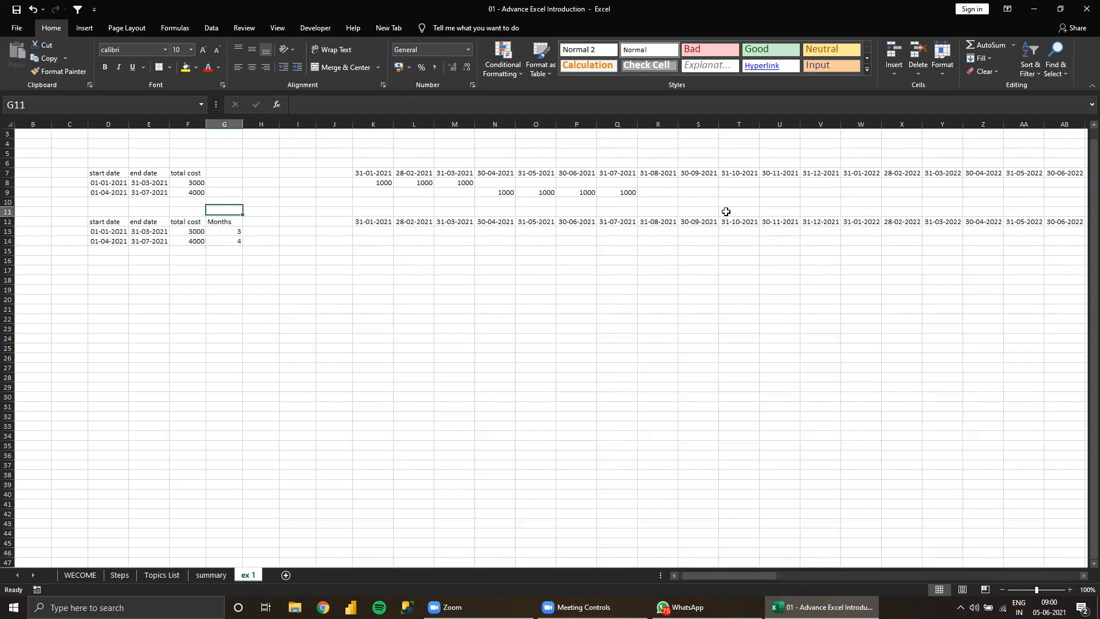
key(Right)
key(Up)
text(al)
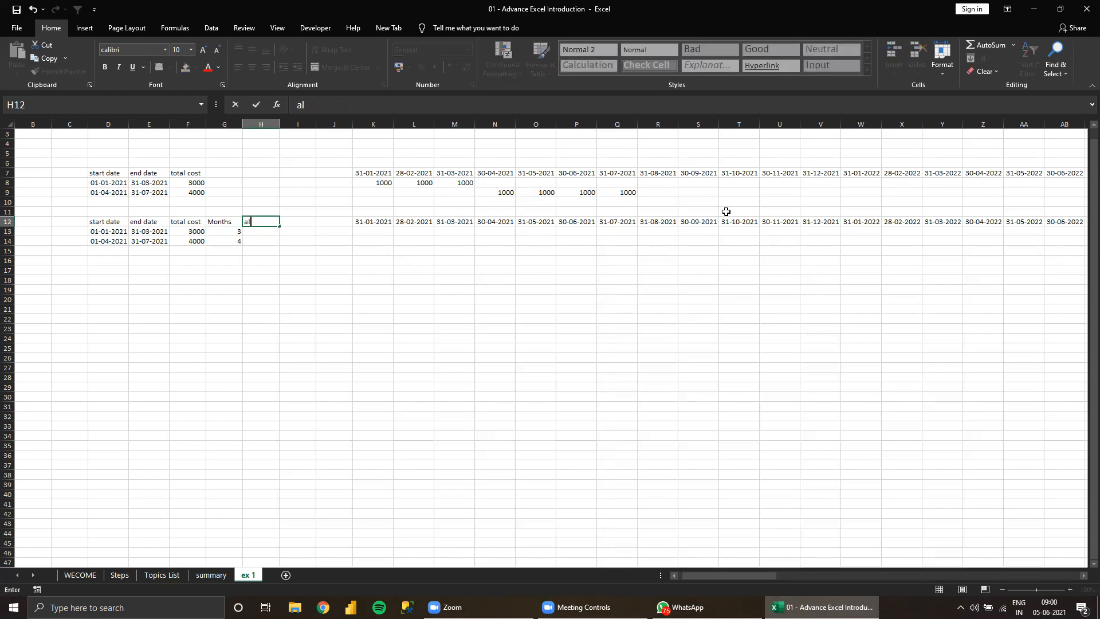
text(locat)
key(BackSpace)
key(BackSpace)
key(BackSpace)
key(BackSpace)
key(BackSpace)
text(monthly cost)
key(Return)
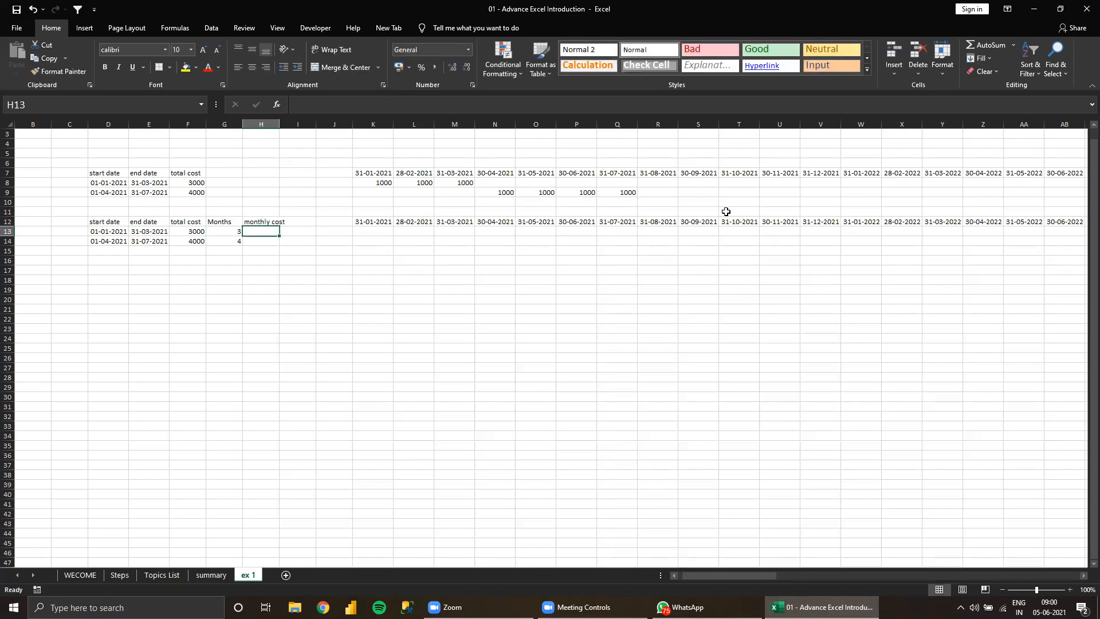
Enter a formula in H13 that divides the total cost in F13 by the months in G13.
text(+)
key(Left)
key(Left)
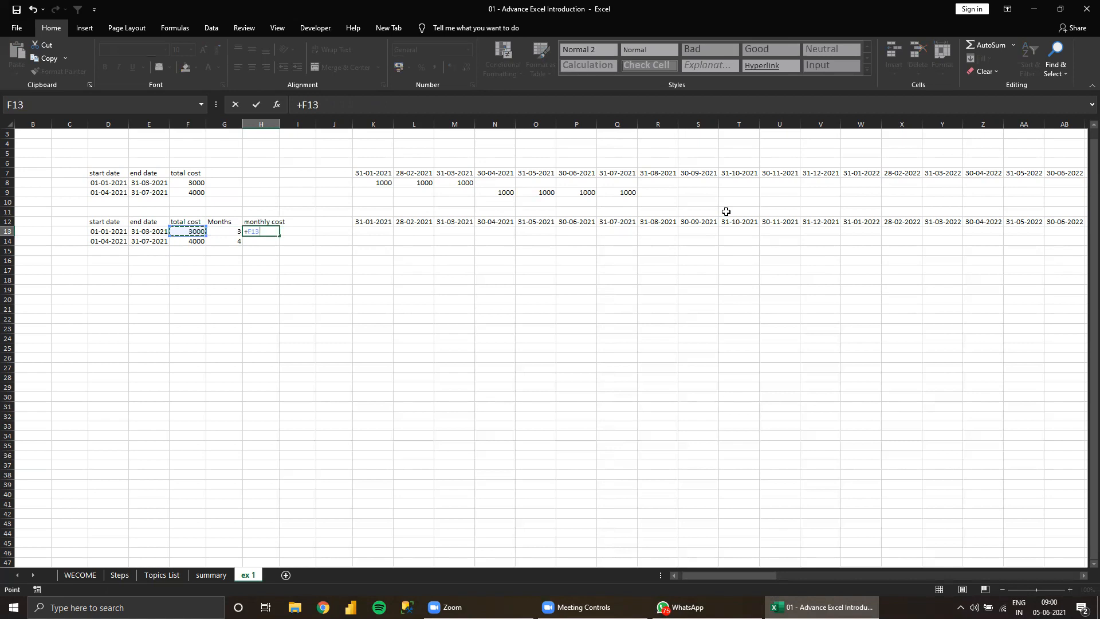
text(/)
key(Left)
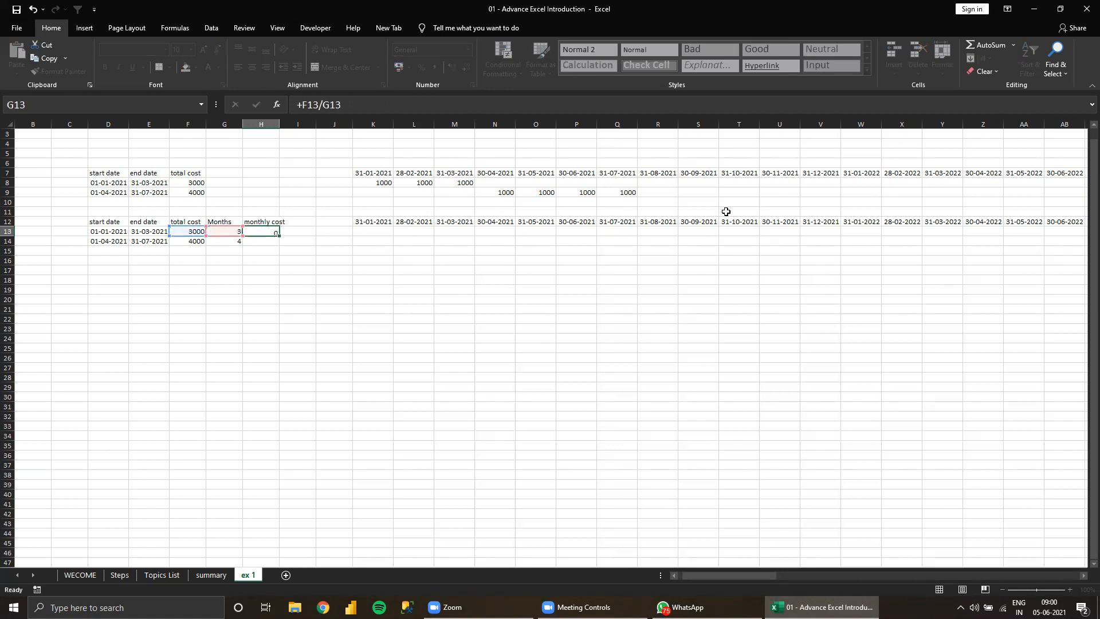
key(Return)
Copy the monthly cost formula from H13 down to H14.
key(Up)
key(ctrl+c)
key(Down)
key(Return)
key(Up)
key(Left)
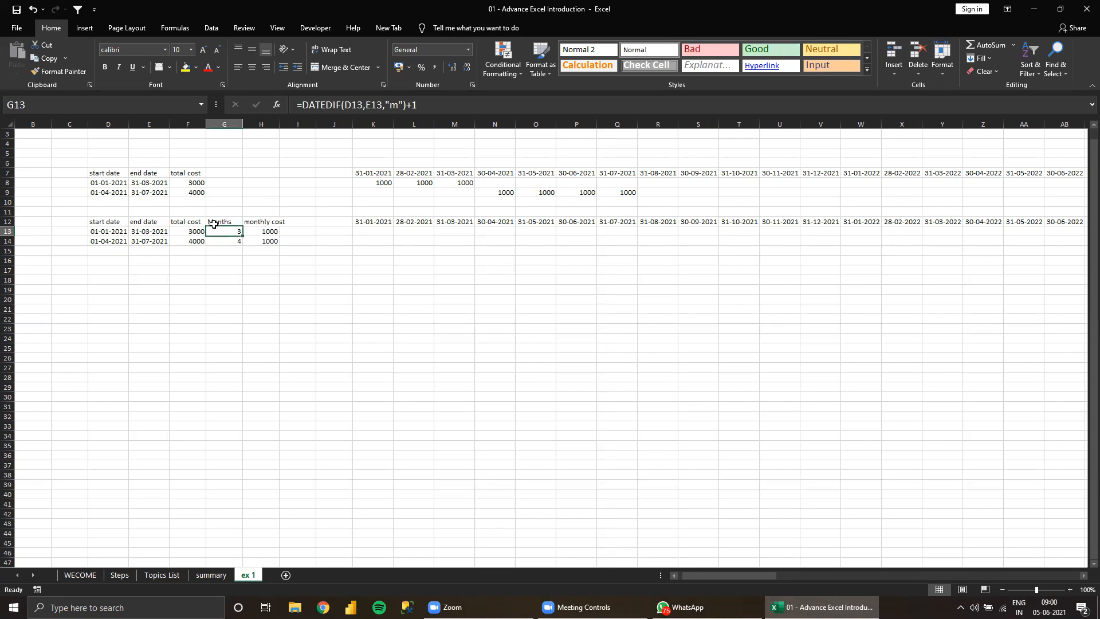
Fill the Months and monthly cost header cells G12 and H12 with orange.
drag(214, 224, 232, 239)
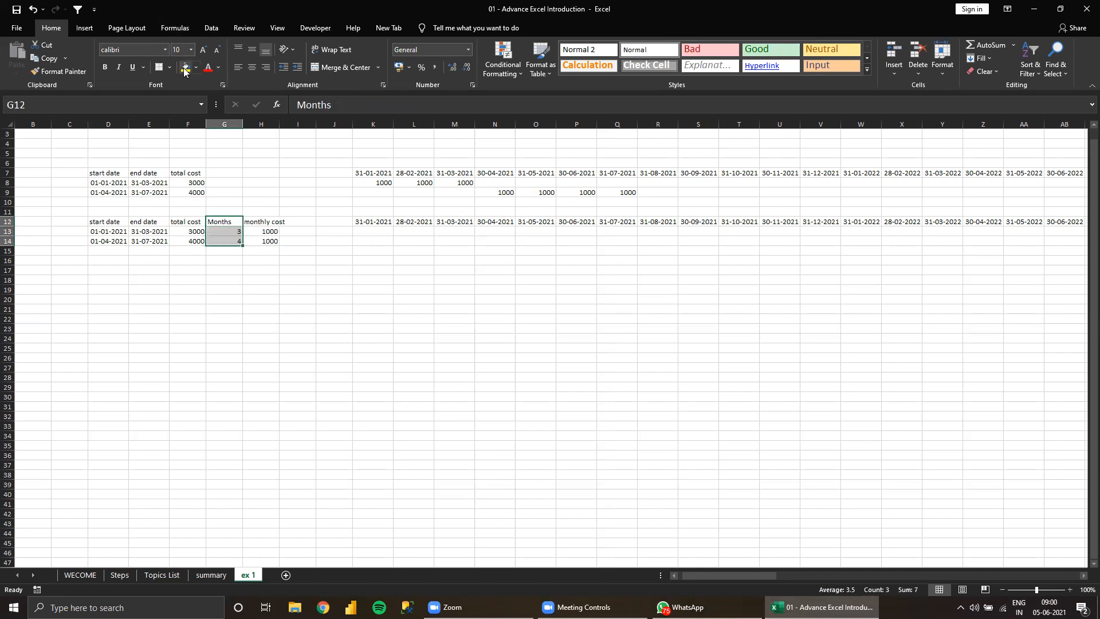
click(222, 221)
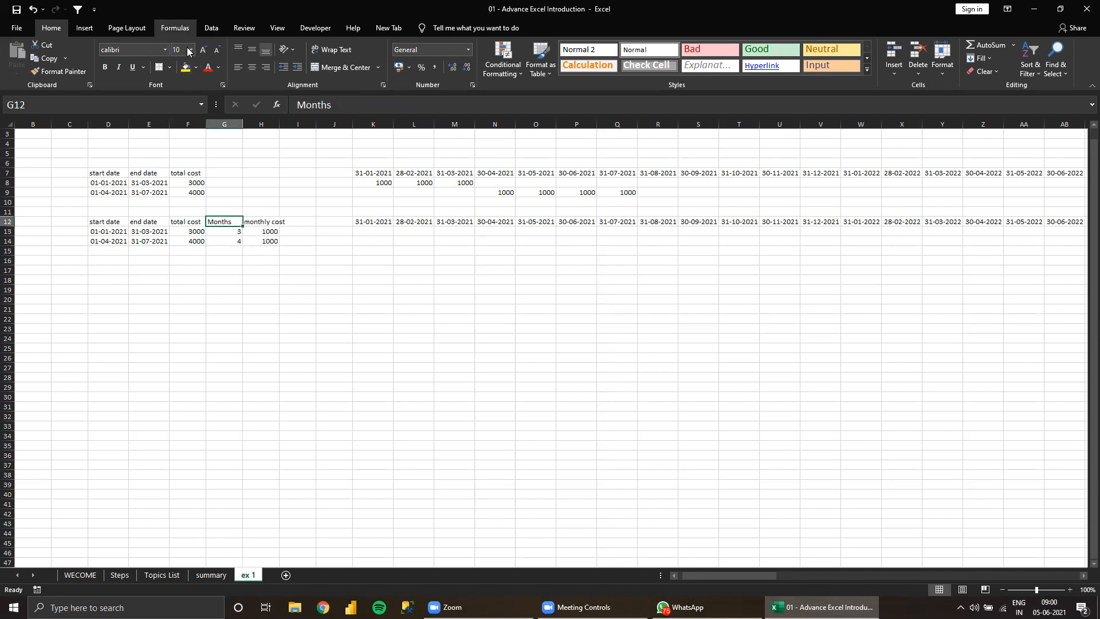
click(195, 67)
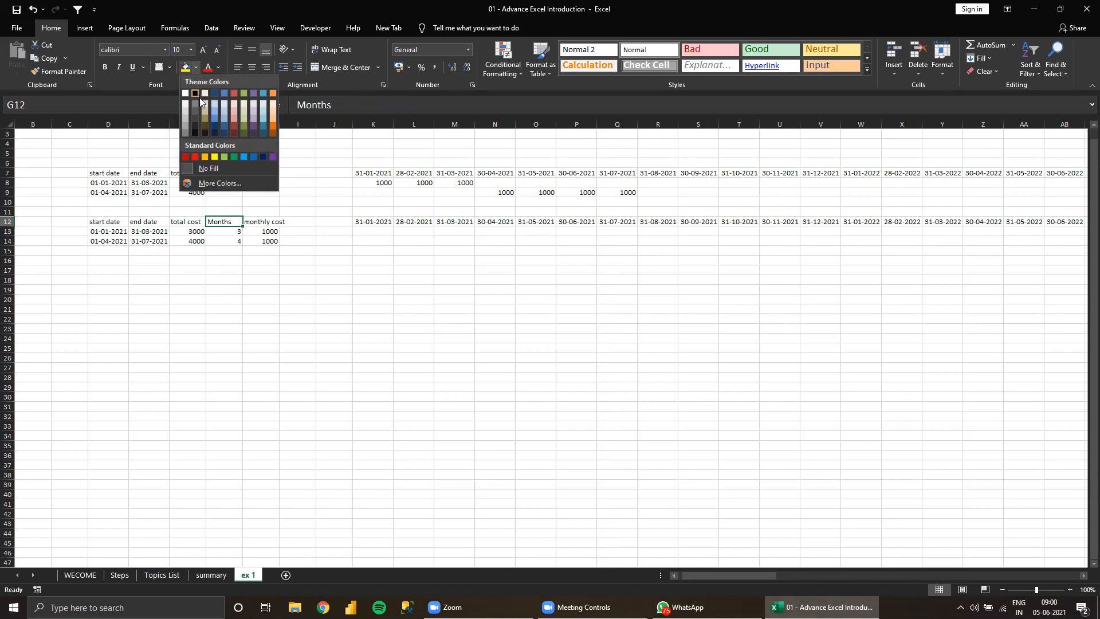
click(205, 157)
click(274, 224)
click(190, 67)
click(266, 232)
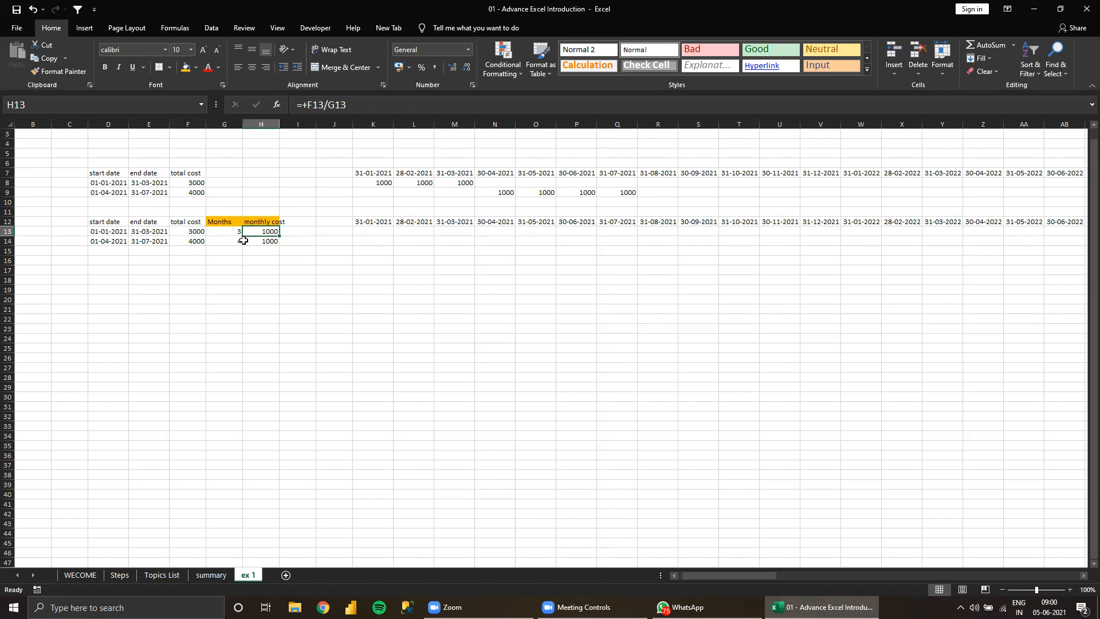
Compare the month-end dates in row 12, starting at K12, with the start and end dates in D13 and E13.
click(370, 222)
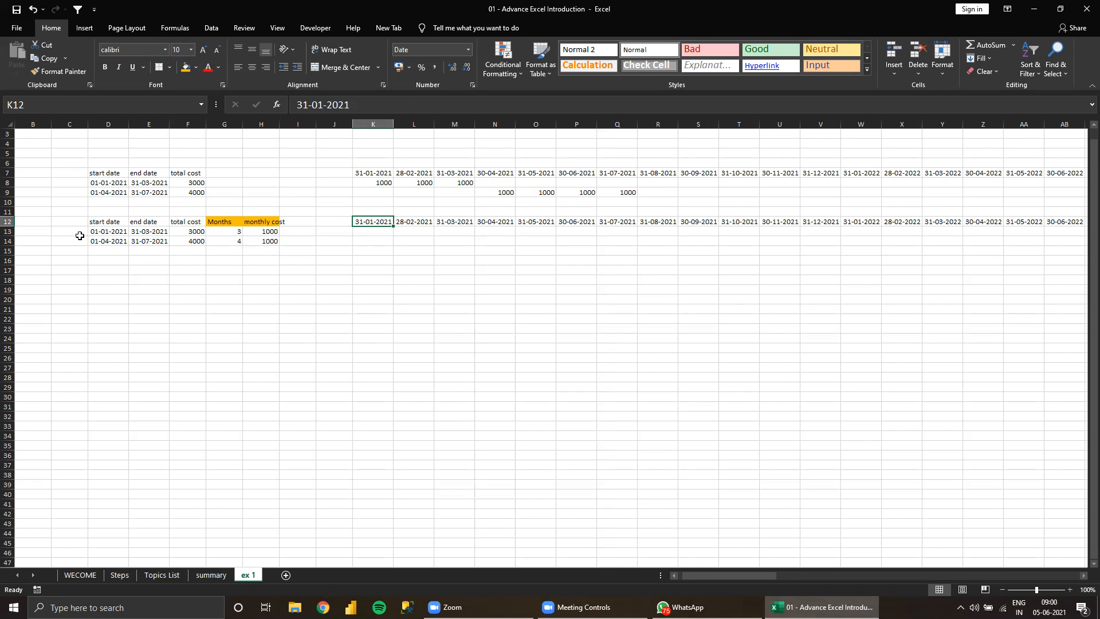
click(98, 233)
click(152, 233)
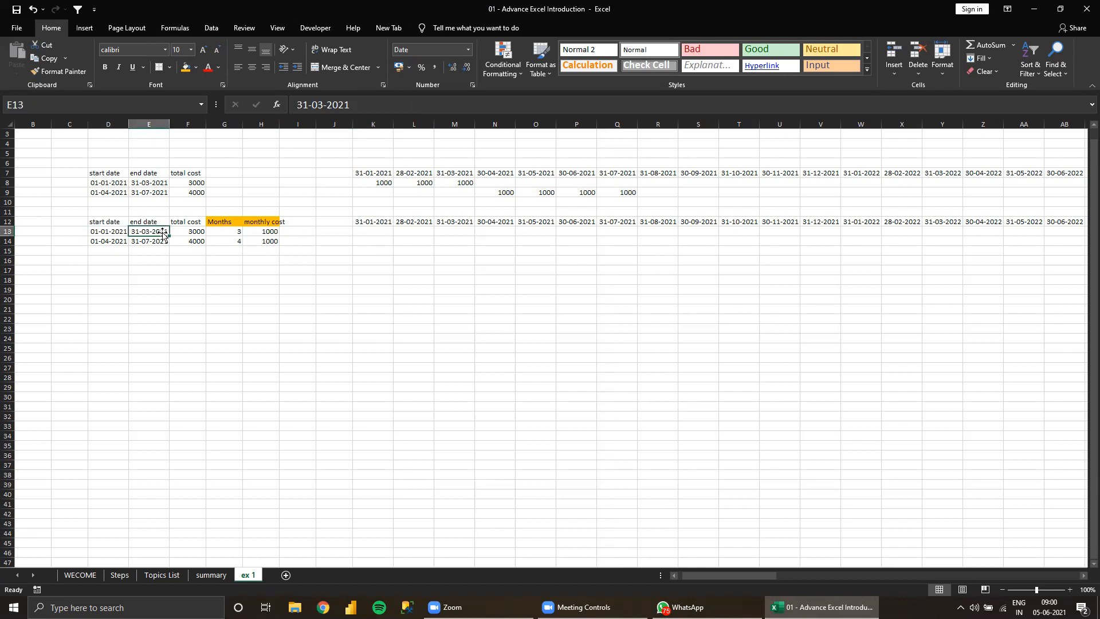
click(360, 220)
drag(460, 224, 790, 224)
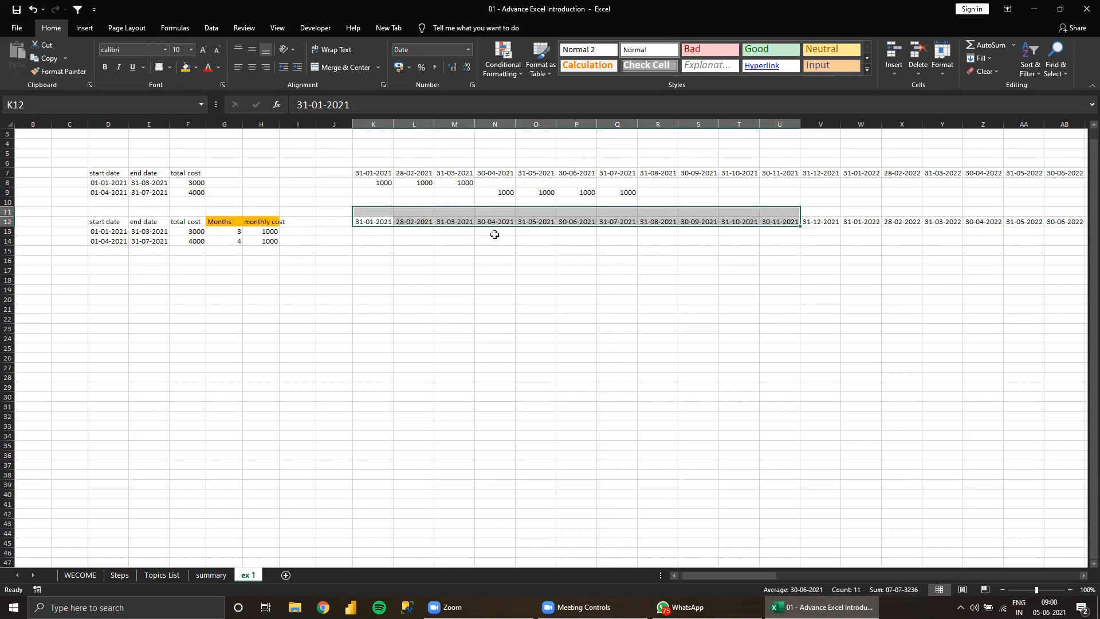
click(367, 223)
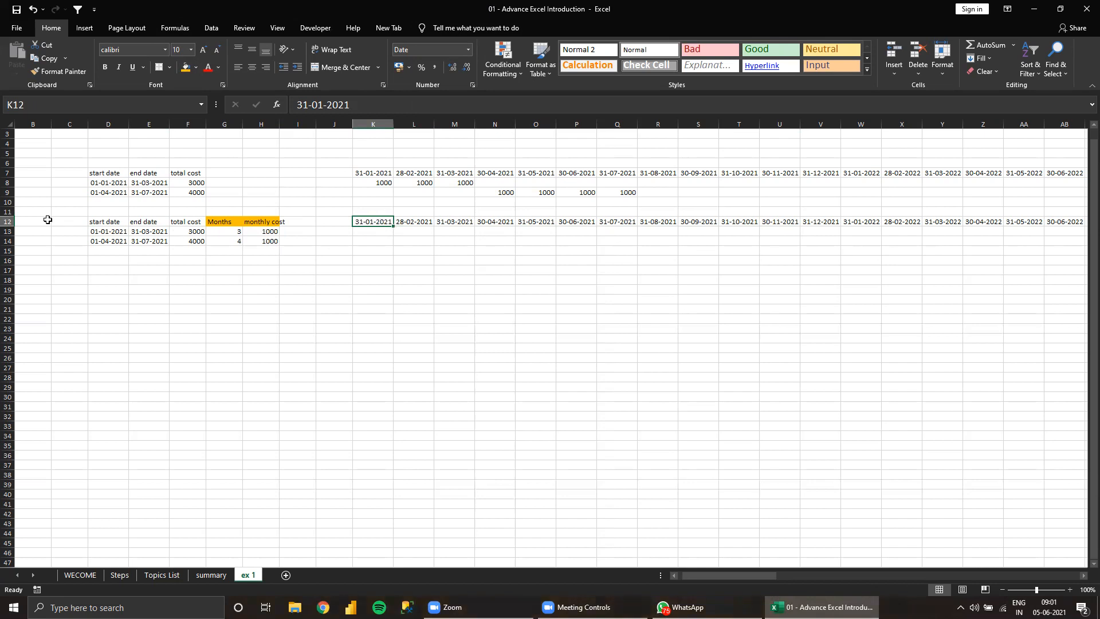
click(101, 234)
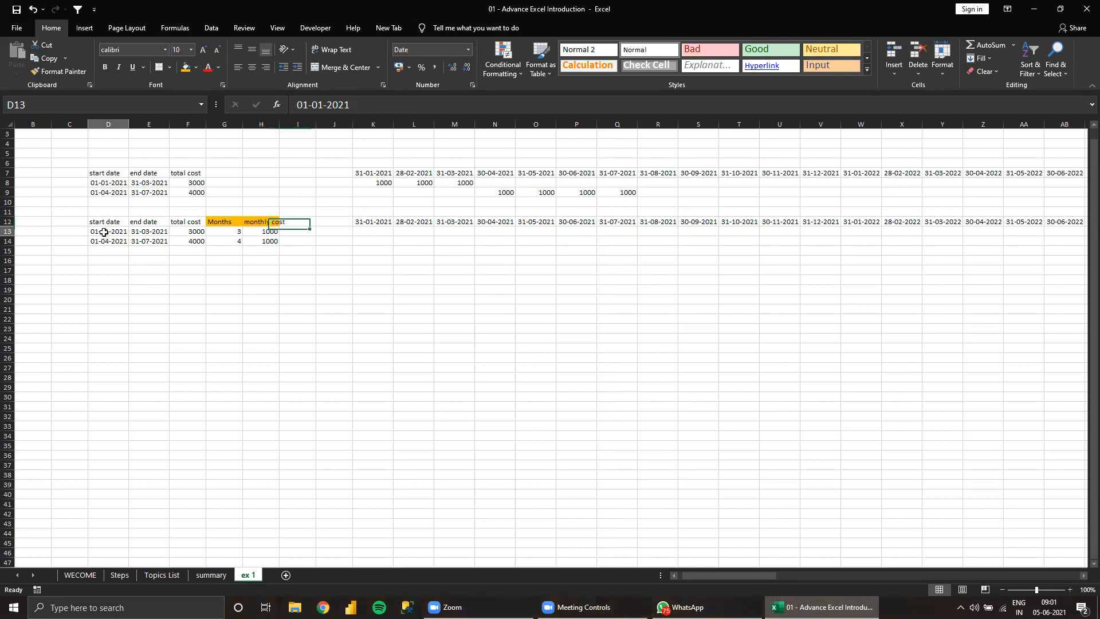
click(382, 222)
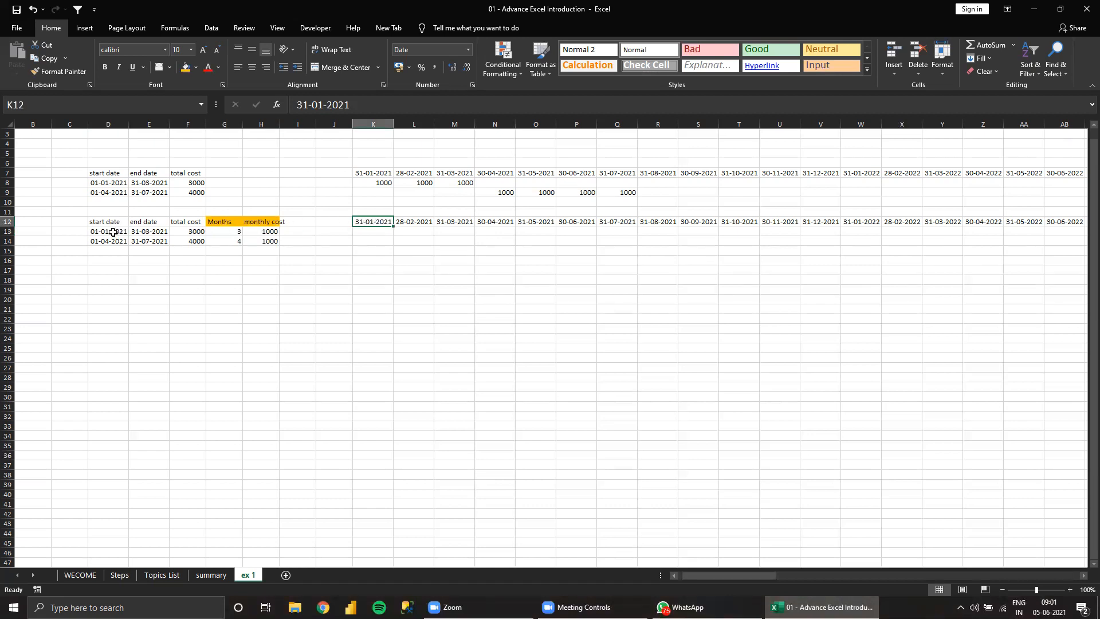
drag(120, 230, 155, 232)
Enter yes in K13 and L13 to mark January and February 2021 as falling within the first row's date range.
click(373, 232)
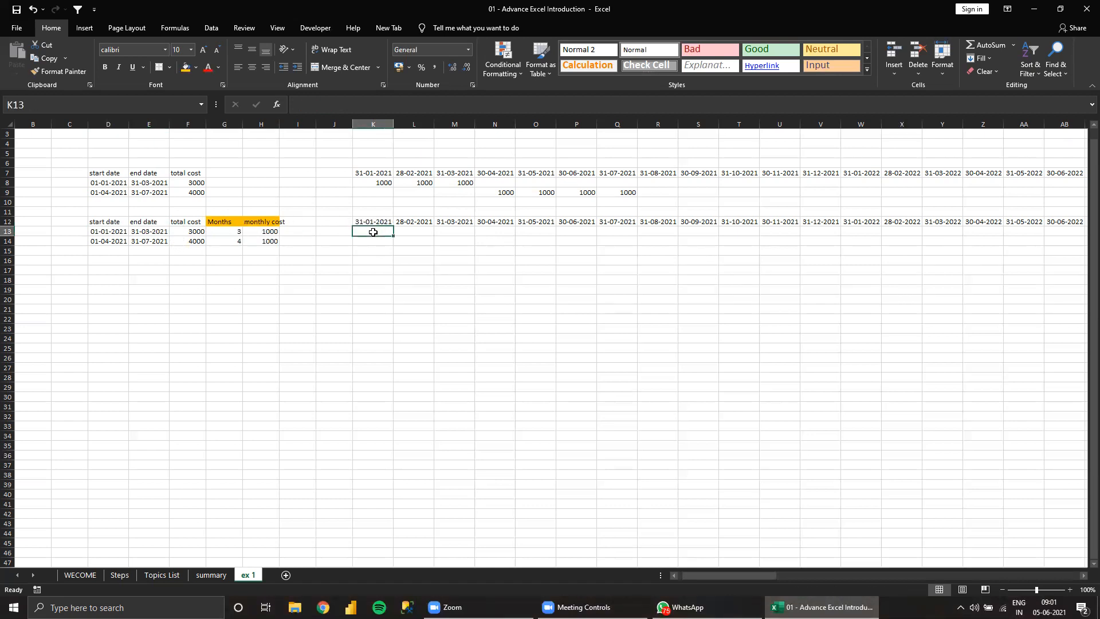
text(yes)
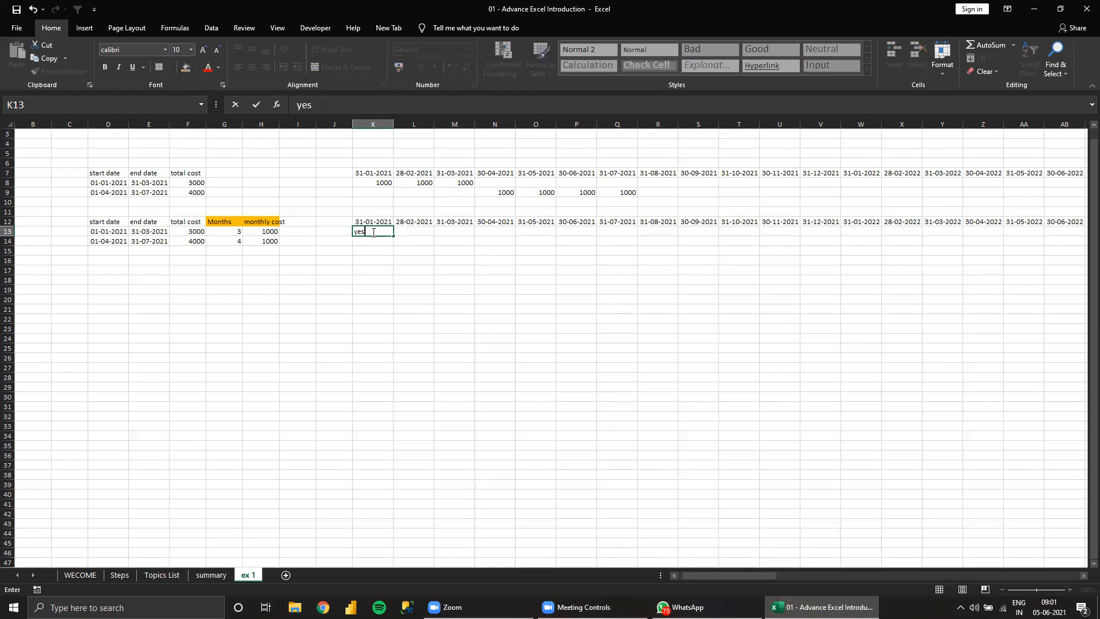
key(Tab)
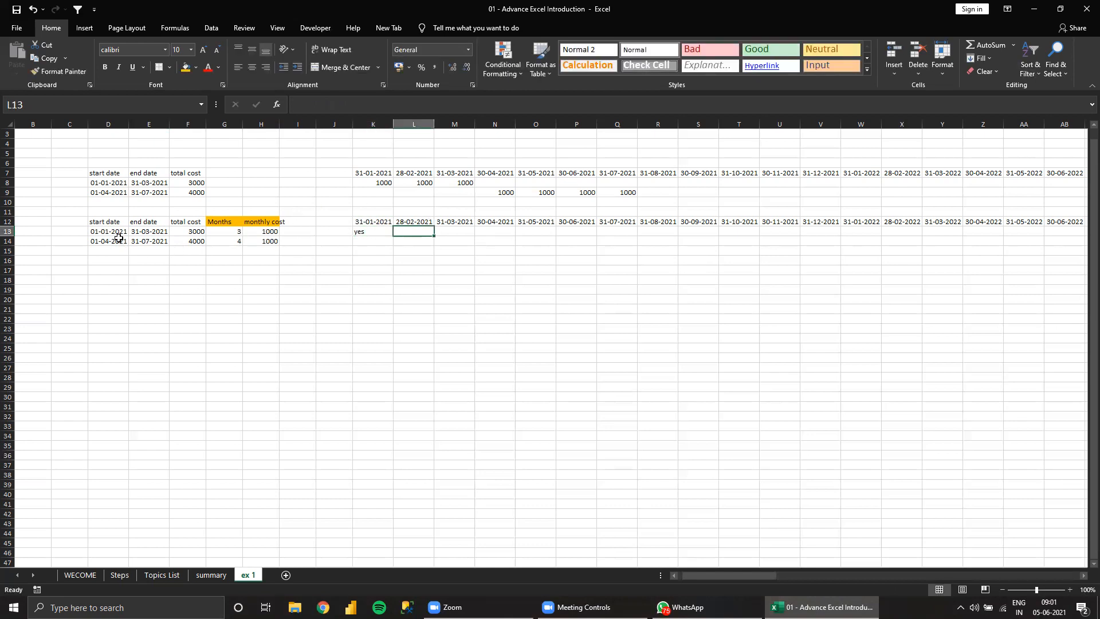
text(yes)
key(Return)
click(459, 222)
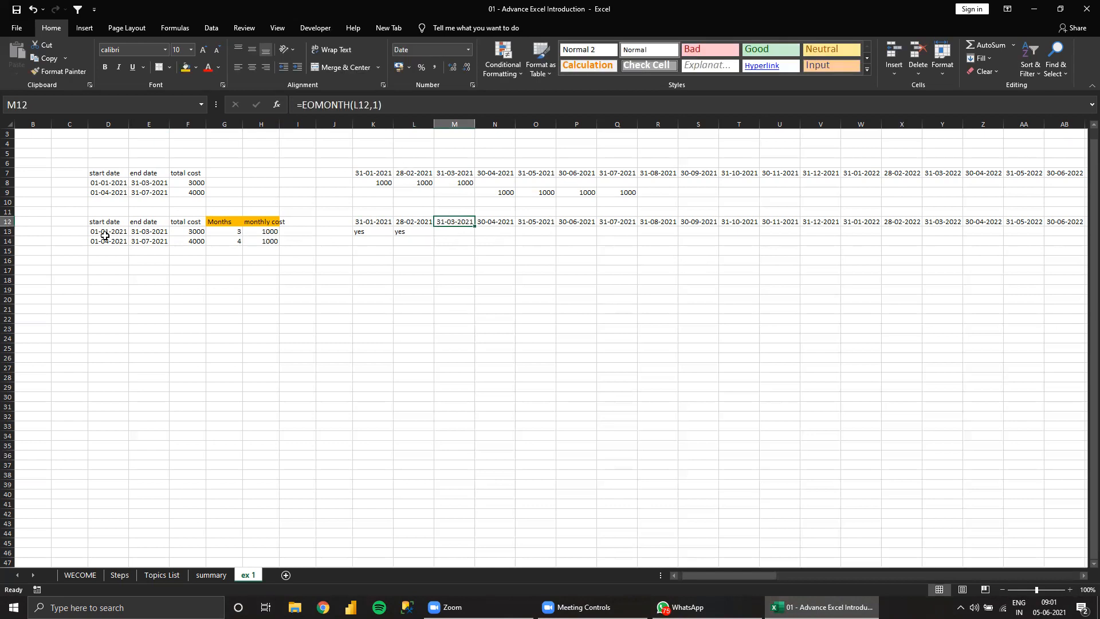
Enter yes in M13 for March 2021 and no in N13 for April 2021.
click(448, 230)
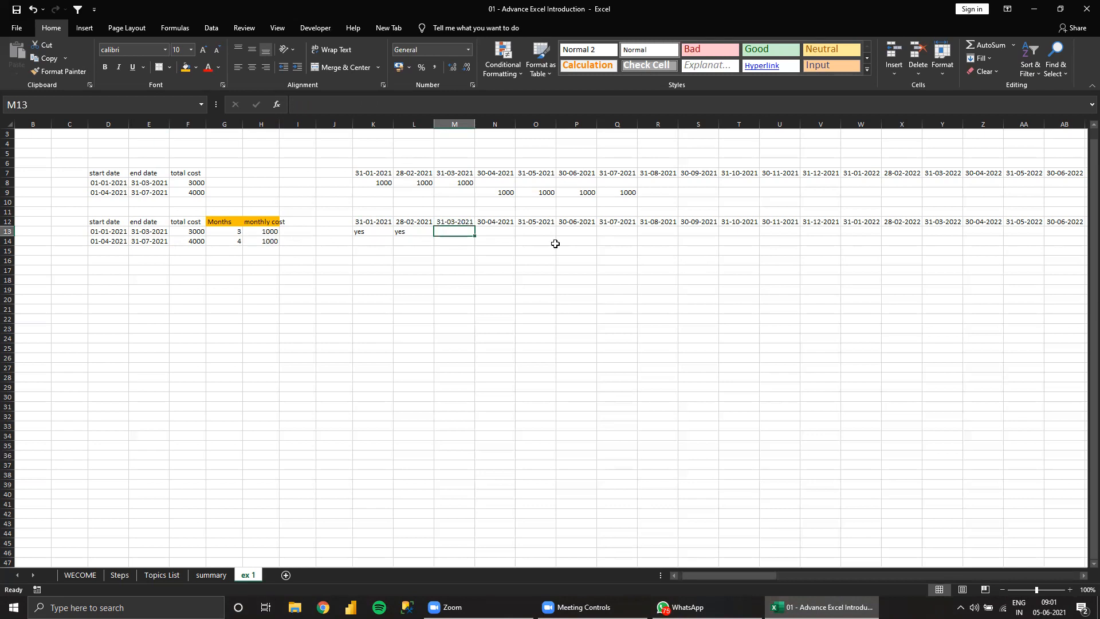
text(yes)
key(Tab)
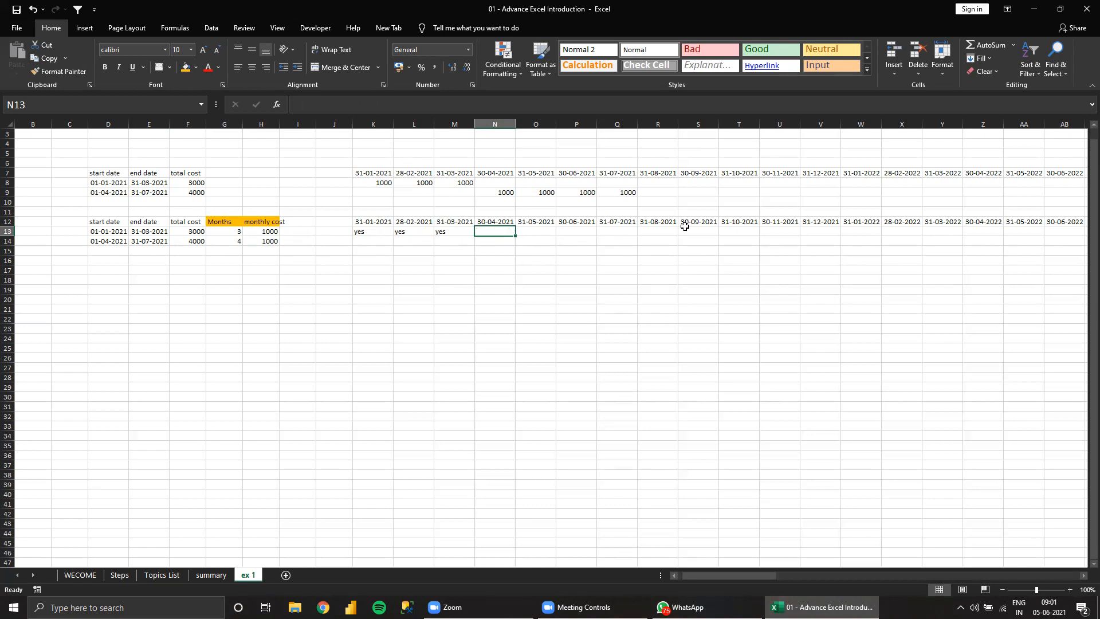
text(no)
key(Up)
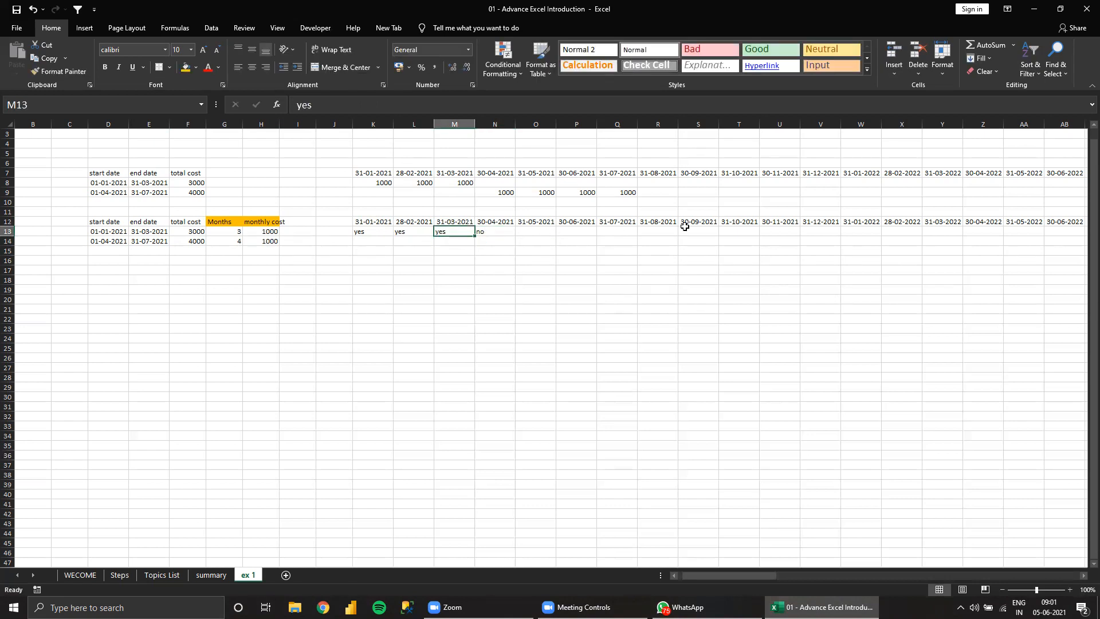
Fill the no mark from N13 across the first row to S13, covering May to September 2021.
key(Right)
key(ctrl)
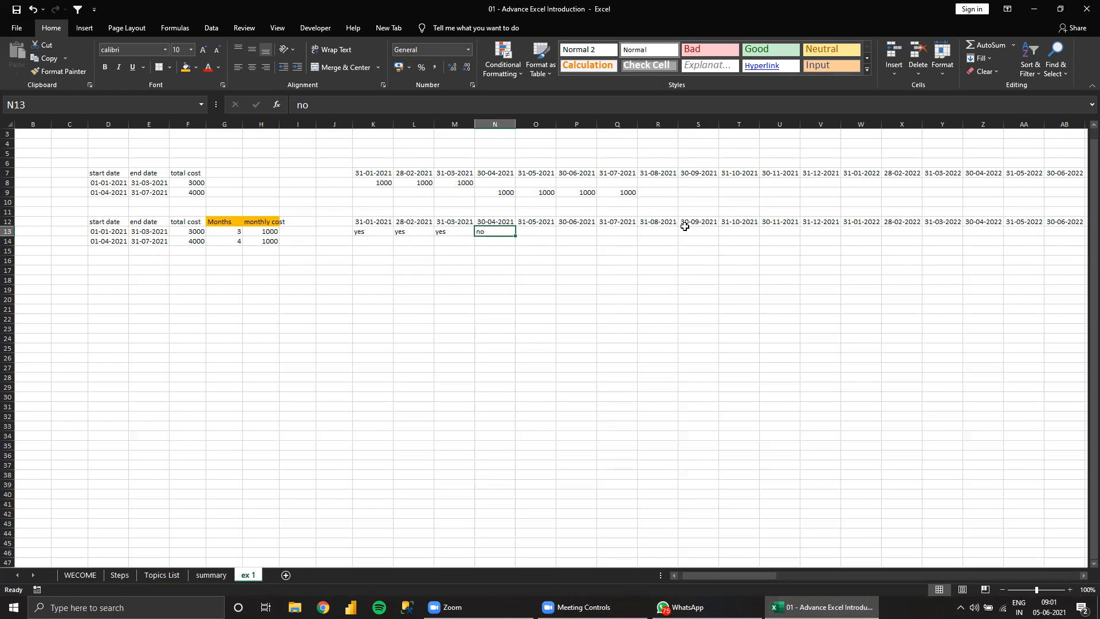
key(ctrl+c)
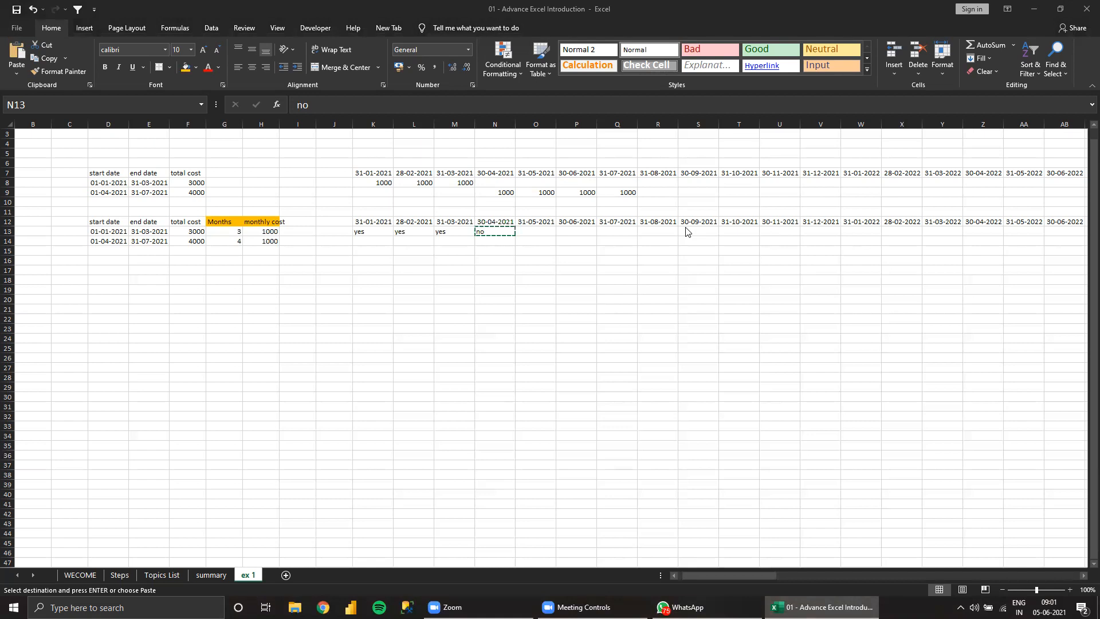
click(508, 229)
key(Escape)
drag(515, 236, 714, 232)
Review the yes and no marks in row 13 alongside the monthly cost in H13.
key(Left)
key(Left)
key(Left)
key(Left)
key(Right)
key(Right)
key(Right)
key(Left)
key(Left)
key(Left)
key(Left)
key(Left)
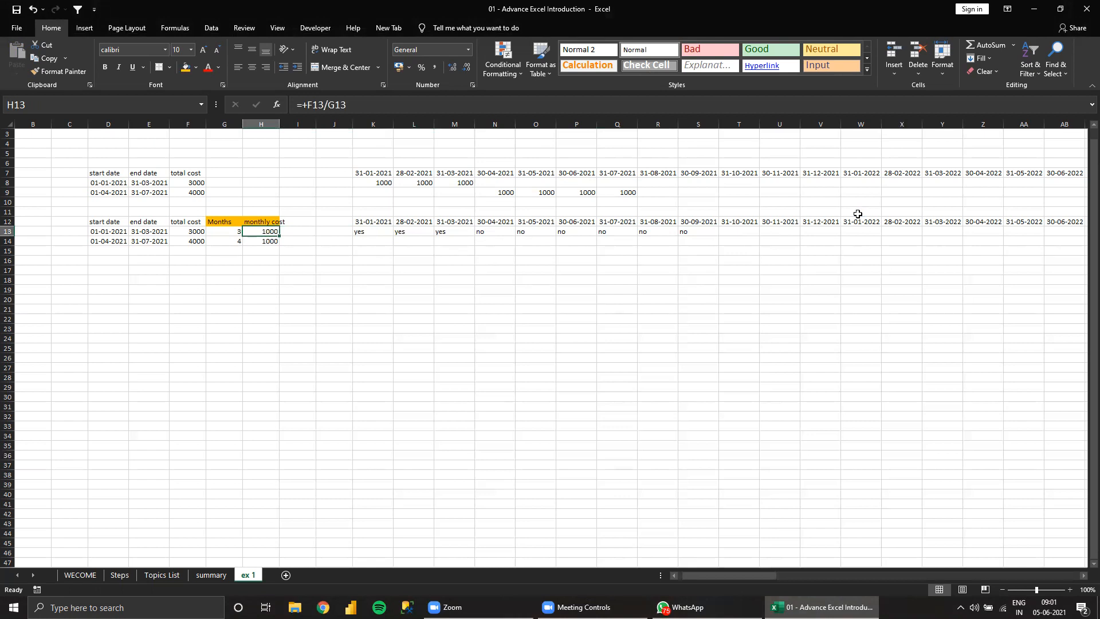
key(Right)
key(Right)
key(Right)
key(Right)
key(Right)
key(Right)
key(Right)
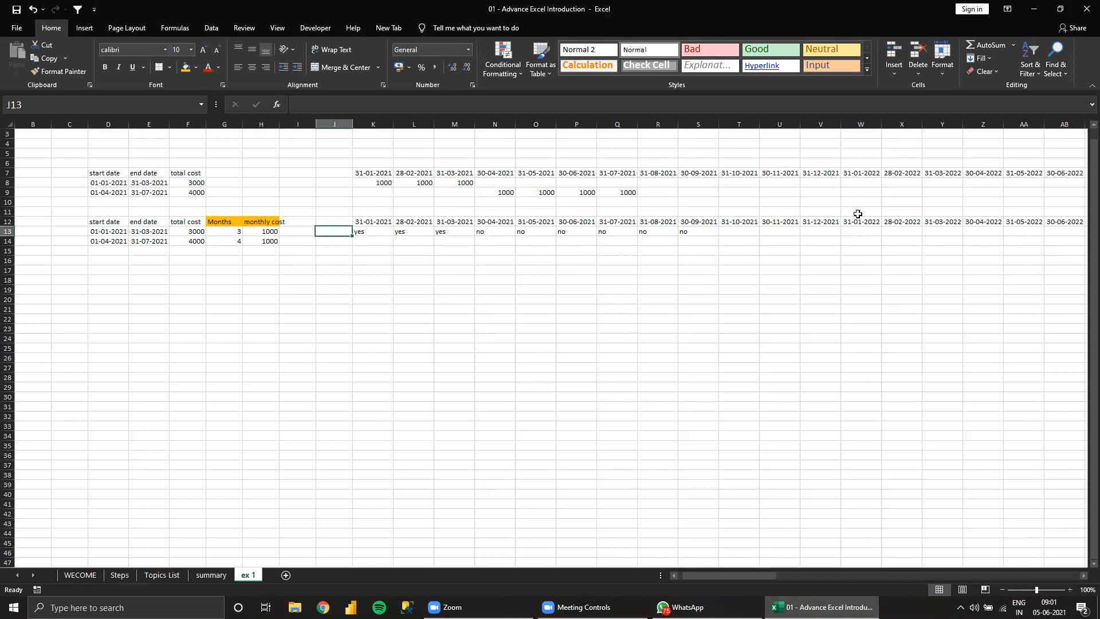
key(Left)
key(Left)
key(Left)
key(Left)
key(Up)
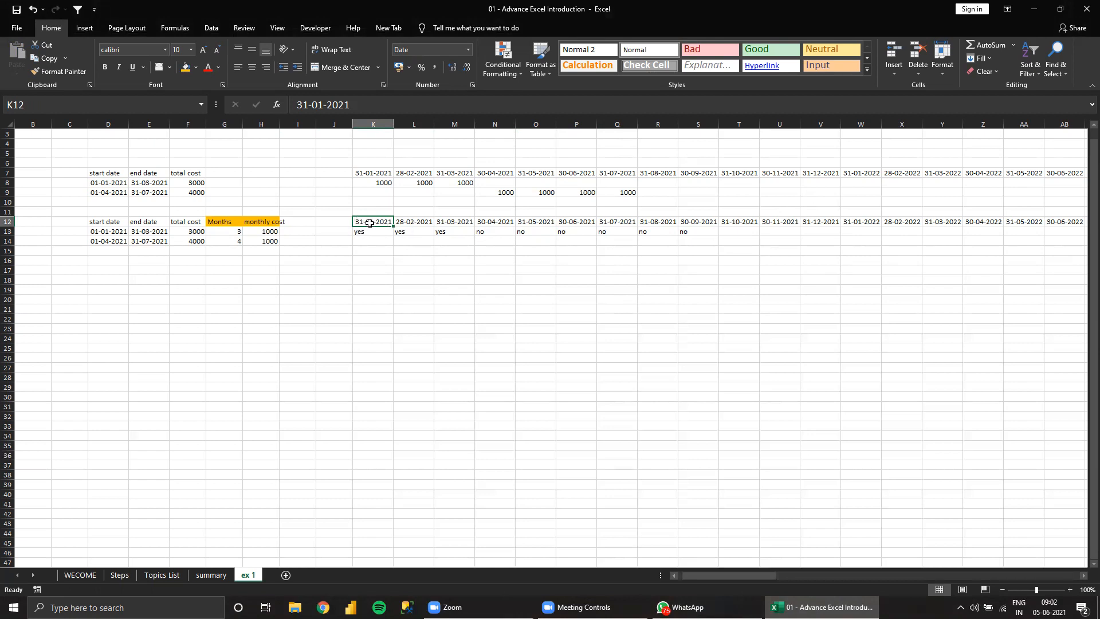
Compare the January and February month-end dates in K12 and L12 with the start and end dates in D13:E13.
click(111, 231)
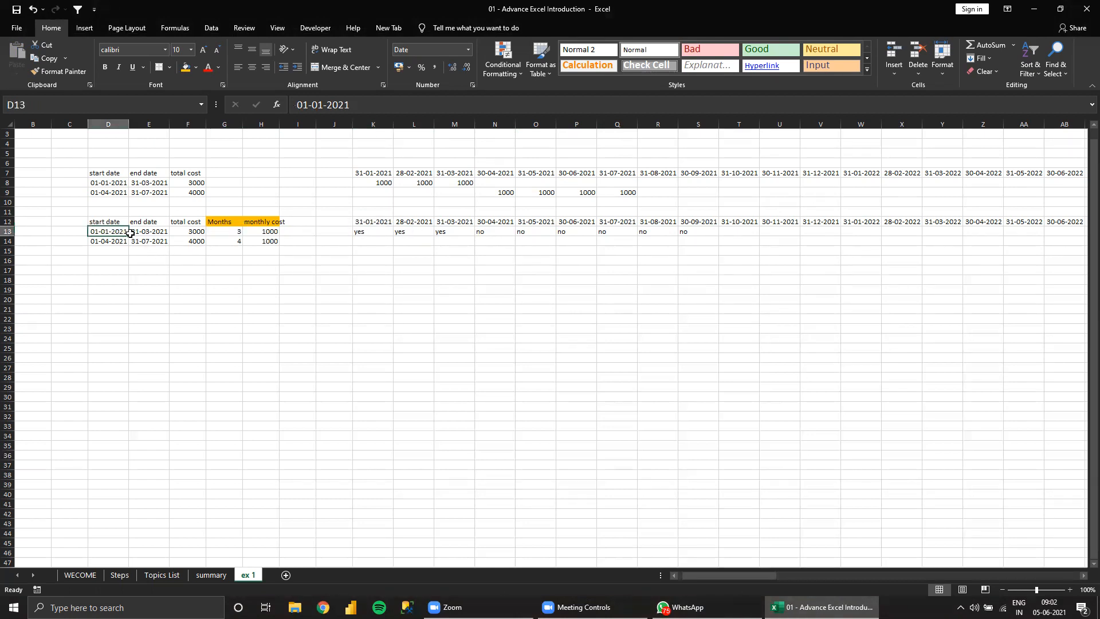
drag(129, 233, 139, 233)
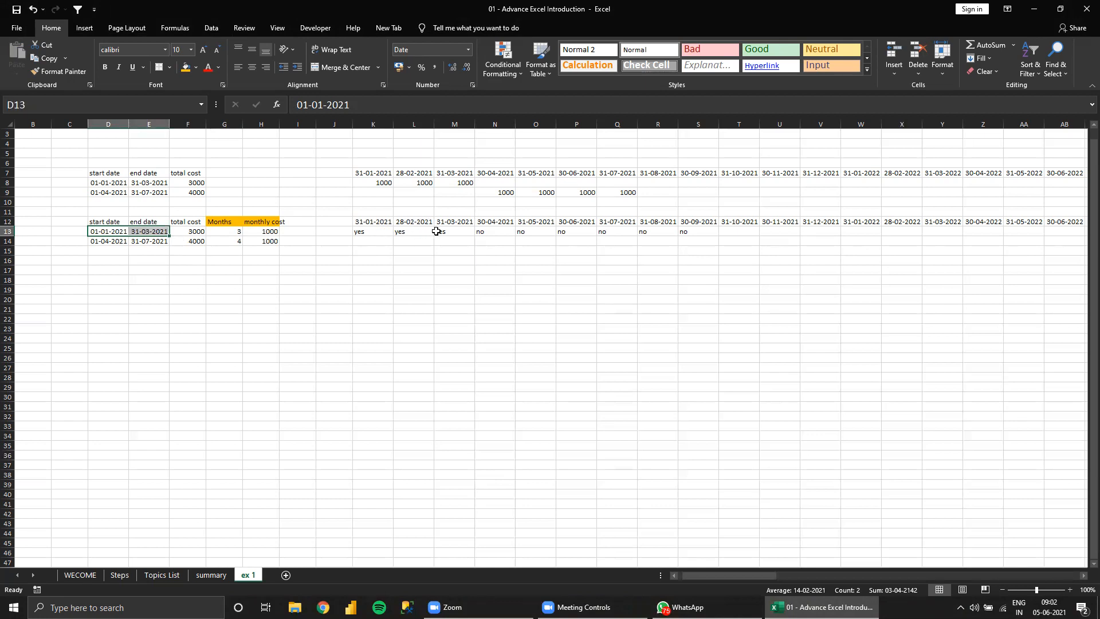
click(372, 221)
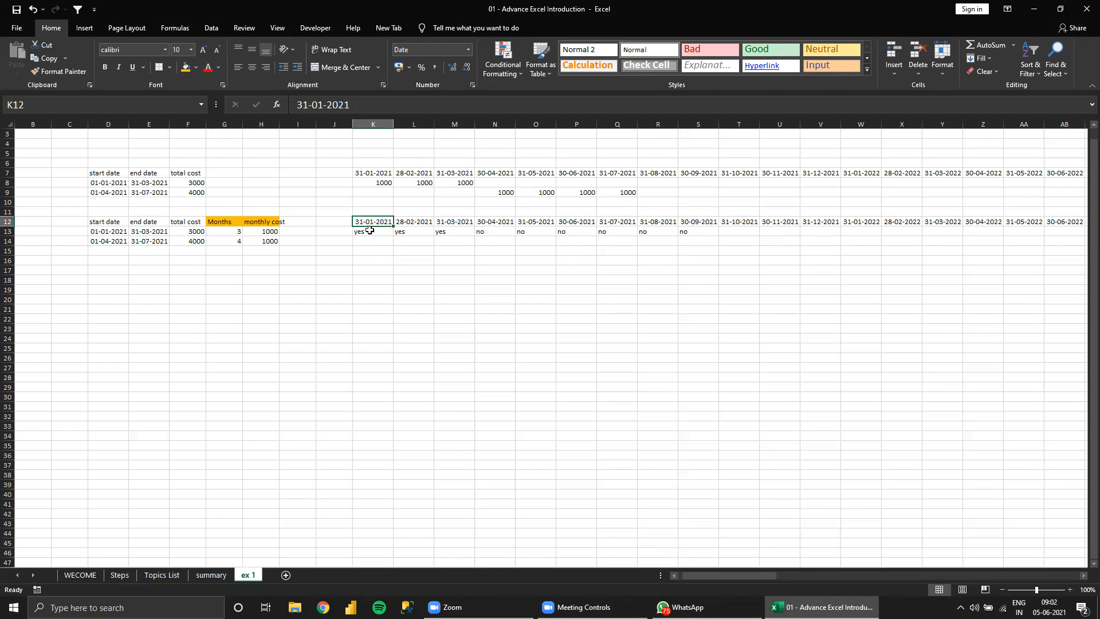
click(404, 222)
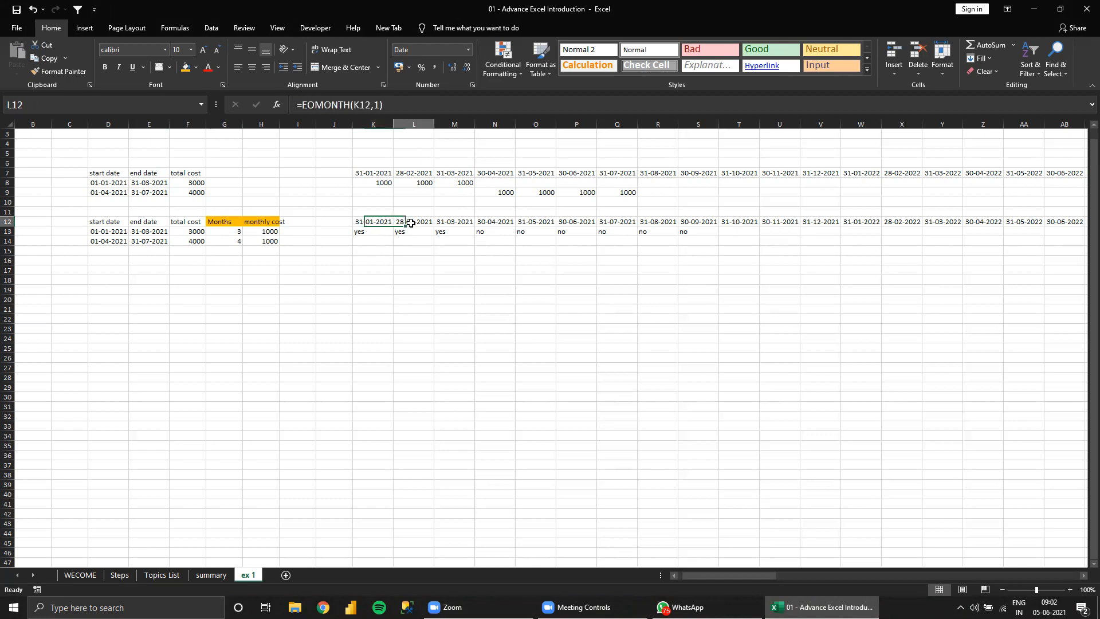
click(373, 220)
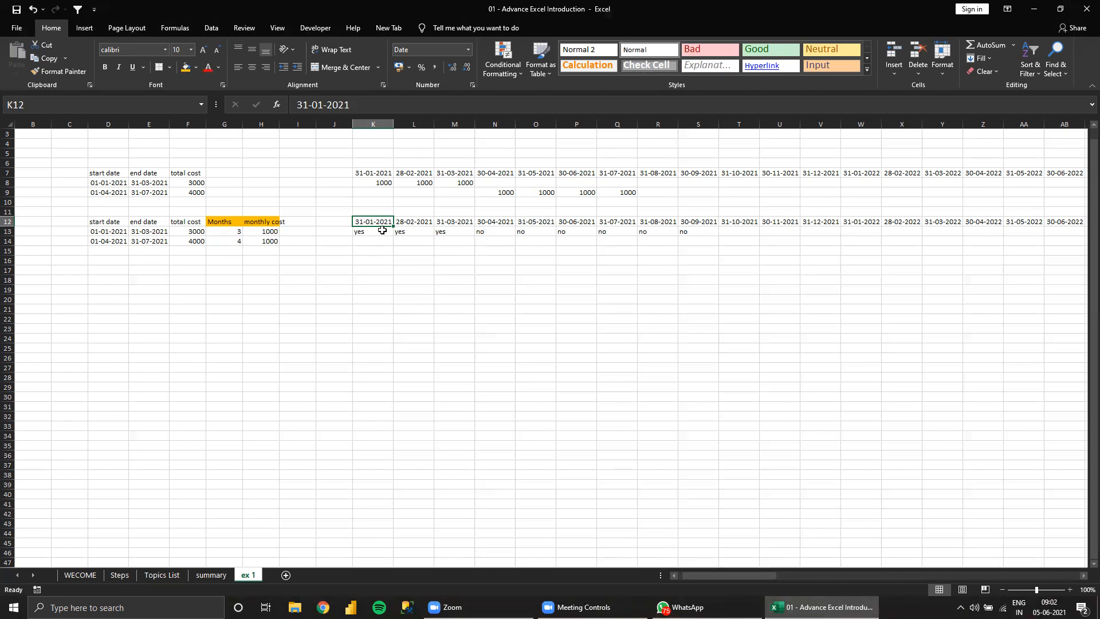
click(417, 224)
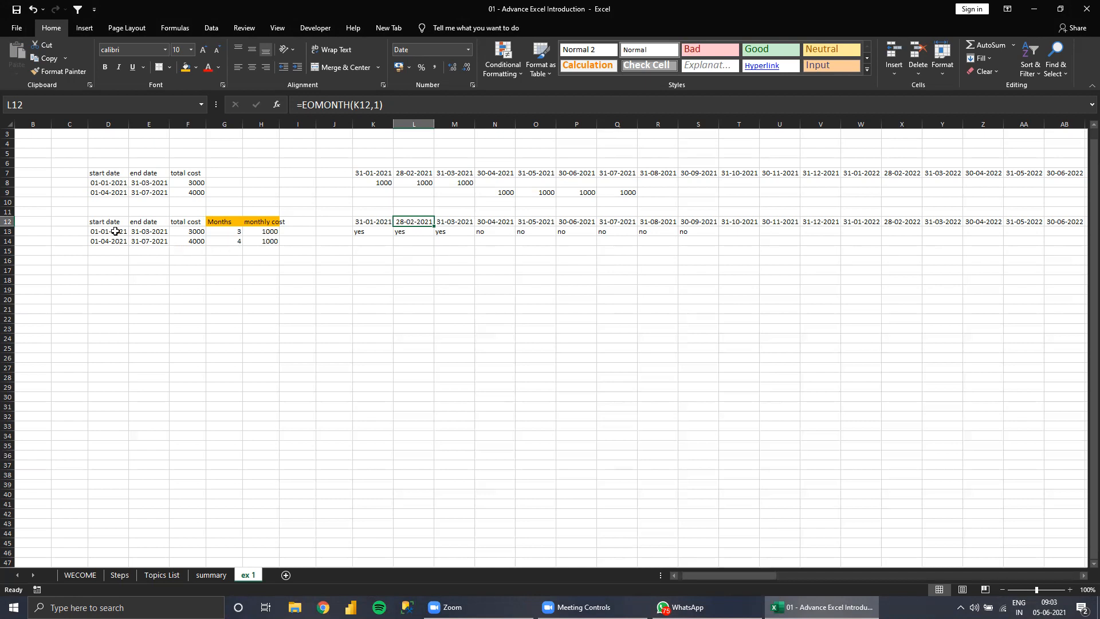
click(369, 223)
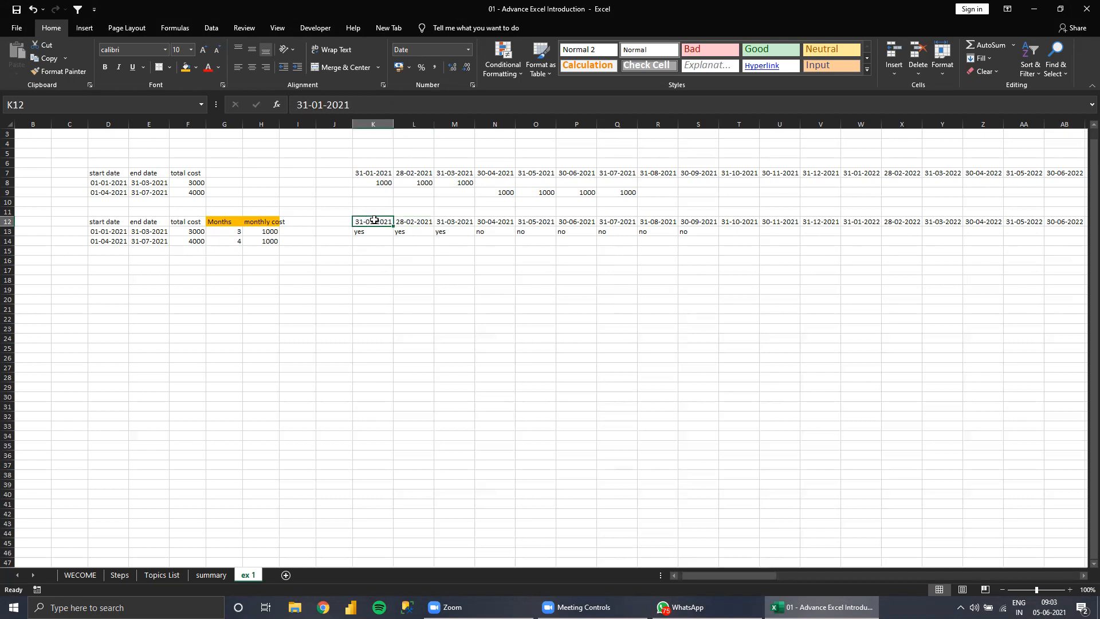
click(102, 232)
click(142, 231)
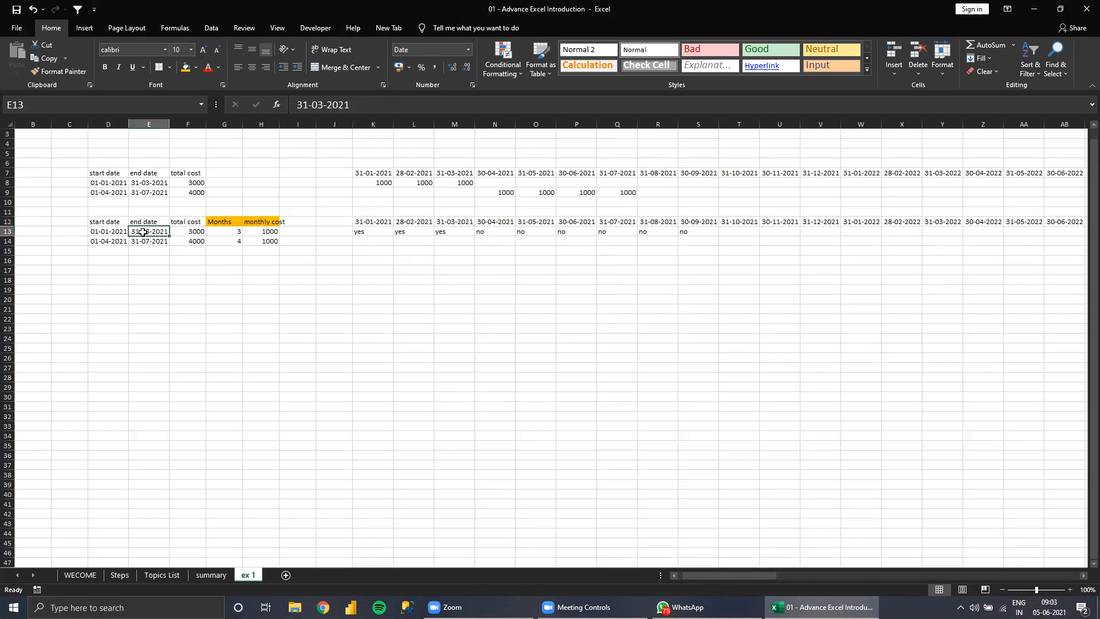
Check the April and May month-end dates in N12 and O12 against the start and end dates in D13 and E13.
click(497, 231)
click(497, 222)
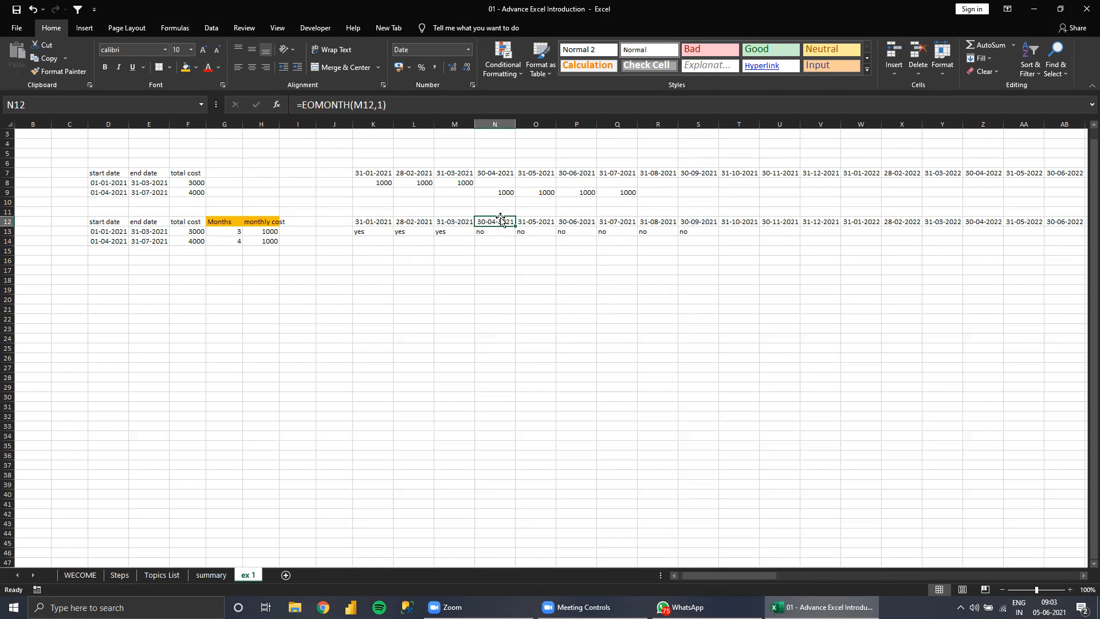
click(96, 232)
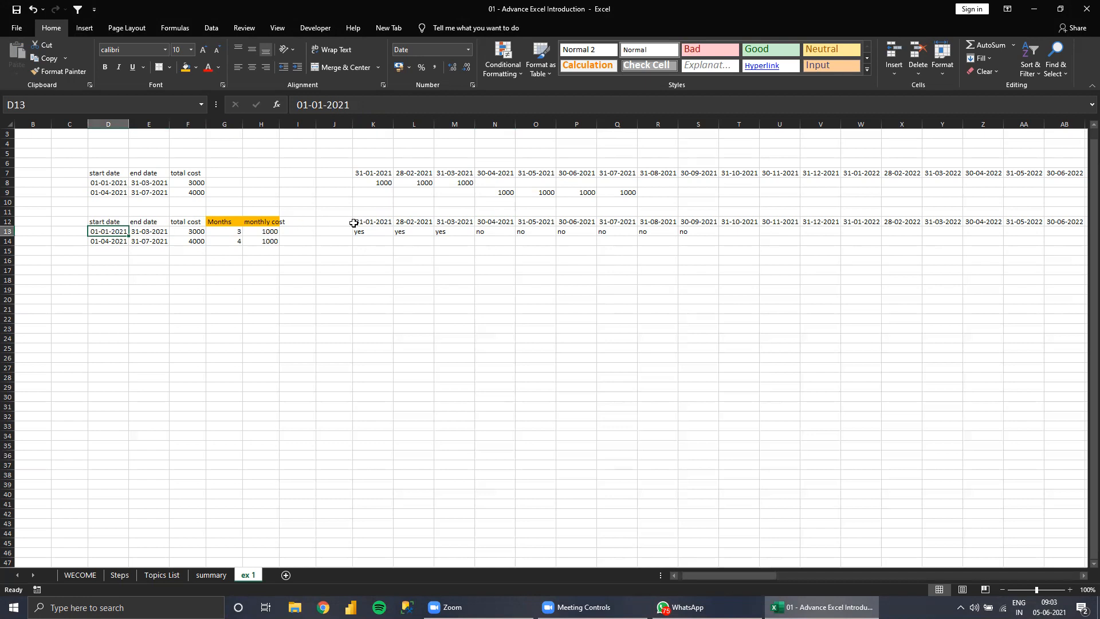
click(485, 222)
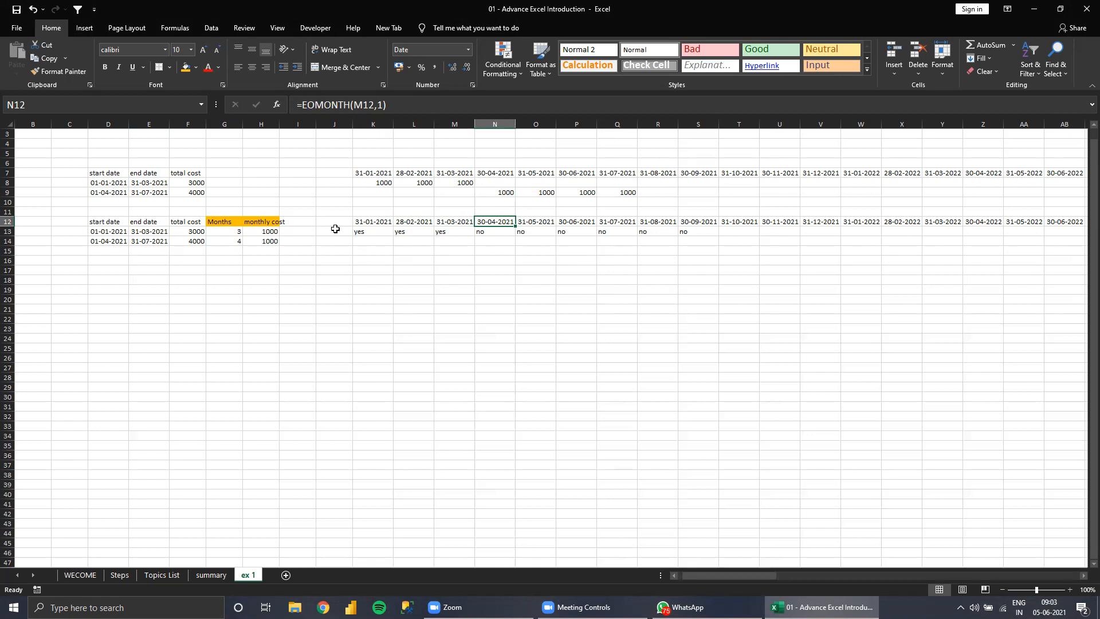
click(490, 232)
click(96, 232)
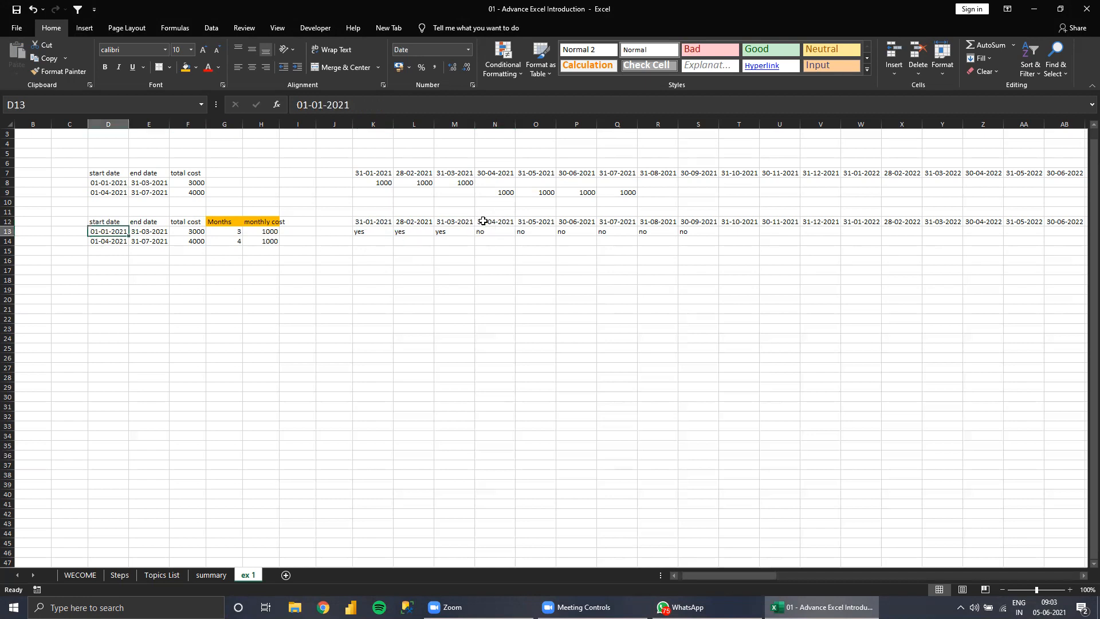
click(147, 232)
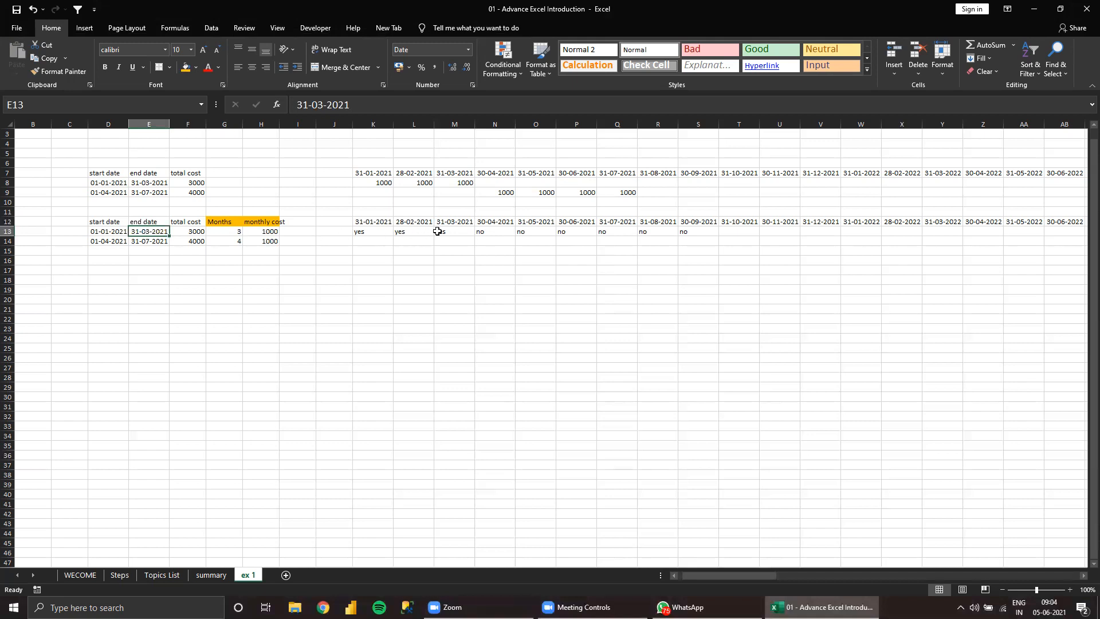
click(533, 229)
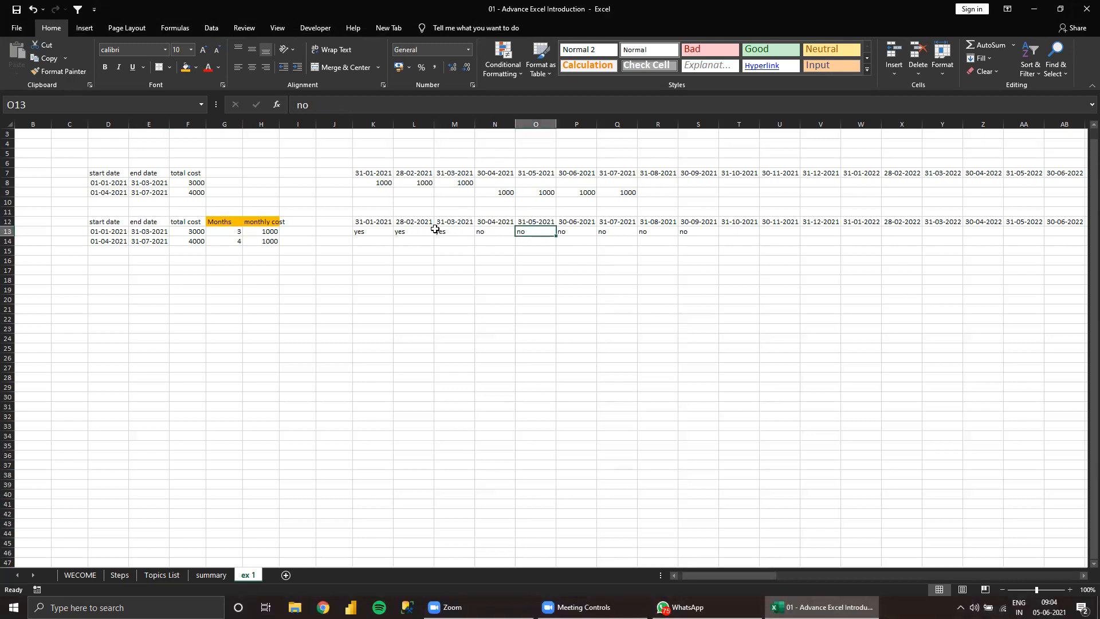
click(539, 223)
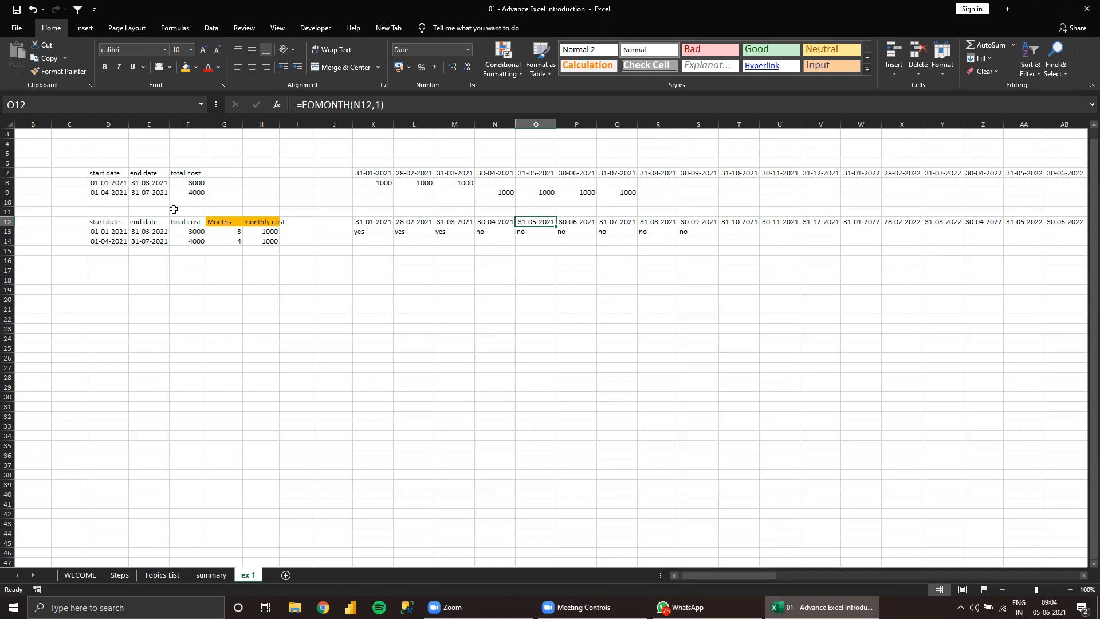
click(102, 231)
click(155, 230)
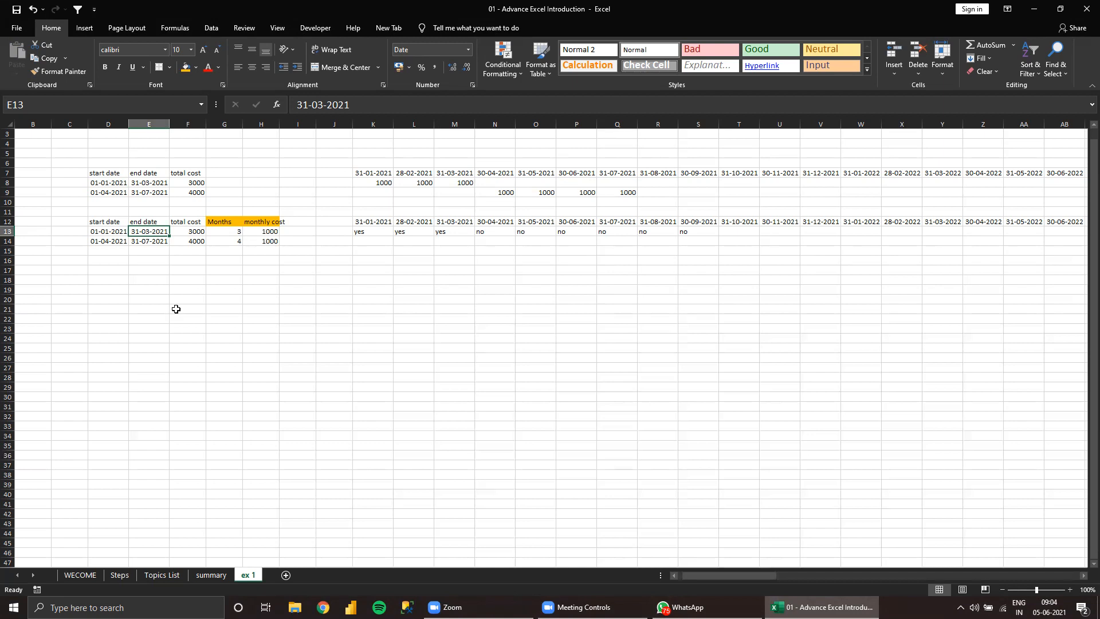
Replace the marks in K13:M13 with TRUE and the mark in N13 with FALSE.
click(369, 241)
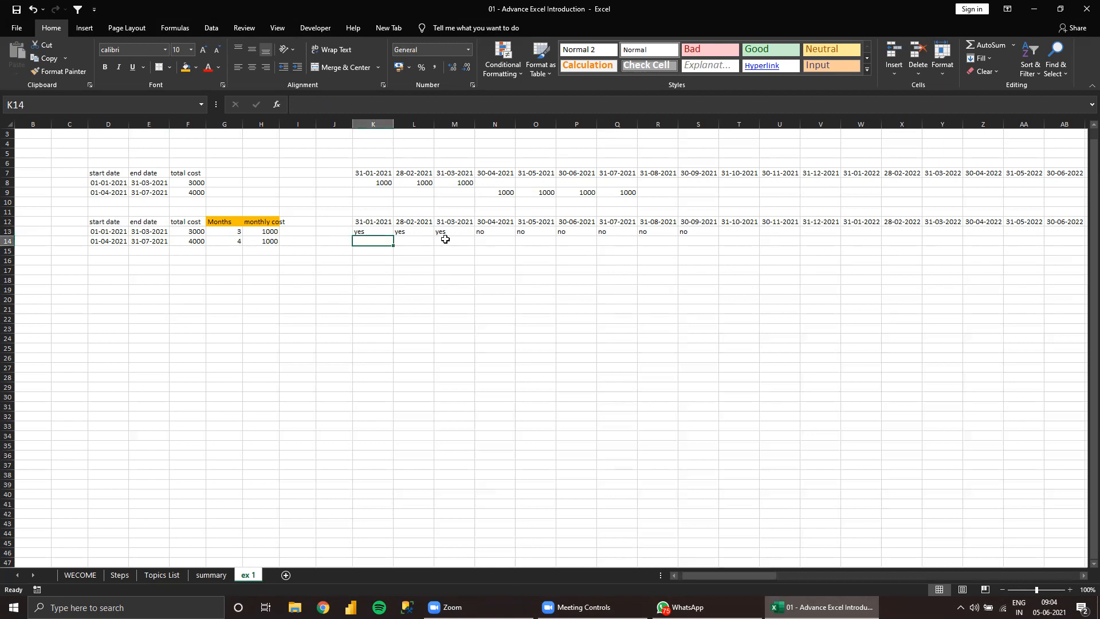
drag(361, 230, 449, 231)
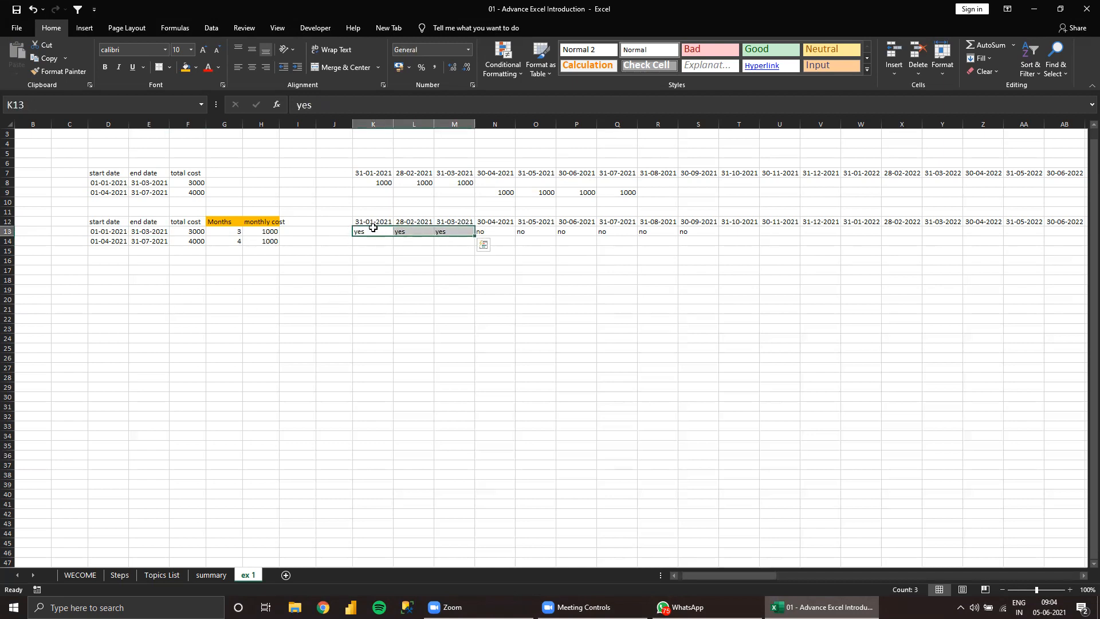
click(373, 228)
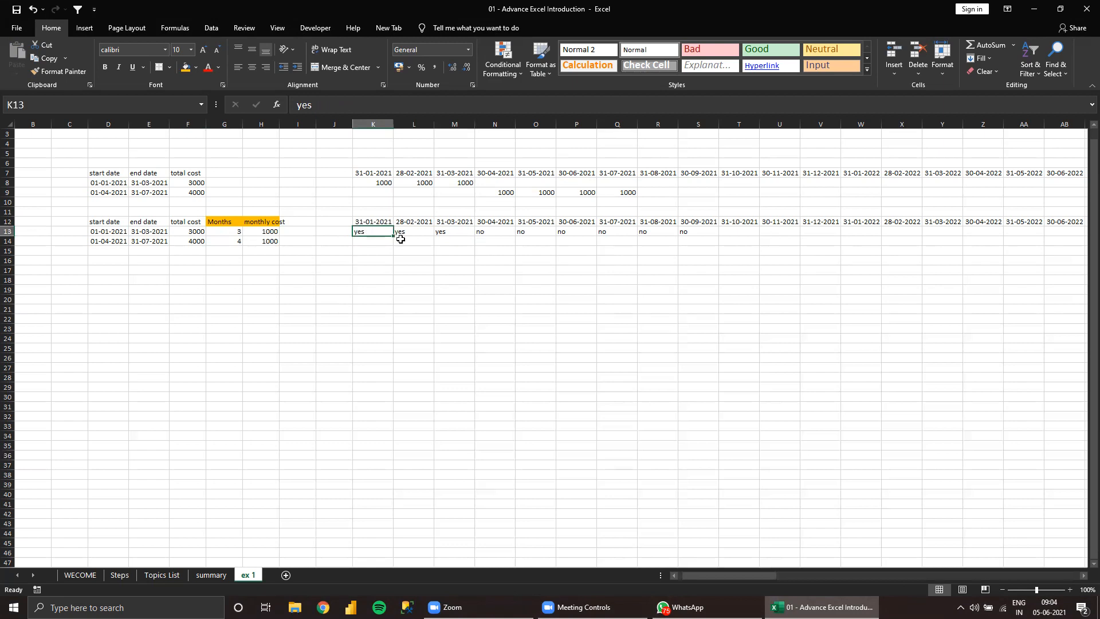
text(ue)
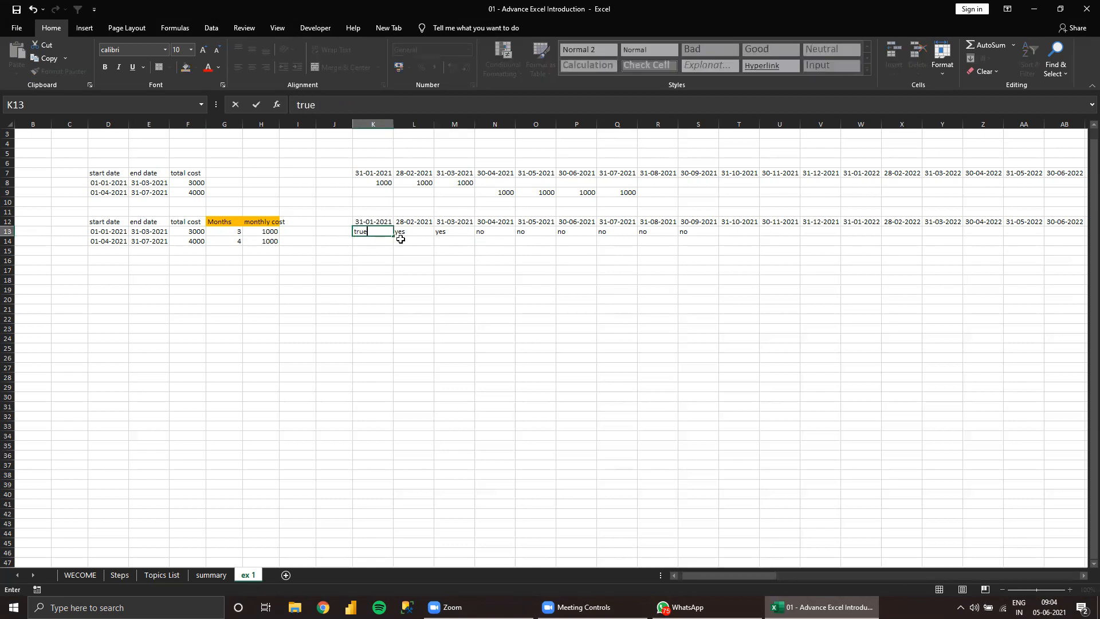
key(Tab)
text(true)
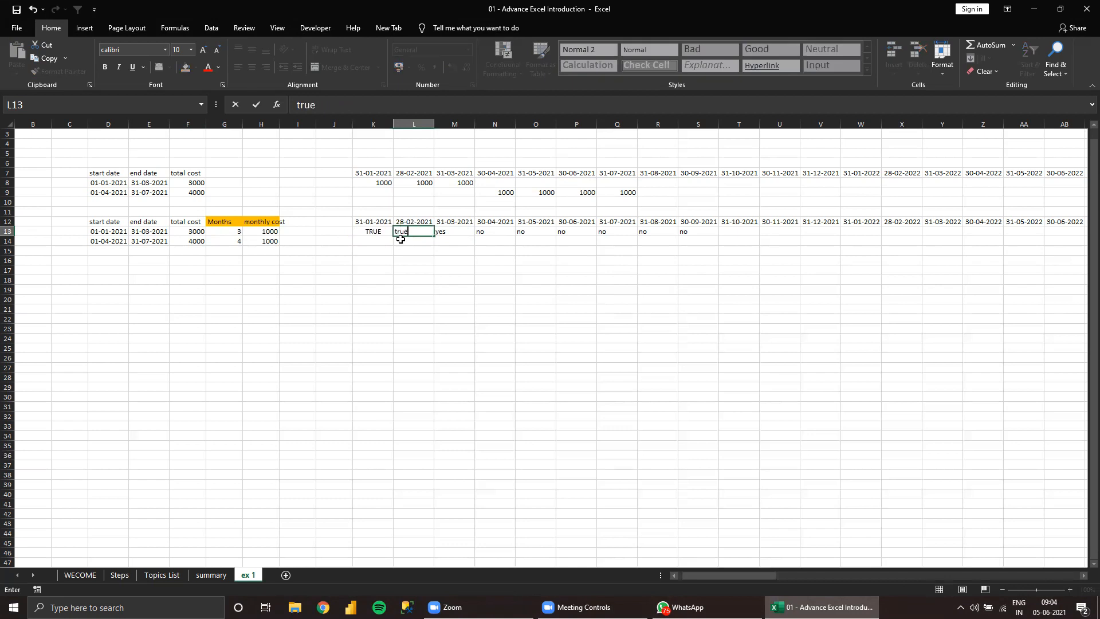
key(Tab)
text(true)
key(Tab)
text(false)
key(Return)
Copy the FALSE value from N13 across the remaining no cells through S13.
key(Up)
key(Right)
key(Right)
key(Right)
key(Right)
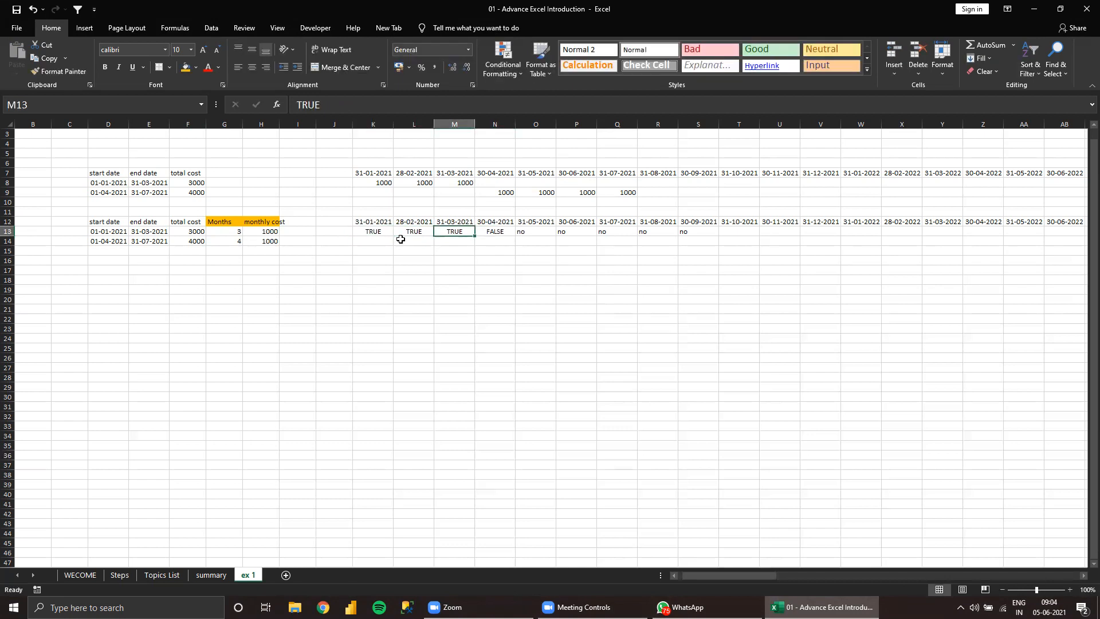
key(Left)
key(ctrl+c)
key(ctrl+shift+Right)
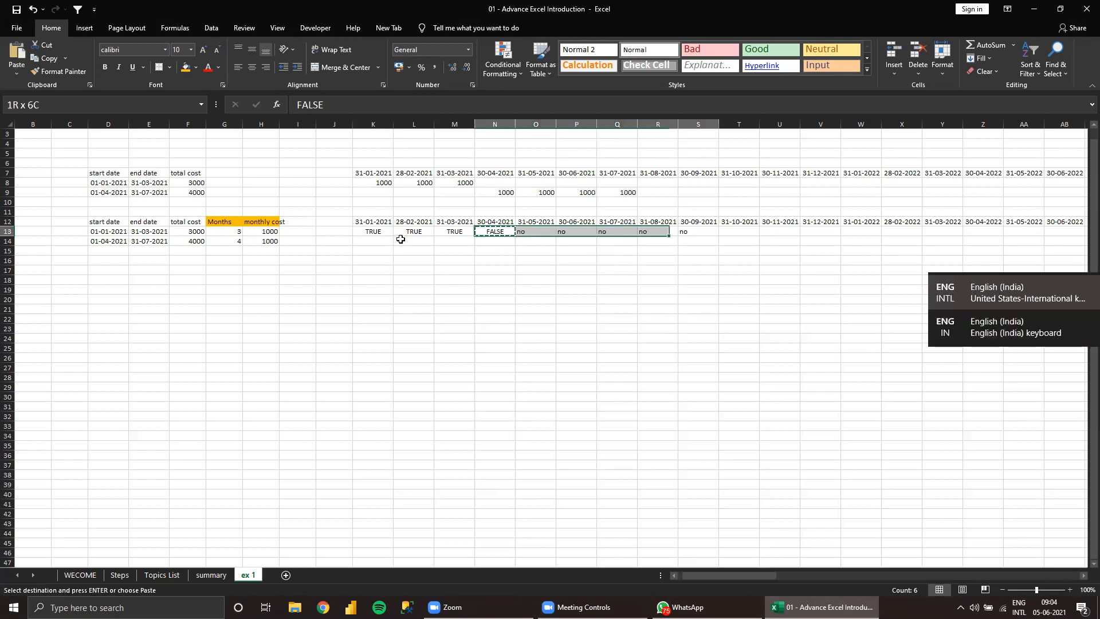
key(Return)
Review the TRUE and FALSE flags in row 13 against the month-end dates in row 12, focusing on K13:M13.
key(Left)
key(Left)
key(Left)
key(Left)
key(Right)
key(Right)
key(Right)
key(Right)
key(Left)
key(Left)
key(Left)
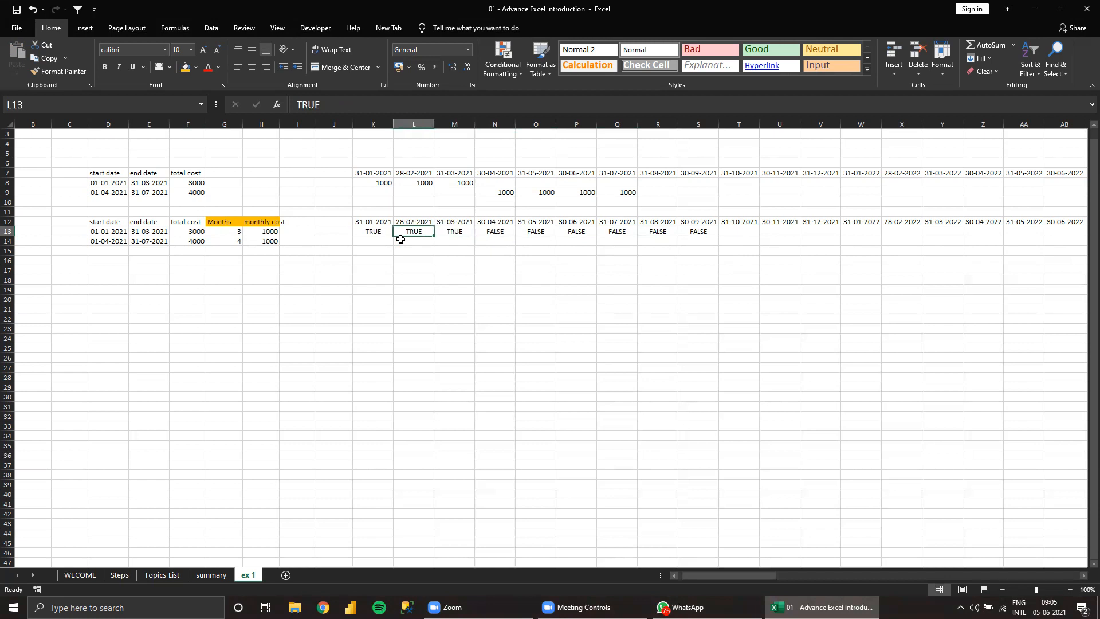
key(Up)
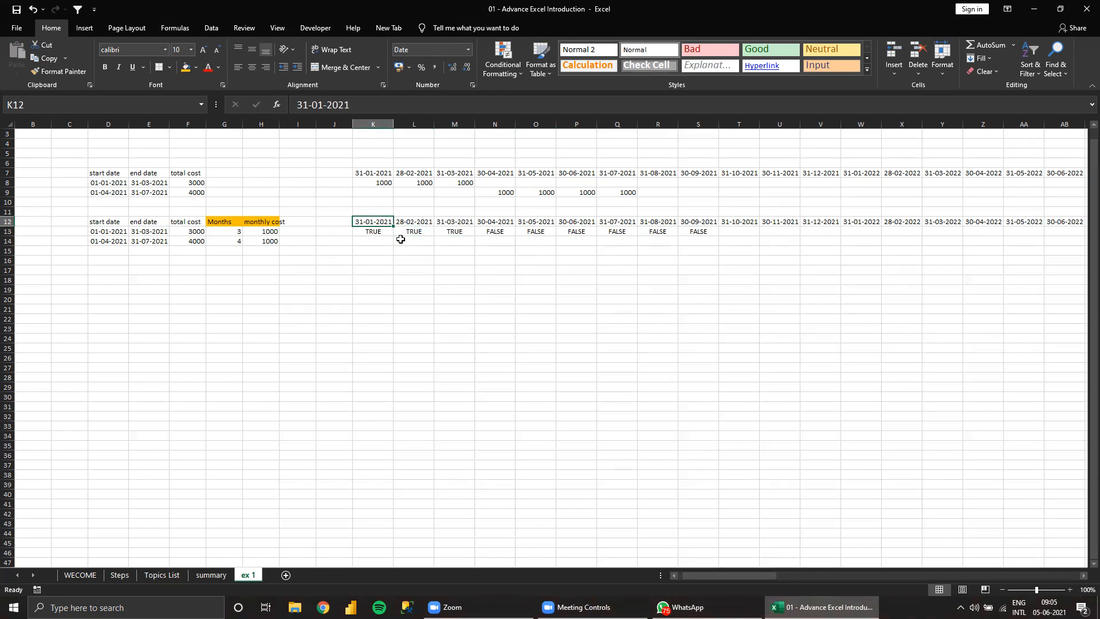
key(Down)
key(Right)
key(Right)
key(Right)
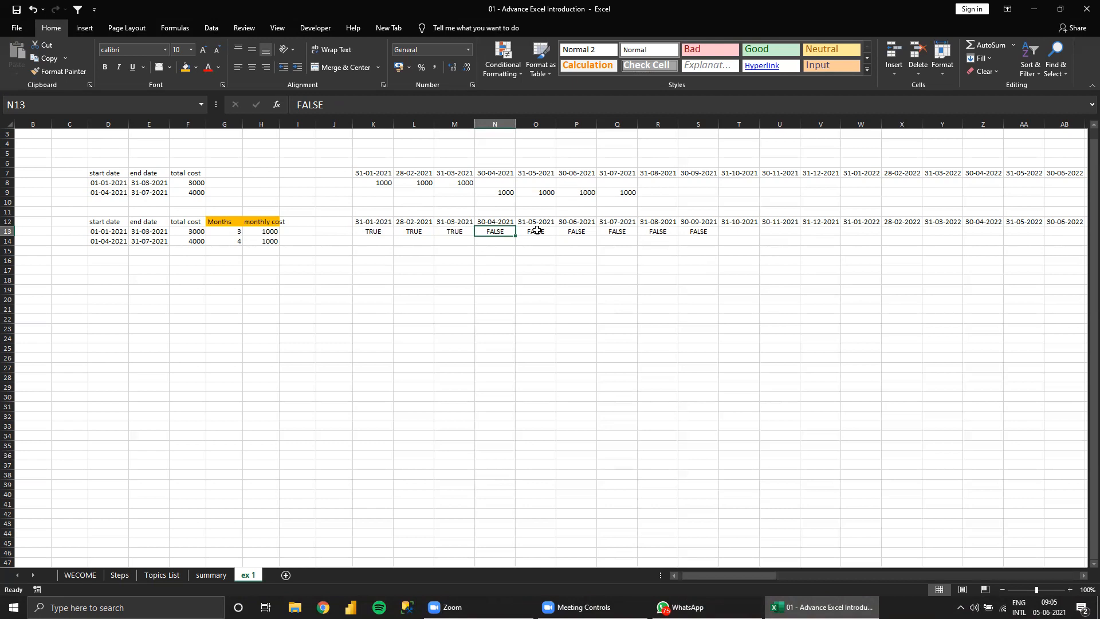
click(370, 230)
drag(404, 229, 455, 230)
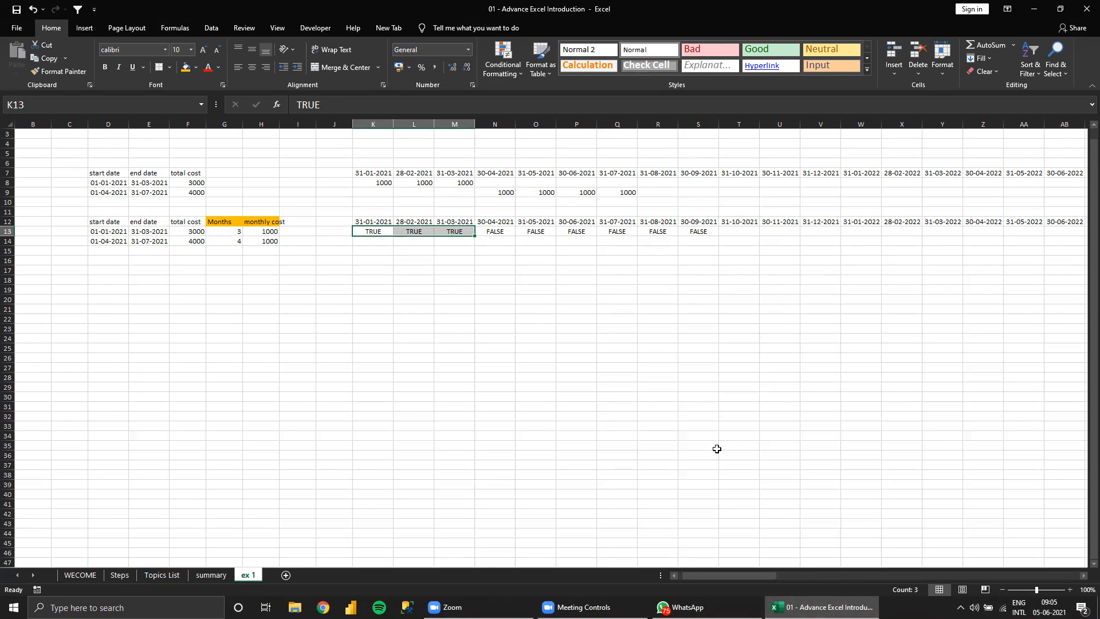
Compare the April month-end date in N12 with the start date in D13 and the end date in E13.
click(499, 222)
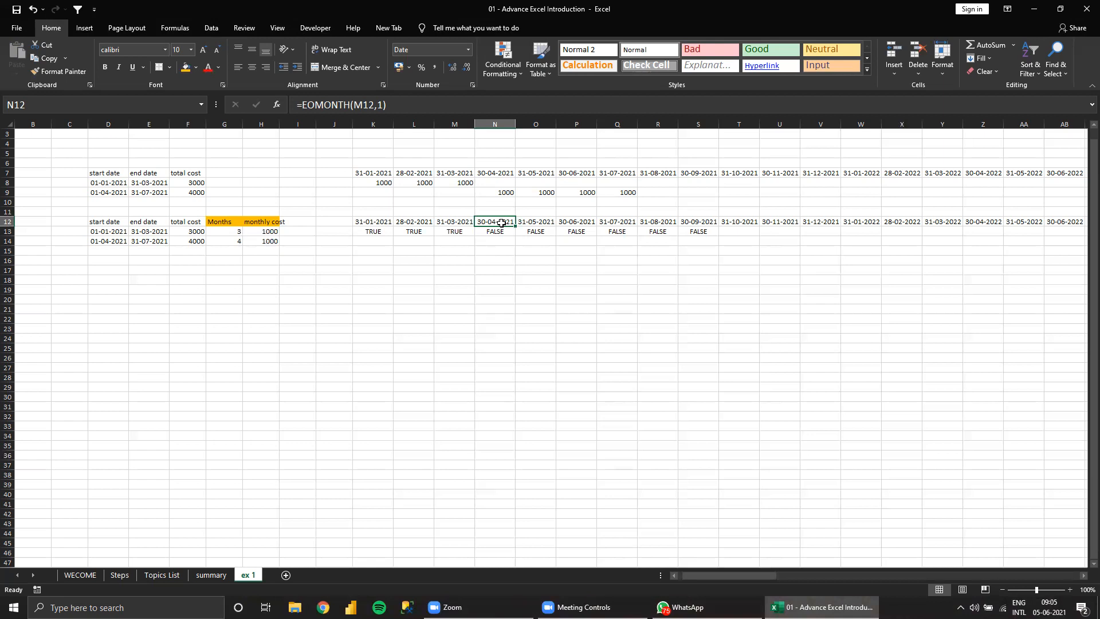
click(99, 232)
drag(99, 232, 144, 231)
click(494, 221)
click(103, 233)
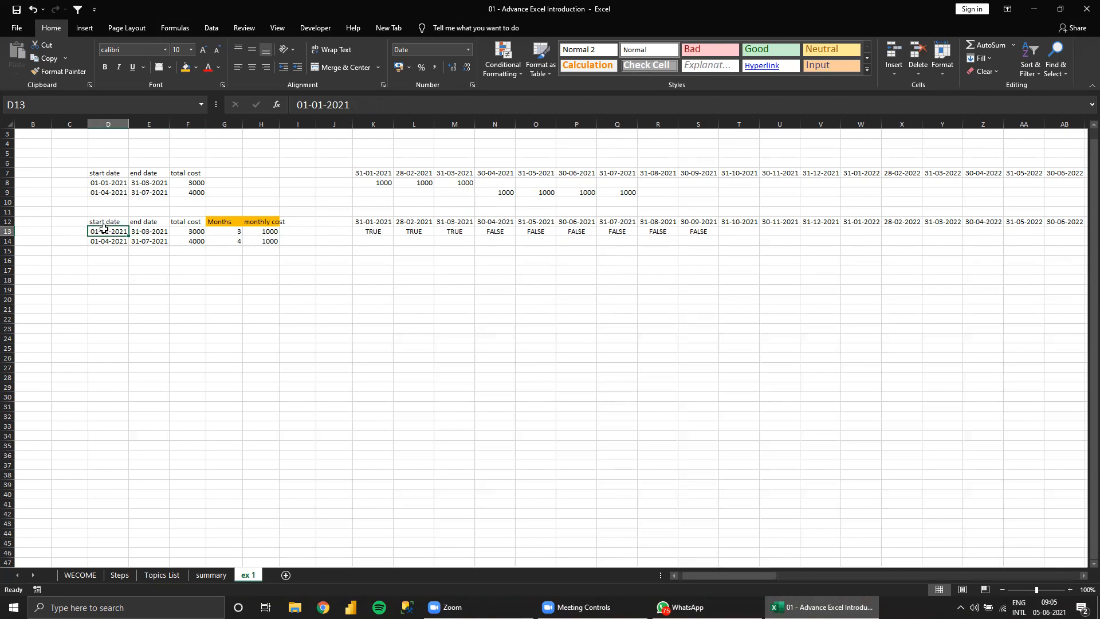
click(149, 231)
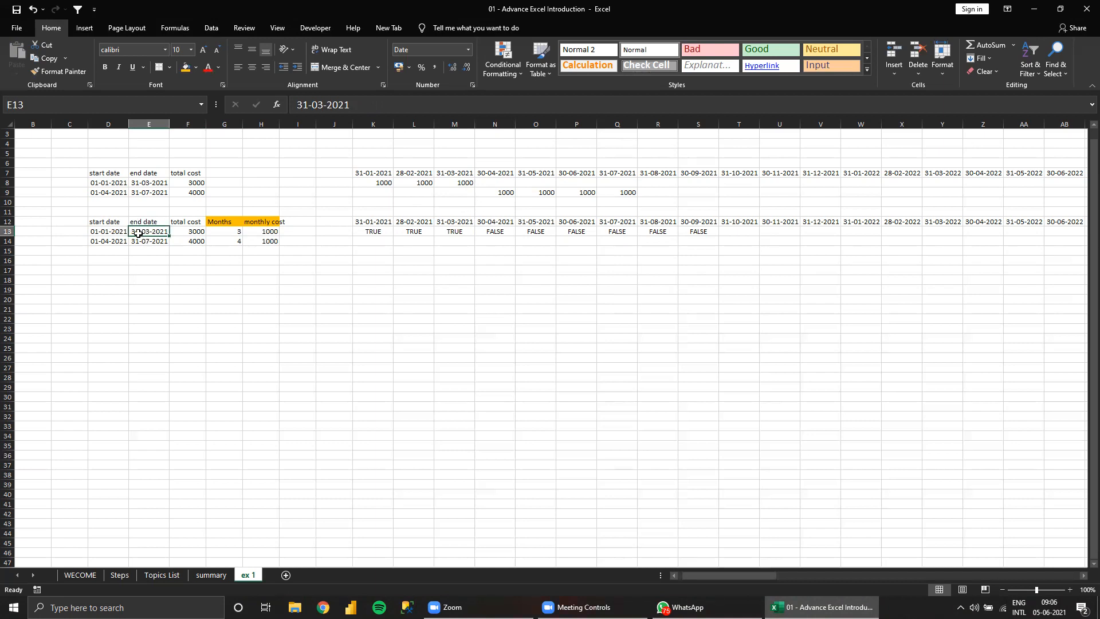
click(102, 232)
click(139, 231)
click(495, 224)
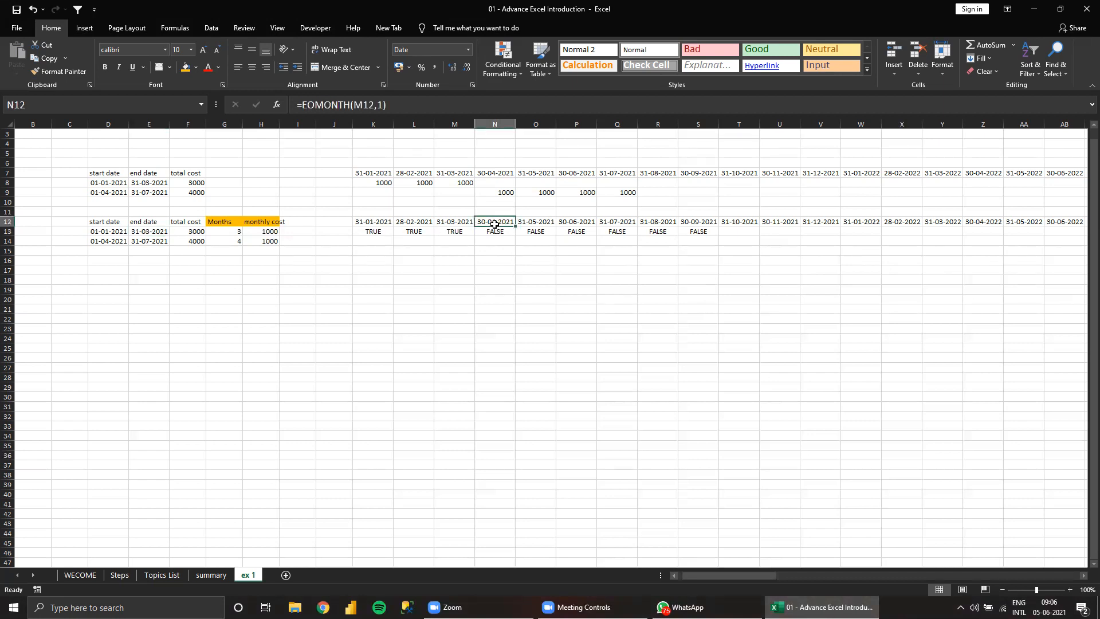
click(107, 231)
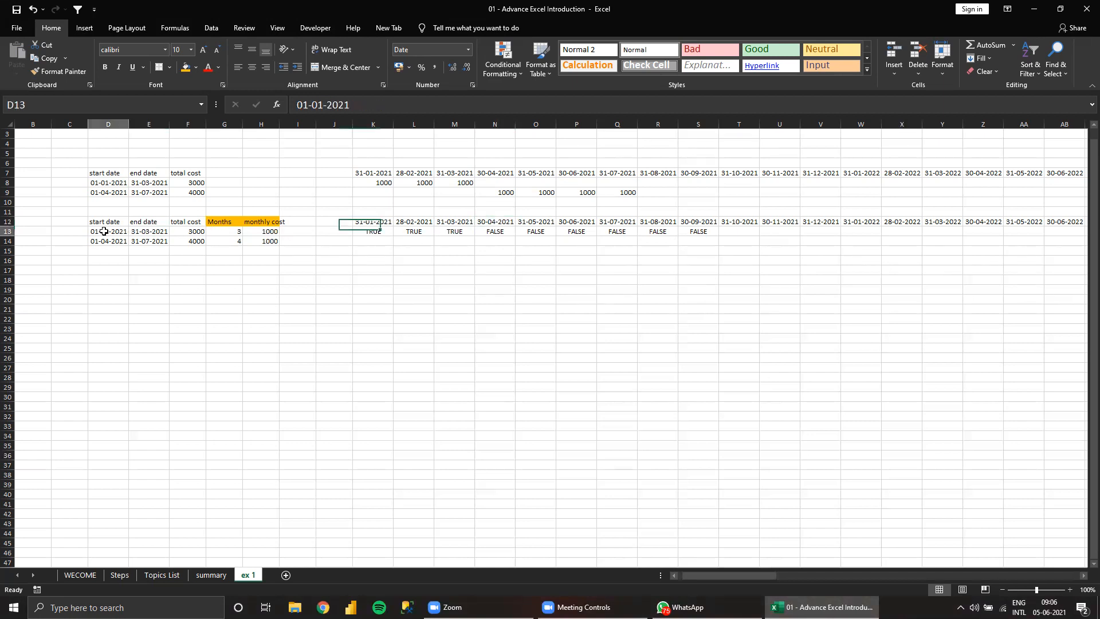
click(495, 223)
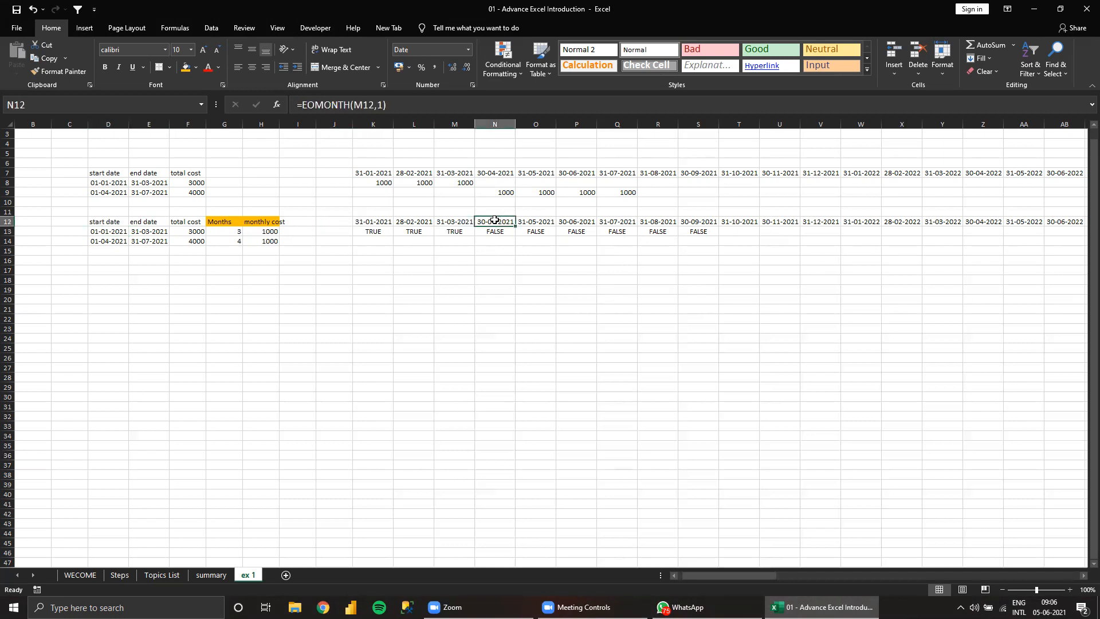
click(139, 232)
drag(102, 231, 135, 231)
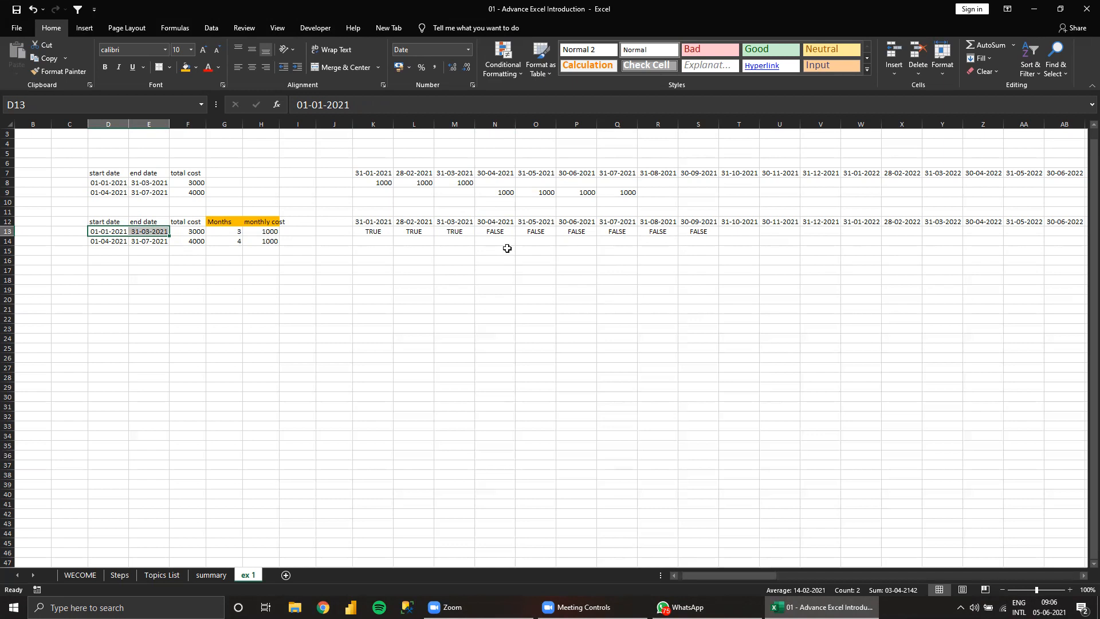
Enter the note "formula to check multiple logic" in cell M4.
click(440, 143)
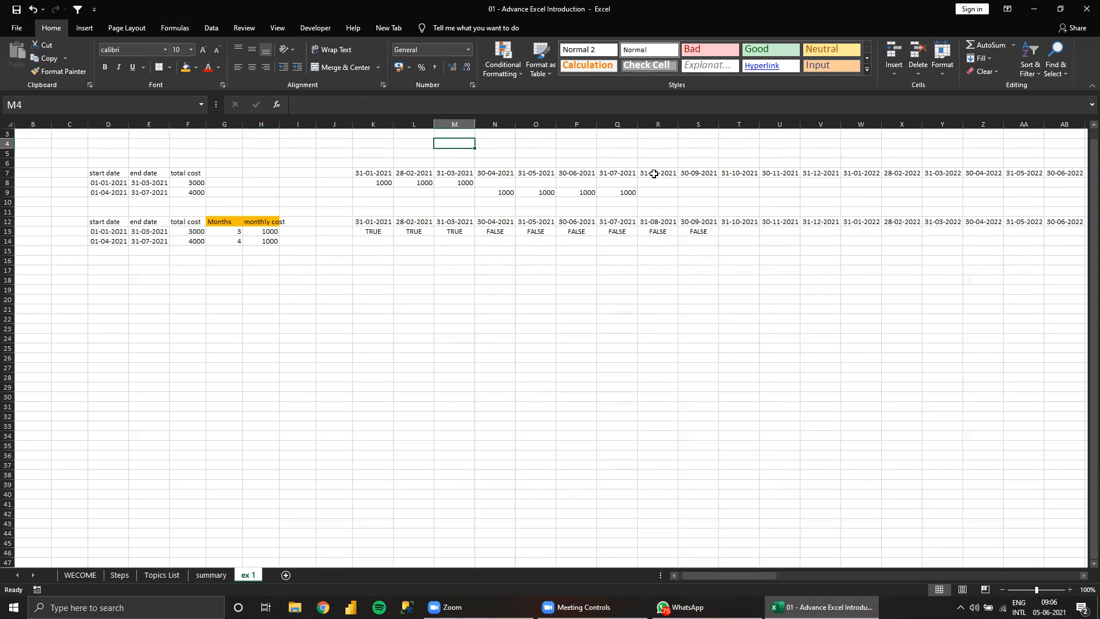
text(t)
text(for)
text(mu)
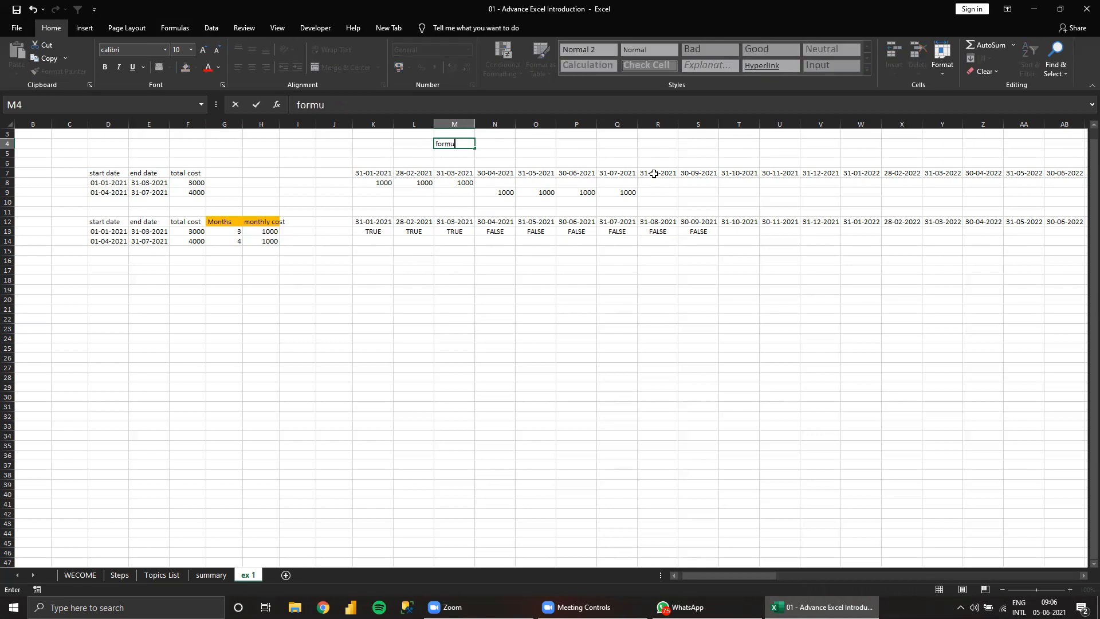
text(la to check multiple go)
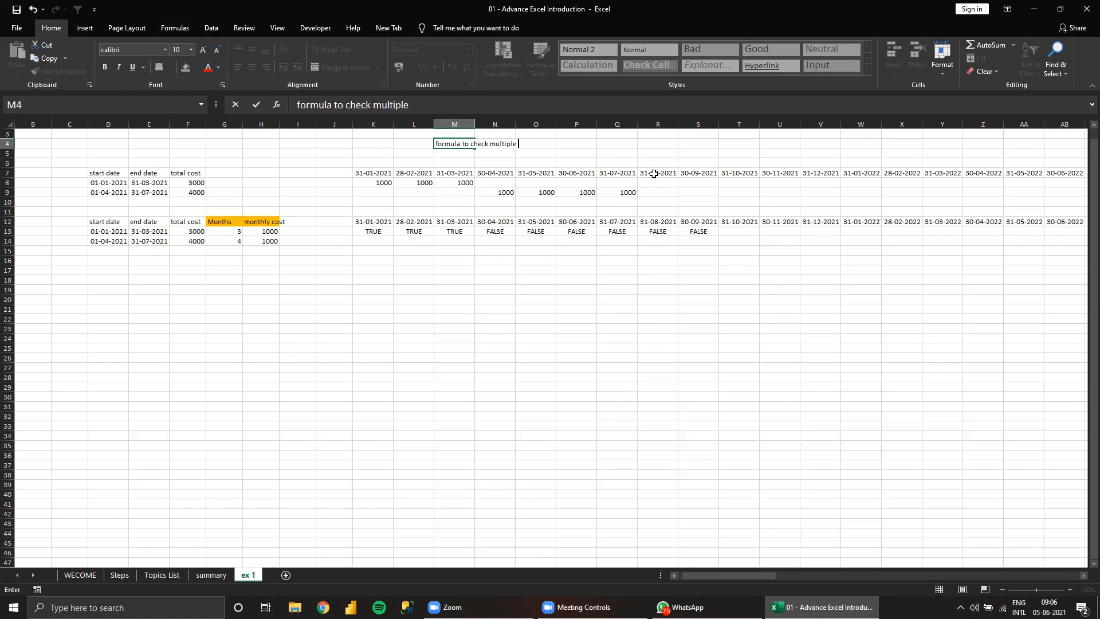
key(BackSpace)
key(BackSpace)
text(logic)
key(Return)
Enter the label OR in cell M17, below the TRUE/FALSE table.
key(Down)
key(Down)
key(Down)
key(Down)
key(Down)
key(Down)
key(Down)
key(Down)
key(Down)
key(Down)
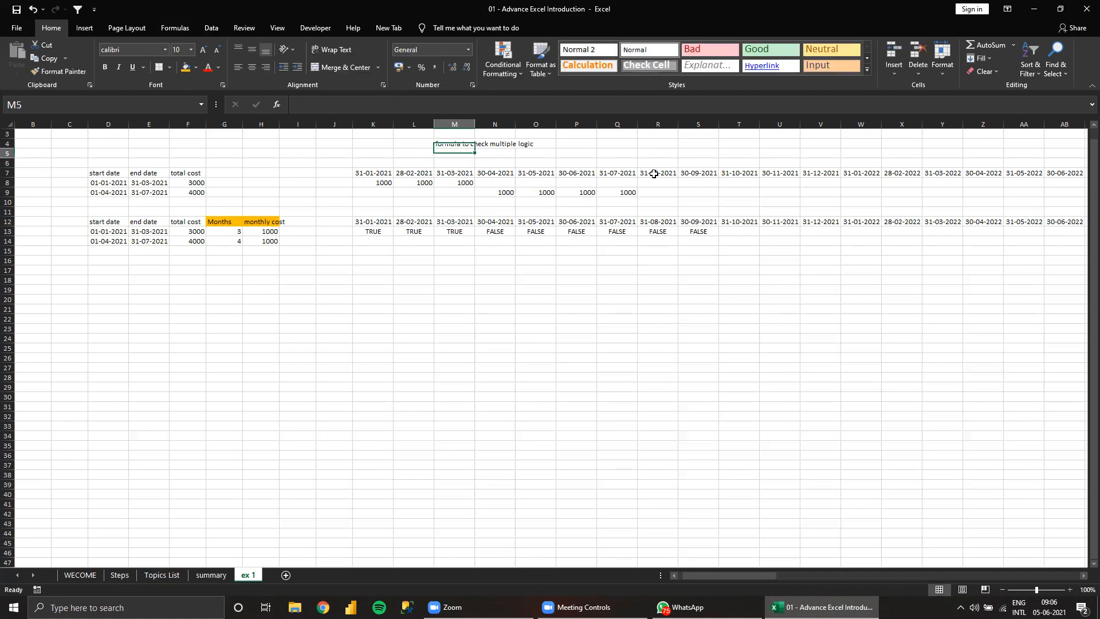
key(Down)
key(Down)
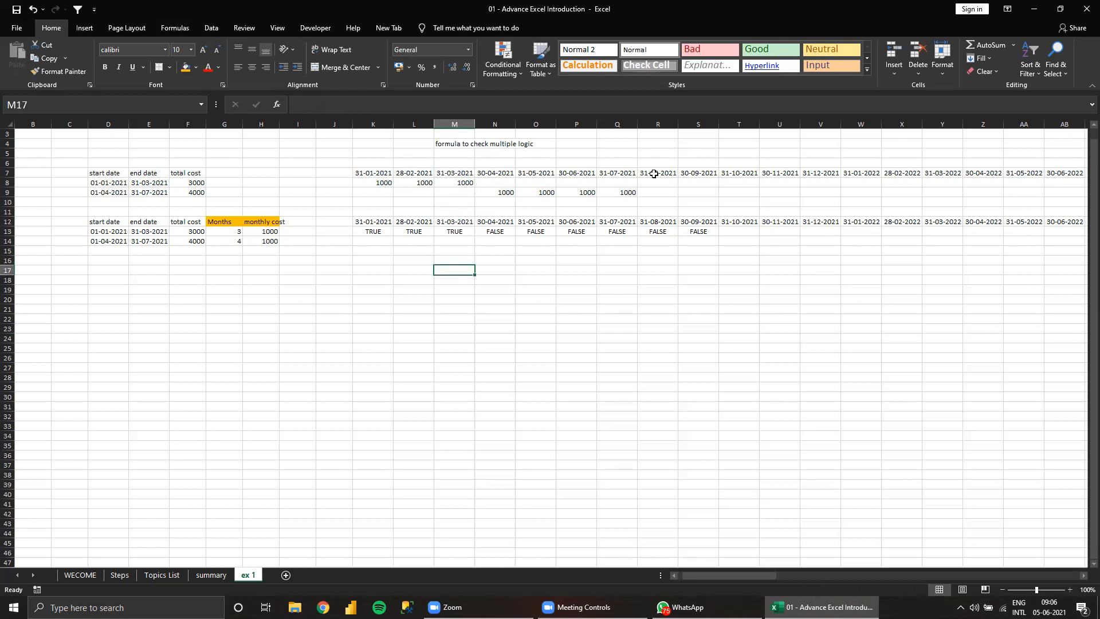
text(OR)
key(ctrl+Return)
Enter the description "ONE OF THE LOGICS SHOUT MET" beside the OR label, in cell N17.
key(Right)
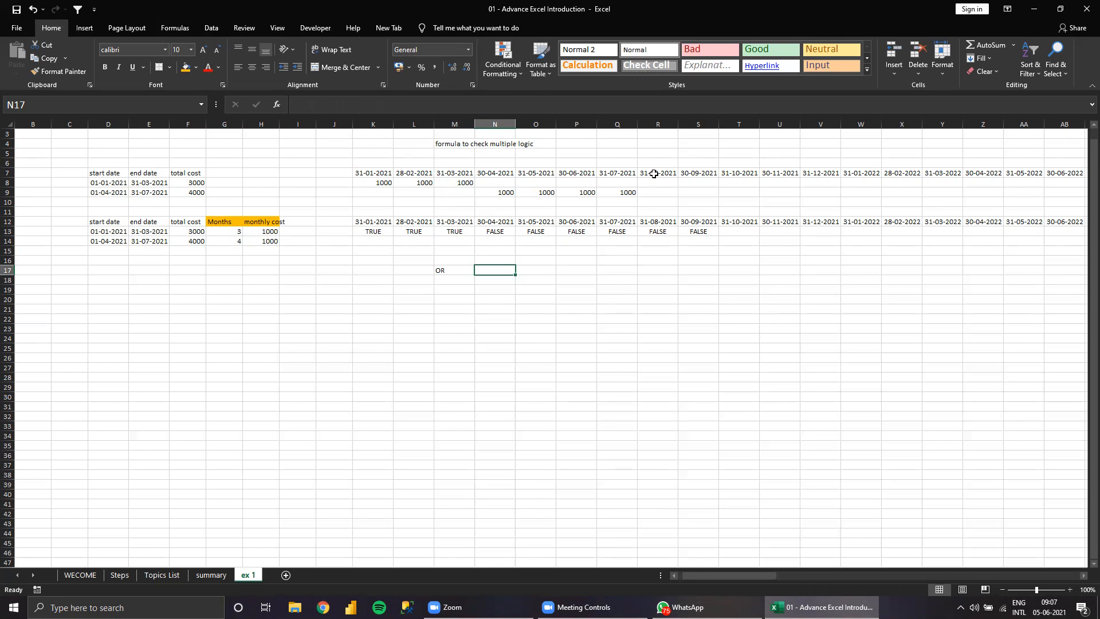
text(OR)
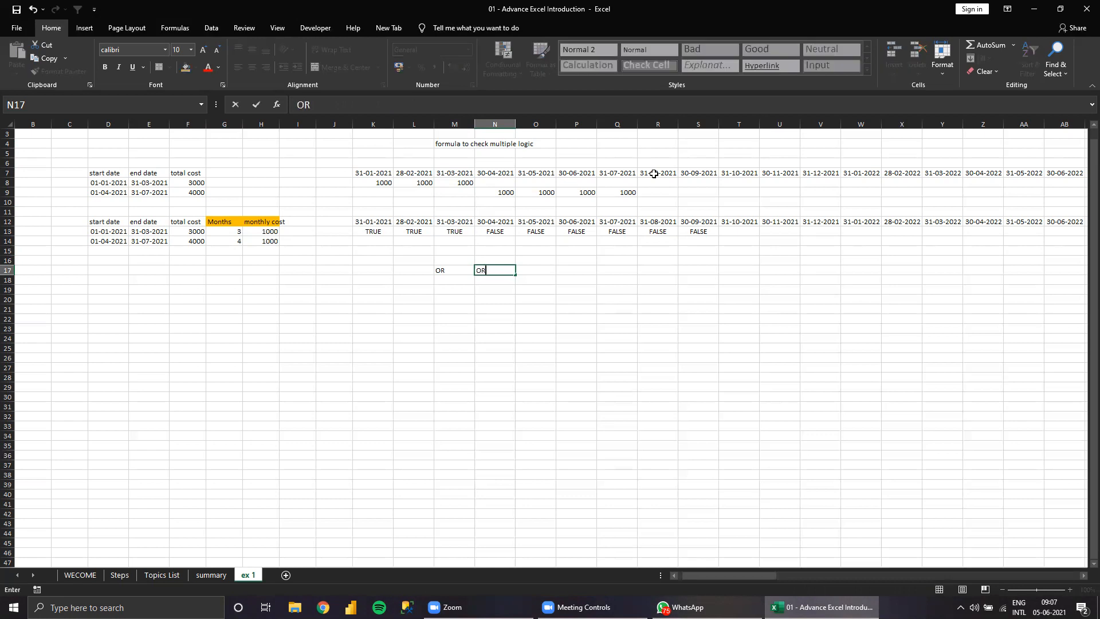
key(BackSpace)
text(NE OF THE LOGICS SHU)
key(BackSpace)
key(BackSpace)
key(BackSpace)
key(BackSpace)
text(M)
key(BackSpace)
text(SHU)
key(BackSpace)
key(BackSpace)
key(BackSpace)
text(SHOUT ME)
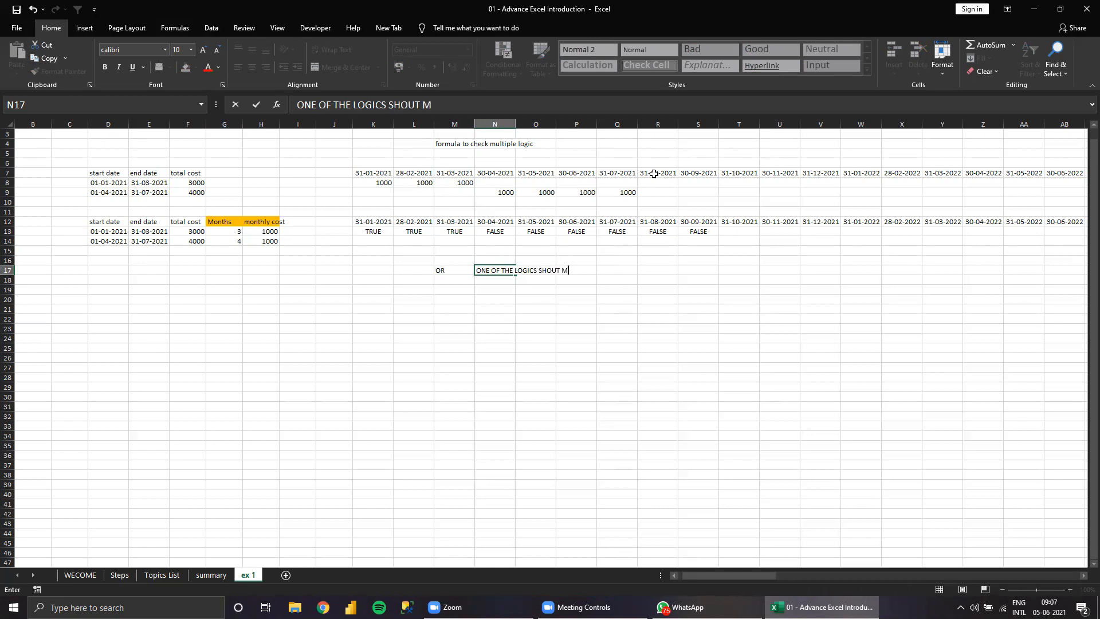
key(Return)
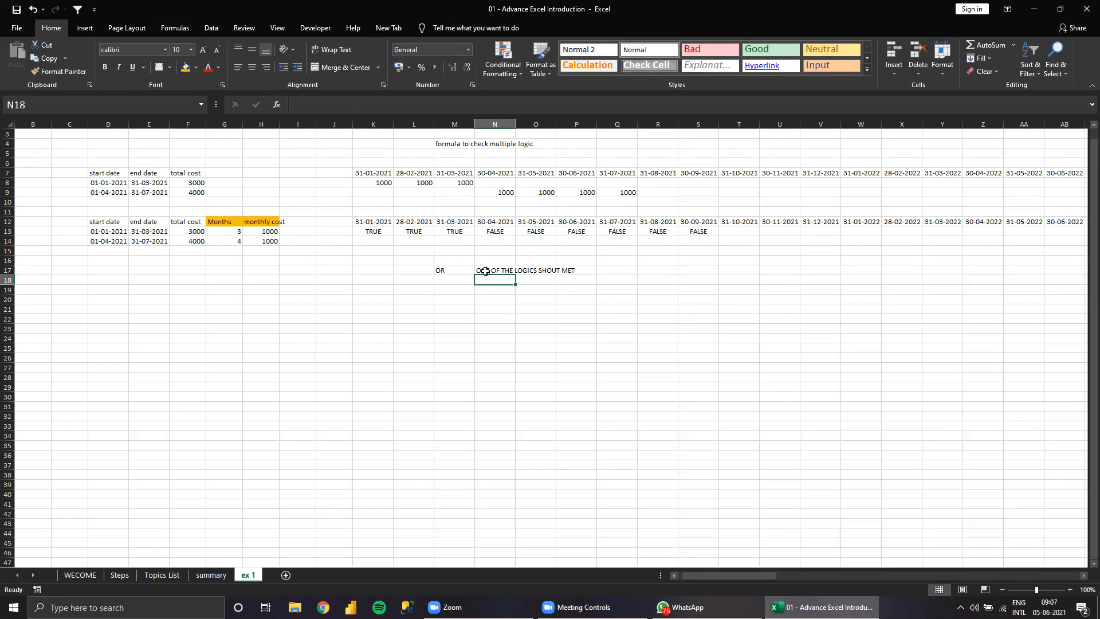
Change the OR description in N17 to read "ONE OF THE LOGICS SHOUD MET".
double_click(489, 271)
click(412, 106)
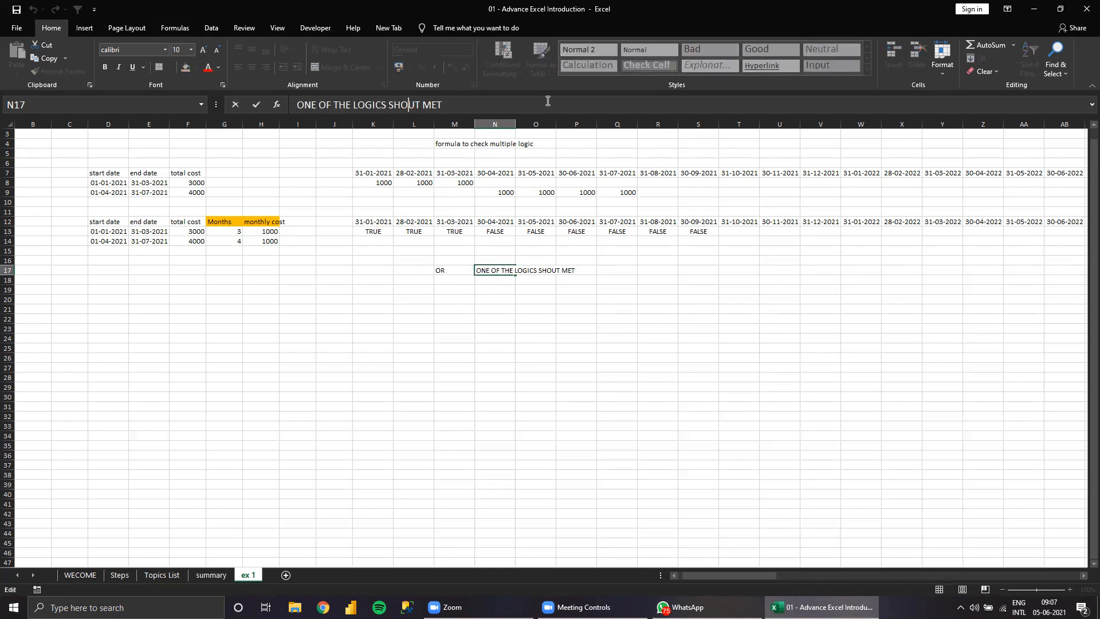
key(BackSpace)
text(D)
key(Return)
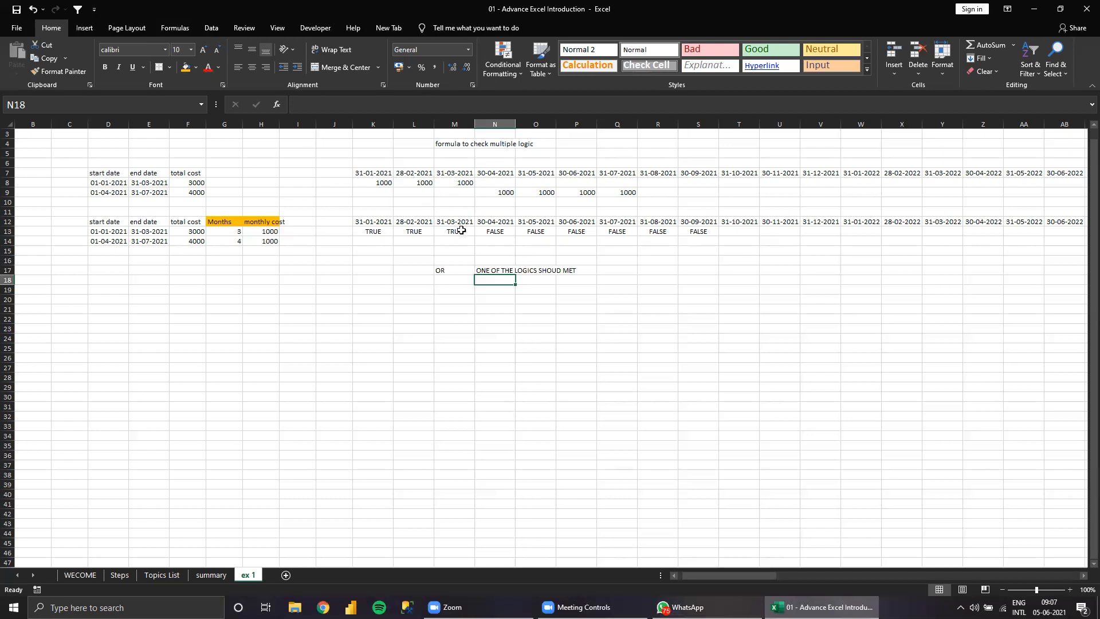
Check the April date in N12 against the start date in D13, the OR rule in row 17 and the flag in N13.
click(496, 221)
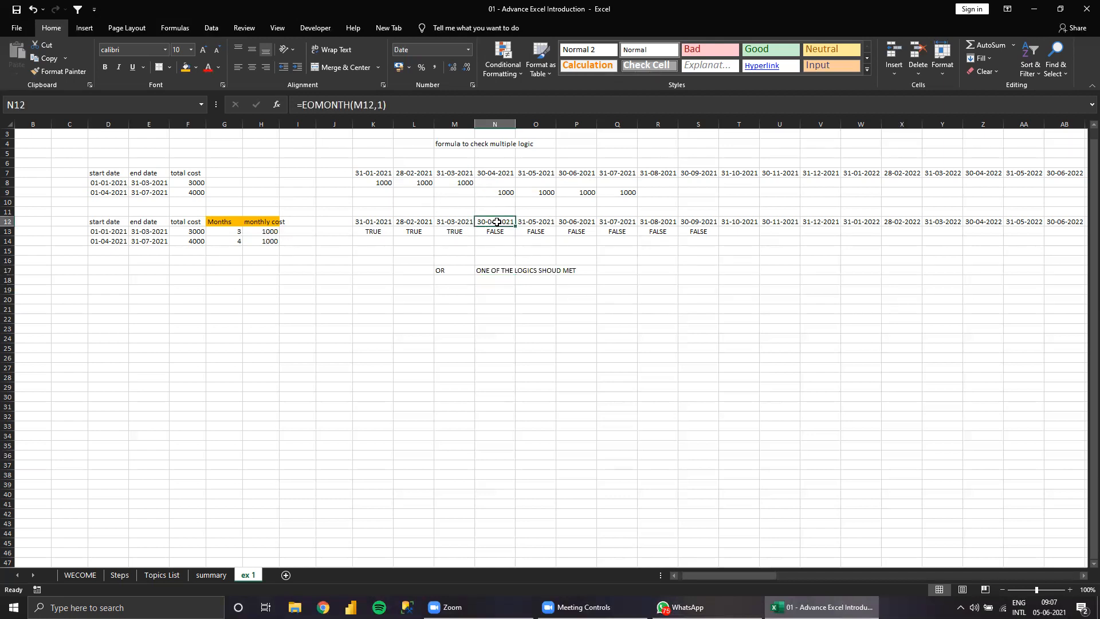
click(105, 232)
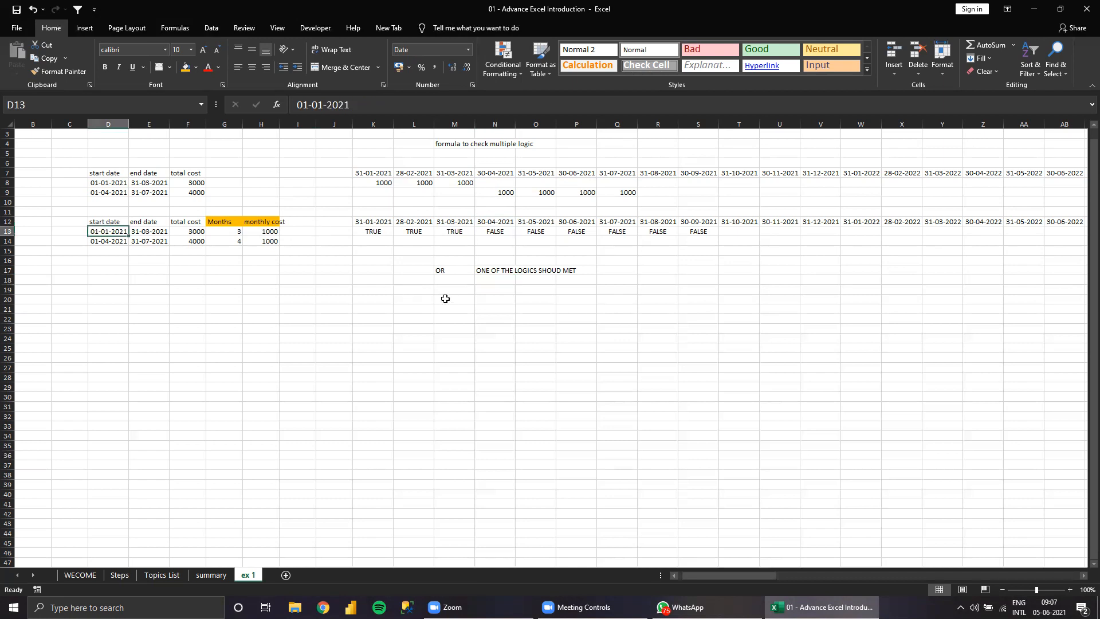
drag(457, 272, 491, 273)
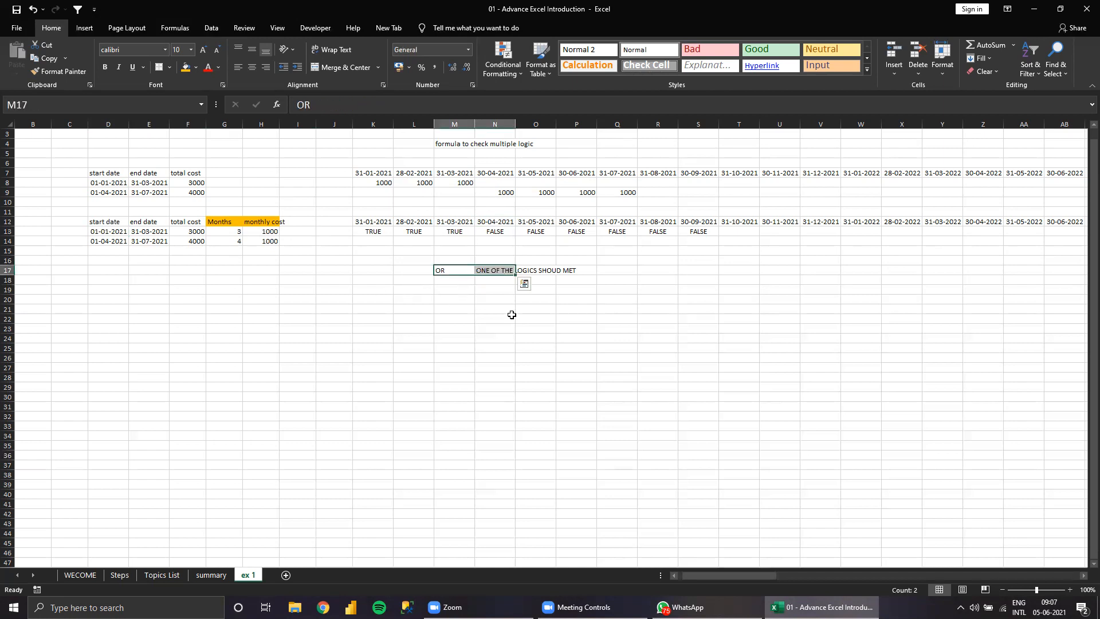
click(503, 229)
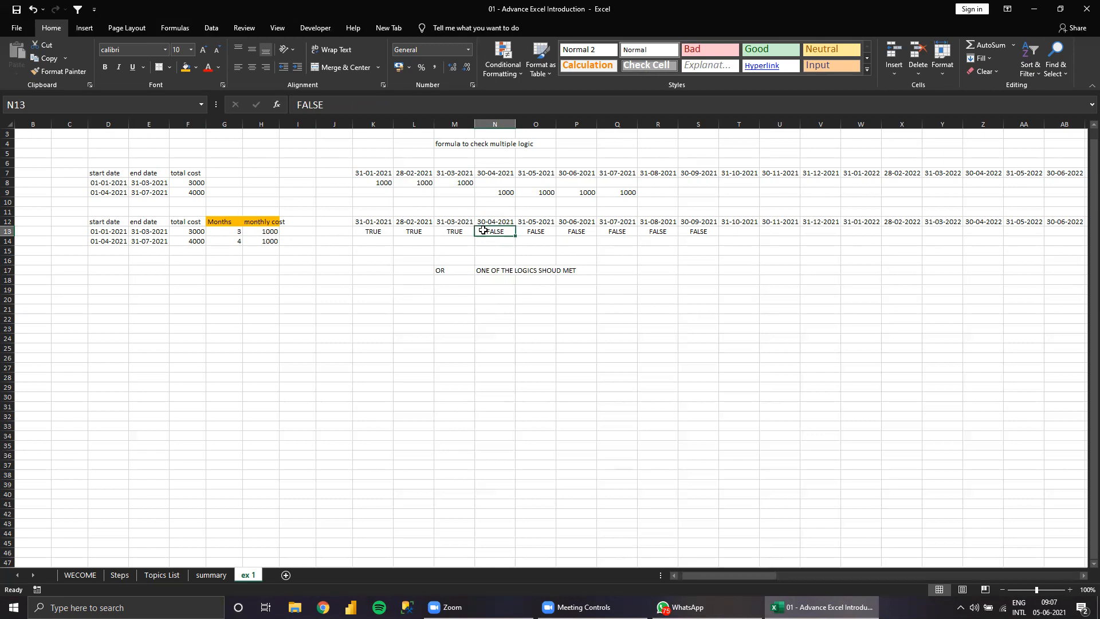
Fill the OR label cell M17 with red.
click(440, 279)
click(458, 271)
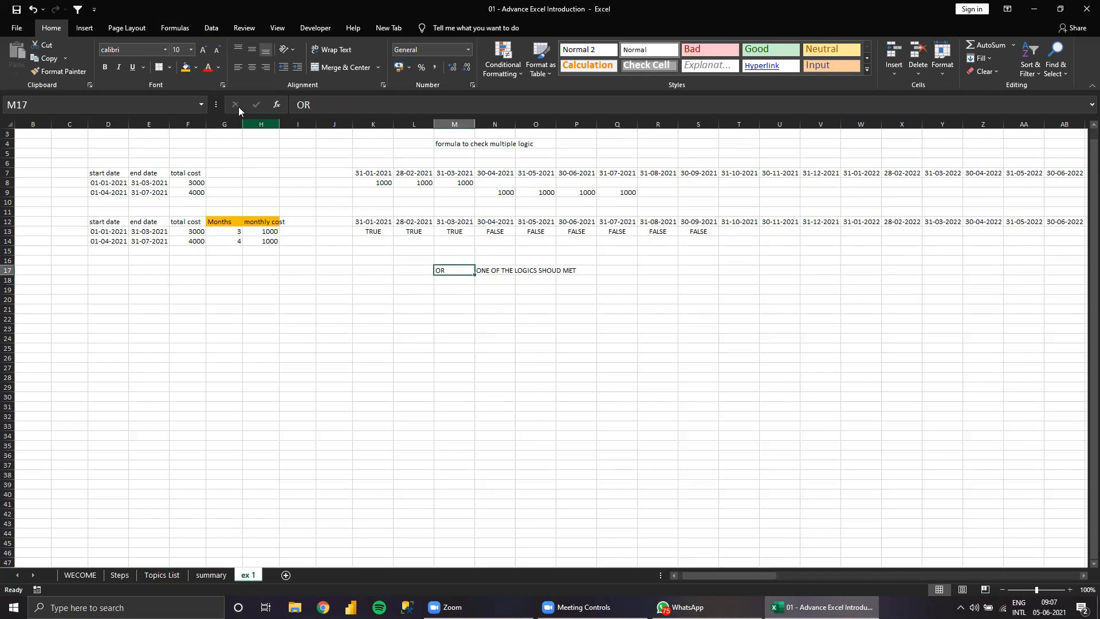
click(196, 67)
click(195, 156)
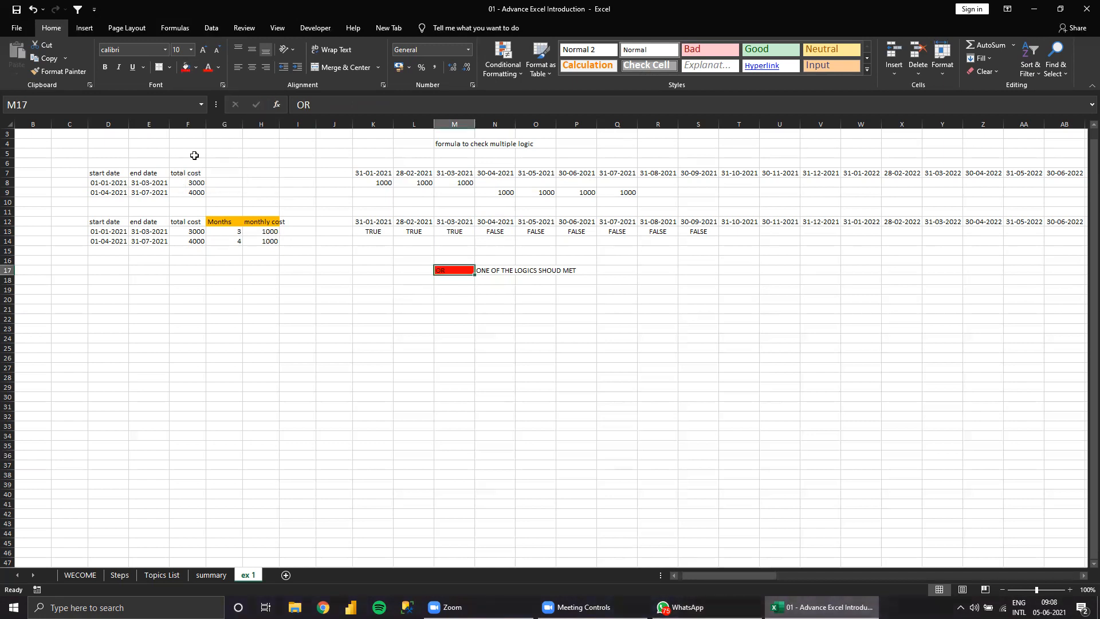
click(569, 337)
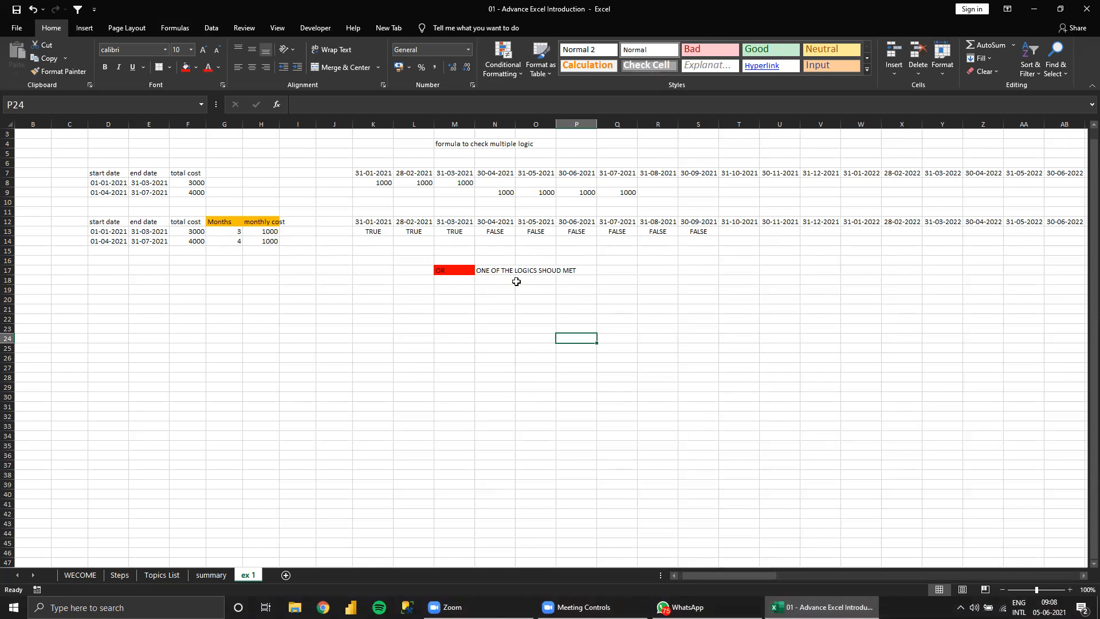
Enter the label AND in M18 with the description "ALL THE LOGICS MUST BE MET" in N18.
click(465, 282)
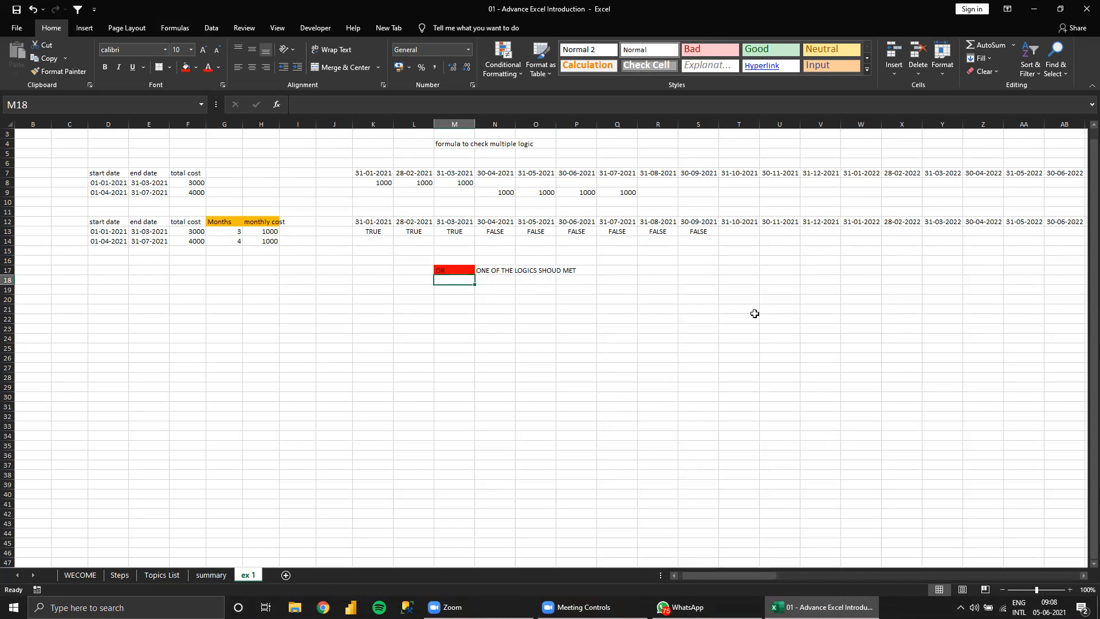
text(AND)
key(Tab)
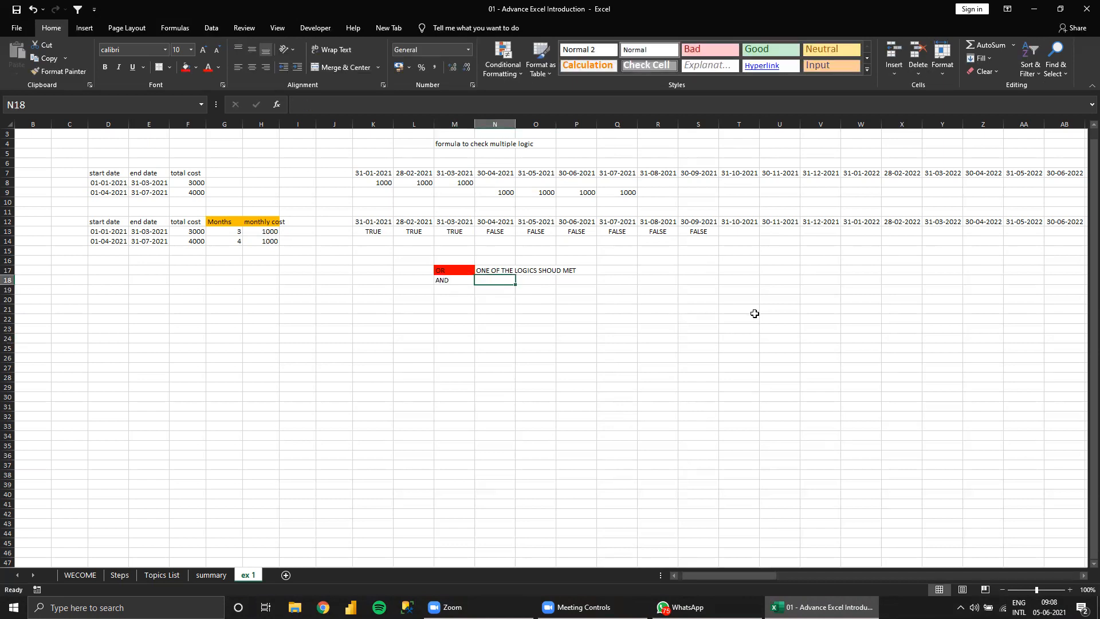
text(ALL THE )
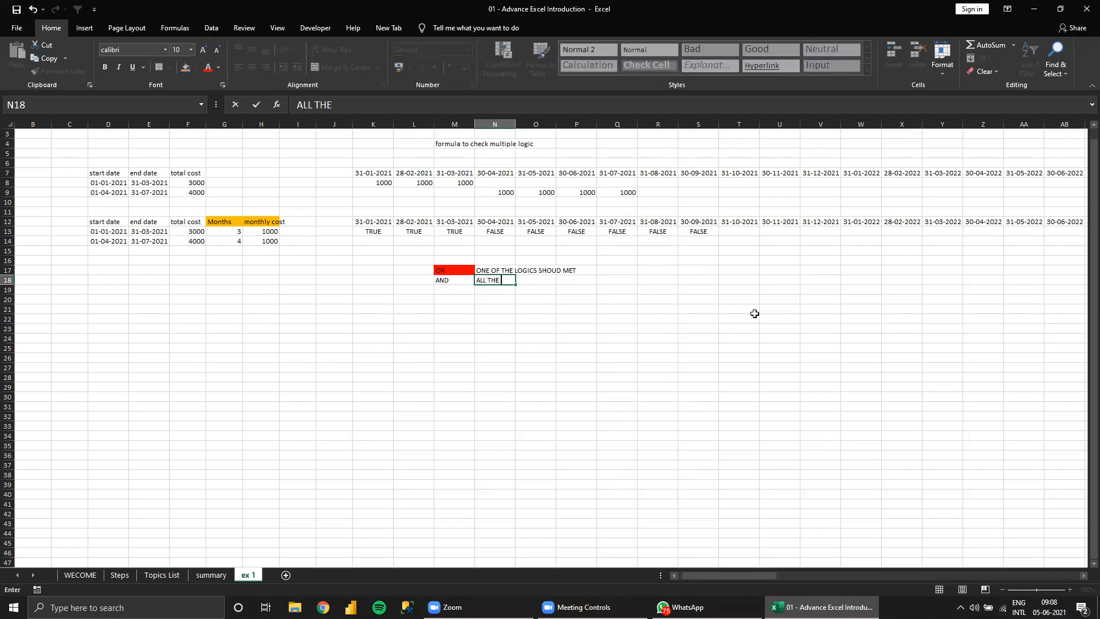
text(LOGICS MUST BE MET)
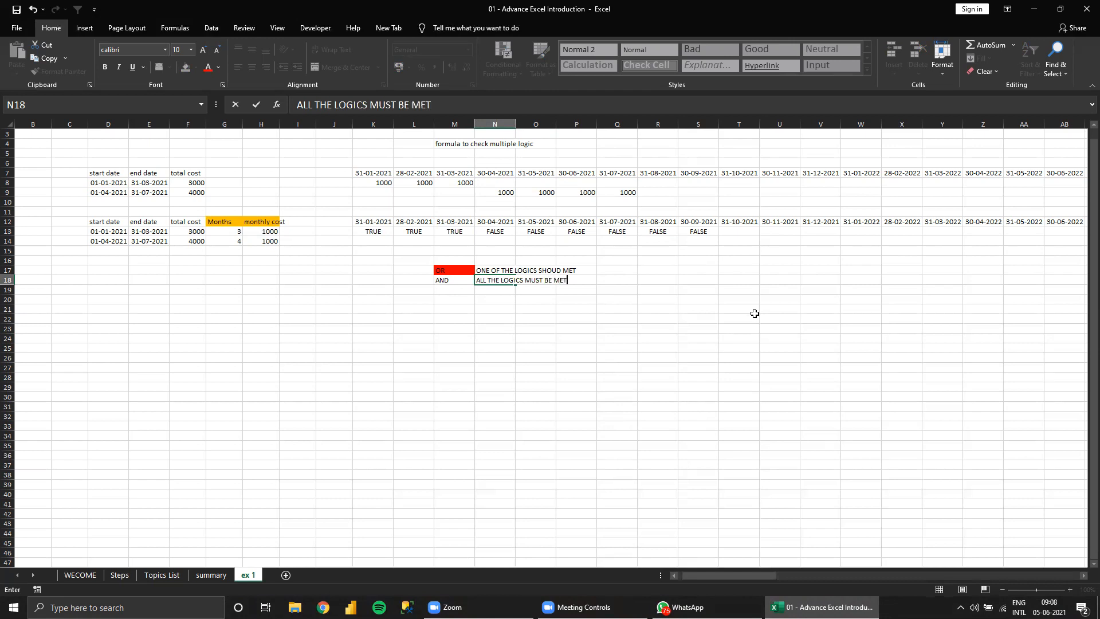
key(Return)
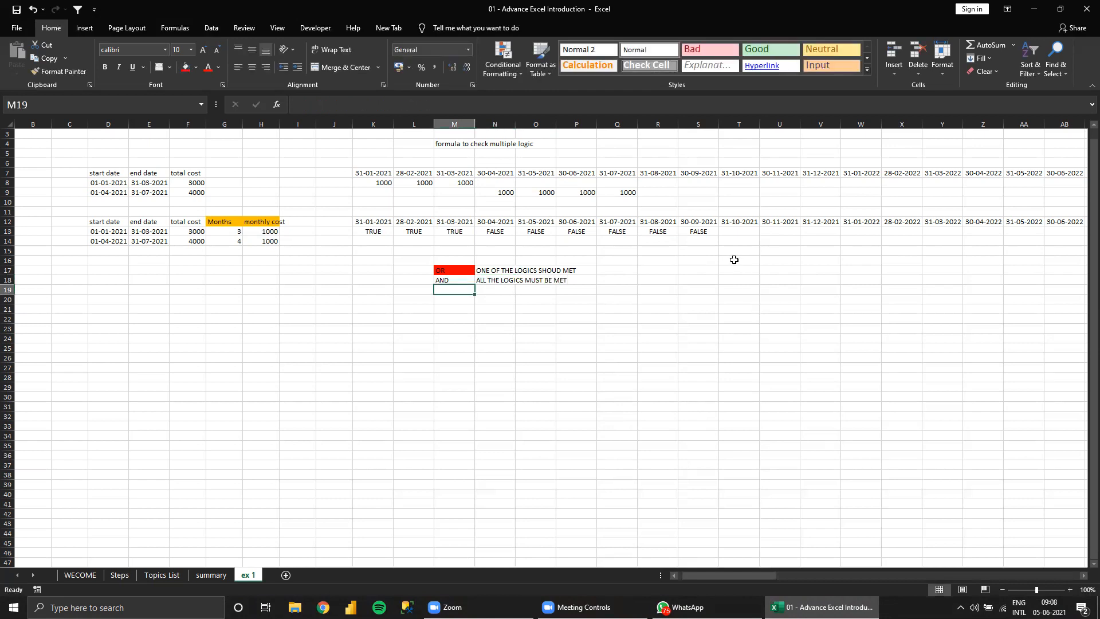
Compare the April and January month-end dates in N12 and K12 with the start and end dates in D13 and E13.
click(492, 221)
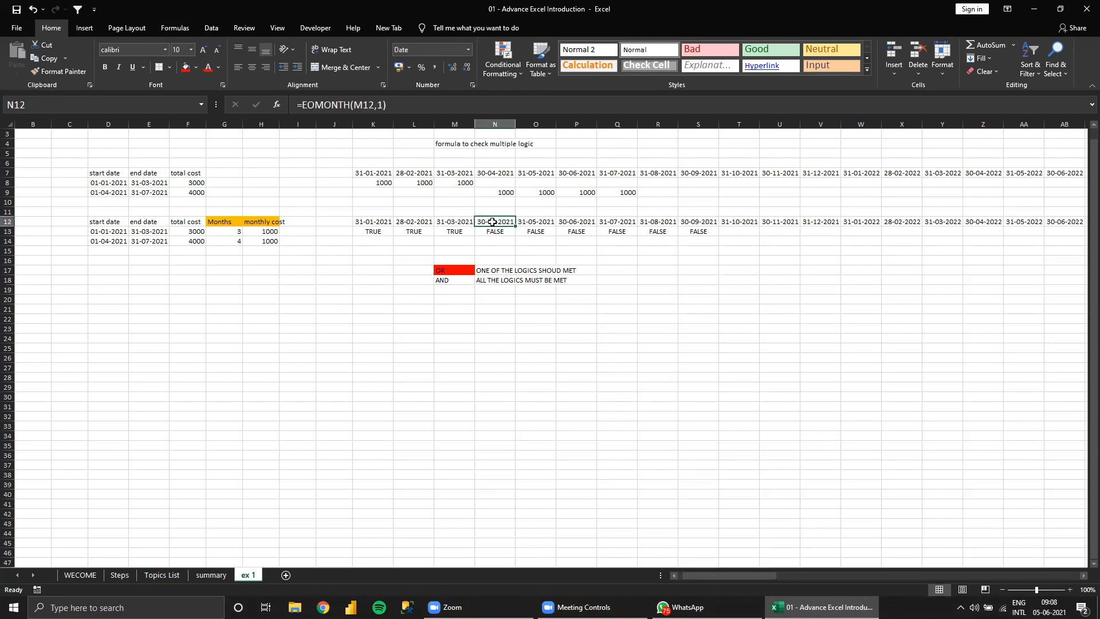
click(104, 232)
click(491, 222)
click(148, 232)
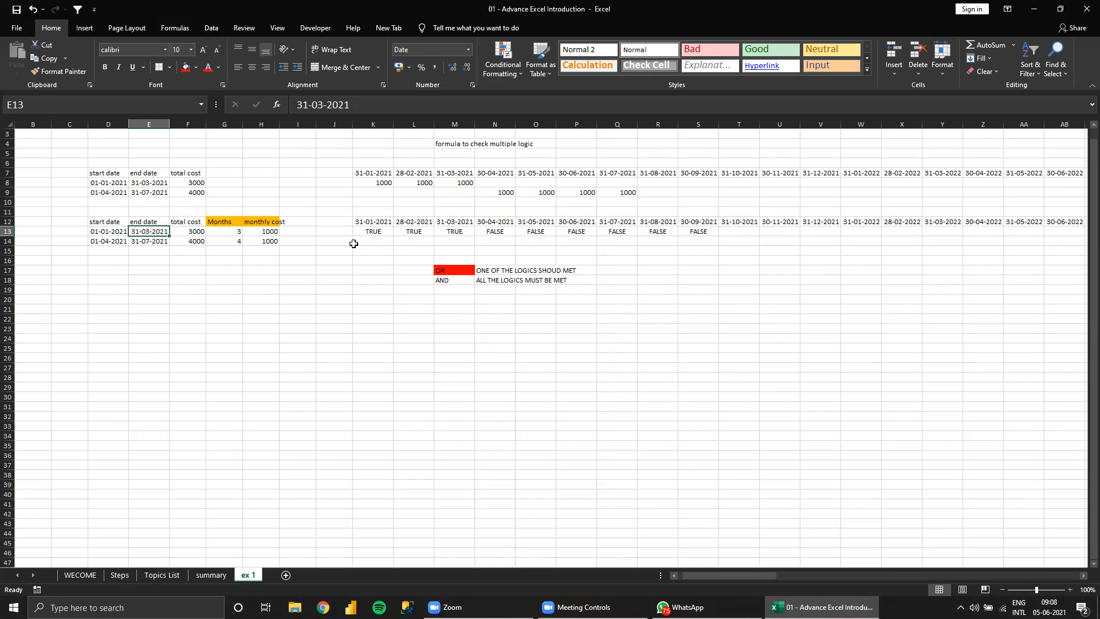
click(371, 222)
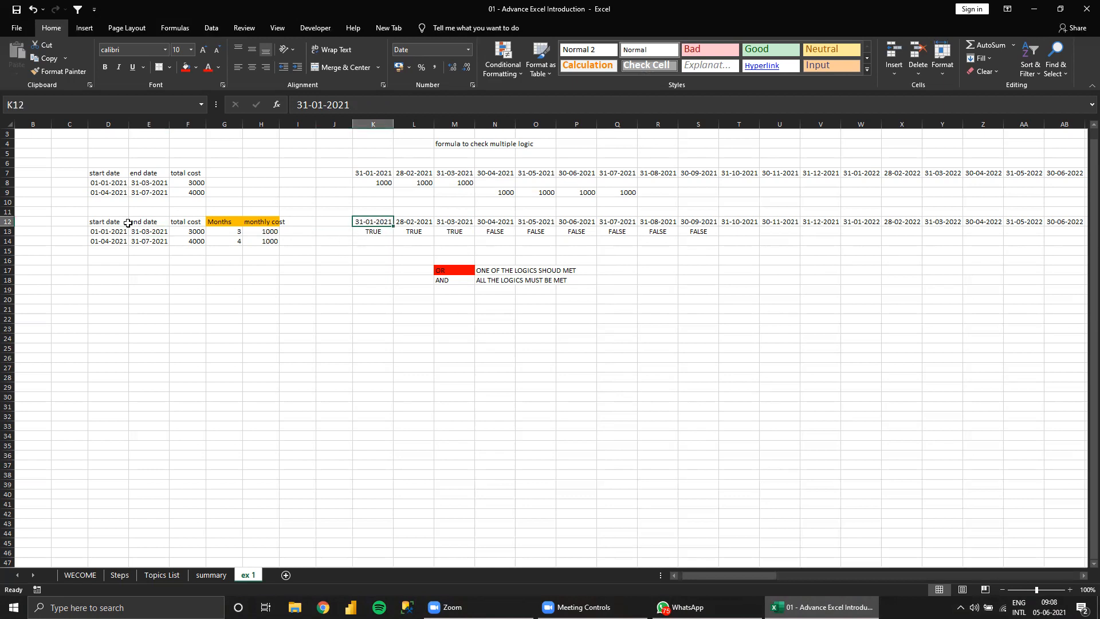
click(101, 232)
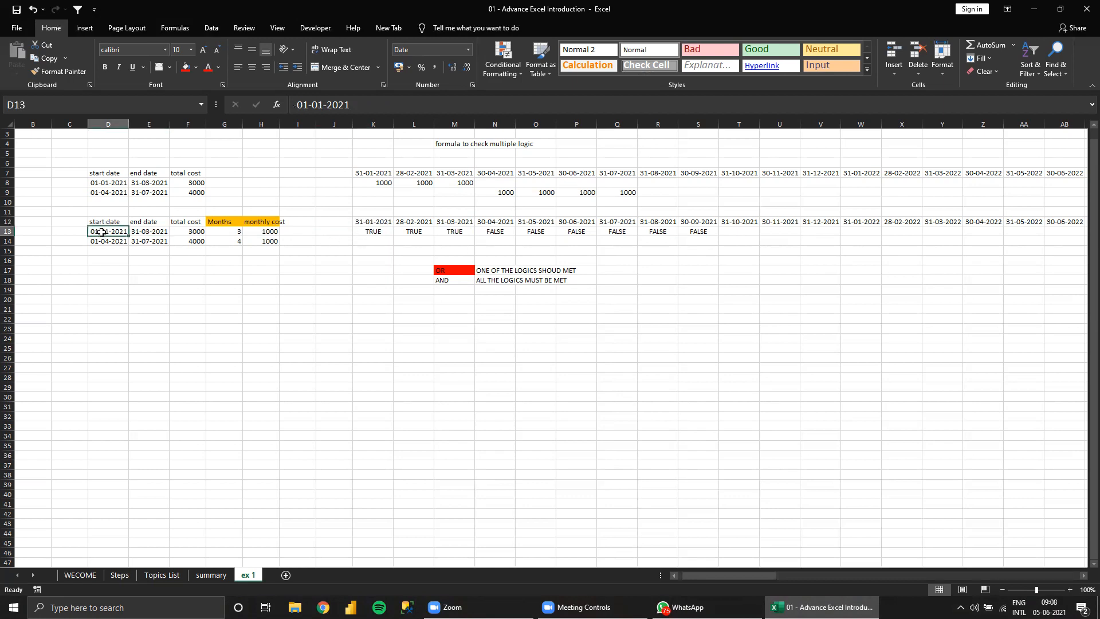
click(145, 232)
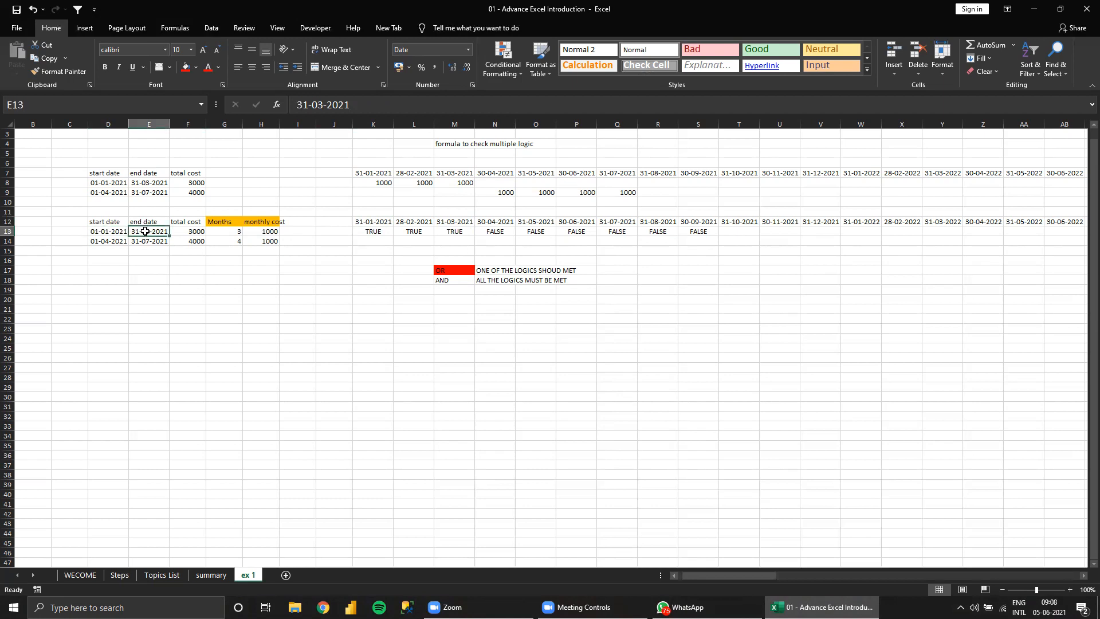
Compare the February, March and April dates in row 12 with D13 and E13, and check the OR and AND rules in M17:M18.
click(415, 221)
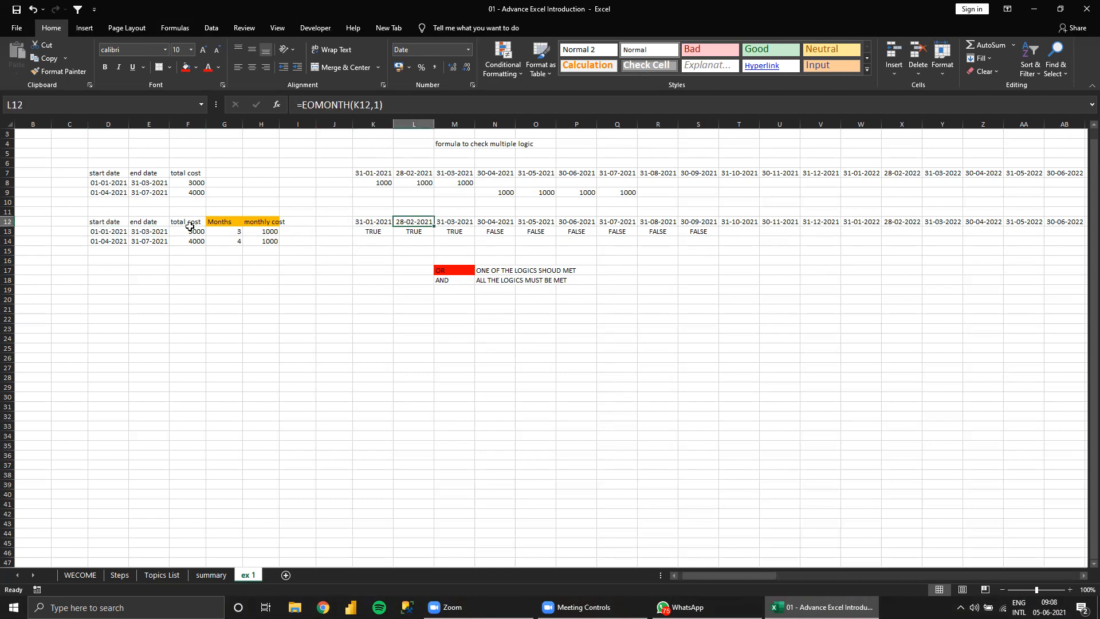
click(96, 232)
click(143, 231)
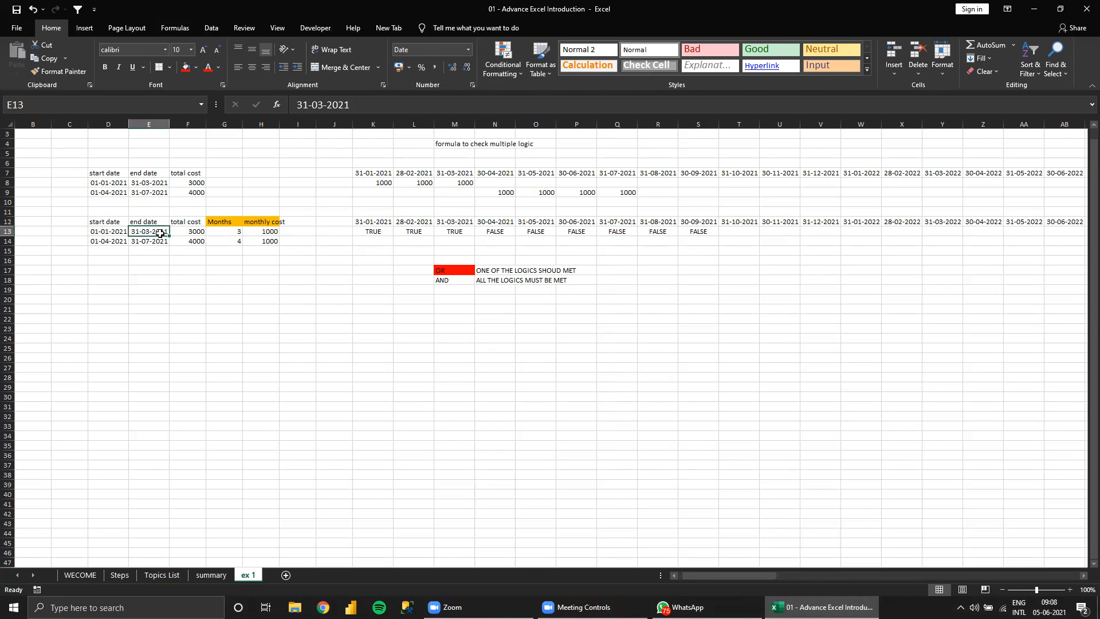
click(450, 222)
click(96, 231)
click(155, 231)
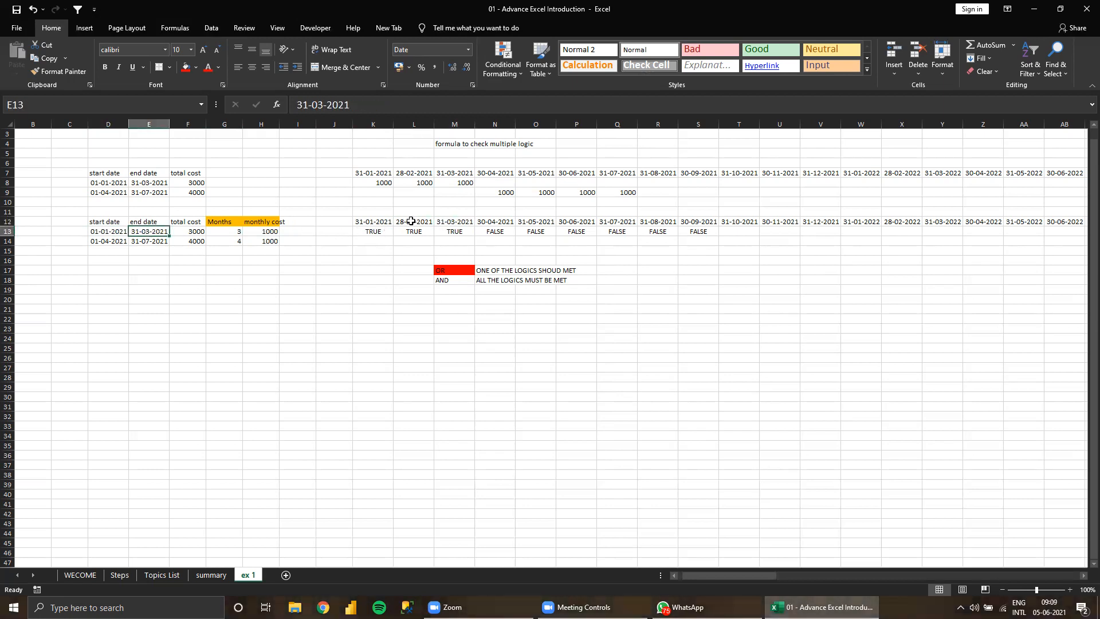
click(487, 221)
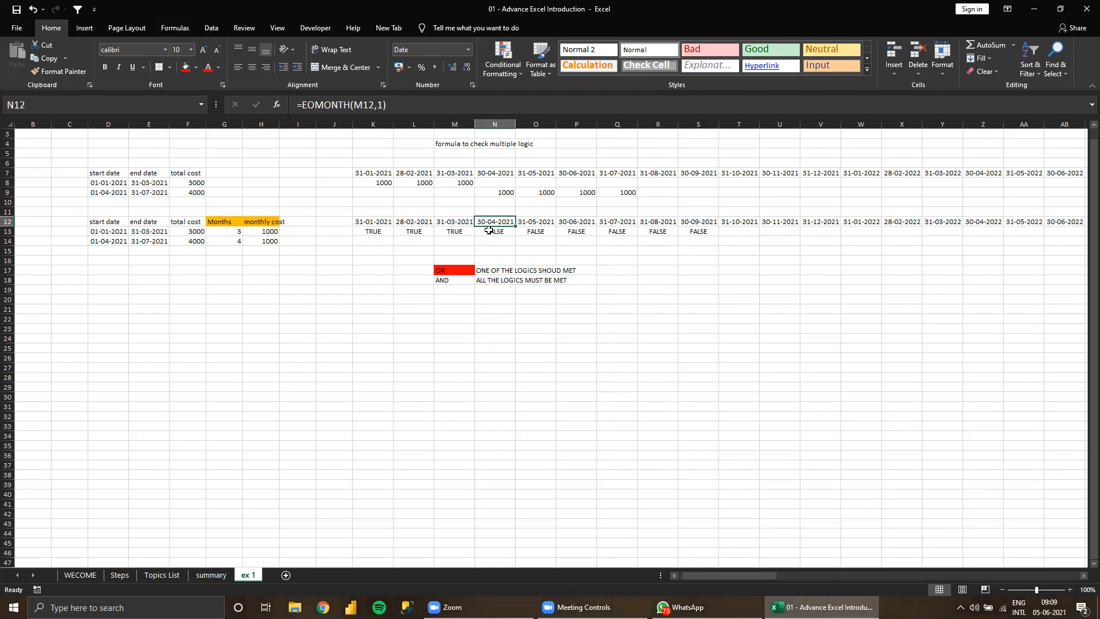
click(445, 279)
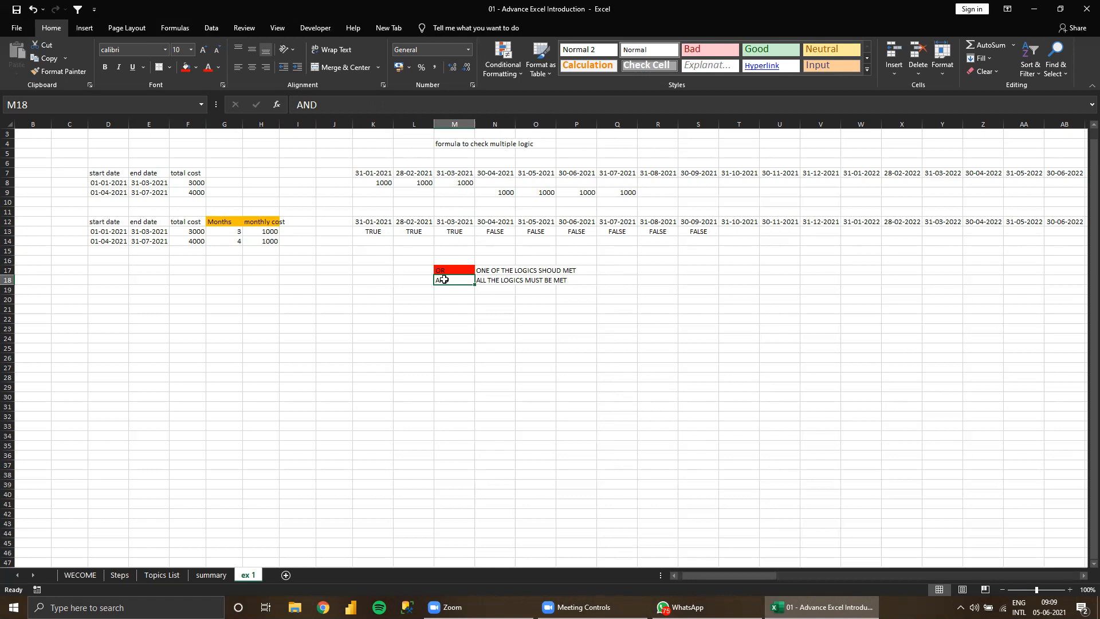
drag(445, 271, 451, 284)
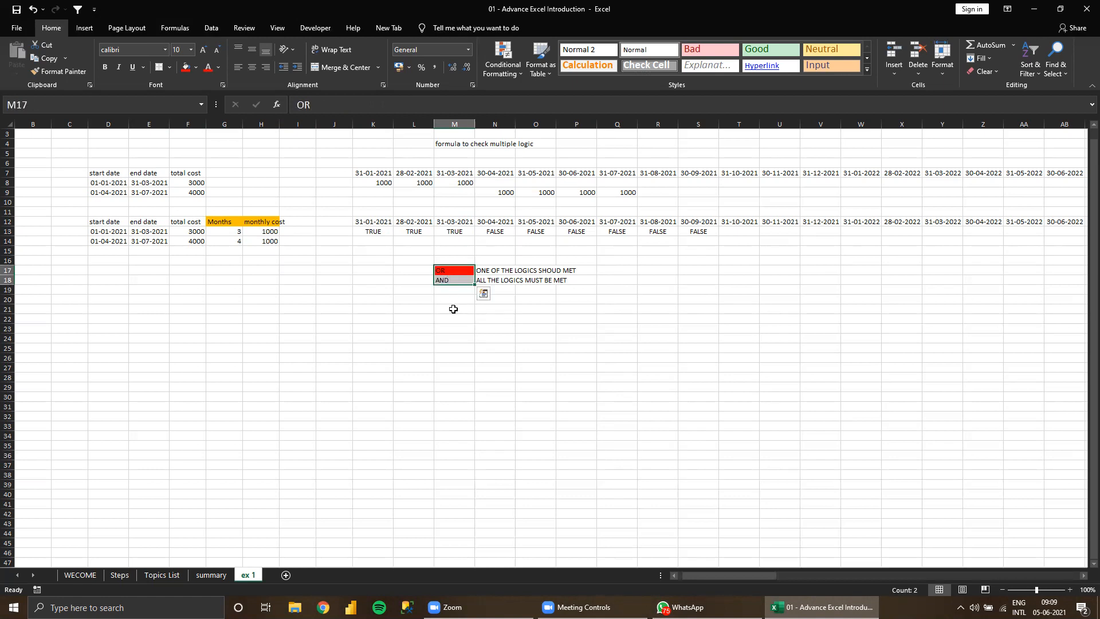
Copy the manually entered TRUE/FALSE flags in K13:S13 to the row below, starting at K14.
click(373, 232)
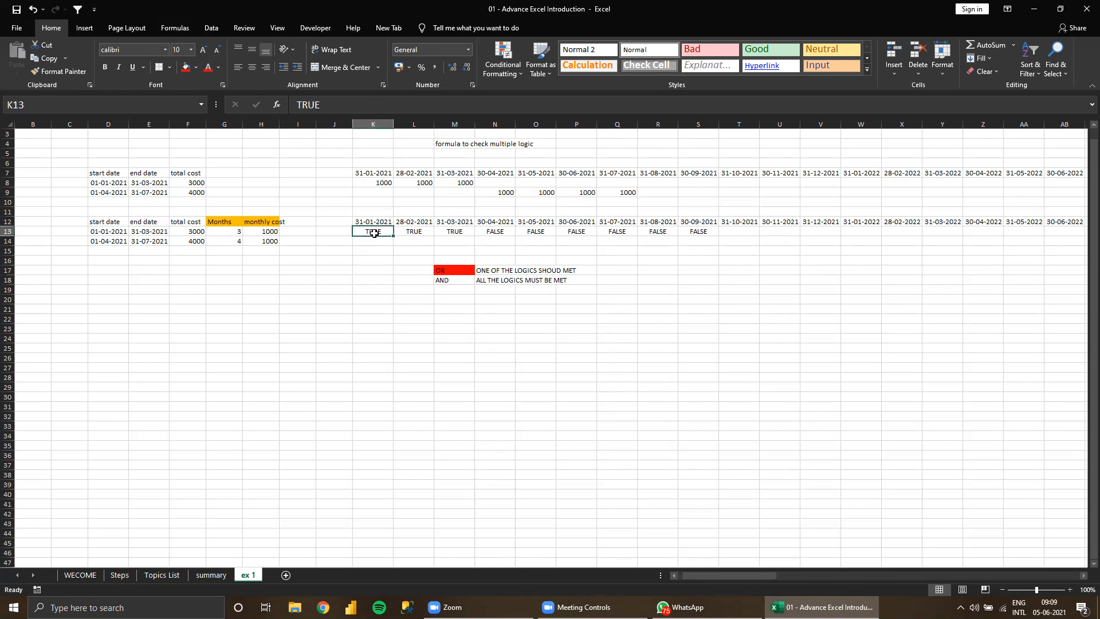
drag(373, 232, 705, 228)
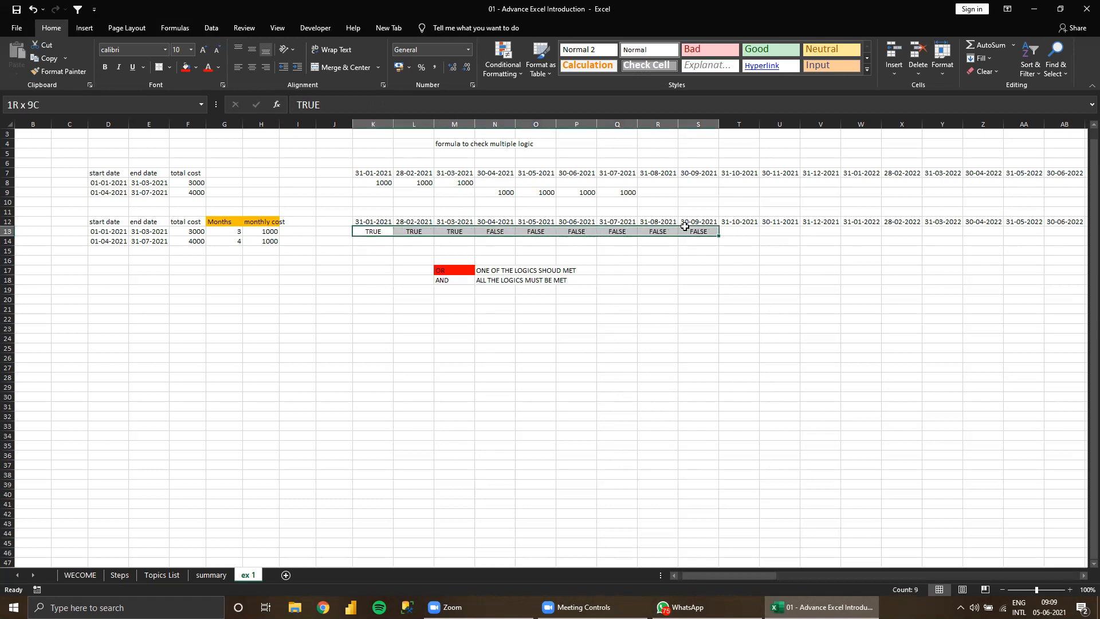
key(ctrl+c)
key(Down)
key(Return)
Clear the original TRUE/FALSE flags from K13:S13.
key(Up)
shift+click(686, 226)
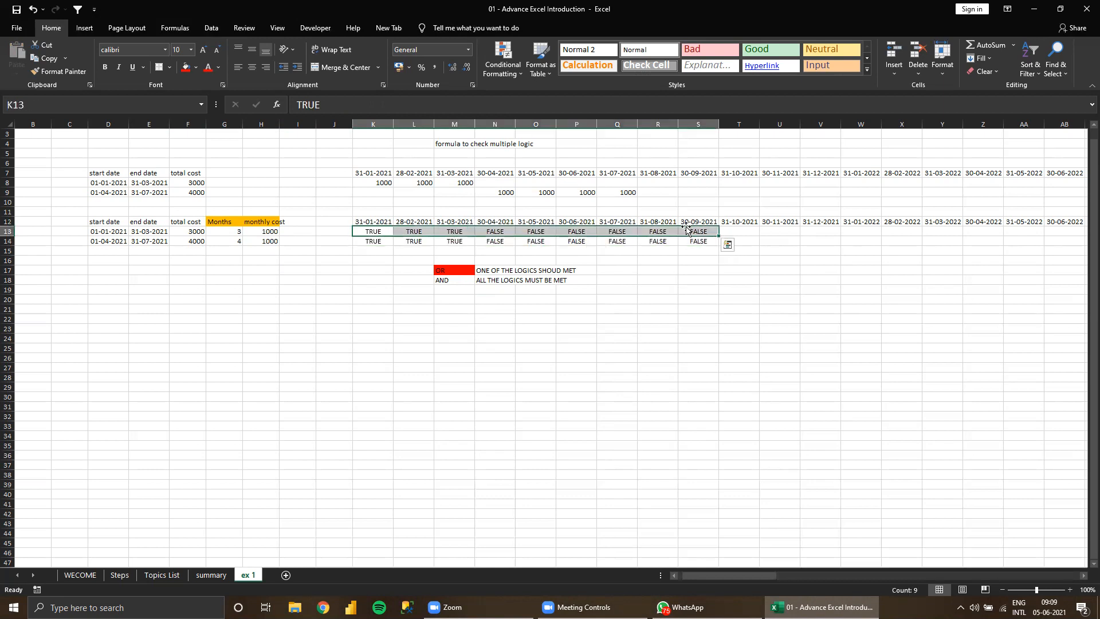
key(Delete)
key(Down)
key(Up)
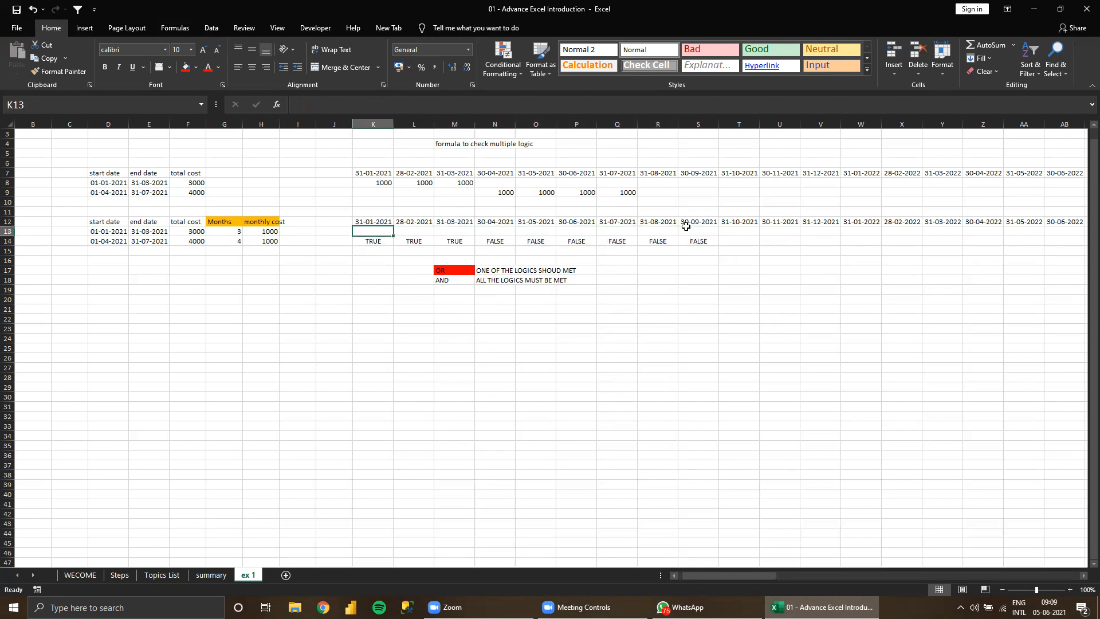
Enter the formula =AND(K12>=D13,K12<=E13) in K13 to test the month against the start and end dates.
text(=)
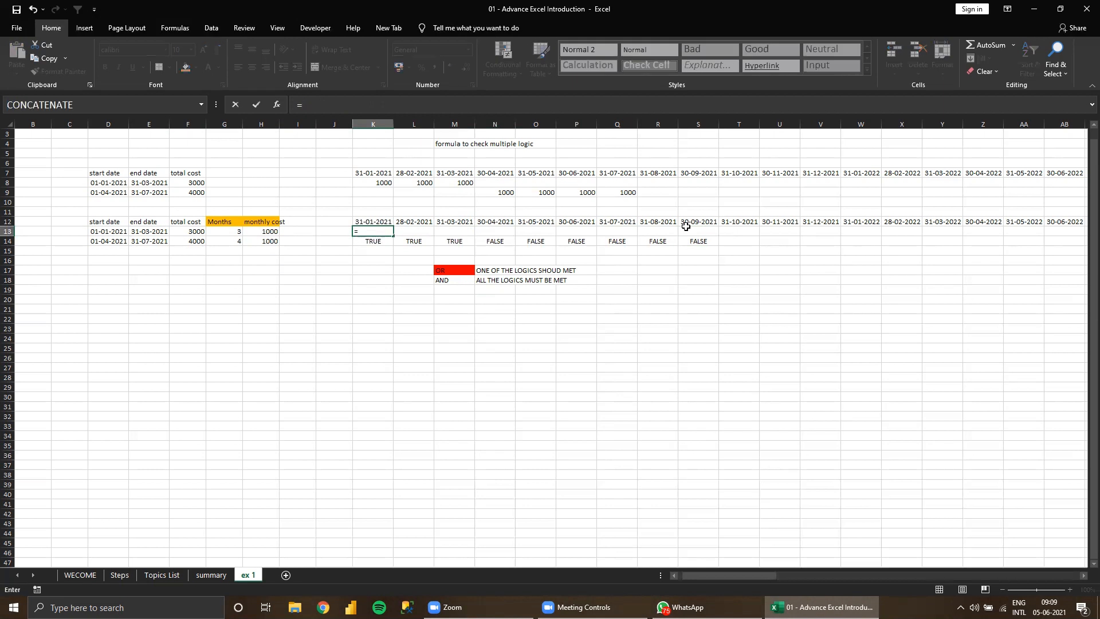
text(AND()
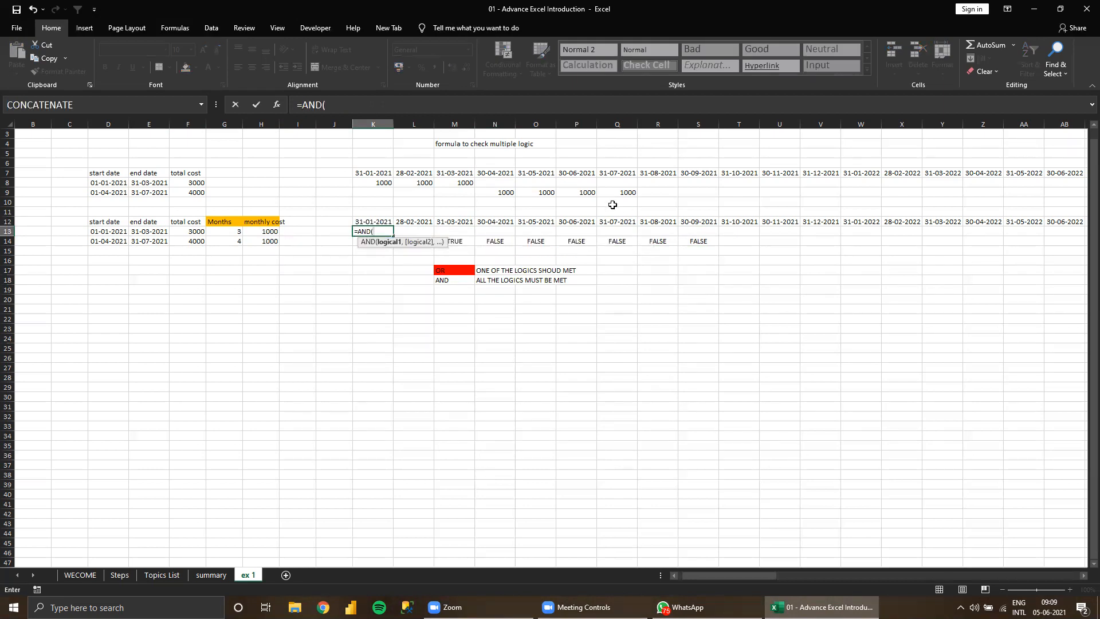
click(379, 222)
text(>=)
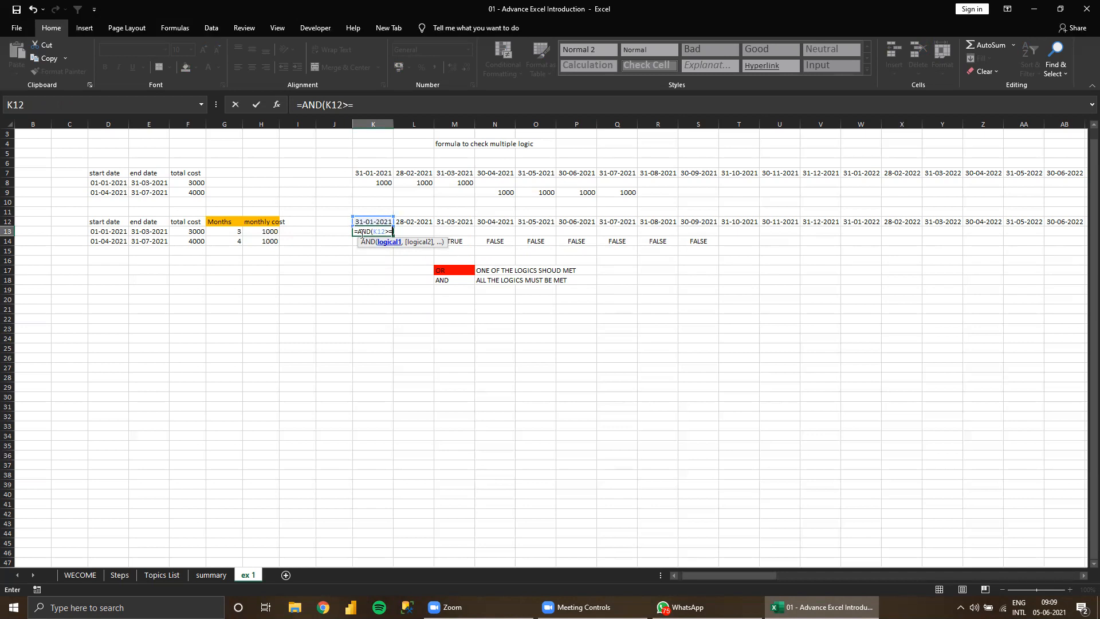
click(118, 233)
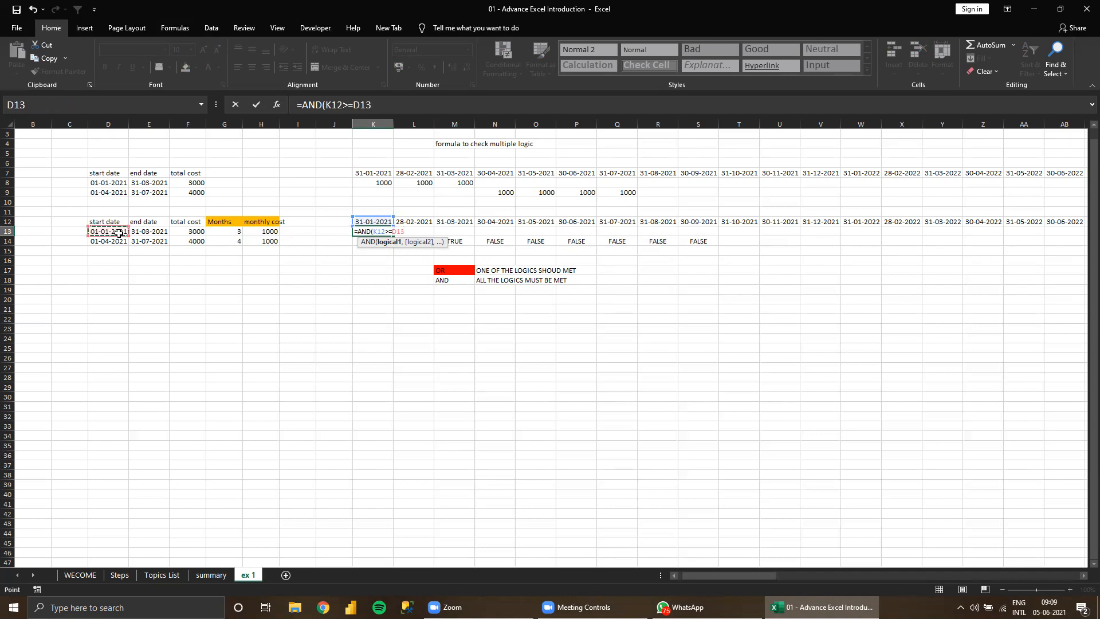
text(,)
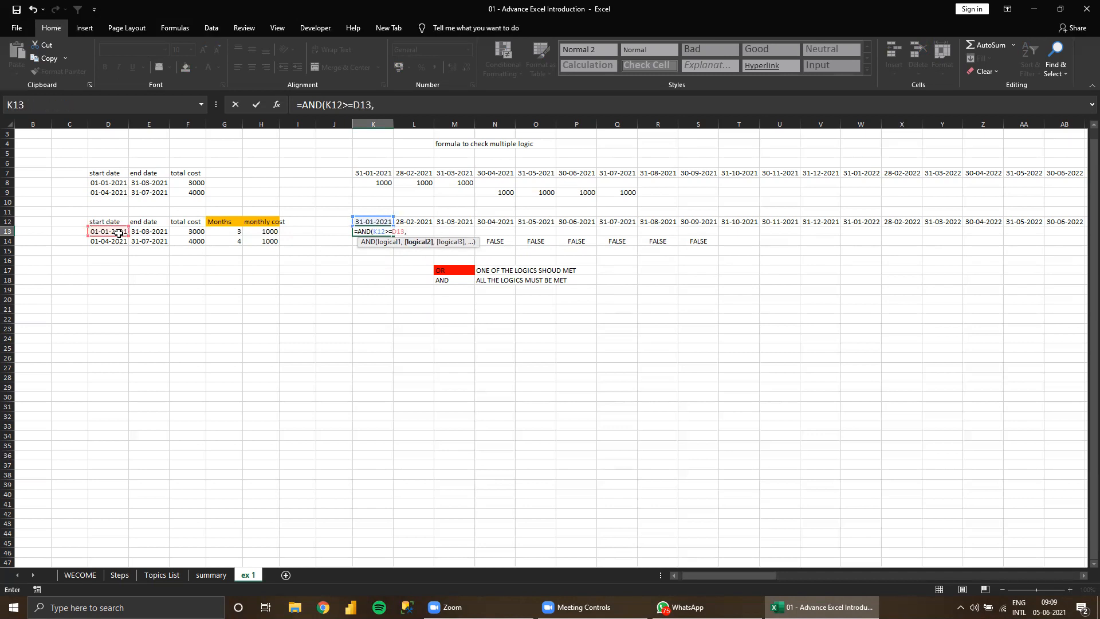
click(367, 221)
text(<=)
click(162, 231)
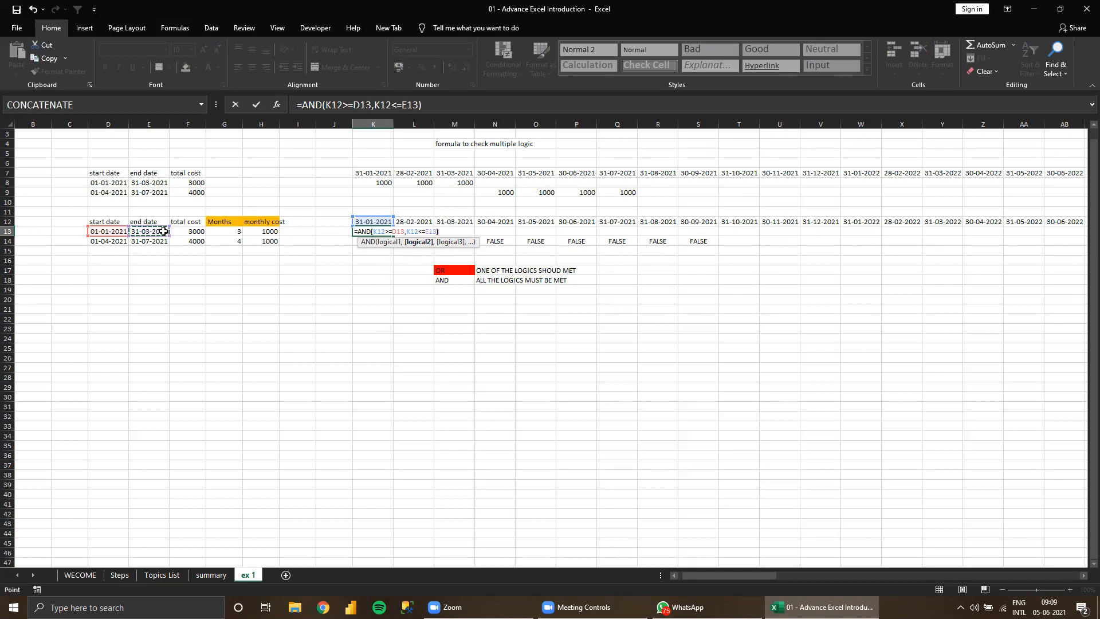
key(ctrl+Return)
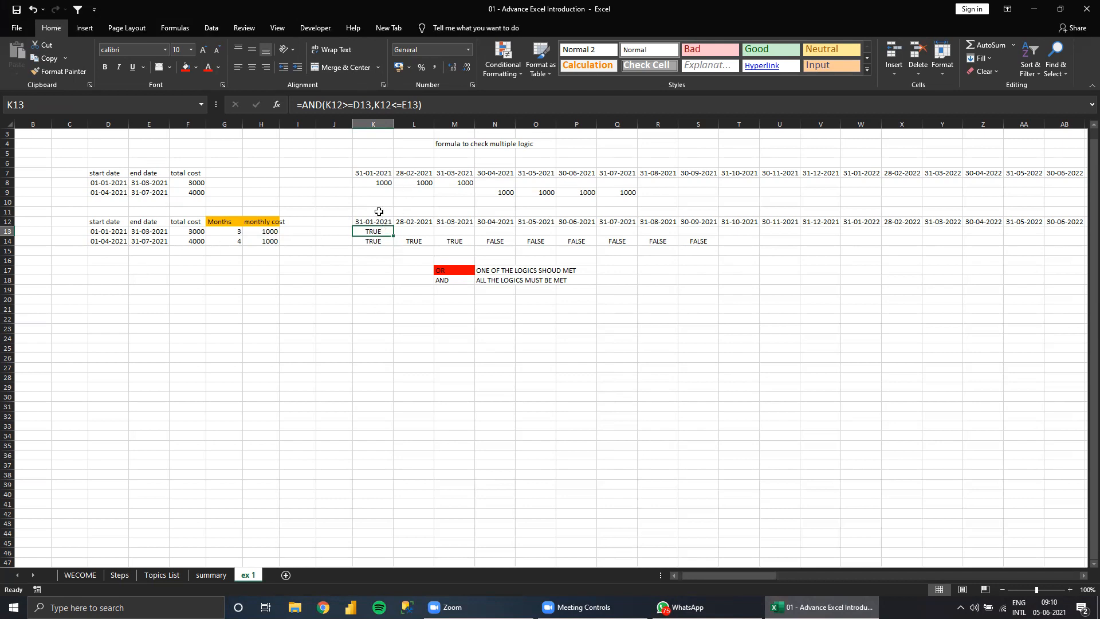
In the first condition of the K13 formula, lock the month row and the start date column as K$12>=$D13.
click(338, 105)
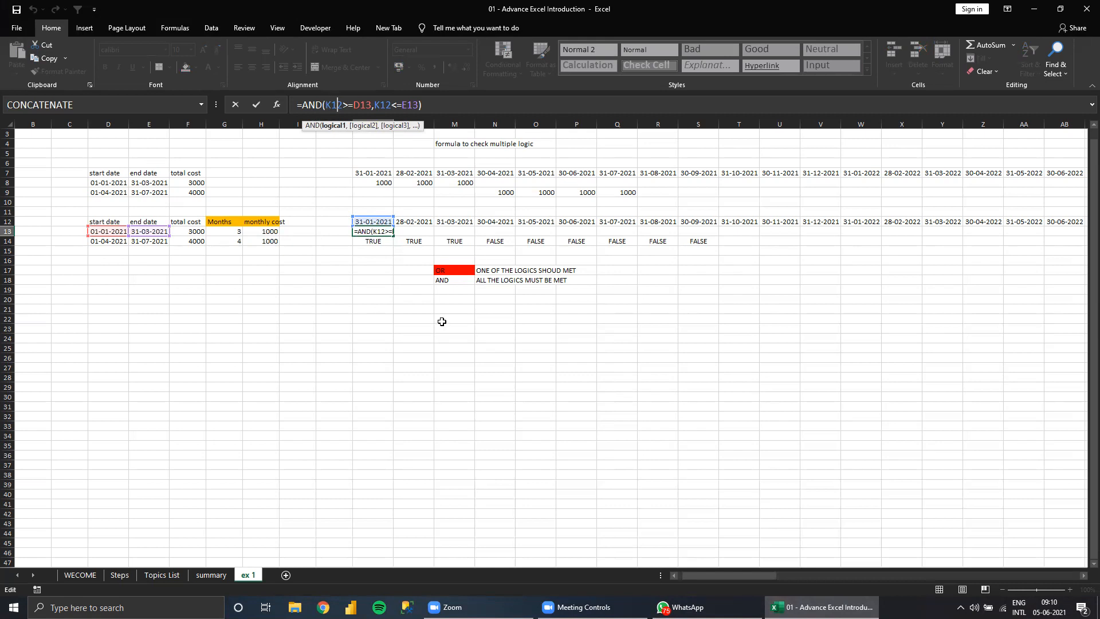
key(F4)
key(F4)
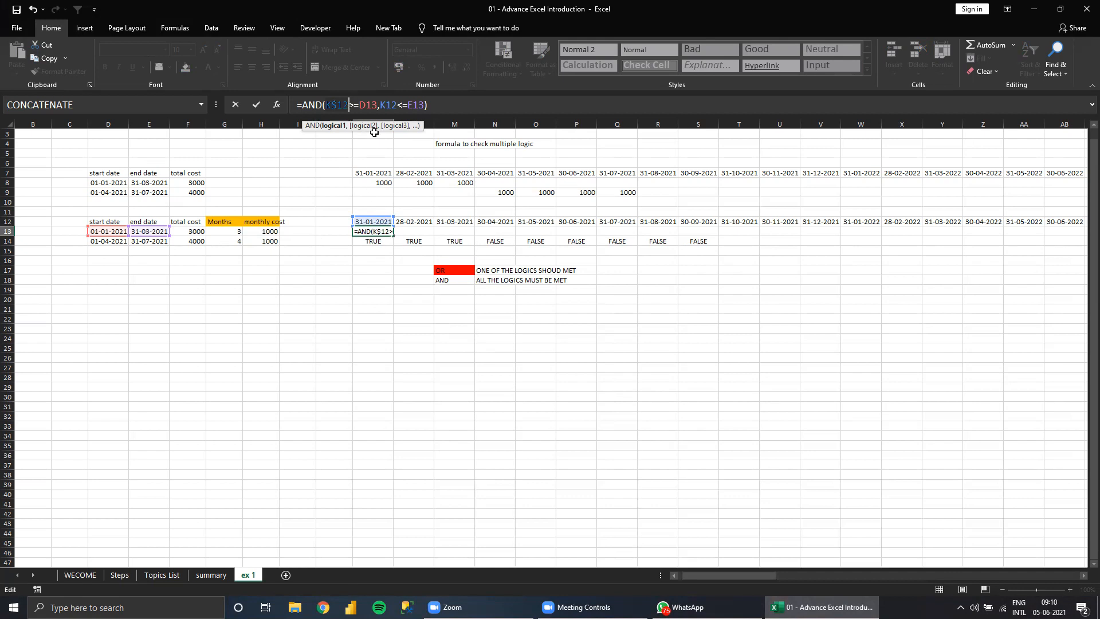
click(365, 105)
key(F4)
key(F4)
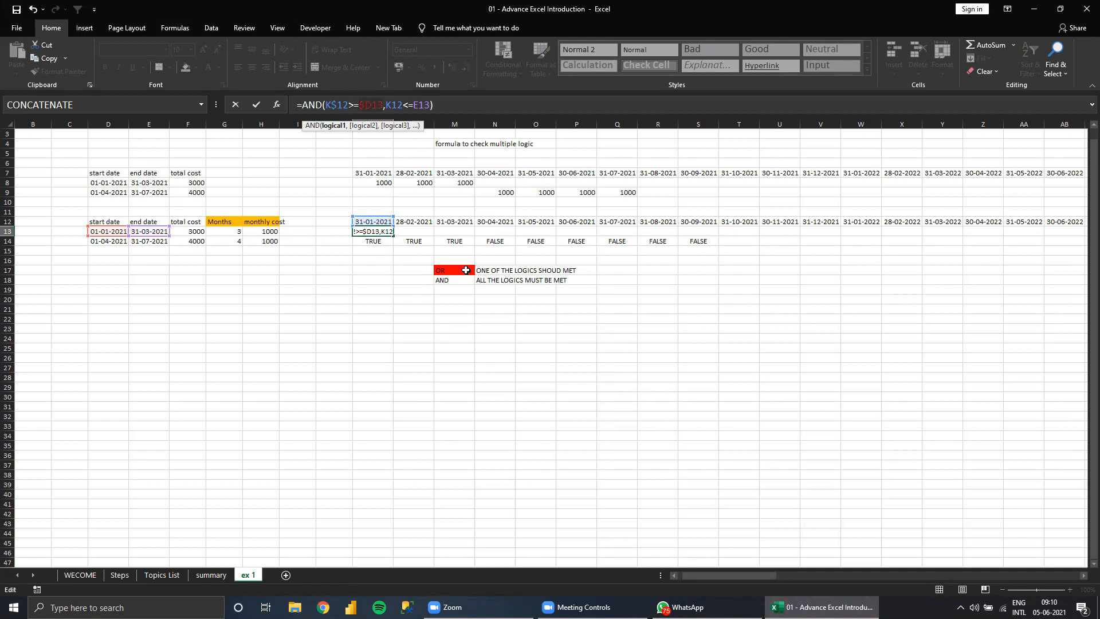
Lock the second condition of the K13 formula as K$12<=$E13 and commit the formula.
key(Right)
key(Right)
key(F4)
key(F4)
key(F4)
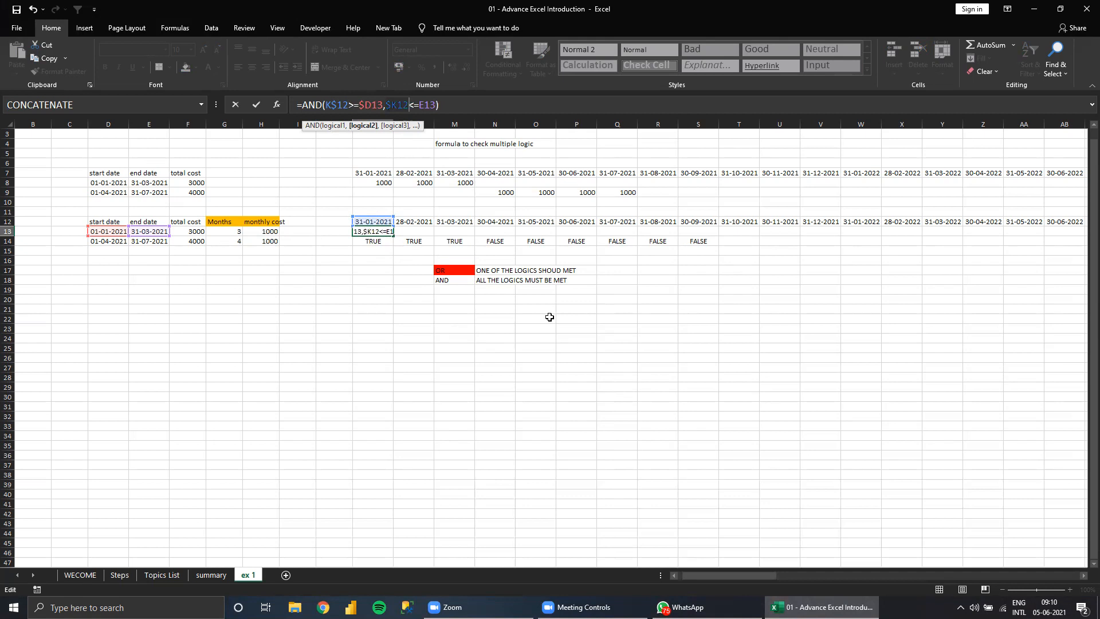
key(F4)
key(F4)
key(F4)
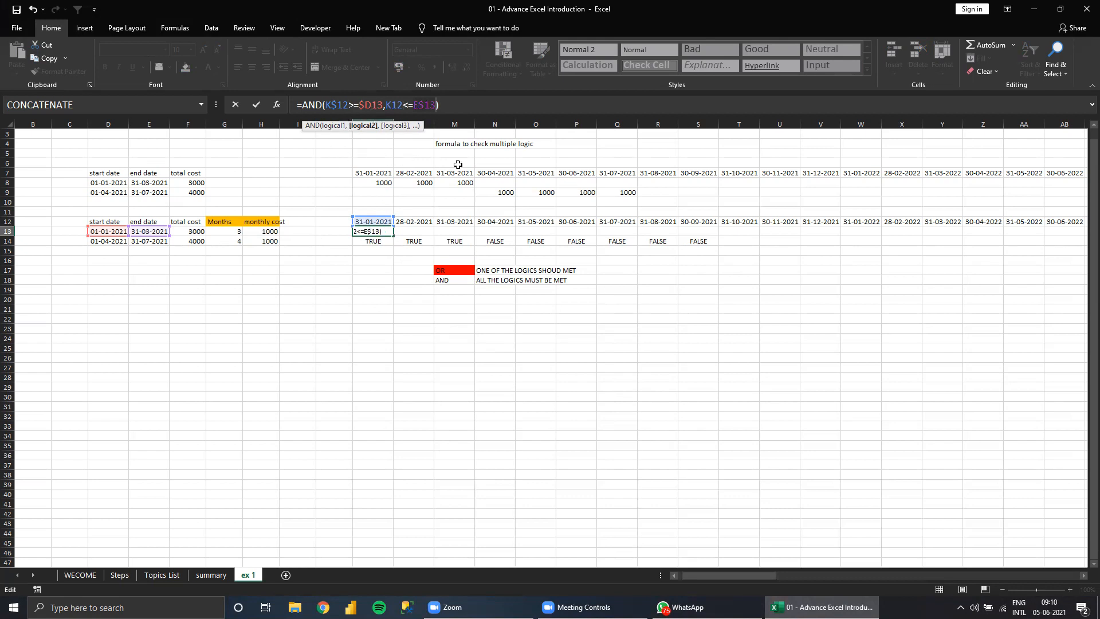
click(392, 105)
key(F4)
key(F4)
click(435, 105)
key(F4)
key(ctrl+Return)
Copy the AND formula from K13 across L13:AB13.
key(ctrl+c)
key(ctrl+shift+Right)
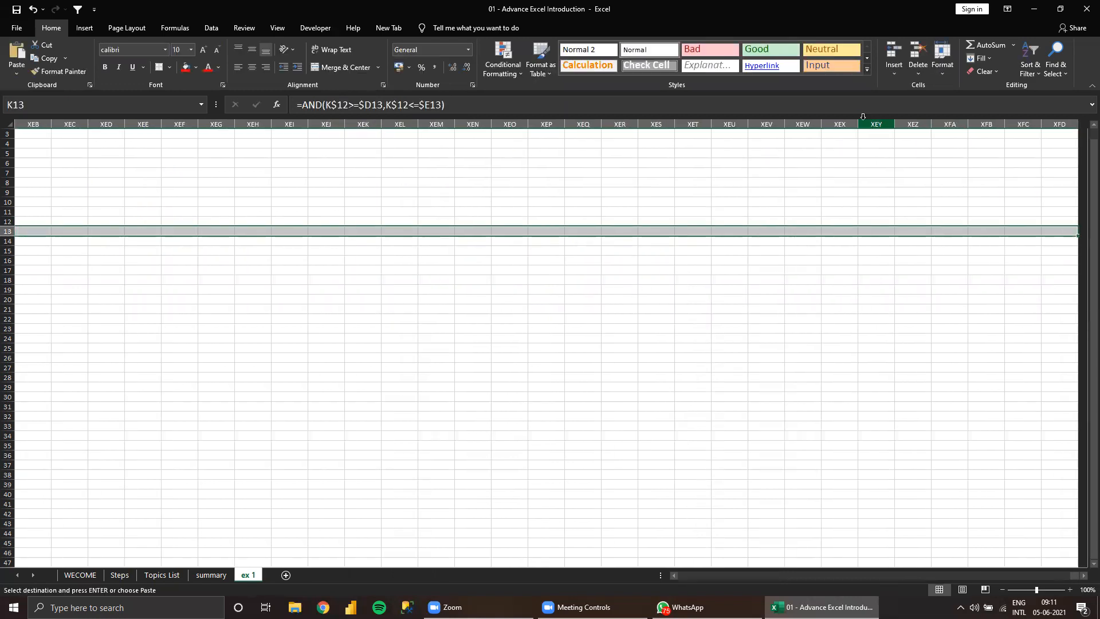
key(ctrl+Left)
key(Right)
key(Right)
key(Right)
key(Right)
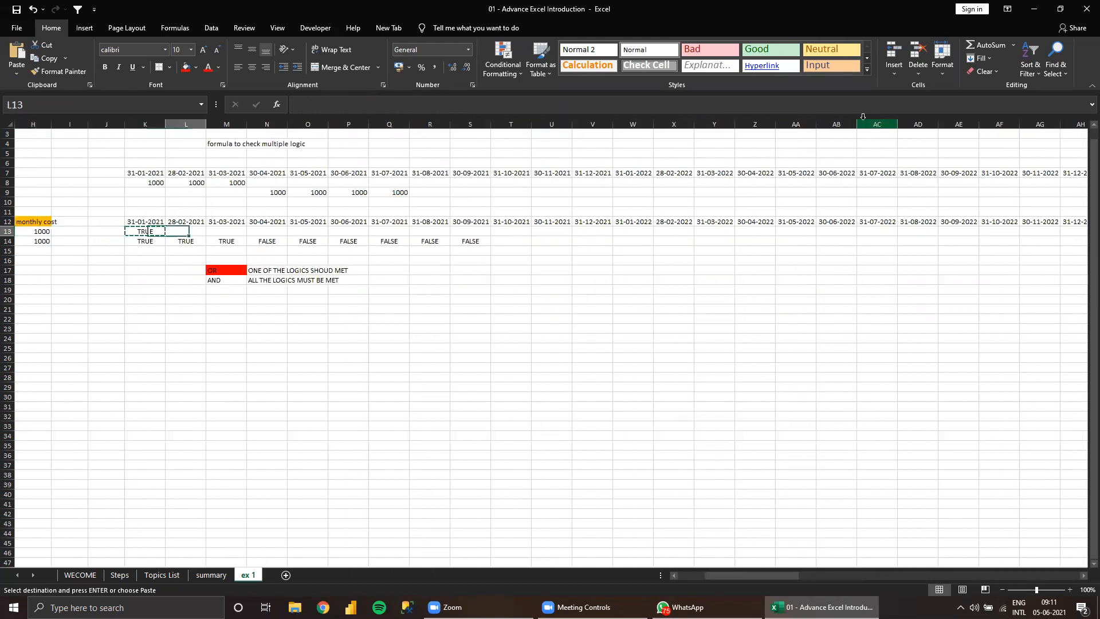
key(shift+Right)
key(shift+Right)
key(shift+Right)
key(shift+Right)
key(shift+Right)
key(shift+Right)
key(shift+Right)
key(shift+Right)
key(shift+Right)
key(shift+Right)
key(shift+Right)
key(shift+Right)
key(shift+Right)
key(shift+Right)
key(shift+Right)
key(shift+Right)
key(Return)
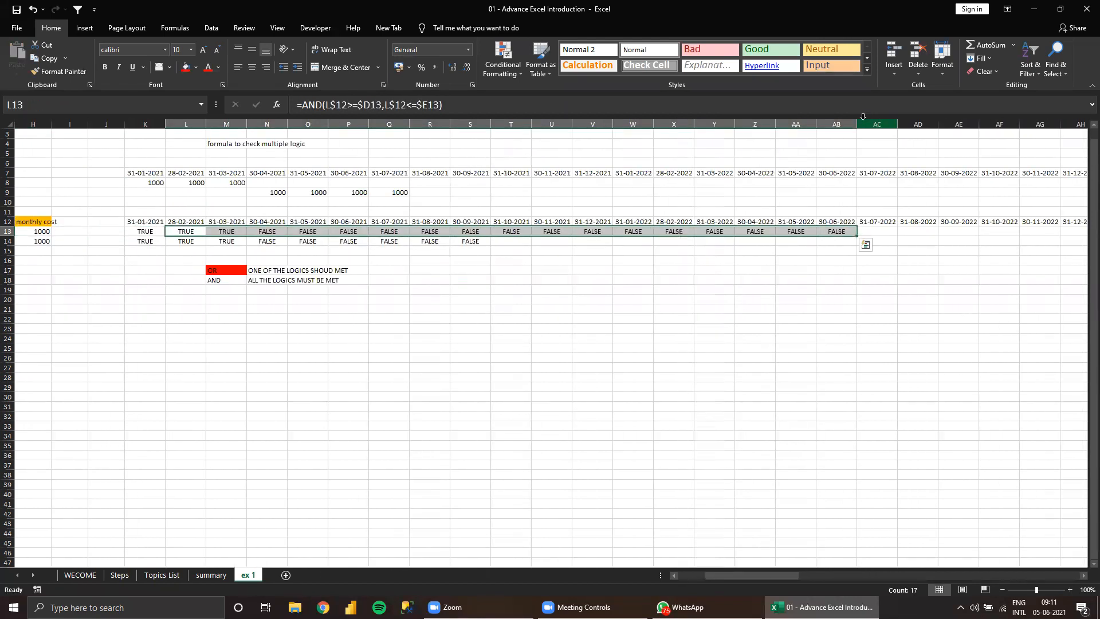
Review the copied AND formulas and their results across the 2021 month cells in row 13.
key(Right)
key(Right)
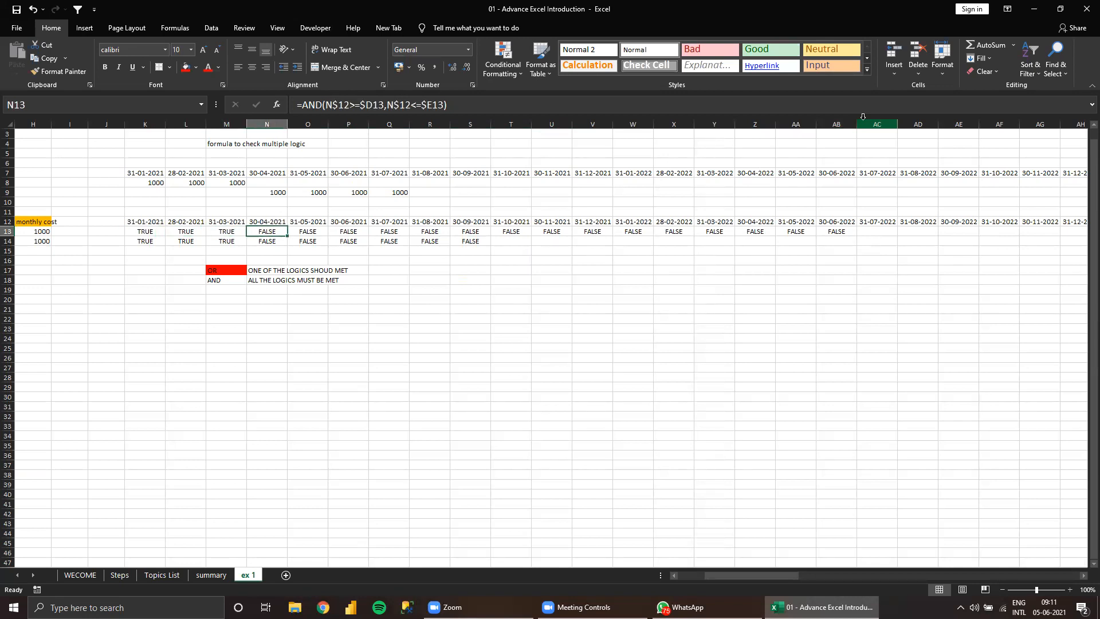
key(Right)
key(Right)
key(Right)
key(Right)
key(Right)
key(Right)
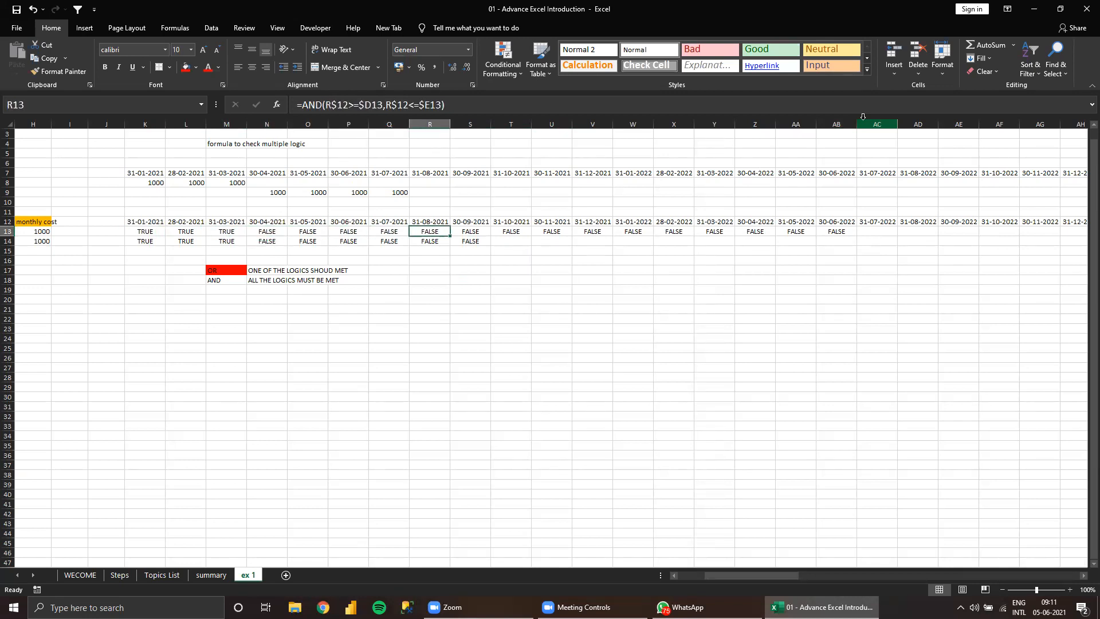
key(Left)
key(Down)
key(Up)
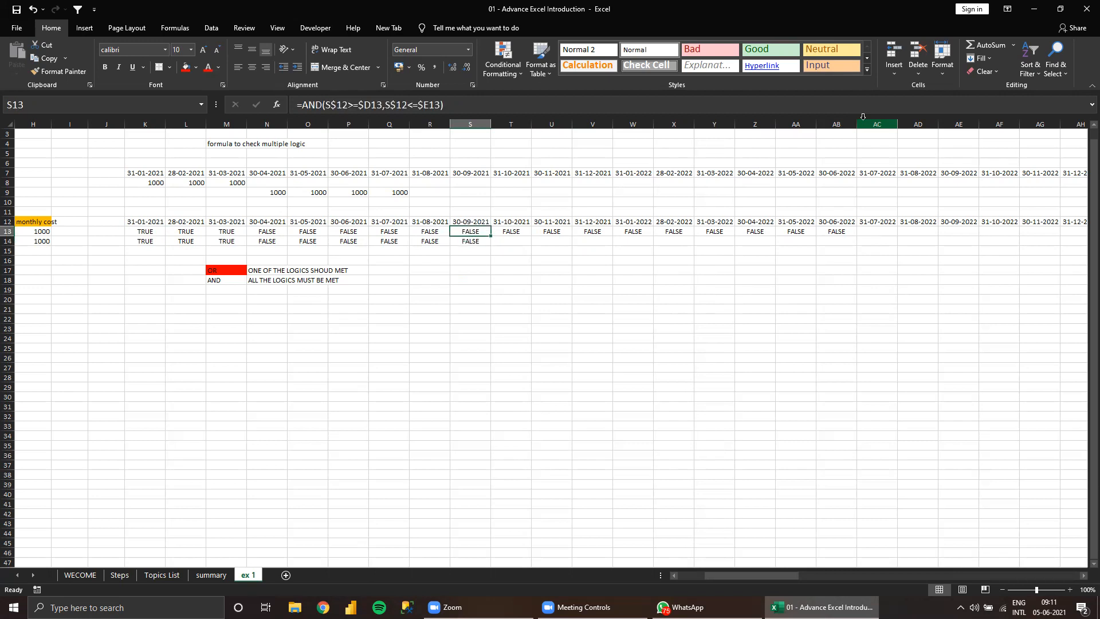
key(Left)
key(Left)
key(Left)
key(Left)
key(Left)
key(Left)
key(Left)
key(Left)
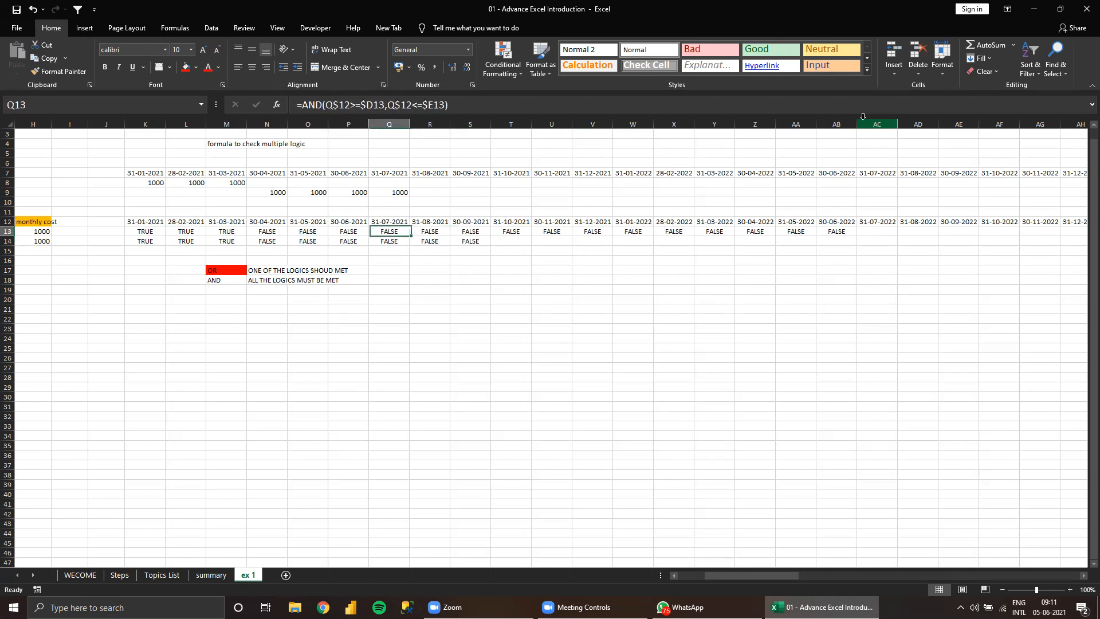
key(Right)
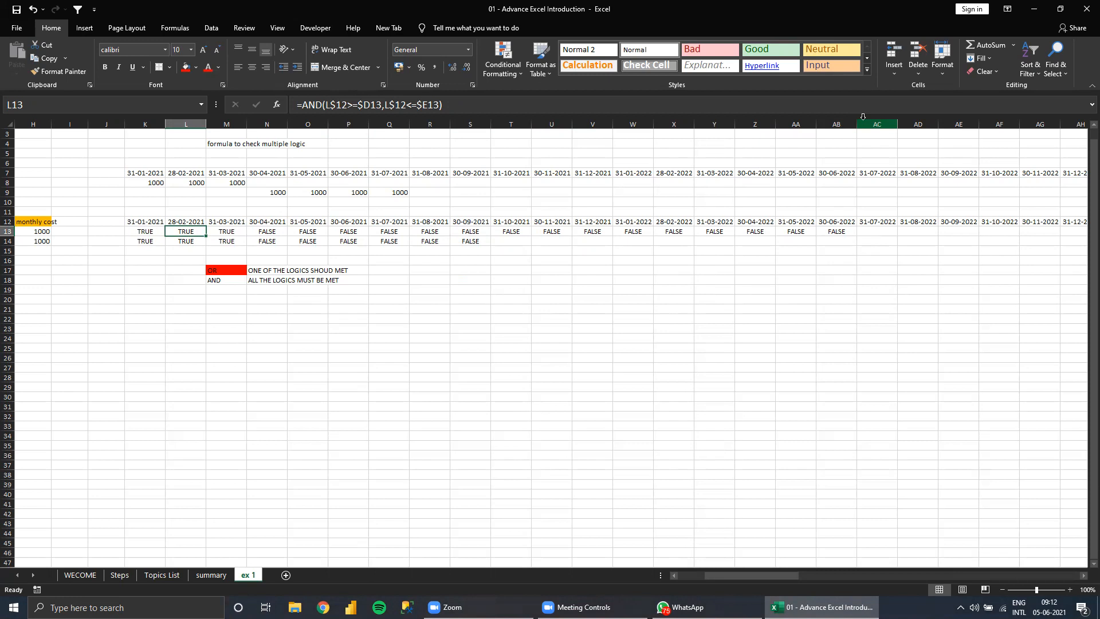
key(Left)
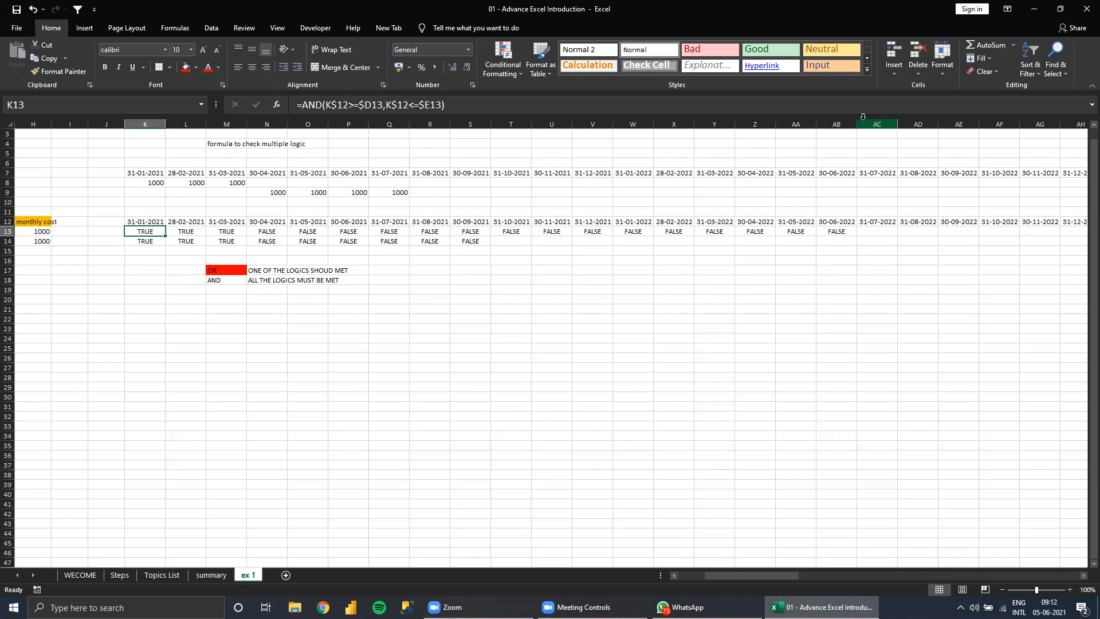
Compare the AND formula results in row 13 with the manual flags in row 14 across the range K13:Y14.
key(shift+Down)
key(shift+Right)
key(shift+Right)
key(shift+Right)
key(shift+Right)
key(shift+Right)
key(shift+Right)
key(shift+Right)
key(shift+Right)
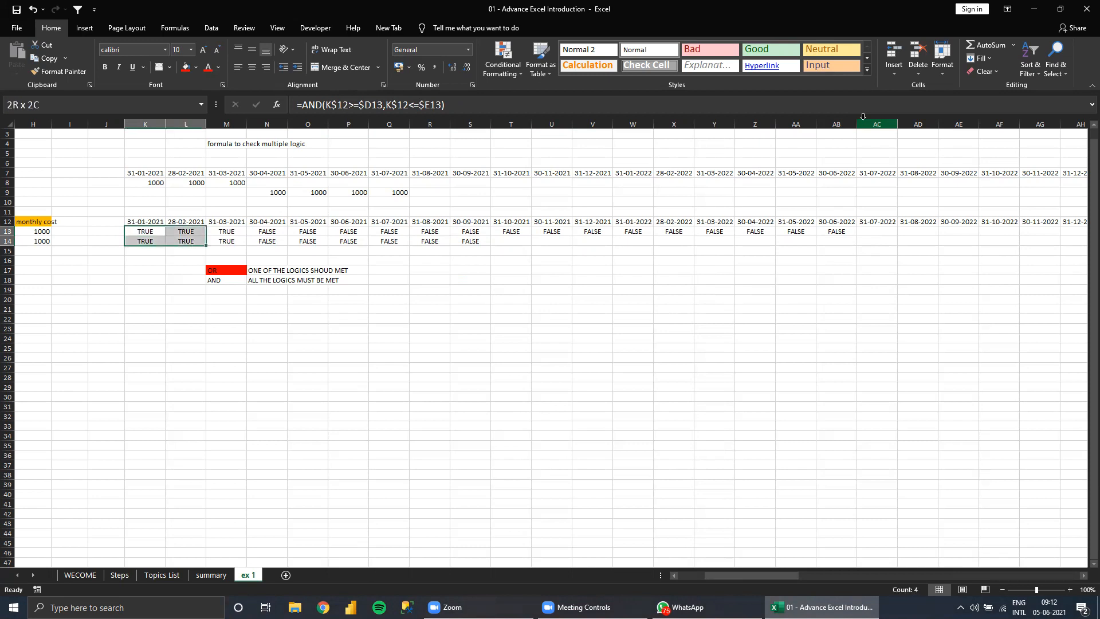
key(shift+Right)
key(shift+Right)
key(shift+Right)
key(shift+Right)
key(shift+Right)
key(shift+Right)
key(shift+Right)
key(shift+Right)
key(shift+Right)
key(shift+Right)
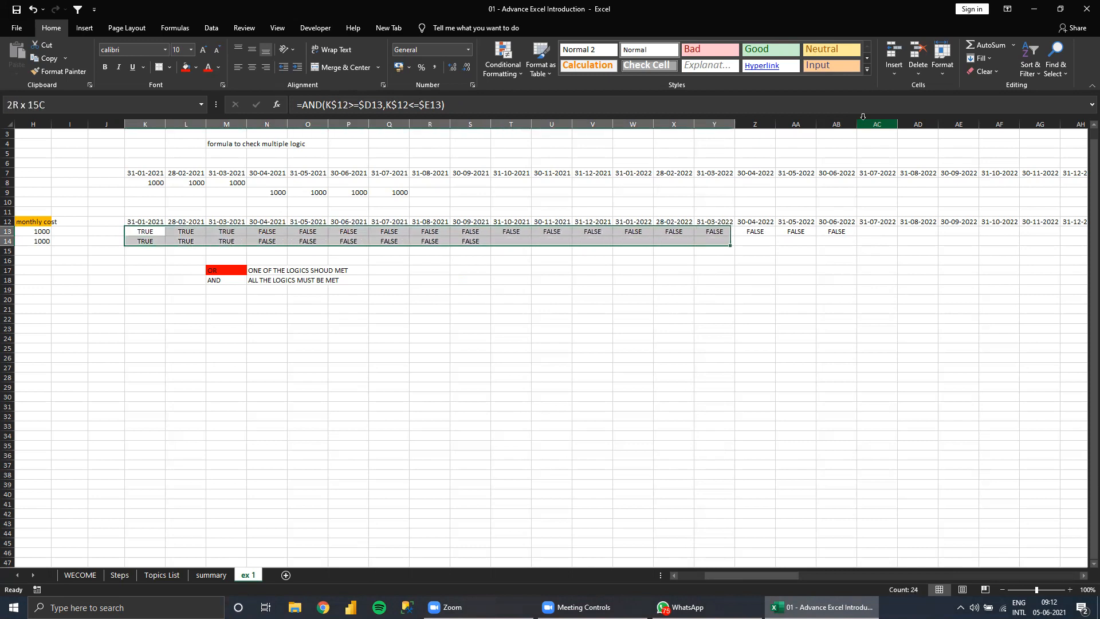
key(Down)
key(Up)
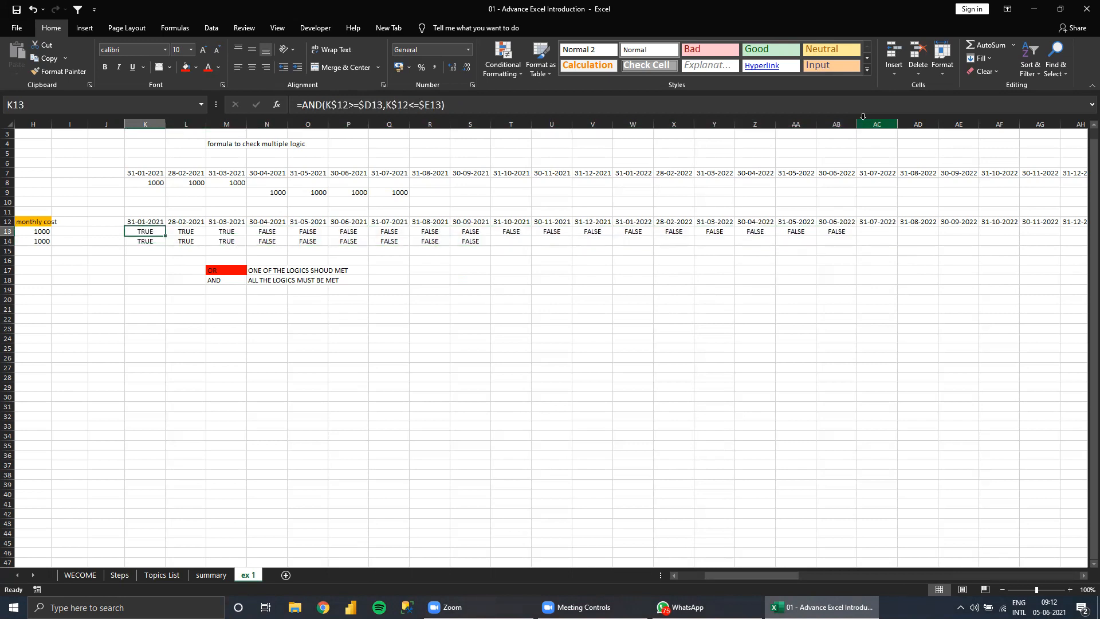
Review row 13's month-count and monthly-cost cells alongside the AND formula in K13.
key(Left)
key(Left)
key(Left)
key(Left)
key(Left)
key(Left)
key(Left)
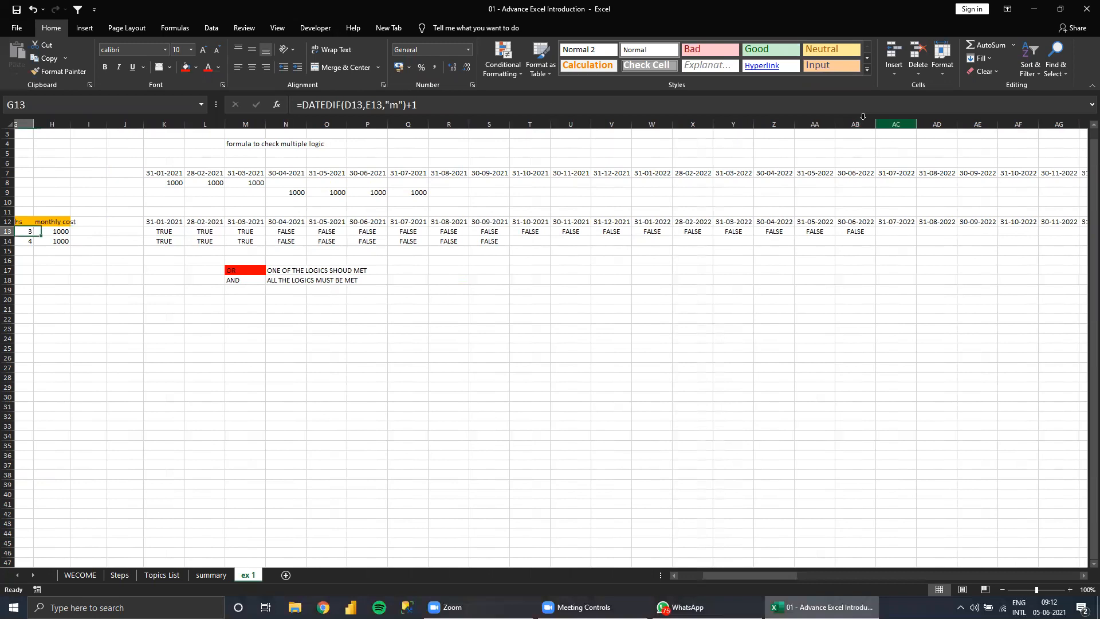
key(Right)
key(Right)
key(Right)
key(Right)
key(Right)
key(Right)
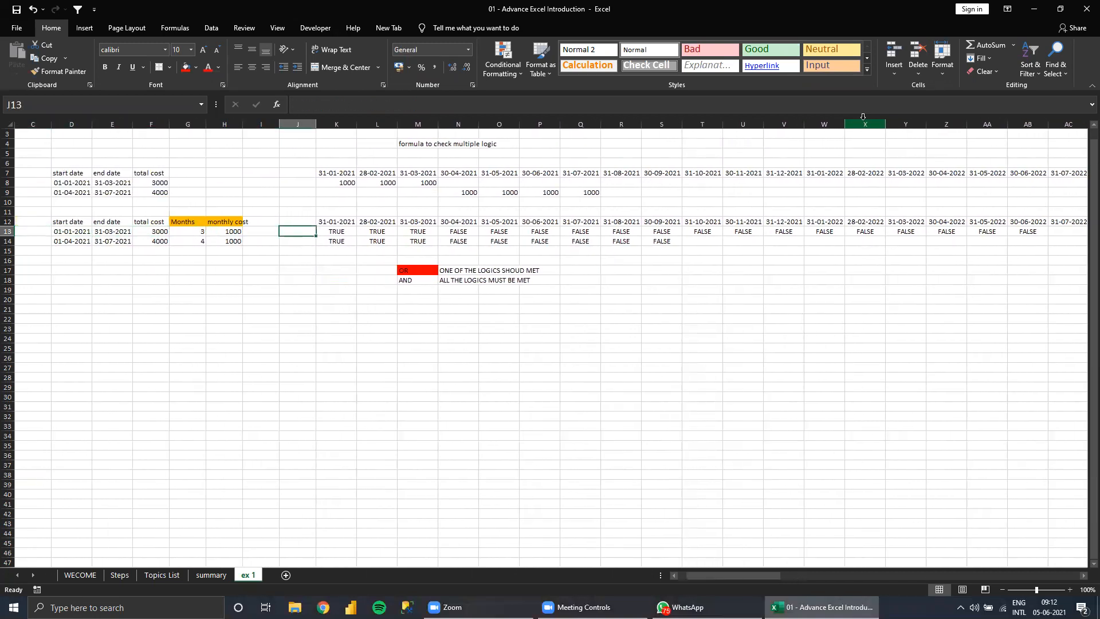
key(Right)
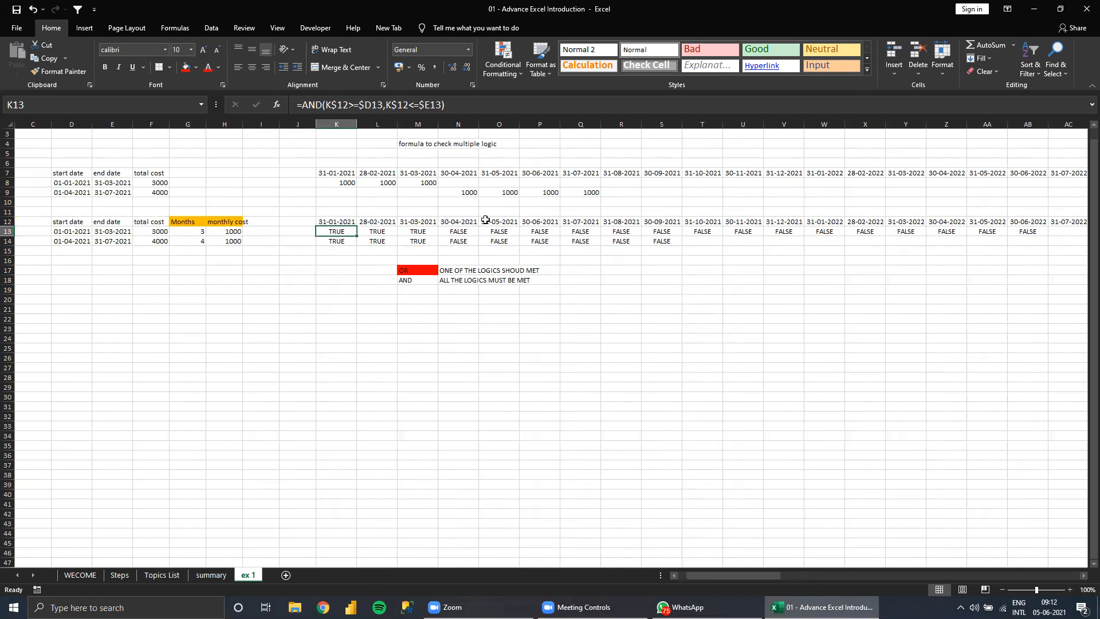
click(224, 232)
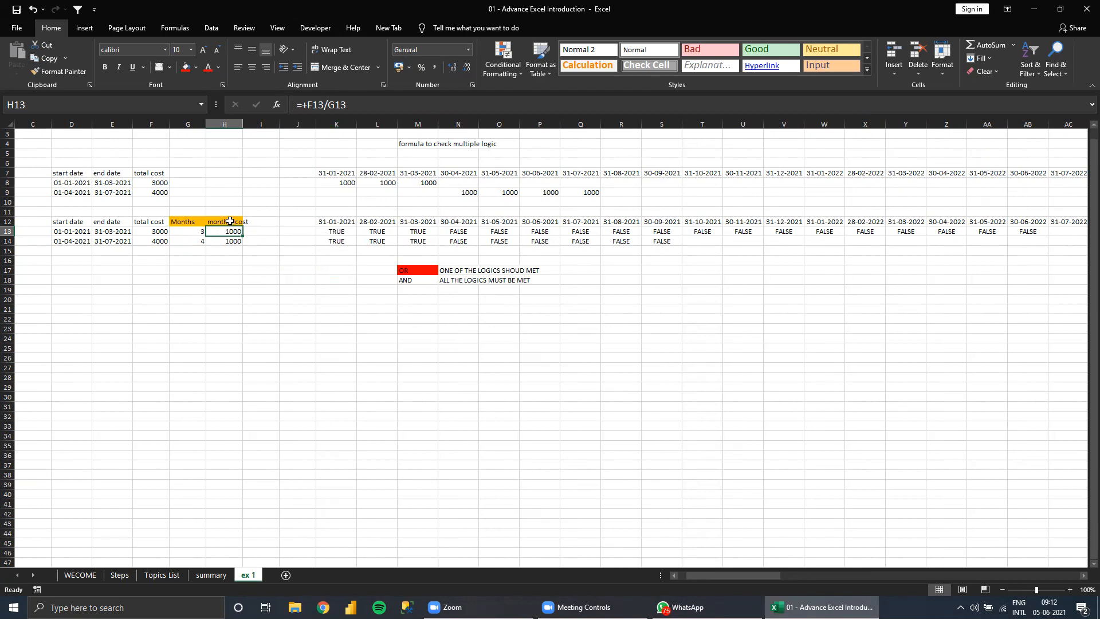
Wrap the AND test in K13 inside an IF function, keeping it as the logical test.
click(324, 230)
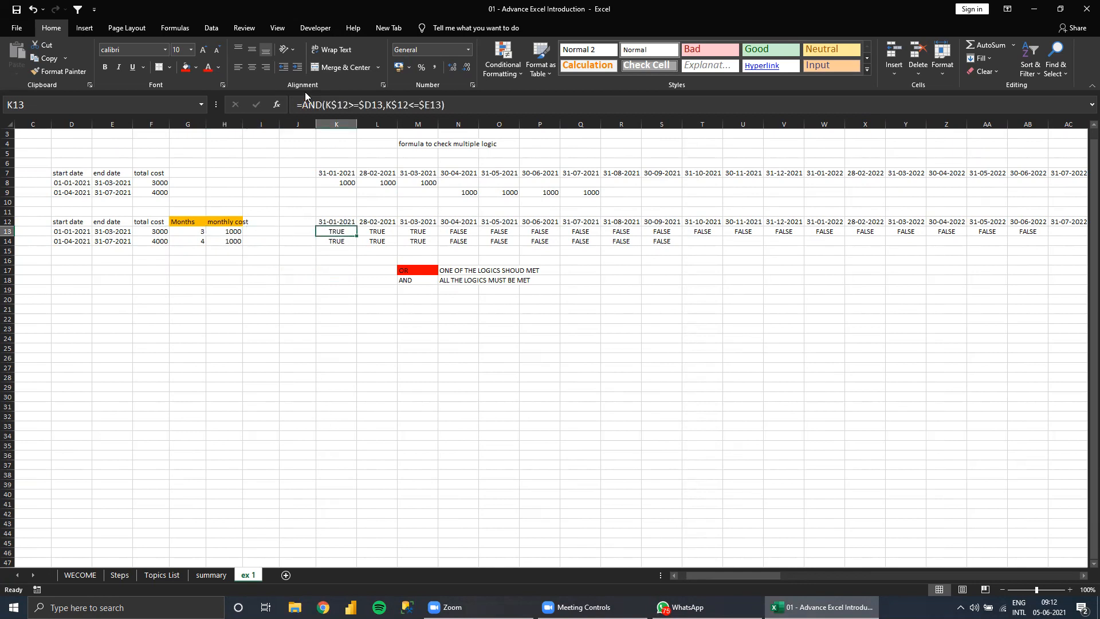
click(304, 104)
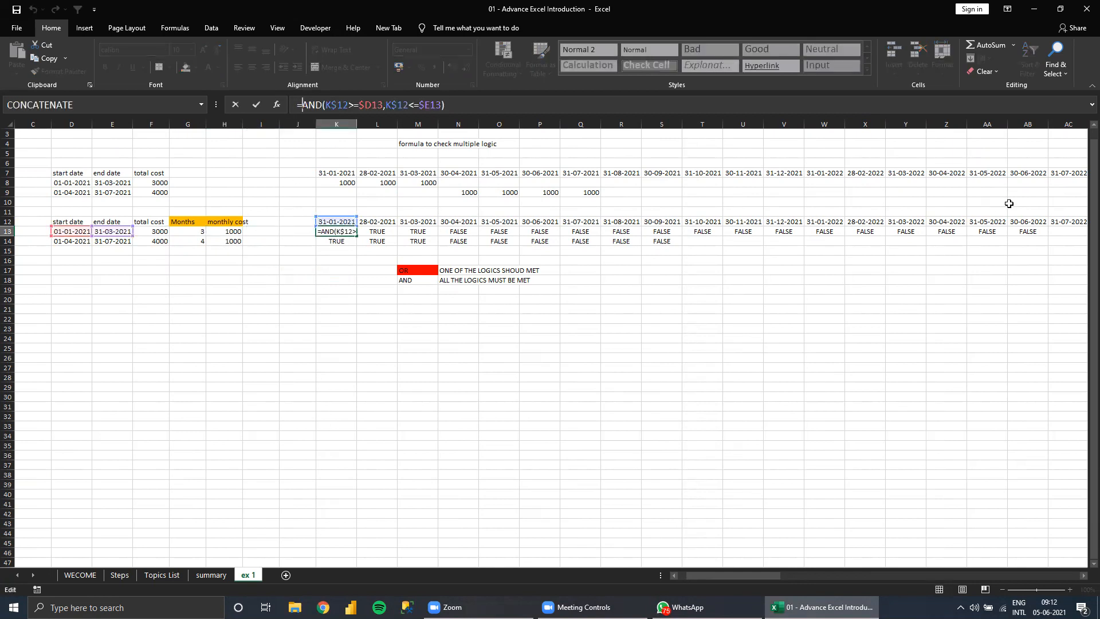
text(IF)
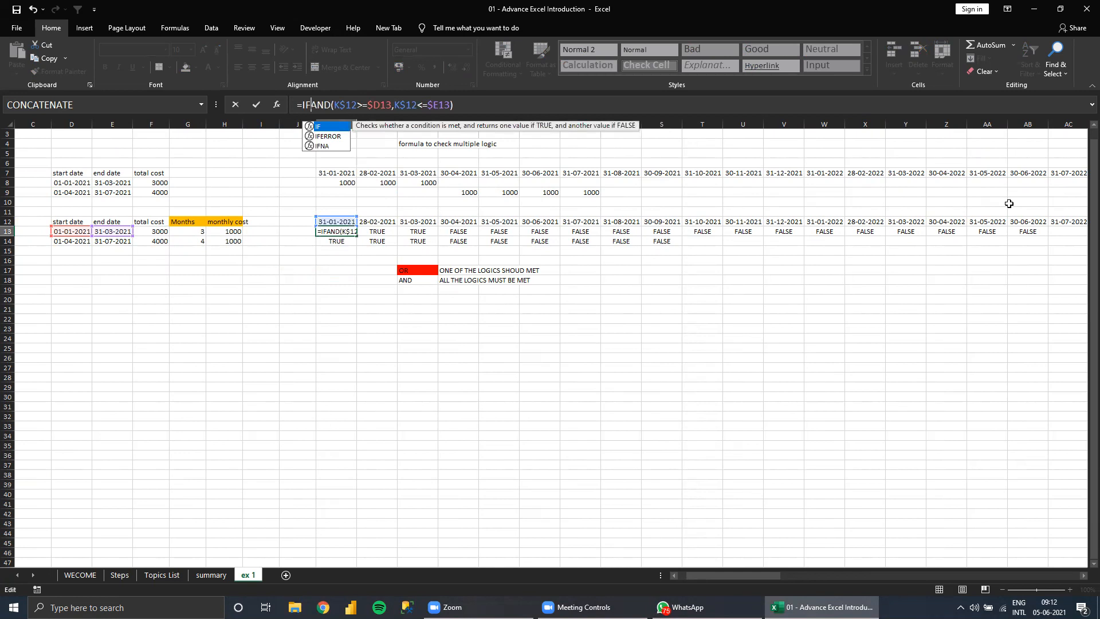
text(()
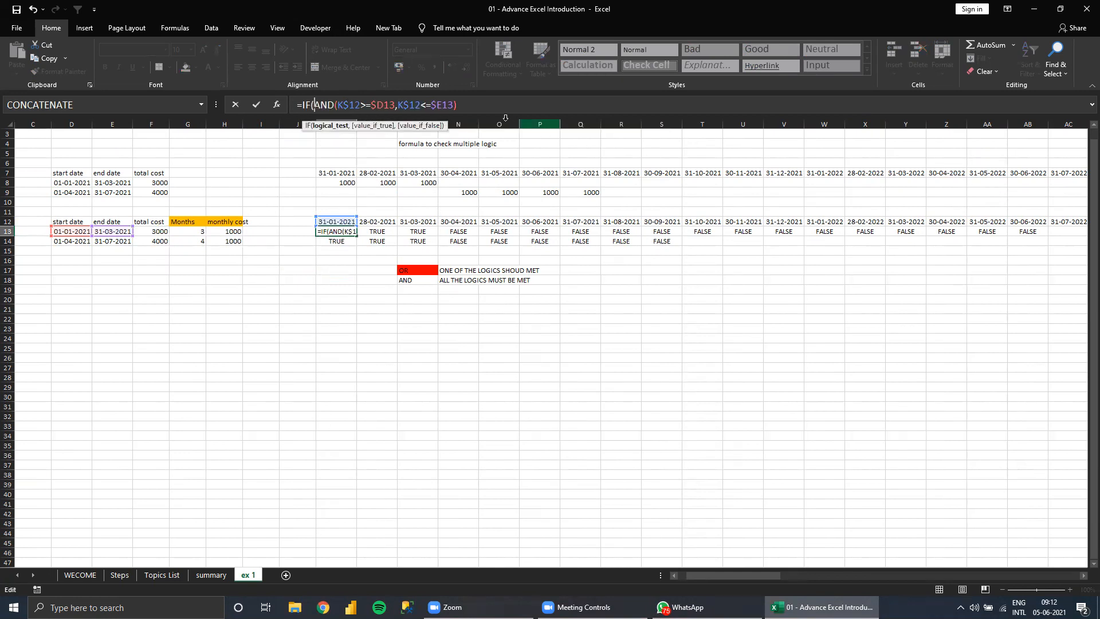
click(489, 106)
text(,)
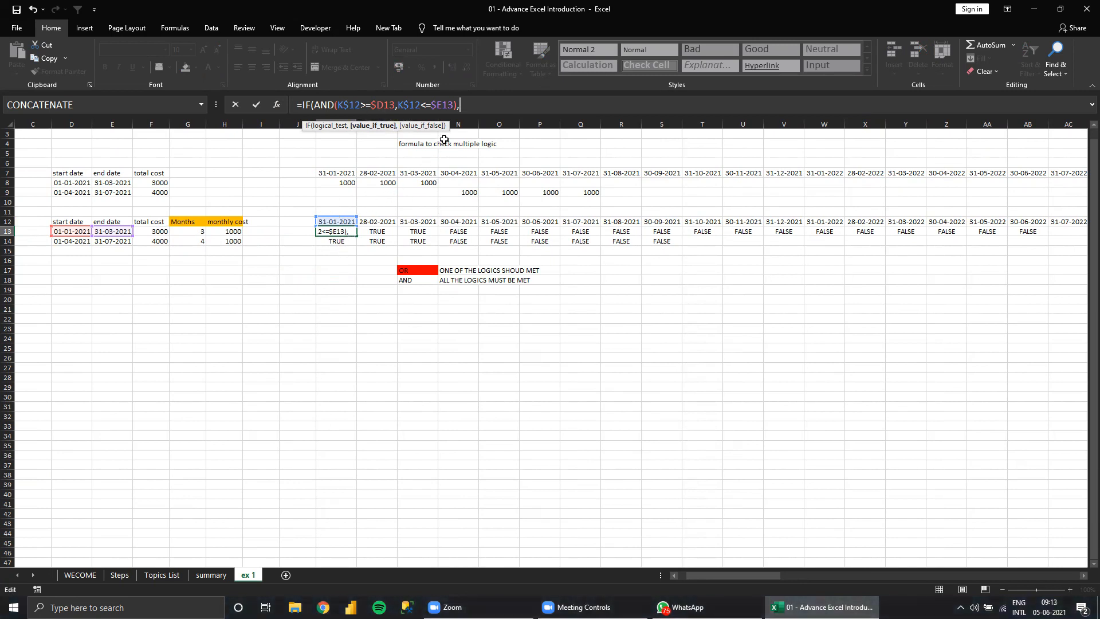
Finish the K13 IF formula with $H13 as the true value and "" as the false value, and commit it.
click(232, 232)
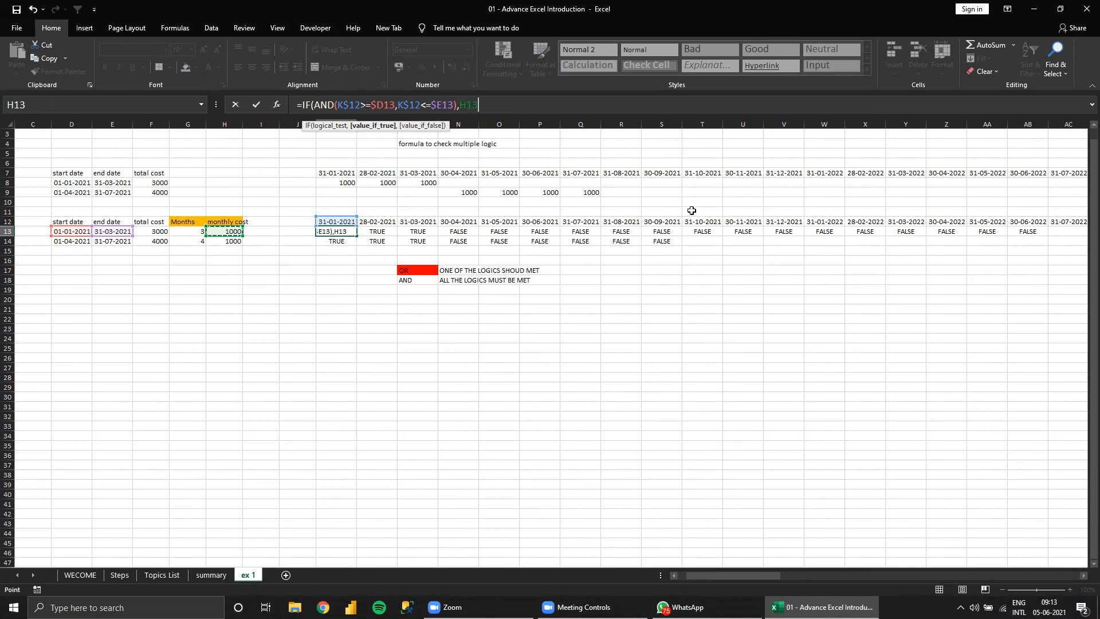
key(F4)
key(F4)
key(F4)
text(,)
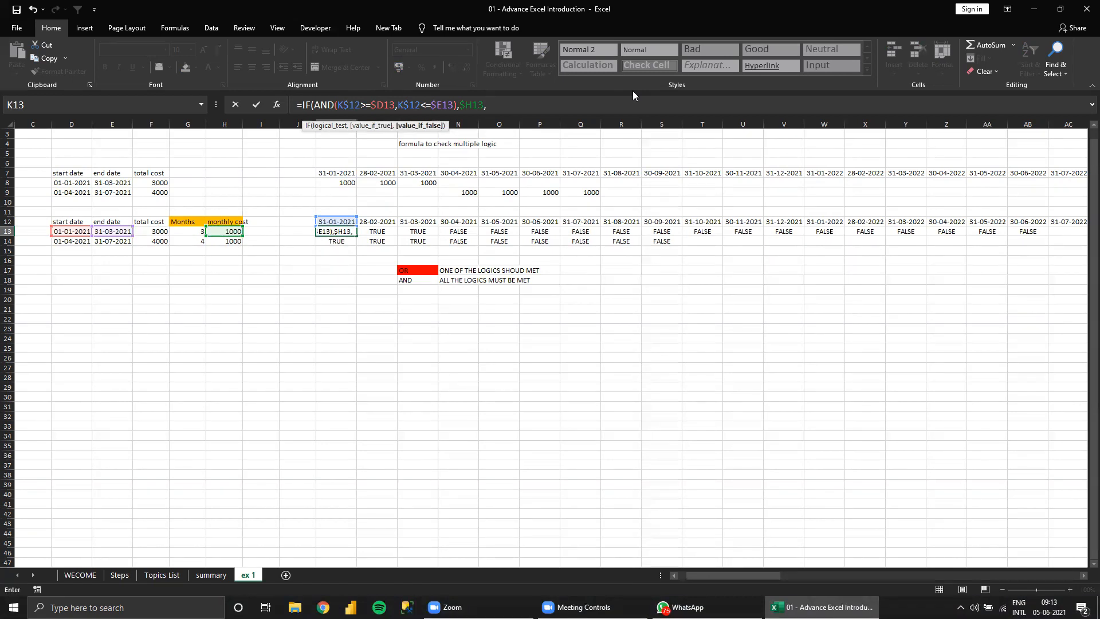
text("")
key(Return)
key(Return)
Copy the IF formula from K13 across row 13 through AB13.
key(ctrl+c)
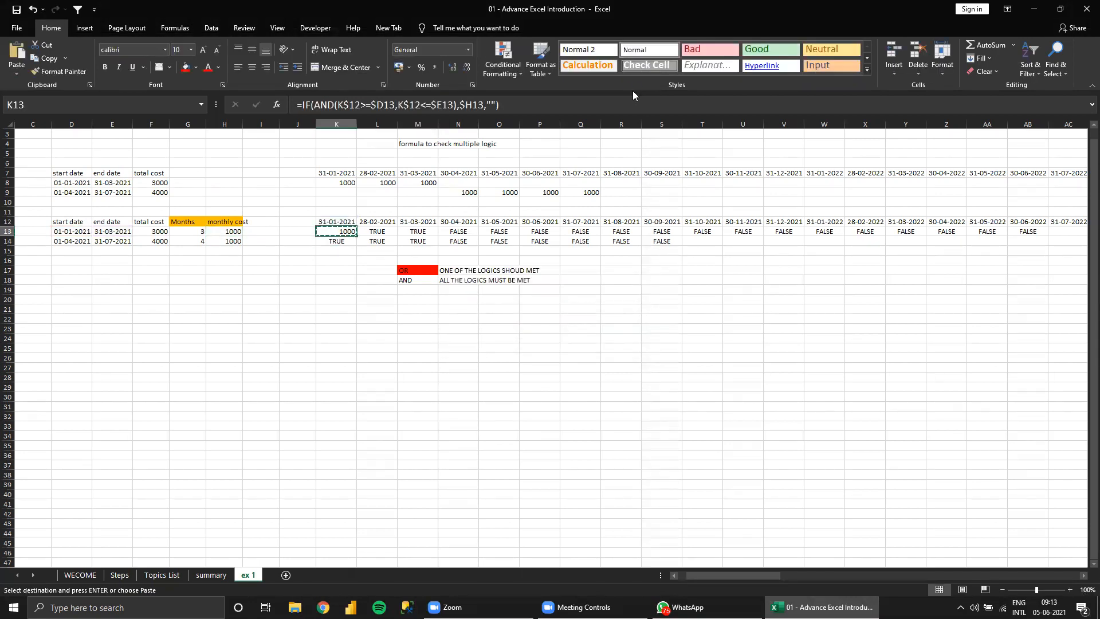
key(ctrl+shift+Right)
key(ctrl+v)
key(Escape)
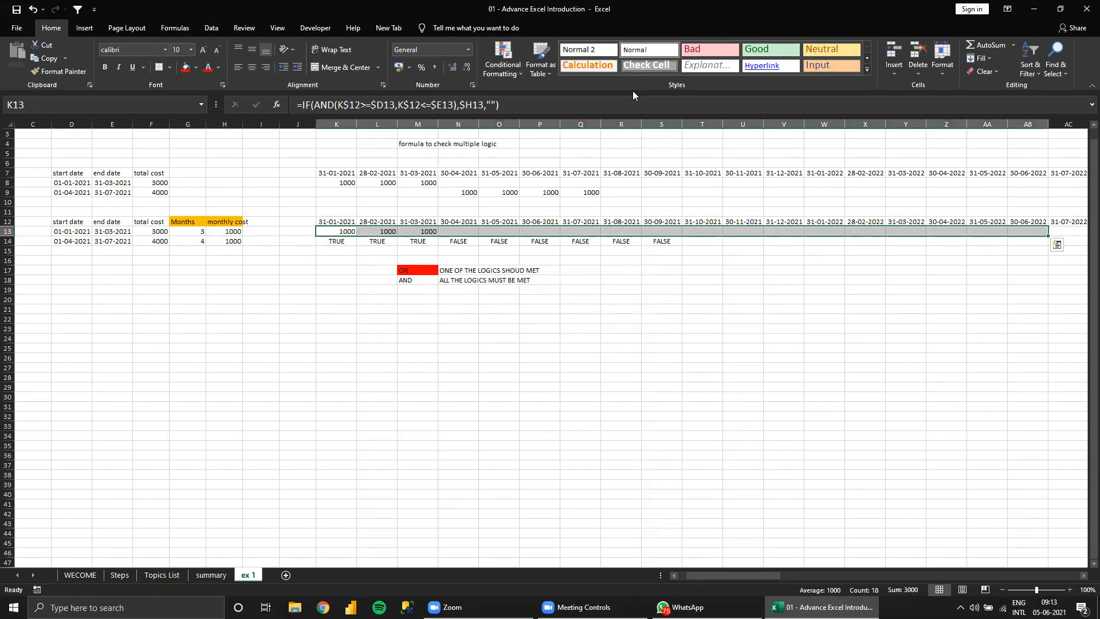
Copy the row 13 IF formulas into K14:AB14, replacing the old TRUE/FALSE flags.
key(ctrl+c)
key(Down)
key(ctrl+shift+Right)
key(ctrl+v)
key(Escape)
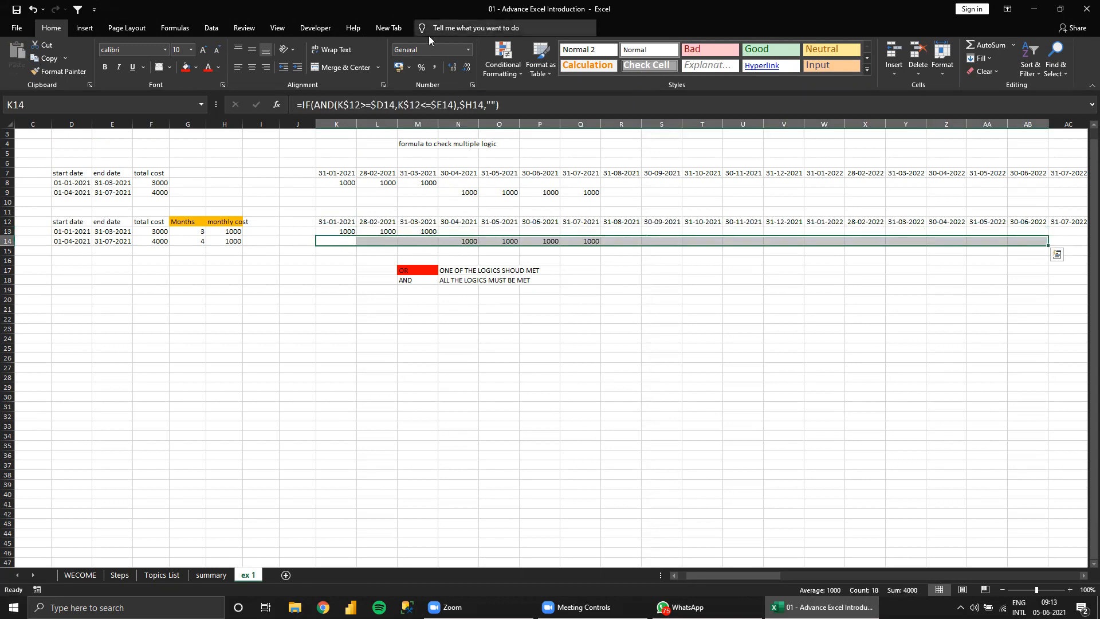
Compare the manual allocation in rows 8 and 9 with the formula results in rows 13 and 14.
drag(347, 182, 650, 205)
drag(352, 231, 625, 241)
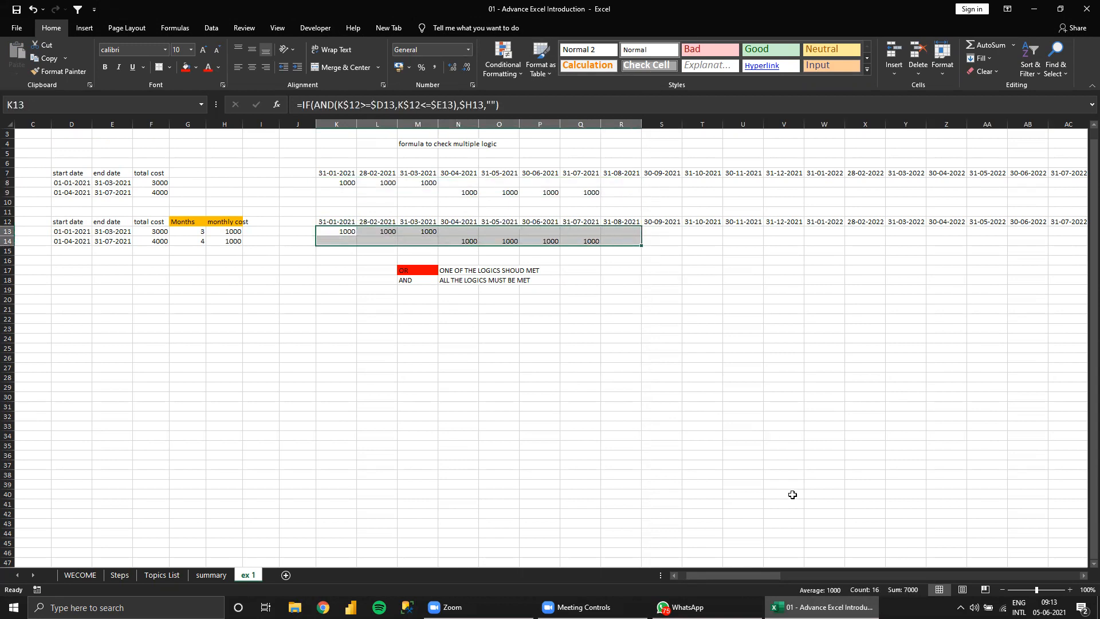
click(693, 518)
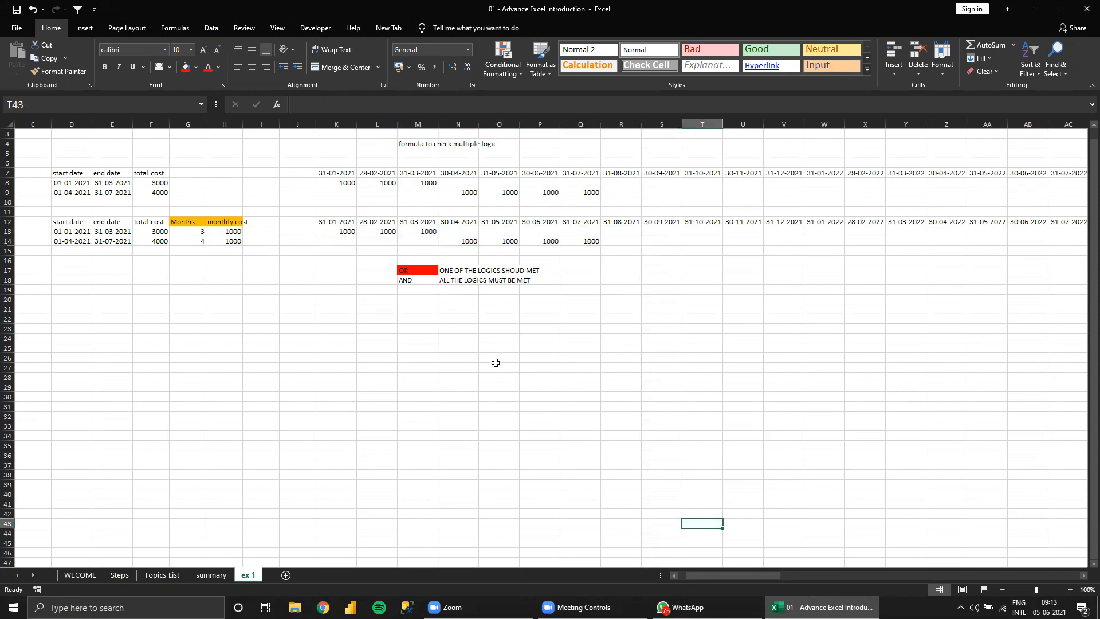
click(339, 235)
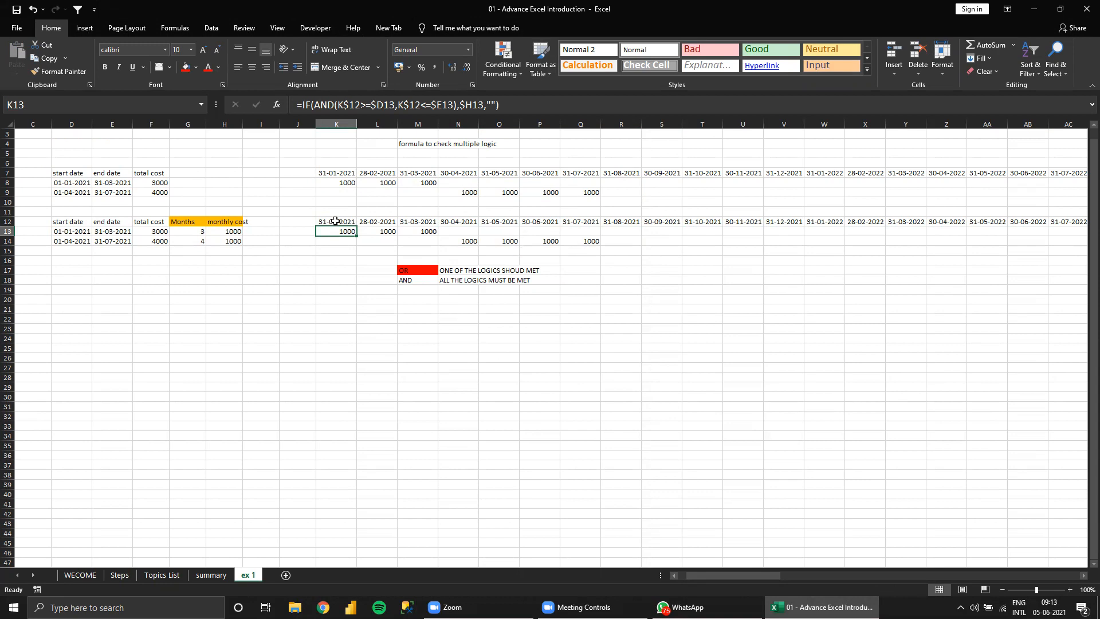
Set the total cost in F14 to 5000 to test the dynamic allocation.
click(158, 242)
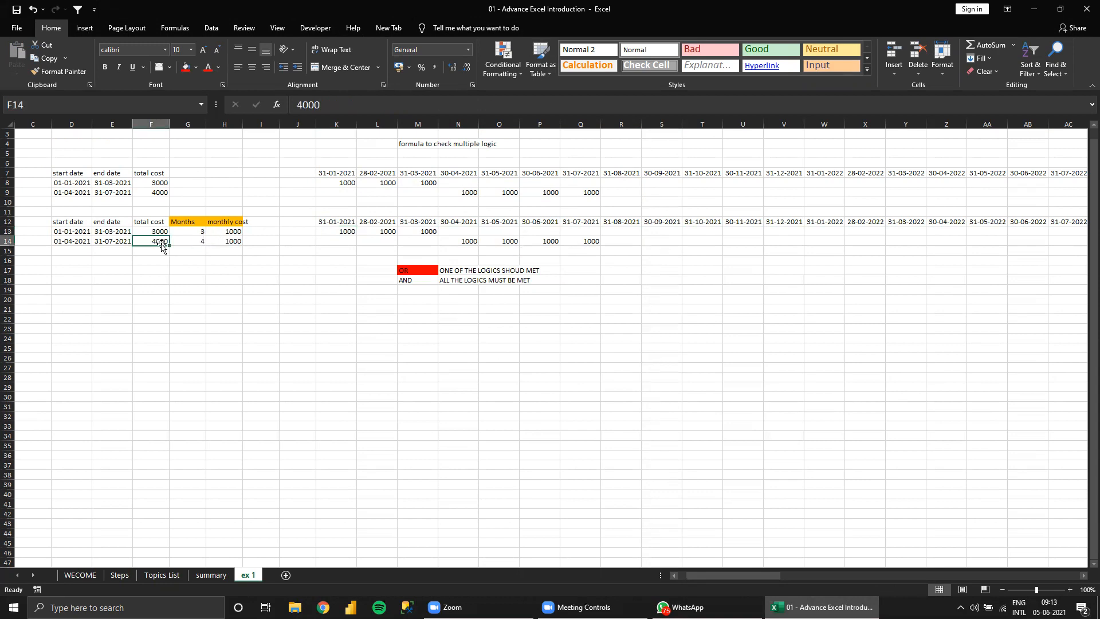
text(5000)
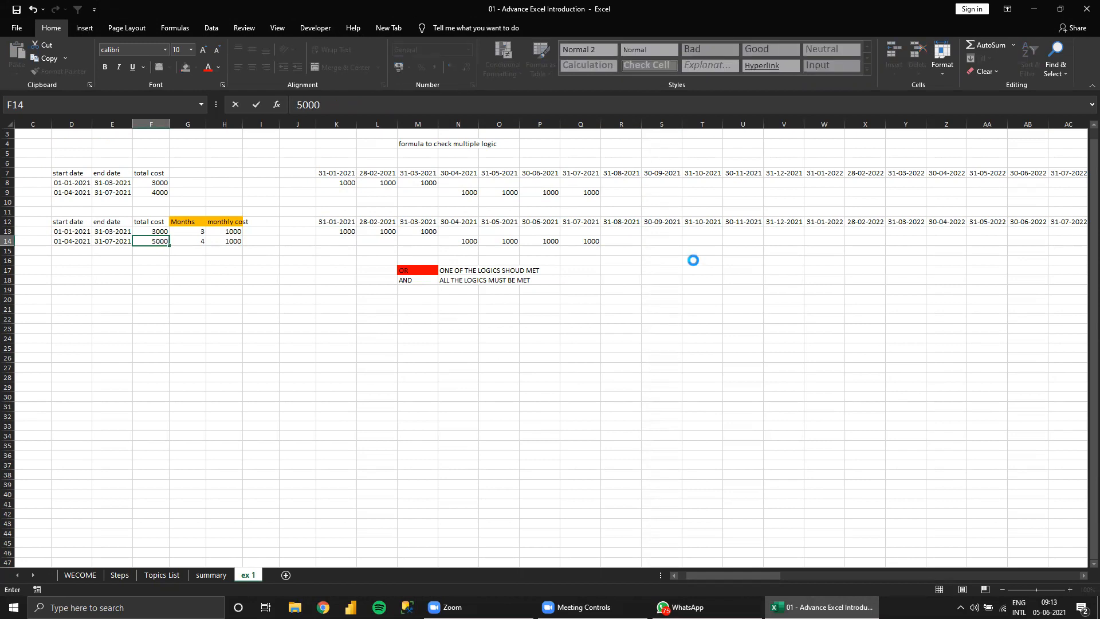
key(Return)
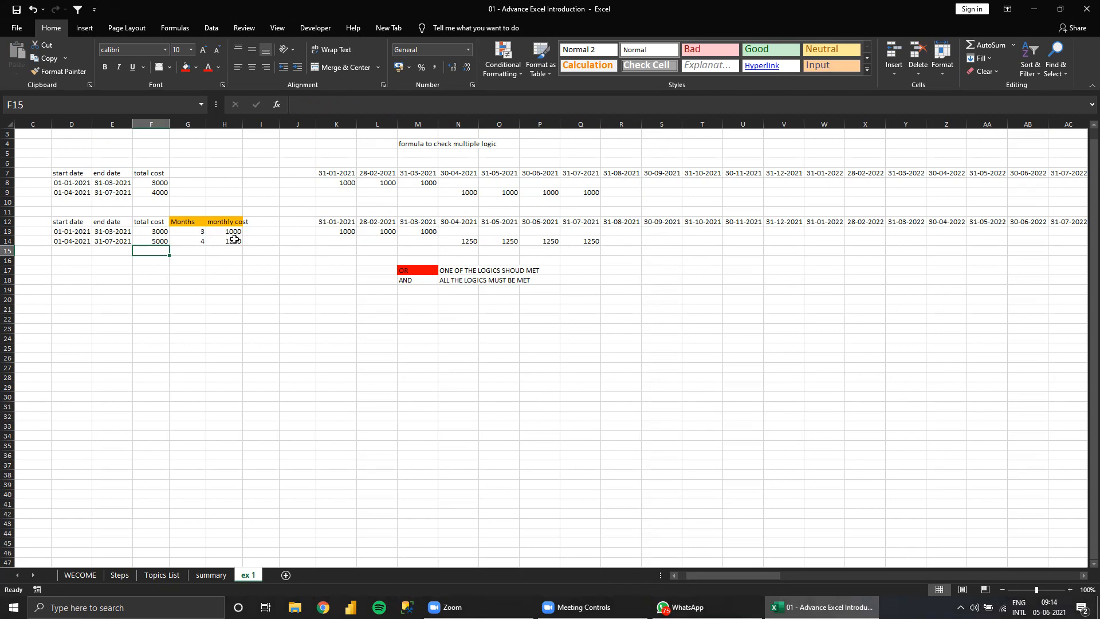
Set the end date in E14 to 31-08-2021.
click(192, 240)
click(115, 241)
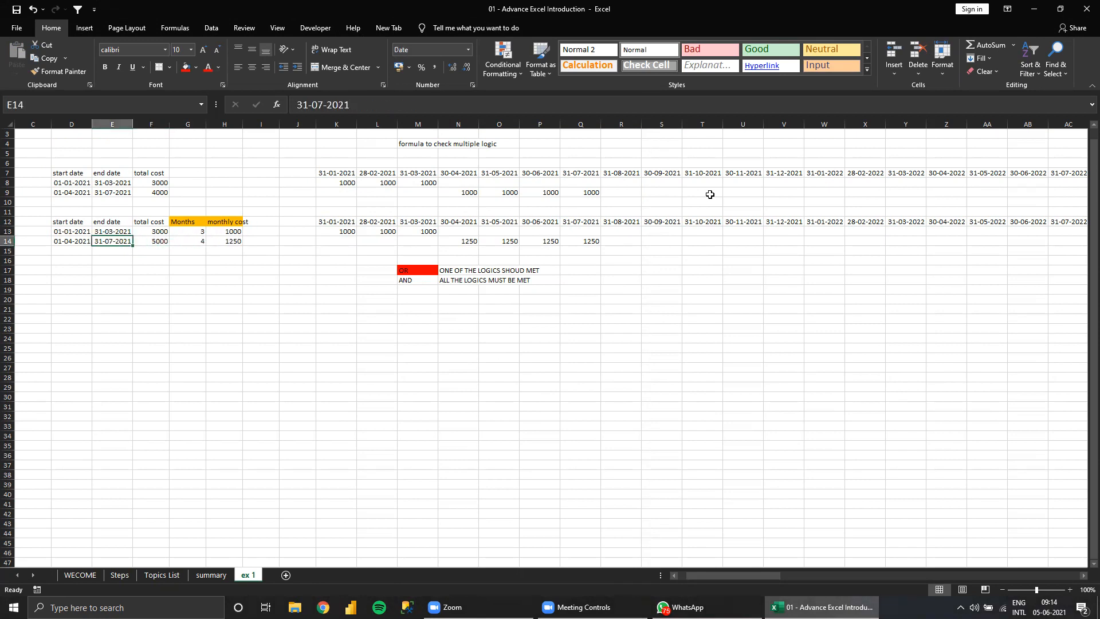
key(F2)
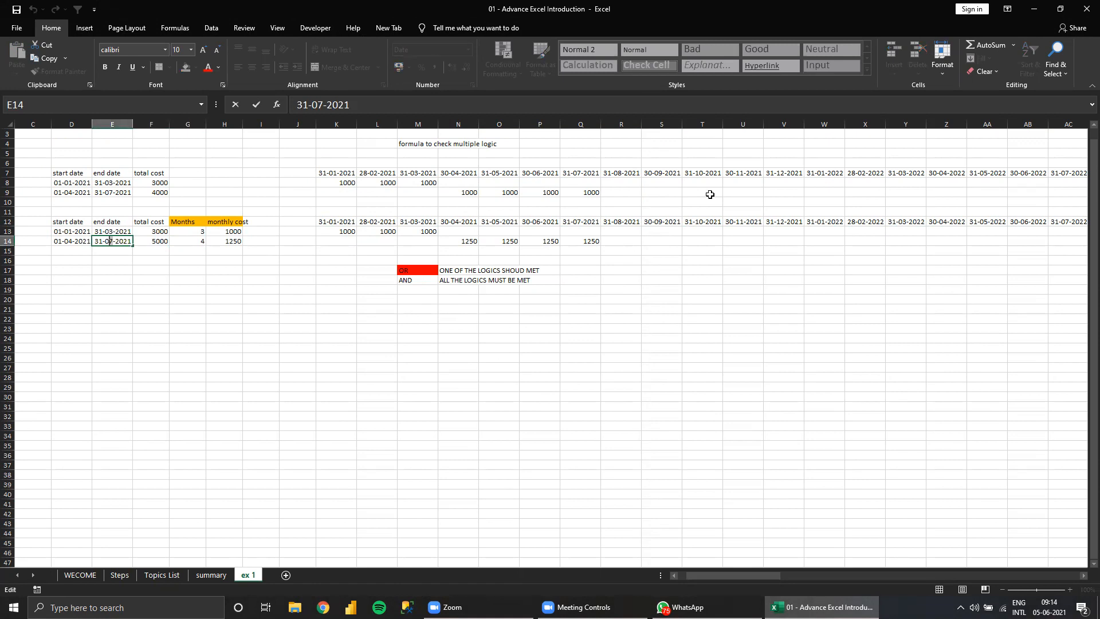
text(8)
key(Return)
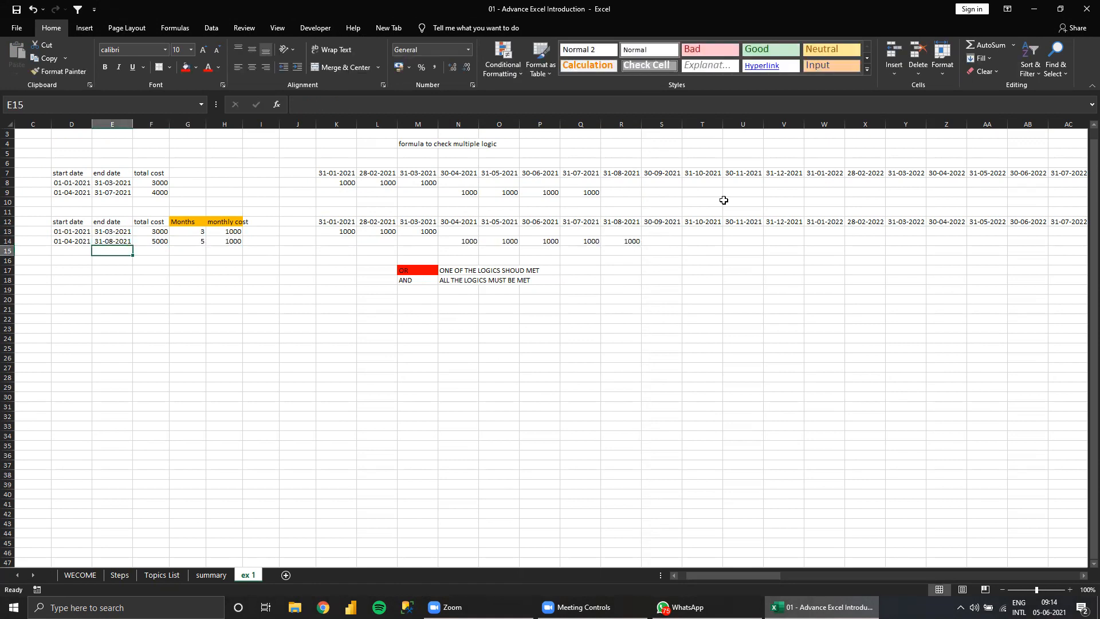
Try to change the month of the end date in E14 to 12, and undo the entry.
click(109, 245)
double_click(107, 242)
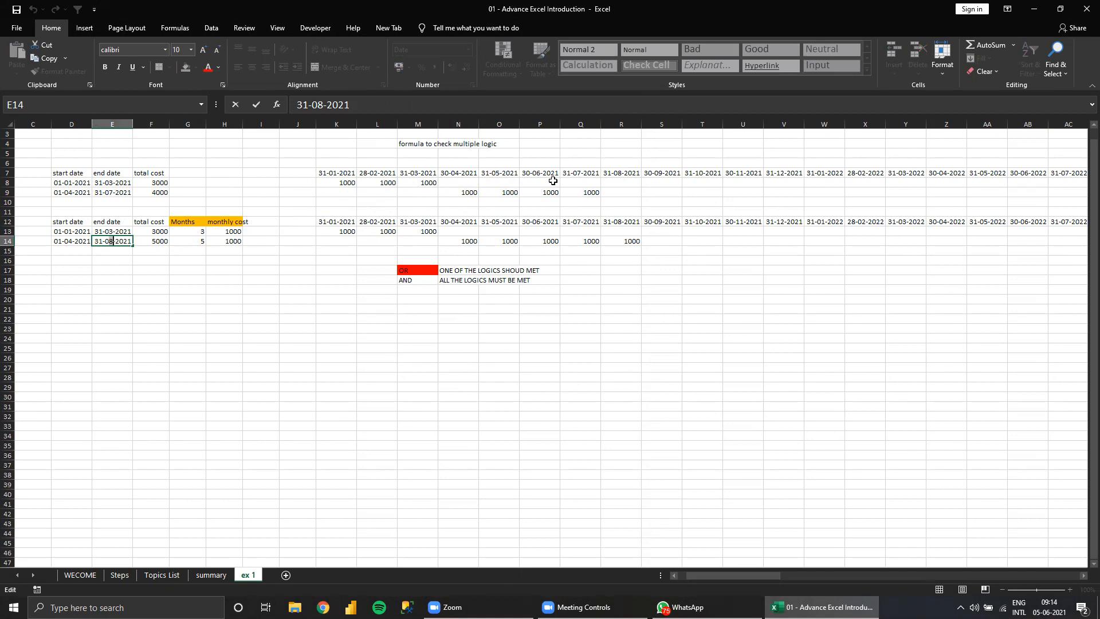
key(BackSpace)
text(12)
key(ctrl+Return)
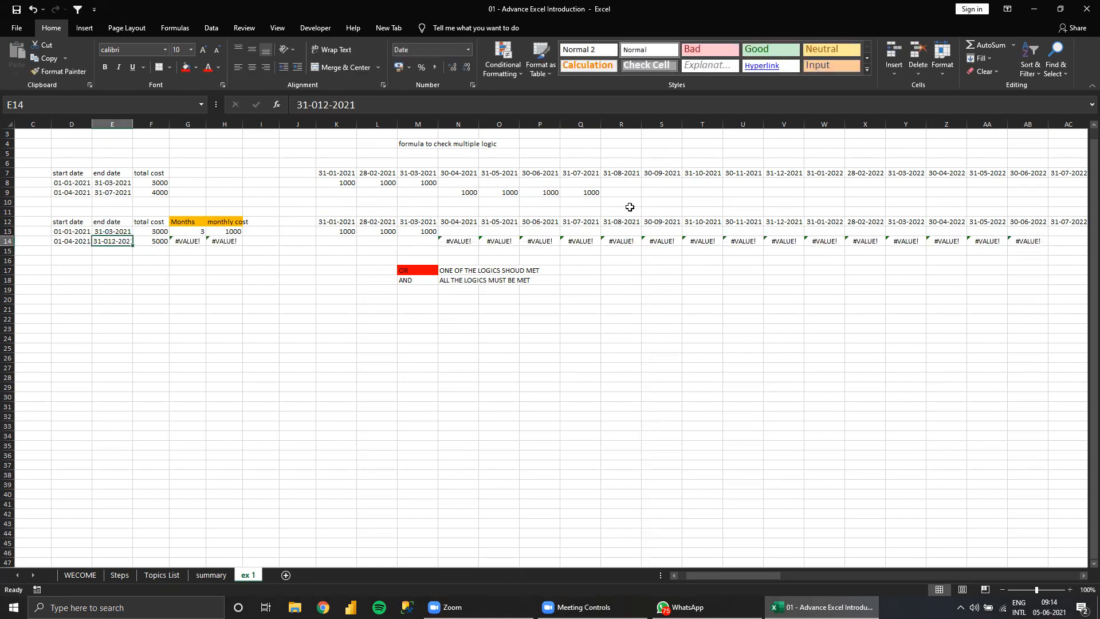
key(ctrl+z)
Set the end date in E14 to 31-12-2021.
double_click(108, 242)
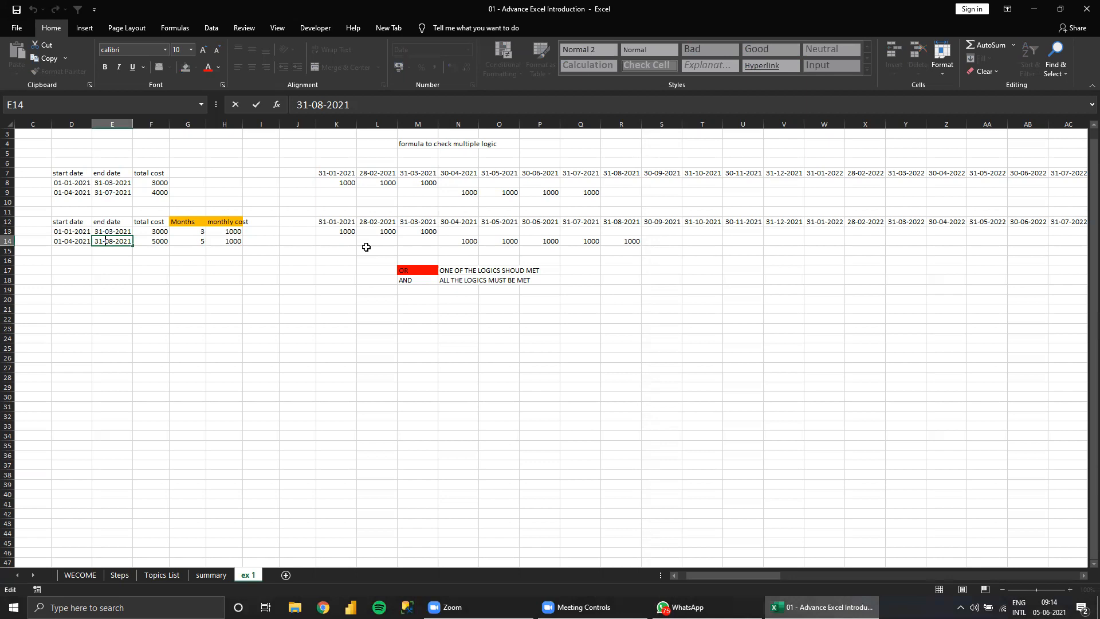
text(12)
key(Return)
Review the recalculated month count, monthly cost and monthly allocation formulas along row 14.
key(Up)
key(Right)
key(Right)
key(Right)
key(Right)
key(Right)
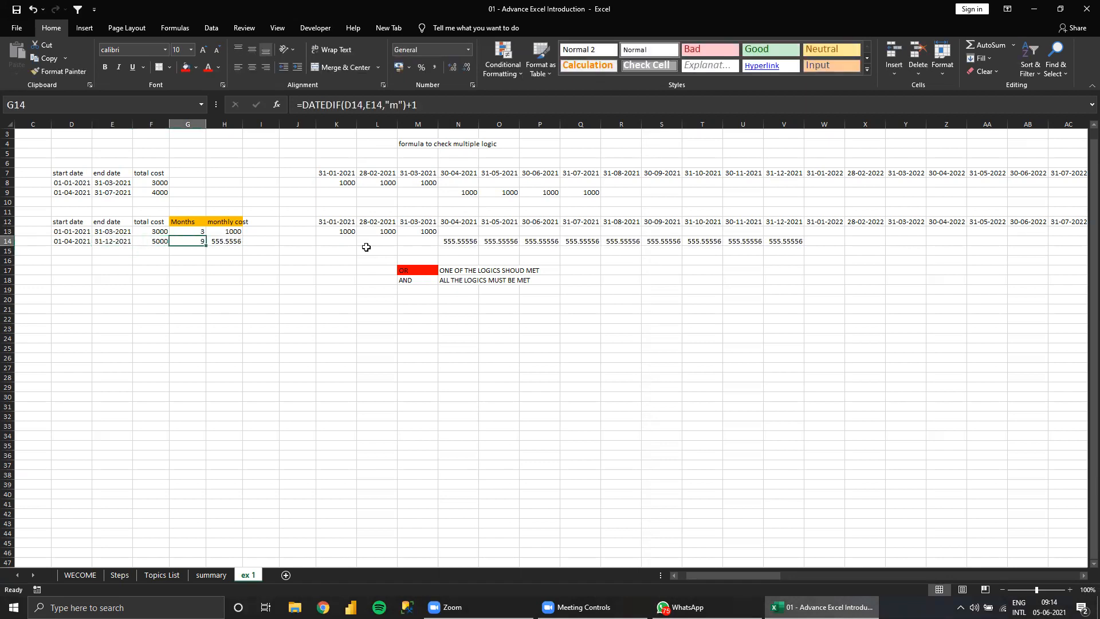
key(Right)
key(Right)
key(Right)
key(Right)
key(Right)
key(Right)
key(Right)
key(Right)
key(Right)
key(Right)
key(Right)
key(Right)
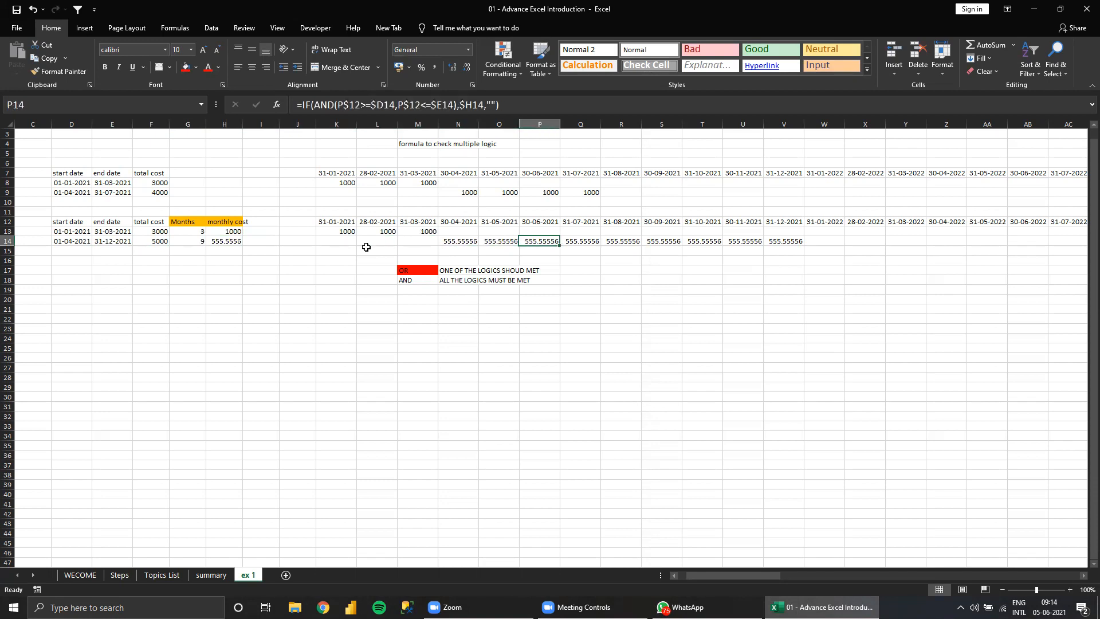
Select the allocated amounts in N14:V14 to check their sum against the total cost.
key(shift+Left)
key(shift+Left)
key(shift+Left)
key(shift+Left)
key(shift+Left)
key(shift+Left)
key(shift+Left)
key(shift+Left)
key(shift+Left)
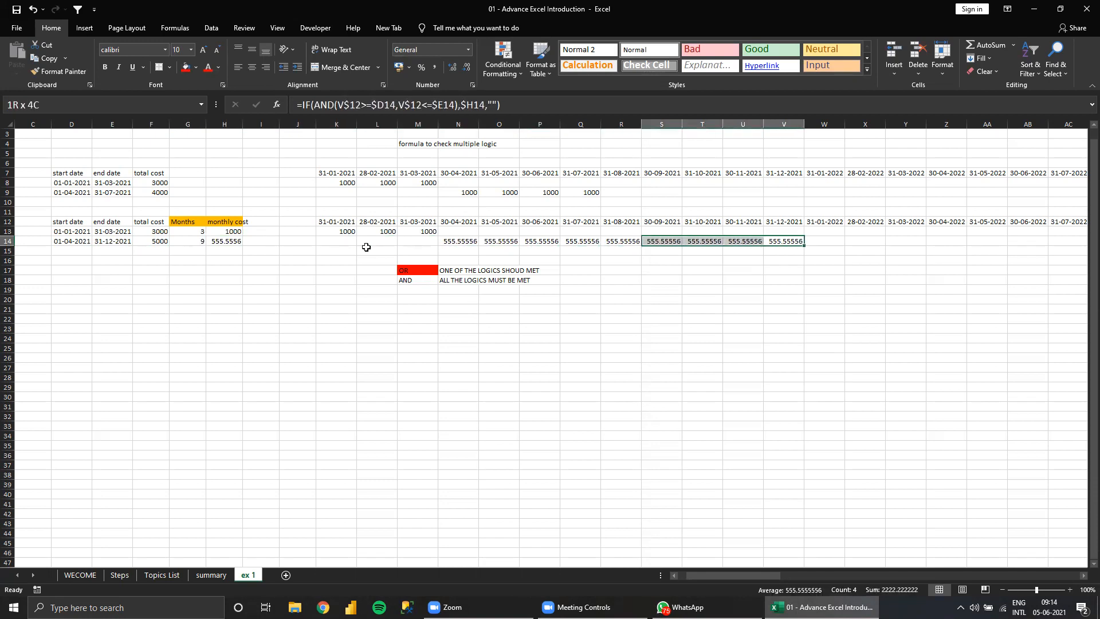
key(shift+Right)
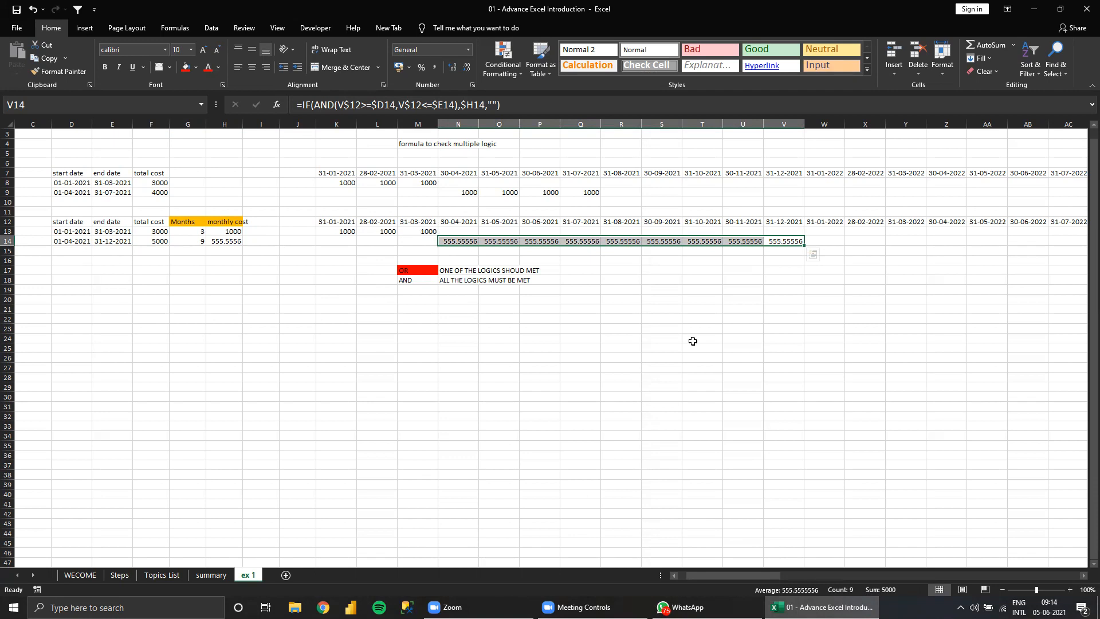
Inspect the IF formulas from K13 to O14 and trace row 14 back to its end date in E14.
click(350, 231)
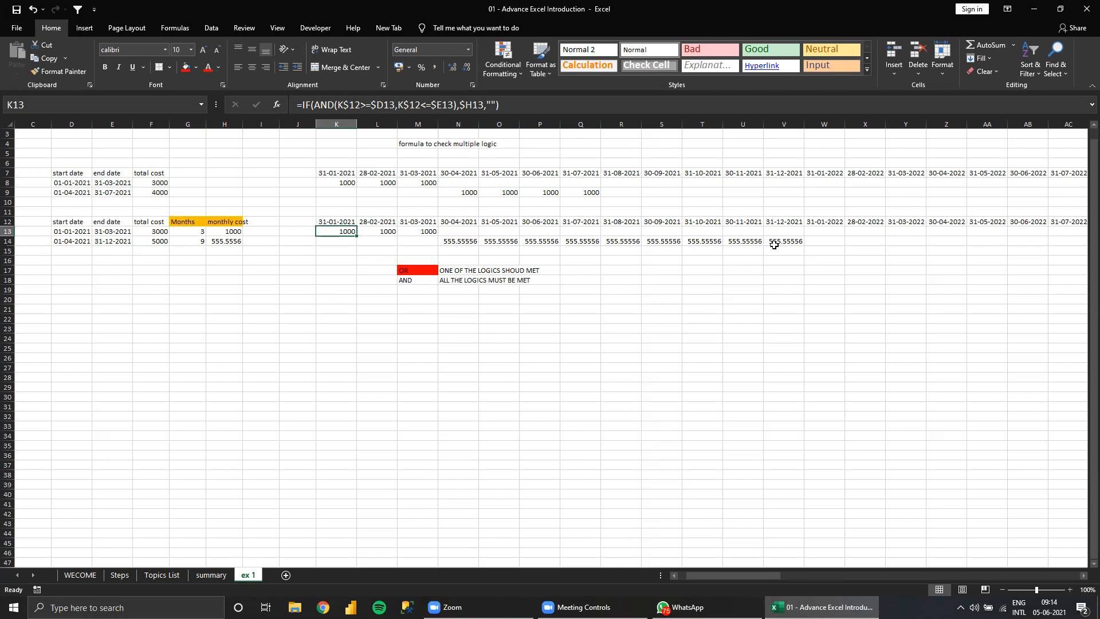
key(Right)
key(Right)
key(Right)
key(Right)
key(Down)
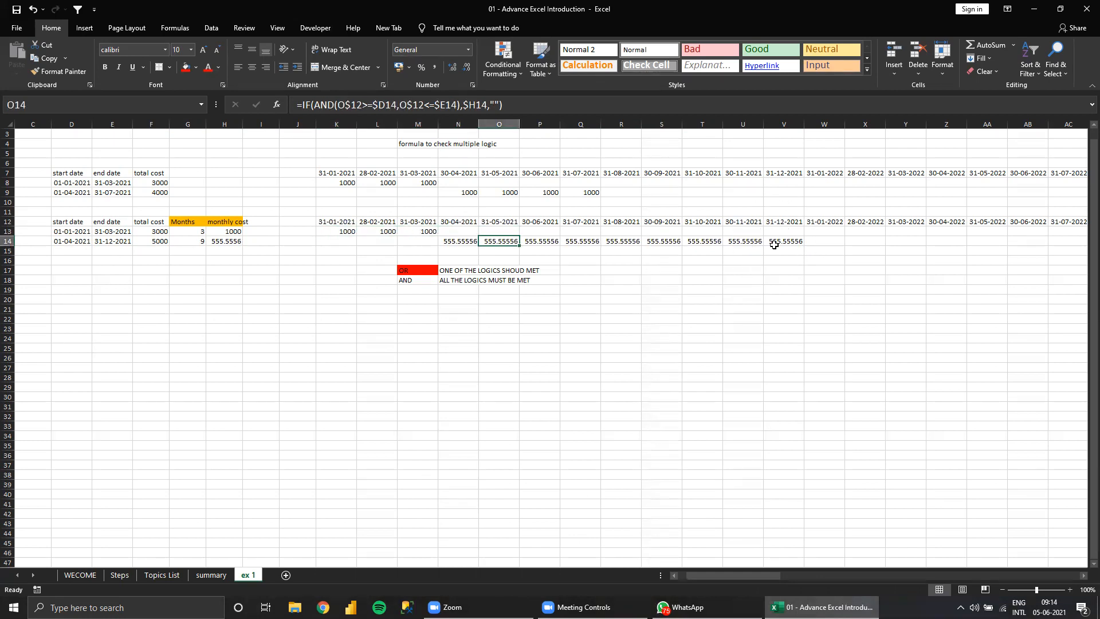
key(Left)
key(Left)
key(Left)
key(Left)
key(Left)
key(Left)
key(Left)
key(Left)
key(Left)
key(Left)
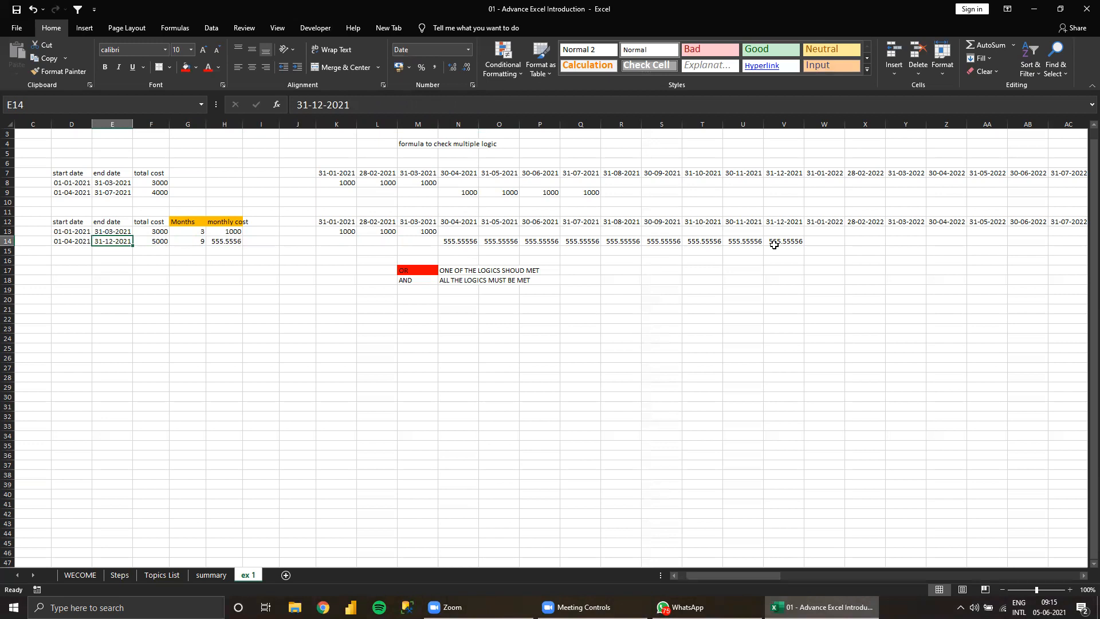
Check the row 14 allocation from the end date across to the first month after it, in W14.
key(Right)
key(Right)
key(Right)
key(Right)
key(Right)
key(Right)
key(Right)
key(Right)
key(Right)
key(Right)
key(Right)
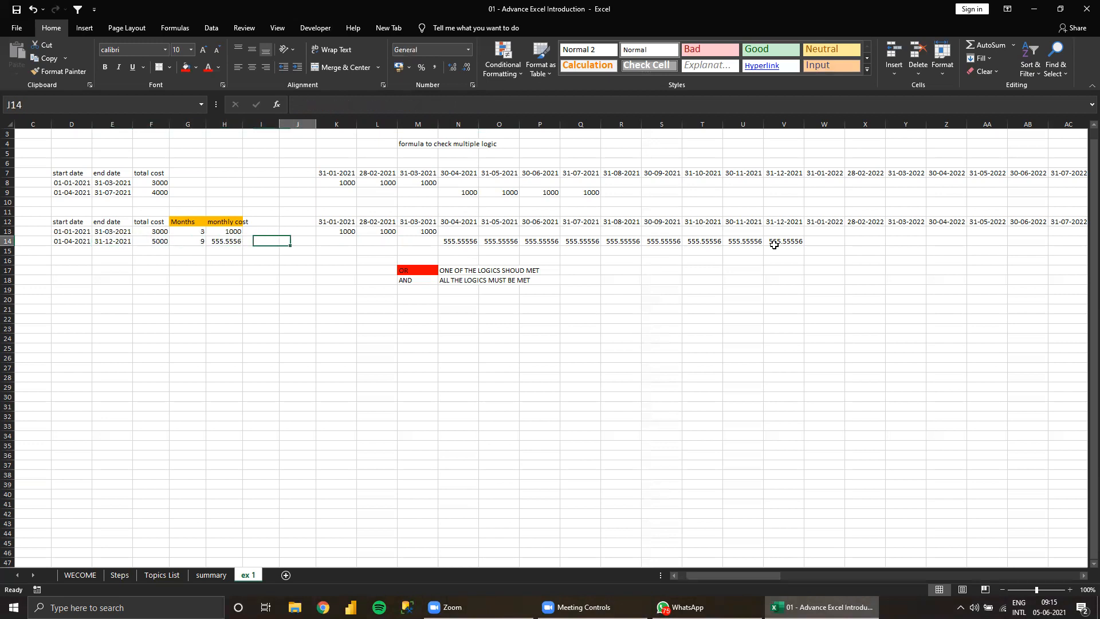
key(Right)
key(Right)
key(Right)
key(Right)
key(Right)
key(Right)
key(Right)
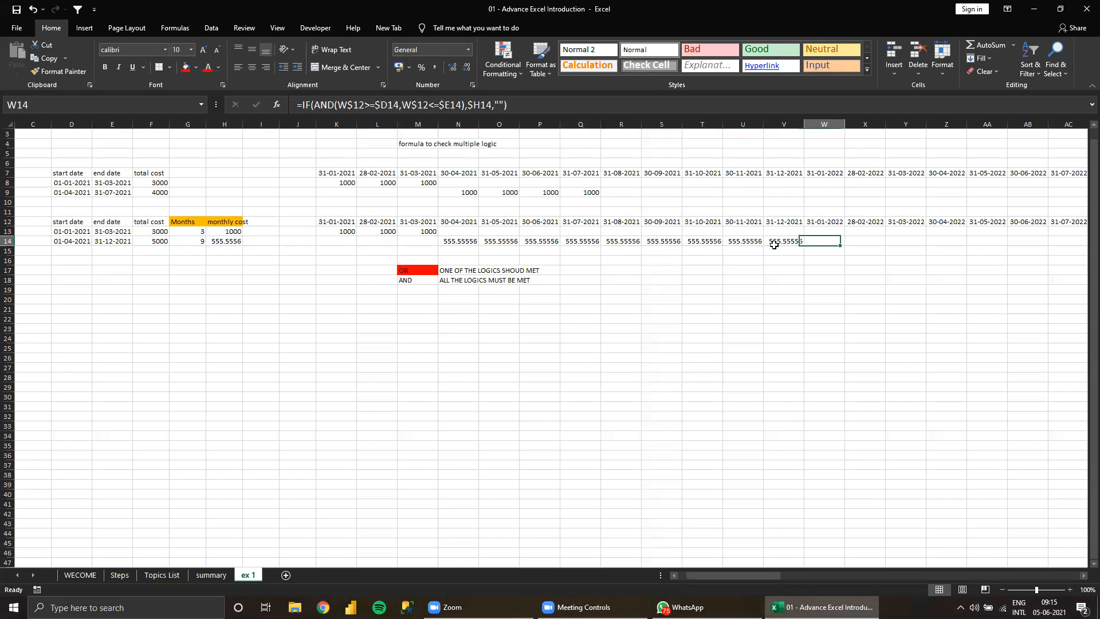
Overwrite the allocation formula in W14 with a hard-coded 555.
text(555)
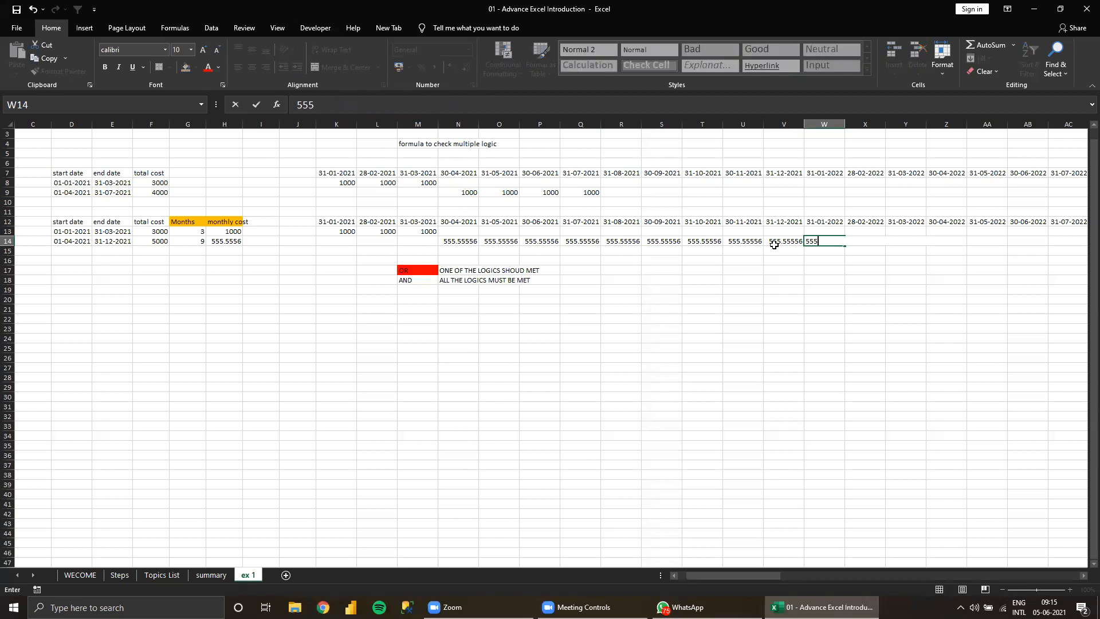
key(ctrl+Return)
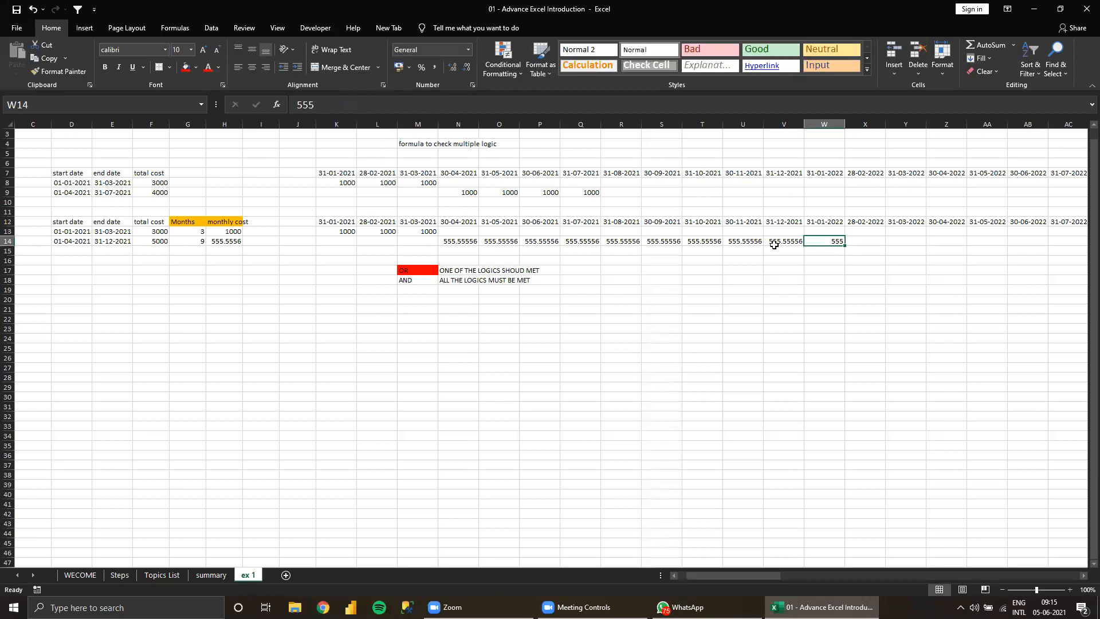
key(Up)
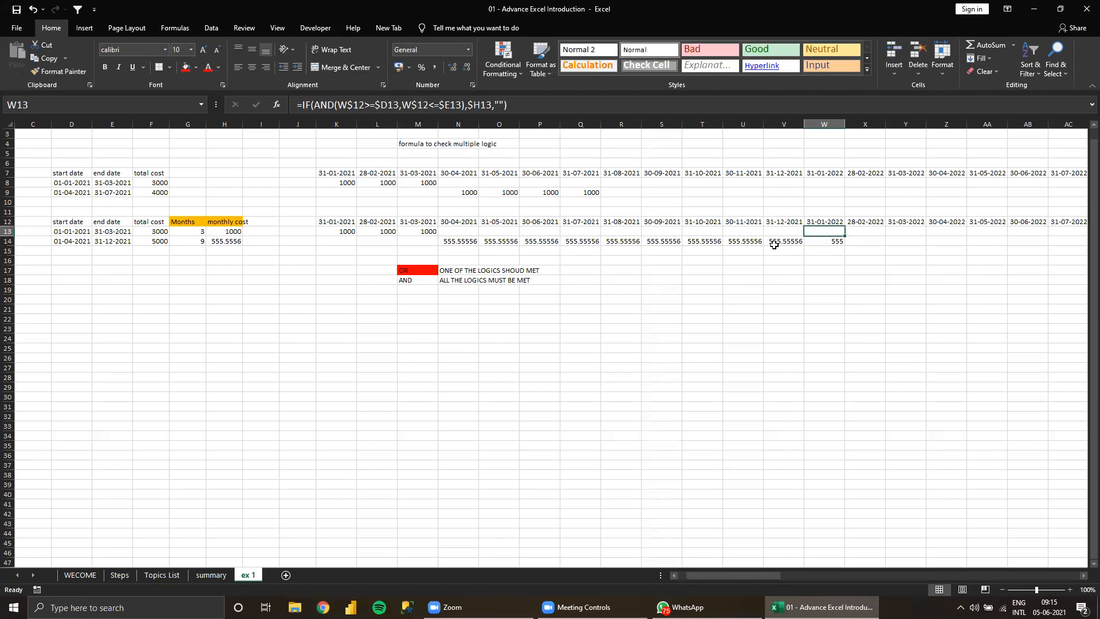
Restore the formula in W14 by copying K13 across K13:AB14, and check W14.
key(ctrl+Left)
key(ctrl+c)
key(shift+Down)
key(shift+Right)
key(shift+Right)
key(shift+Right)
key(shift+Right)
key(shift+Right)
key(shift+Right)
key(shift+Right)
key(shift+Right)
key(shift+Right)
key(shift+Right)
key(shift+Right)
key(shift+Right)
key(shift+Right)
key(shift+Right)
key(shift+Right)
key(shift+Right)
key(shift+Right)
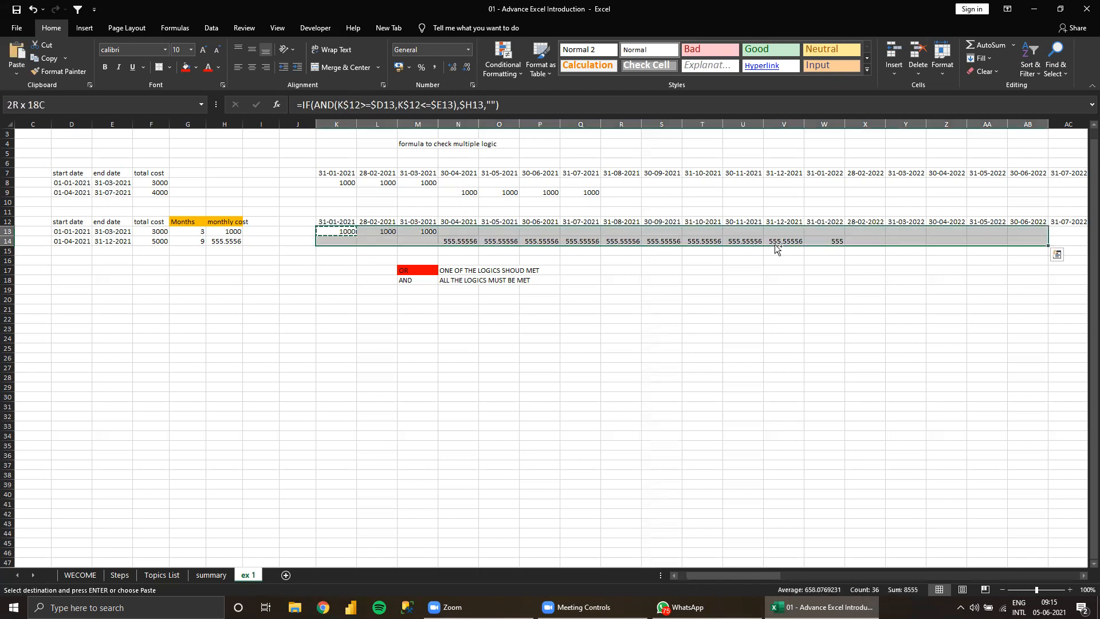
key(Return)
key(Right)
key(Right)
key(Right)
key(Right)
key(Right)
key(Right)
key(Right)
key(Right)
key(Right)
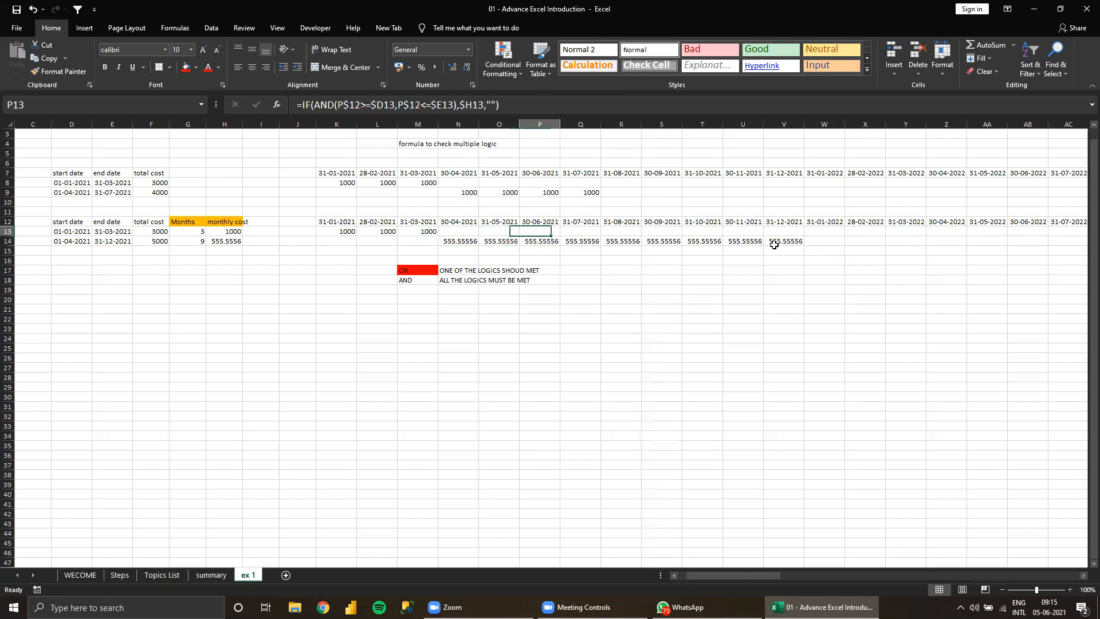
key(Right)
key(Right)
key(Right)
key(Down)
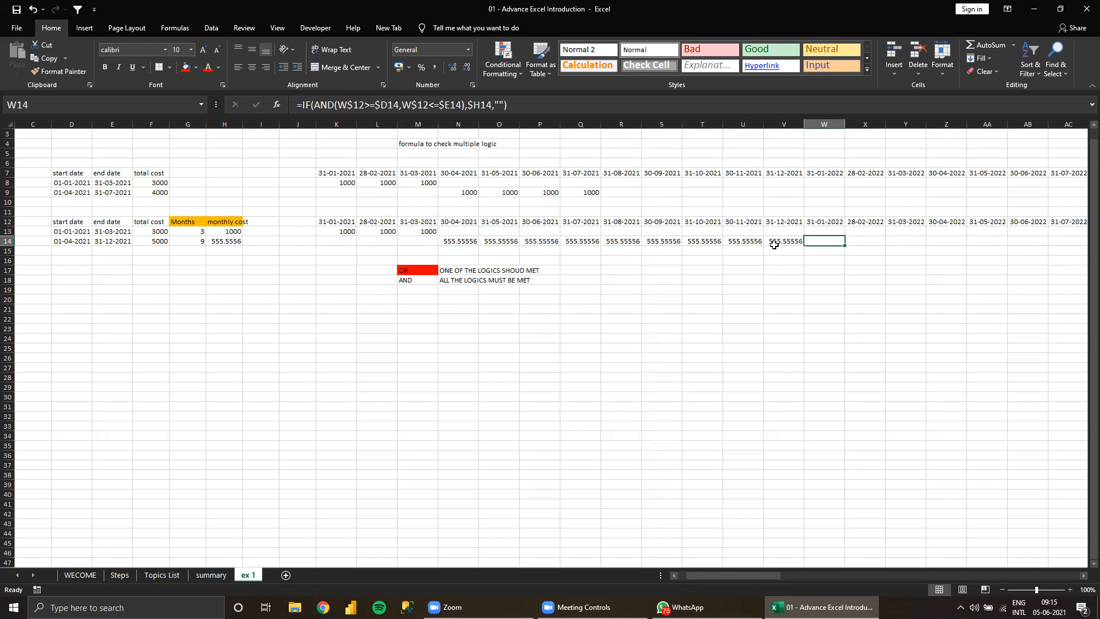
Copy the K13 allocation formula across columns K to AB, extending it down to include row 15.
click(774, 245)
key(Left)
key(Left)
key(Left)
key(Left)
key(Left)
key(Left)
key(Left)
key(Left)
key(Left)
key(Left)
key(Up)
key(Left)
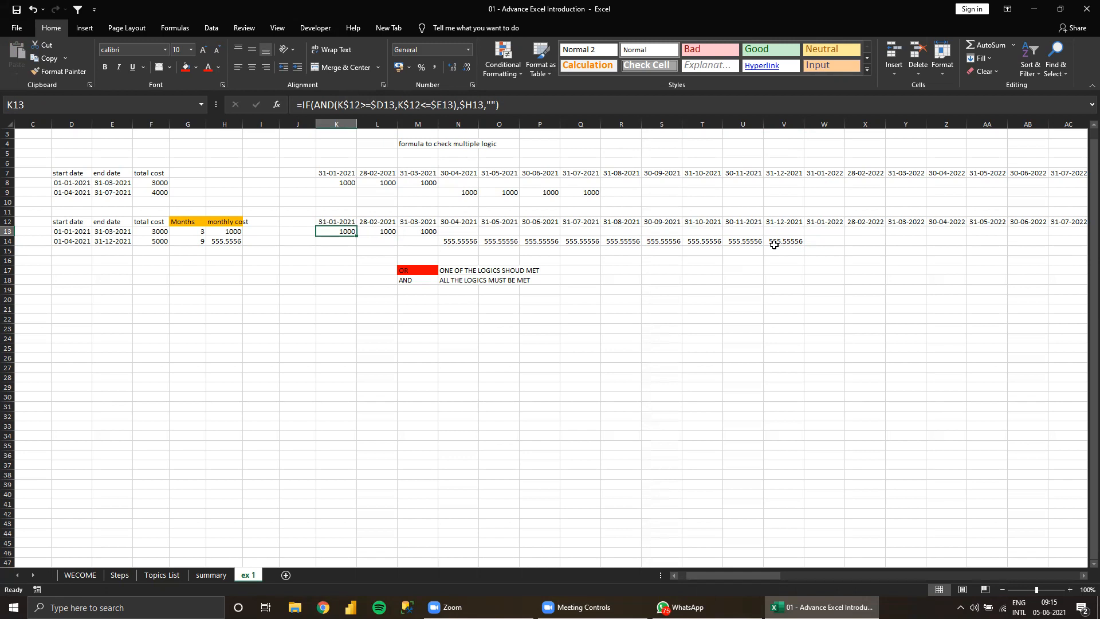
key(ctrl+c)
key(shift+Down)
key(ctrl+v)
key(shift+Right)
key(shift+Right)
key(shift+Right)
key(shift+Right)
key(shift+Right)
key(shift+Right)
key(shift+Right)
key(shift+Right)
key(shift+Right)
key(shift+Right)
key(shift+Right)
key(shift+Right)
key(shift+Right)
key(shift+Right)
key(shift+Right)
key(shift+Right)
key(shift+Right)
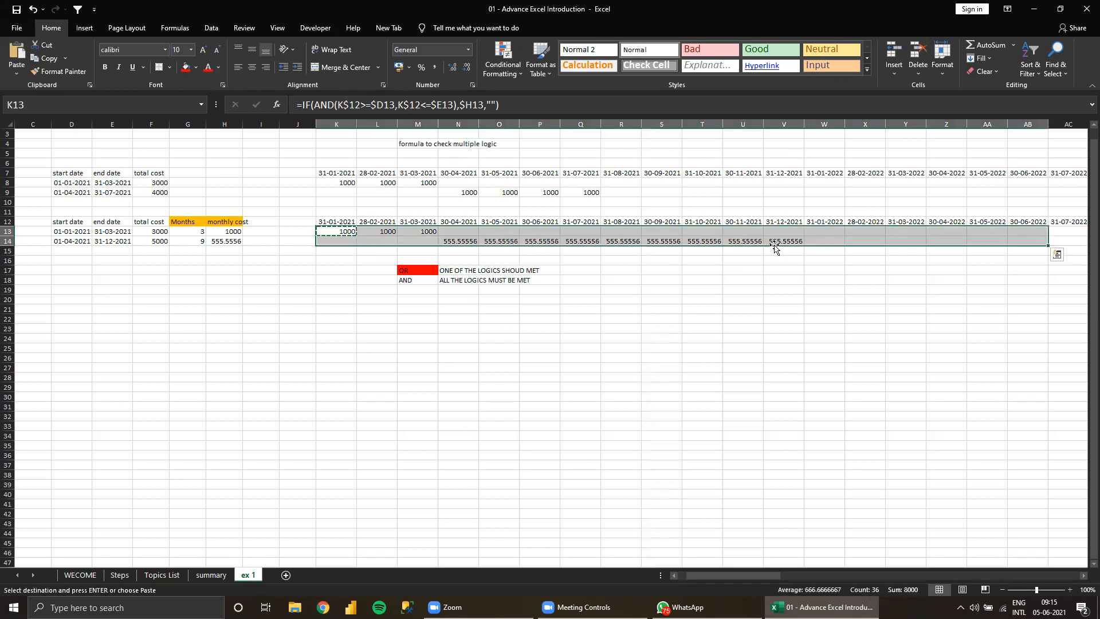
key(shift+Down)
key(shift+Down)
key(Return)
Add a third entry in row 15 with start date 1/8/2021, end date 31/12/2021 and total cost 9999.
key(Down)
key(Right)
key(Right)
key(Right)
key(Down)
key(Left)
key(Left)
key(Left)
key(Left)
key(Left)
key(Left)
key(Left)
key(Left)
key(Left)
key(Left)
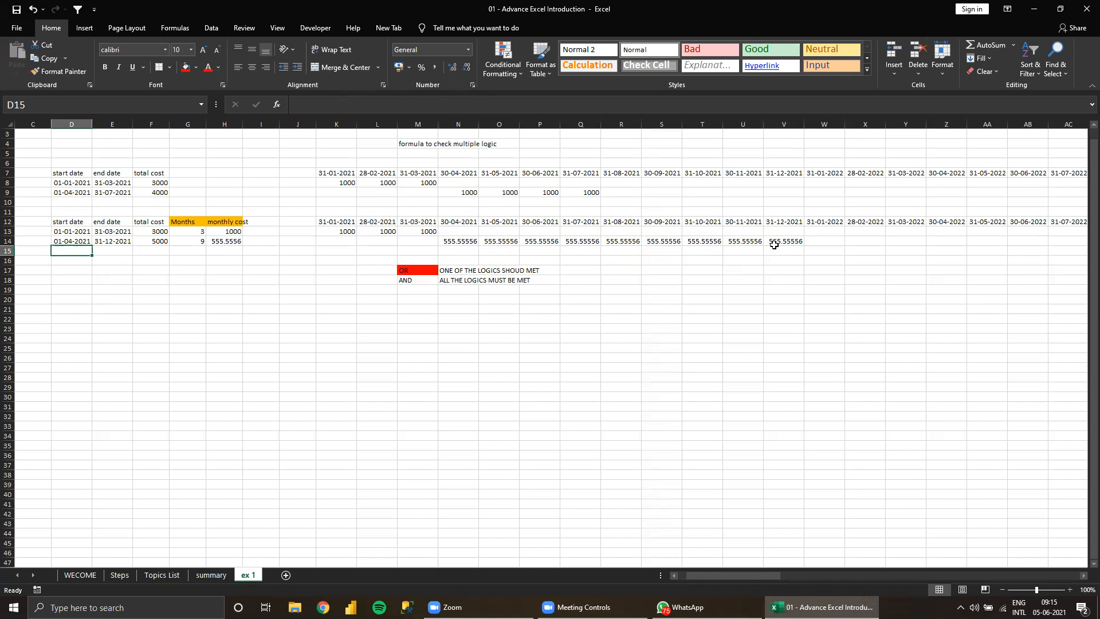
text(1)
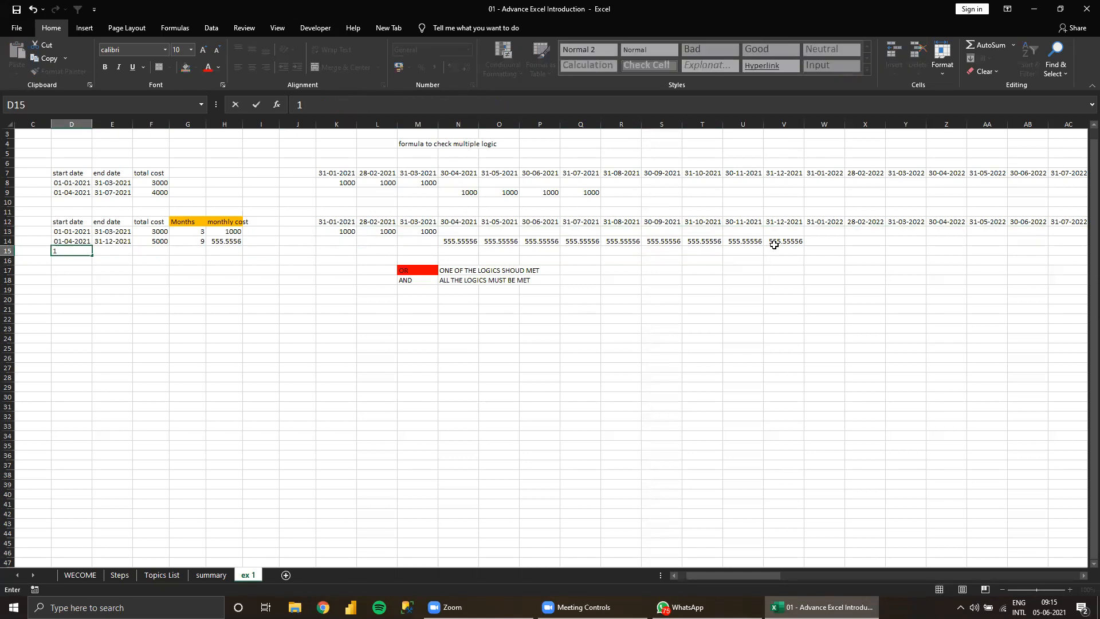
text(8)
key(BackSpace)
text(/8/2021)
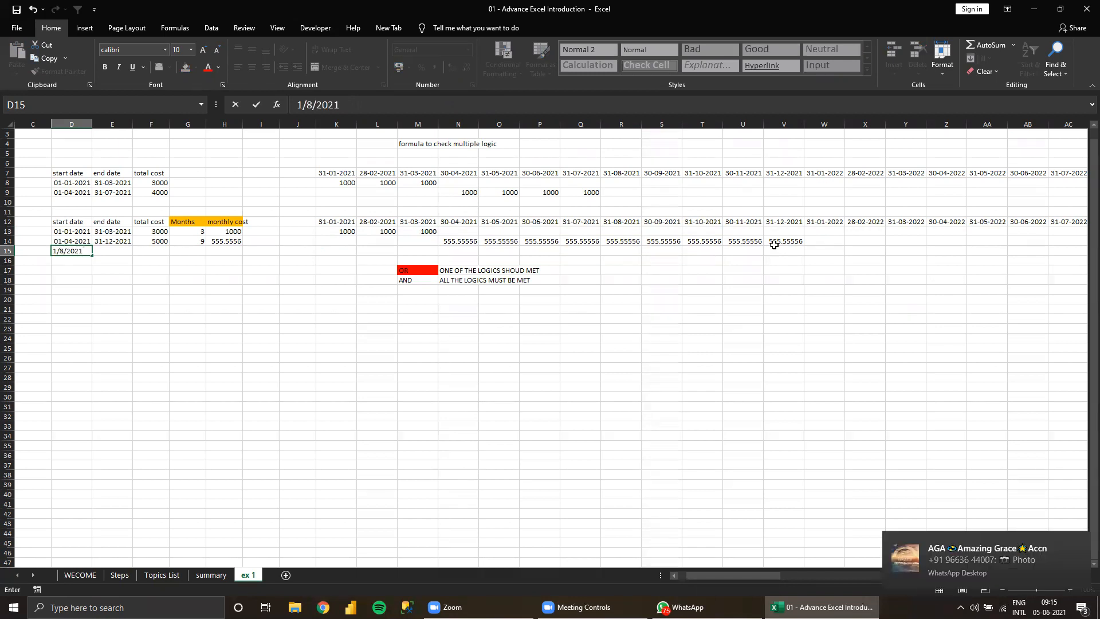
key(Tab)
text(31/)
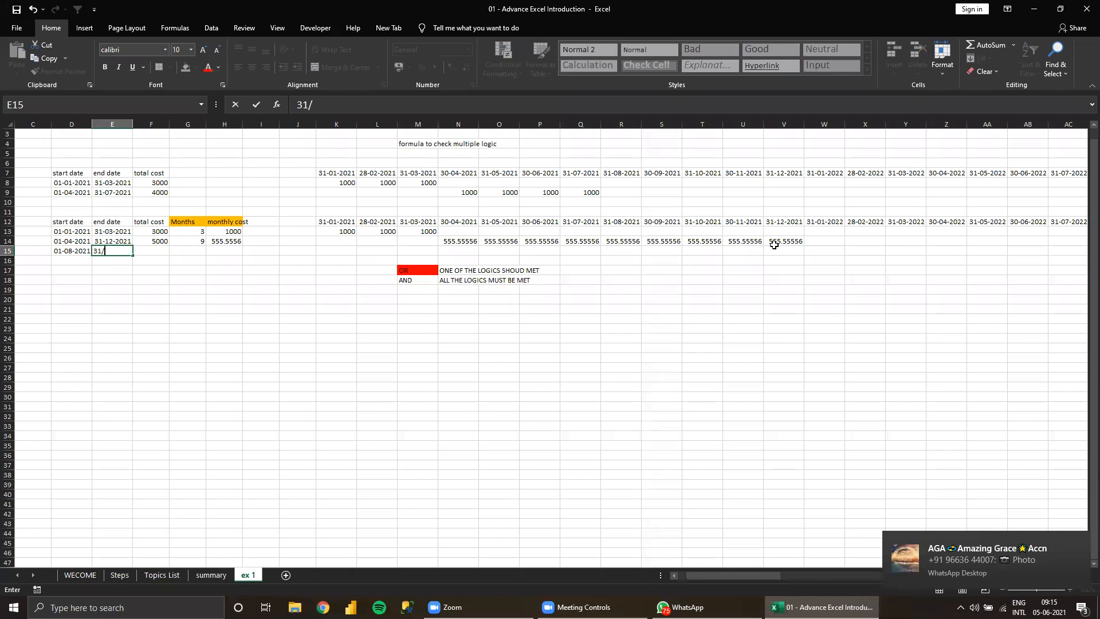
text(12/20)
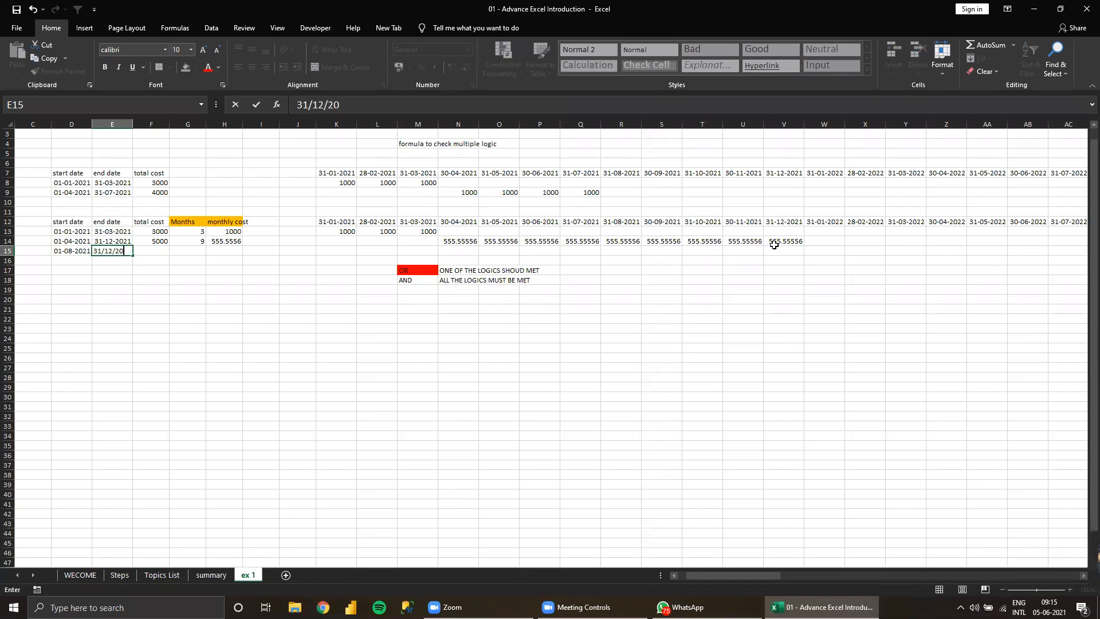
text(21)
key(Tab)
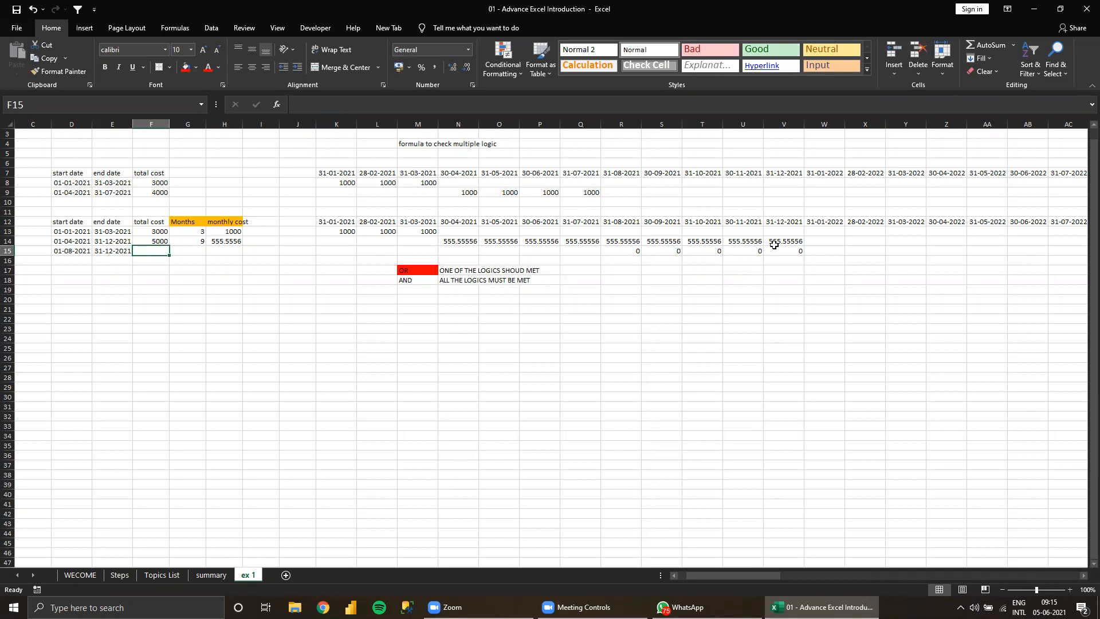
text(9999)
key(Return)
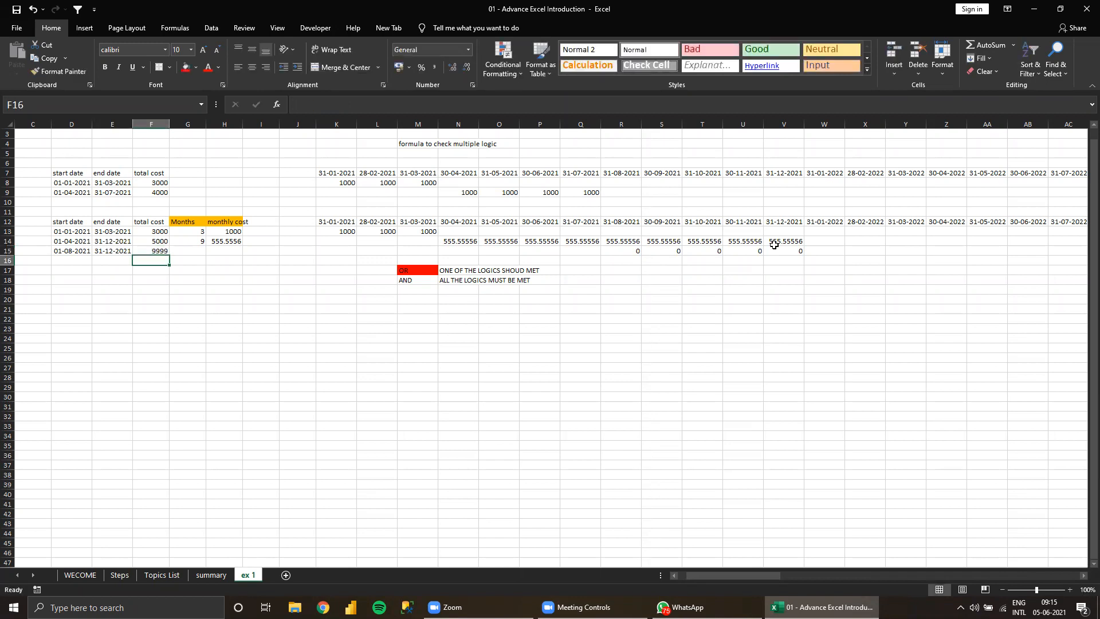
Copy the months and monthly cost formulas from row 14 into G15 and H15.
key(Right)
key(Up)
key(Up)
key(ctrl+c)
key(Down)
key(Return)
key(Right)
key(Up)
key(ctrl+c)
key(Down)
key(Return)
Select the allocated amounts in R15:V15 to check their sum against the total cost in row 15.
key(Right)
key(Right)
key(Right)
key(Right)
key(Right)
key(Right)
key(Right)
key(Right)
key(Right)
key(Right)
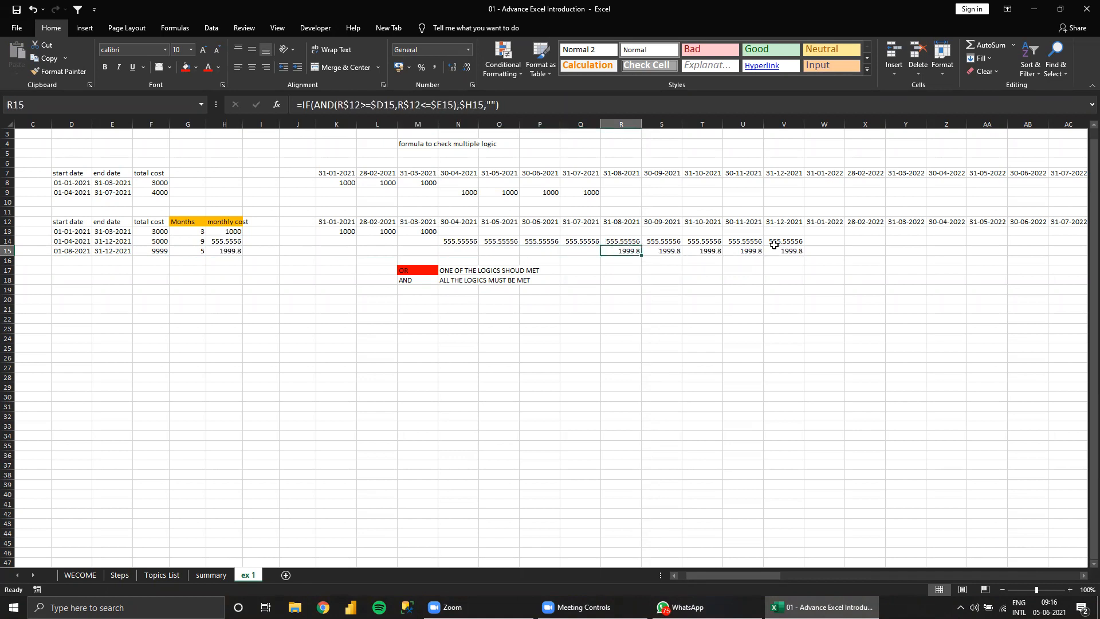
key(shift+Right)
key(shift+Right)
key(shift+Right)
key(shift+Right)
key(shift+Right)
key(shift+Left)
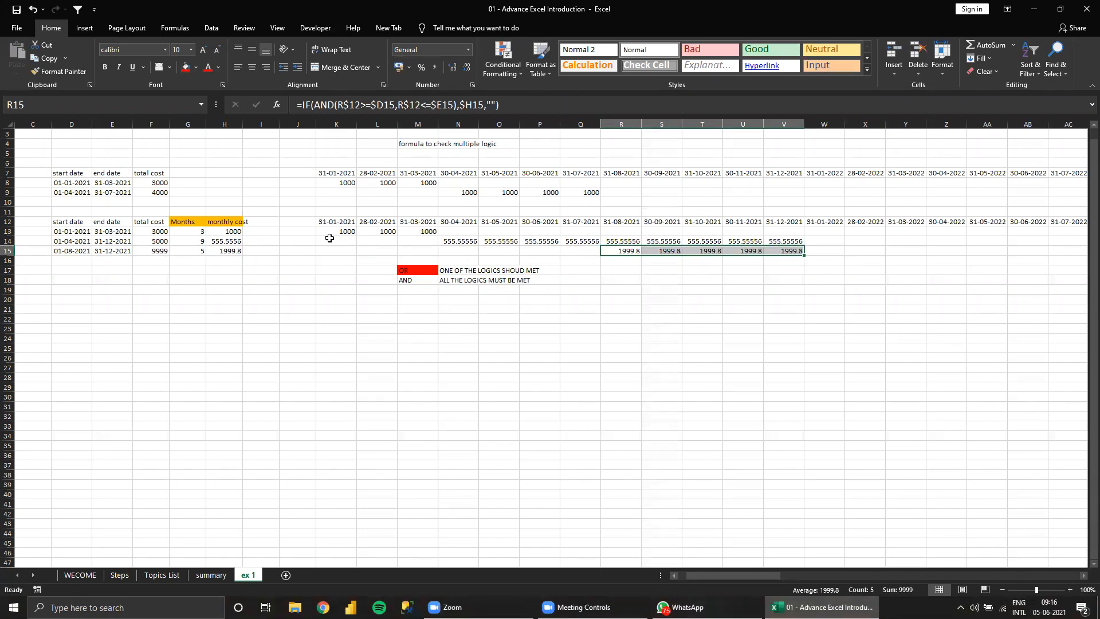
Review the allocation grid in K13:V16 and how its K13 formula relies on the helper values in G13:H15.
drag(329, 231, 769, 253)
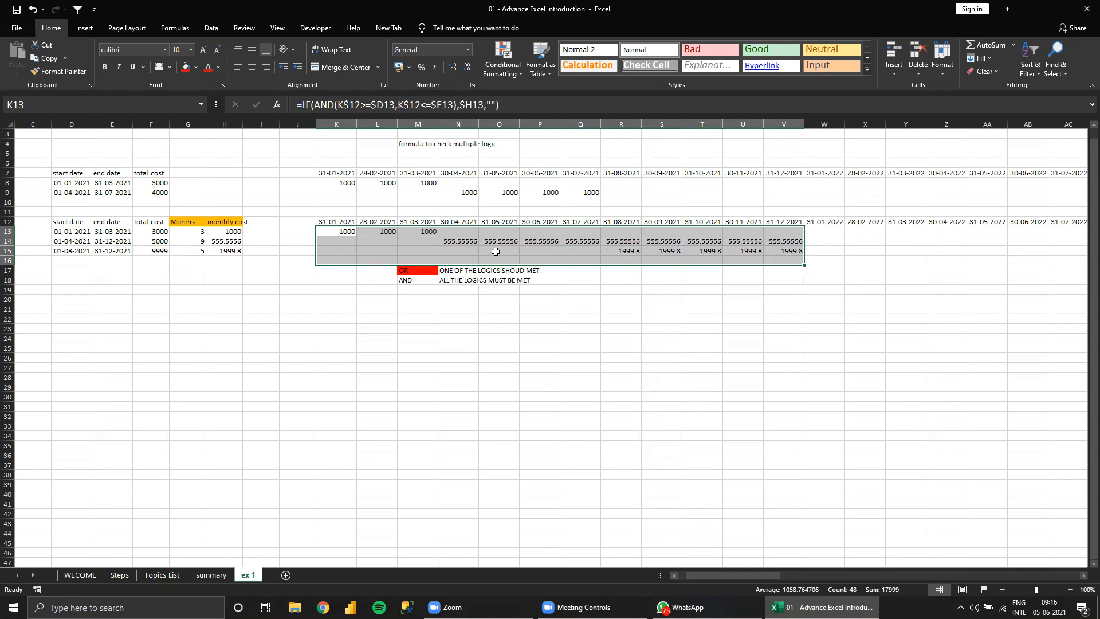
click(188, 231)
drag(204, 245, 219, 252)
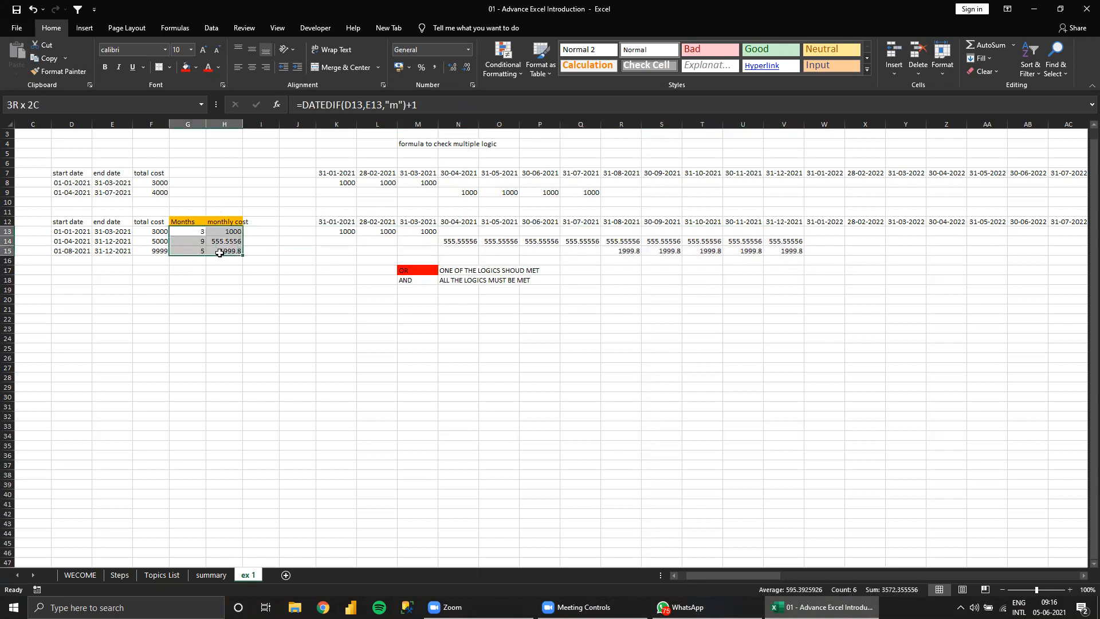
click(348, 230)
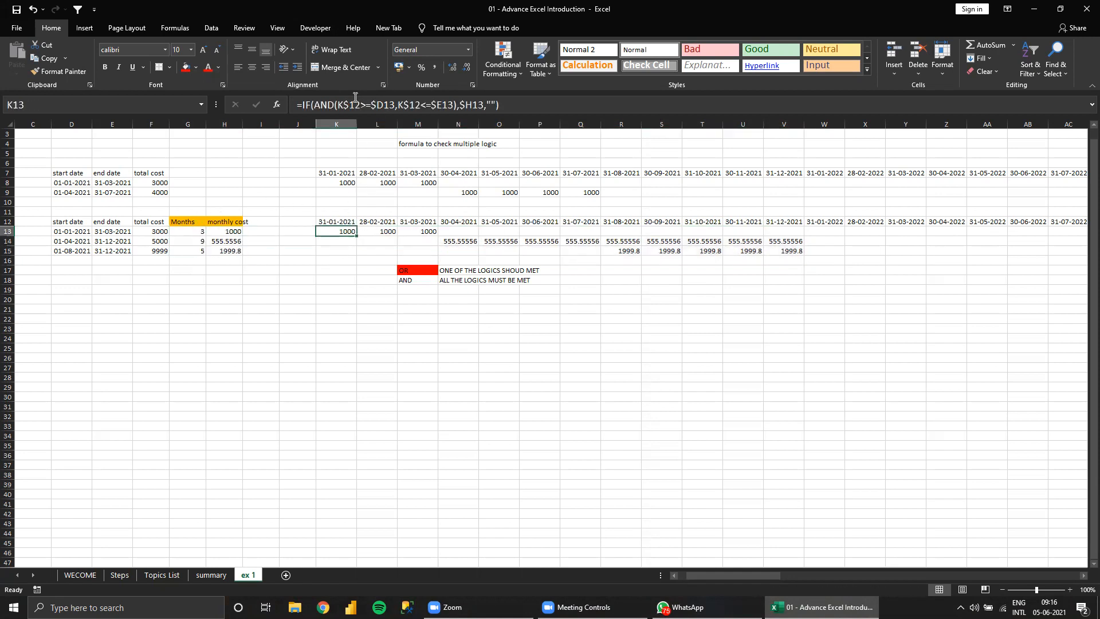
click(224, 233)
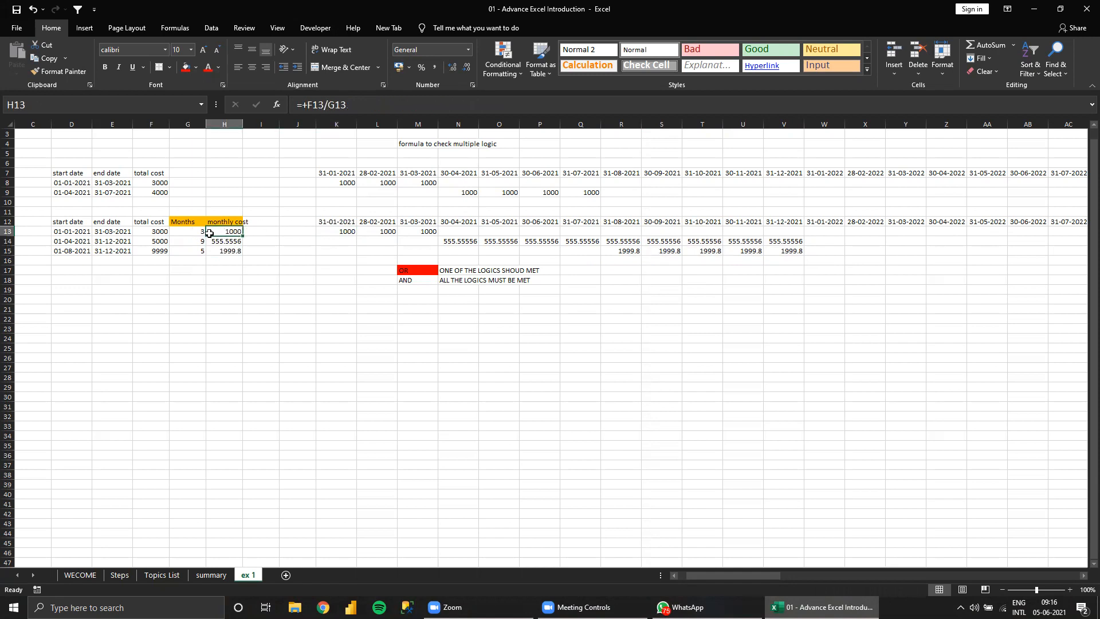
click(342, 231)
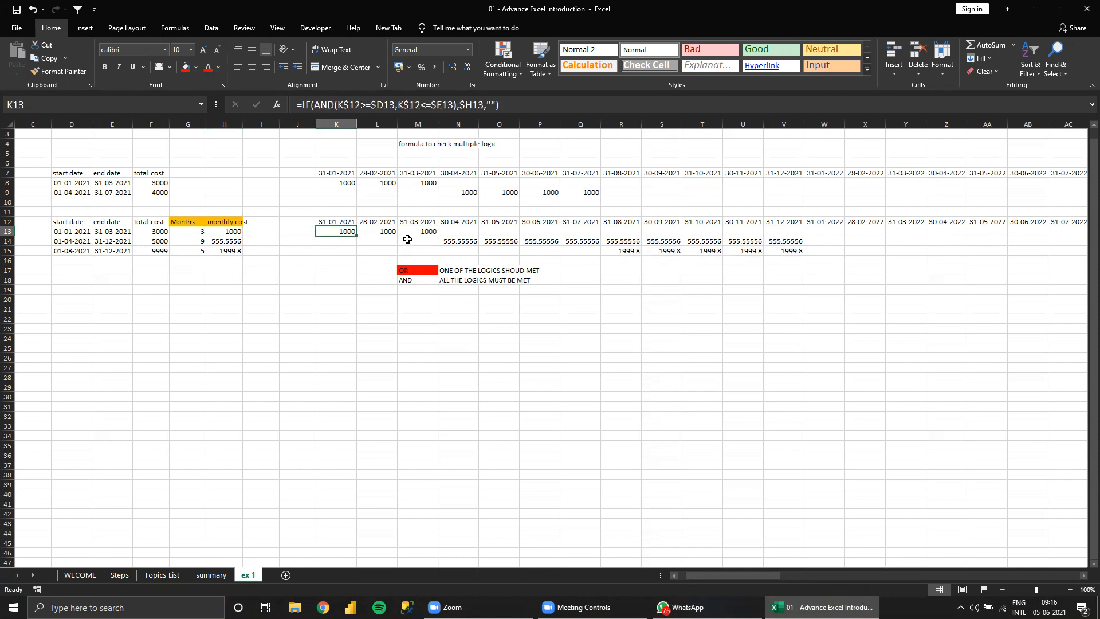
Compare the K13 allocation formula with its month date in K12 and the AND rule noted in row 18.
drag(303, 164, 716, 261)
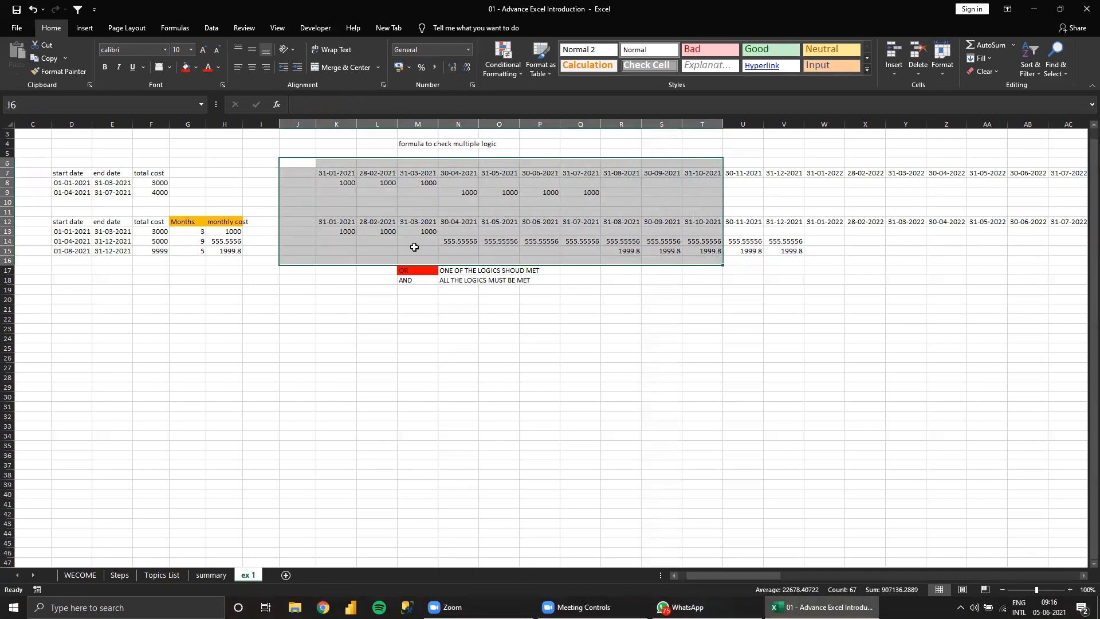
click(387, 251)
click(344, 224)
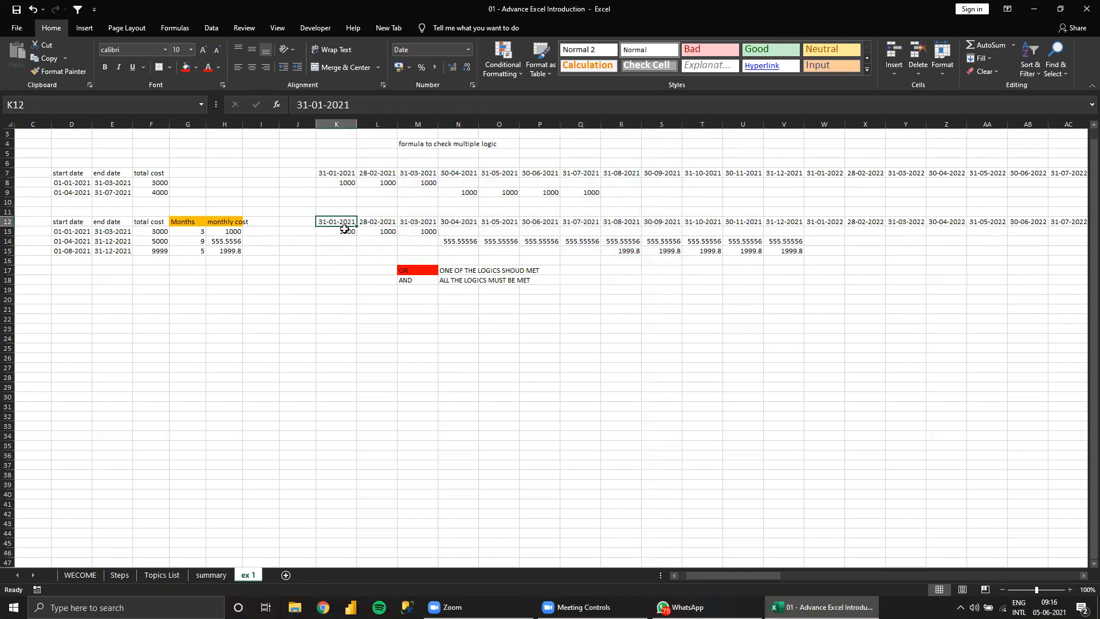
click(345, 230)
click(340, 220)
click(341, 231)
click(342, 224)
click(341, 231)
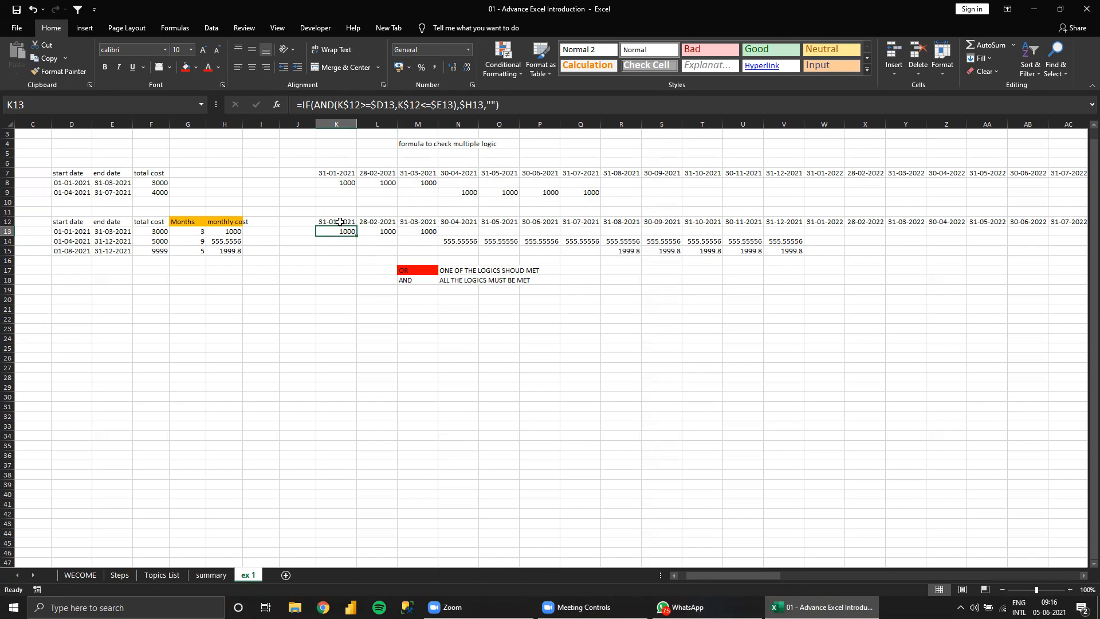
click(340, 221)
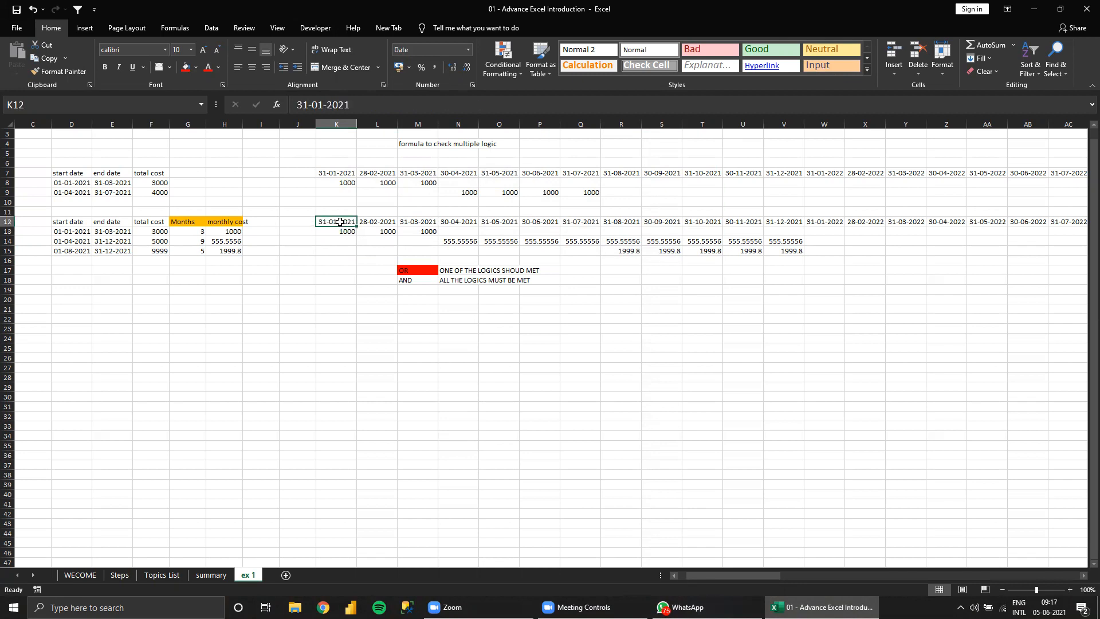
drag(340, 221, 346, 237)
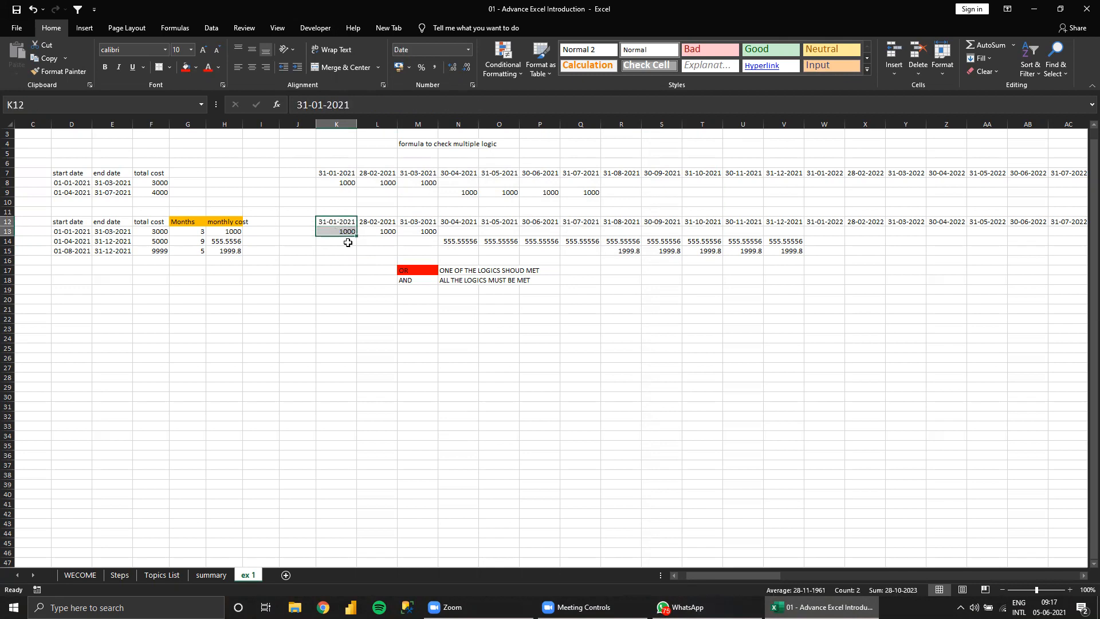
click(405, 280)
drag(405, 280, 455, 279)
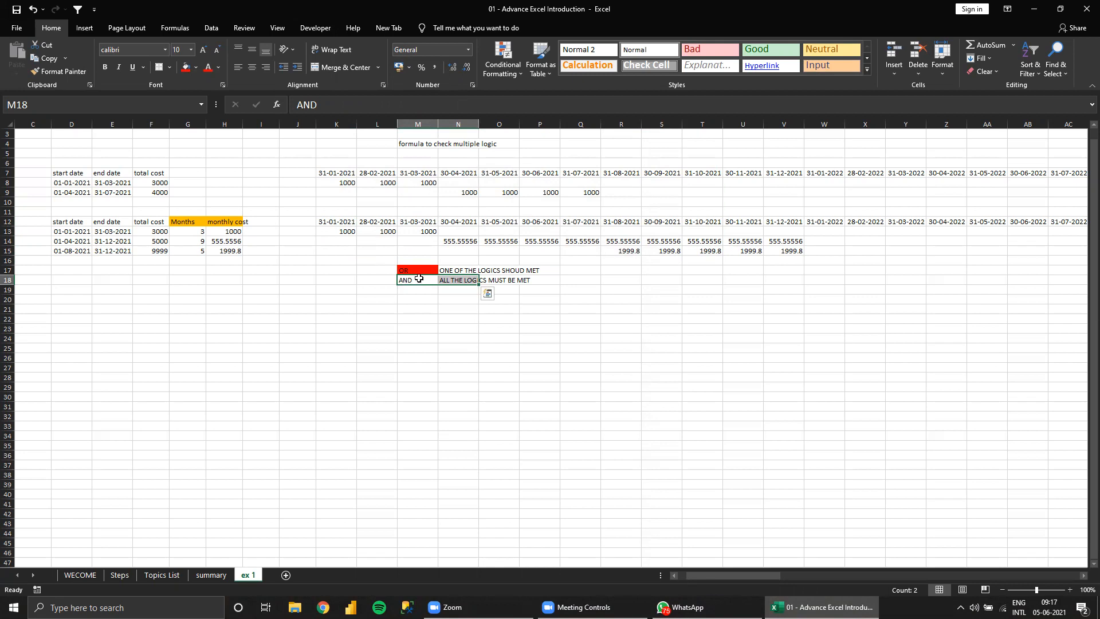
click(348, 231)
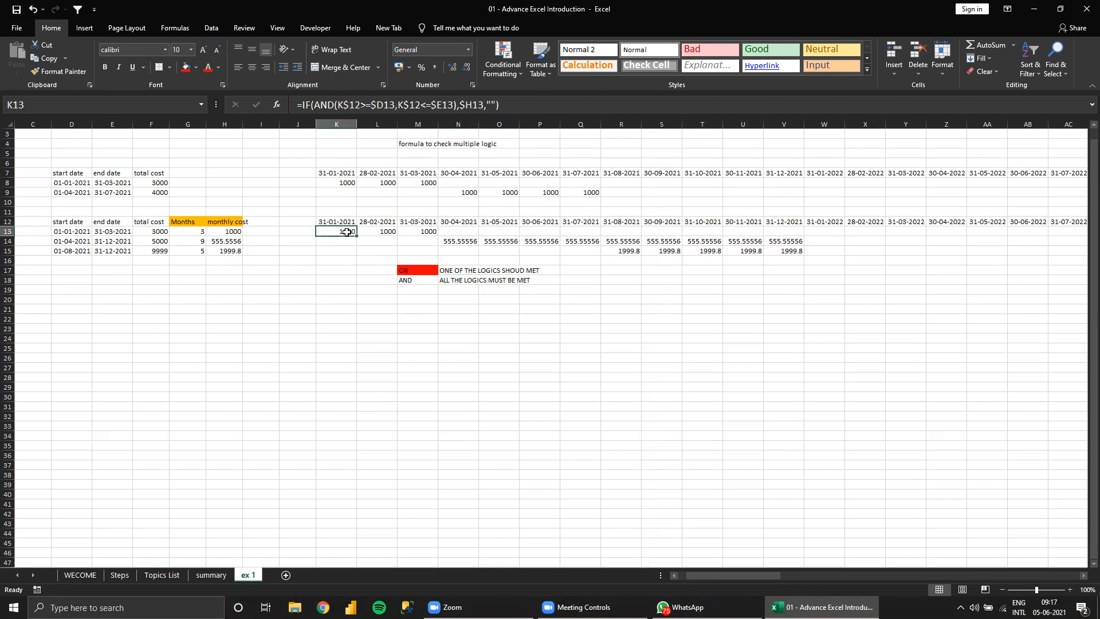
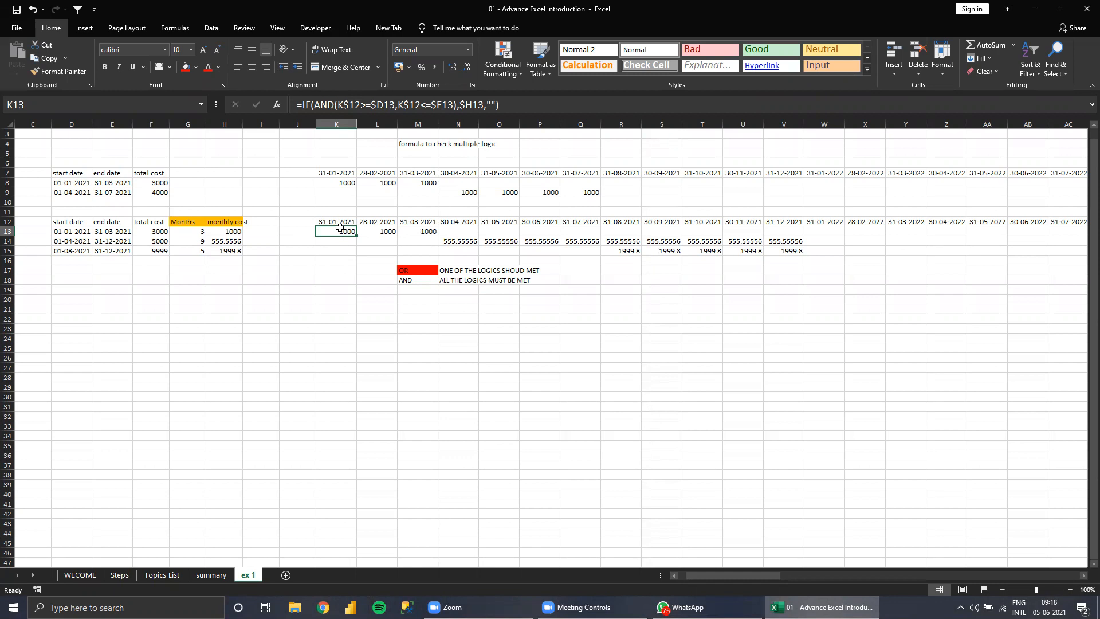
Hide the Months and monthly cost helper columns, G and H.
drag(73, 153, 667, 367)
drag(183, 232, 226, 241)
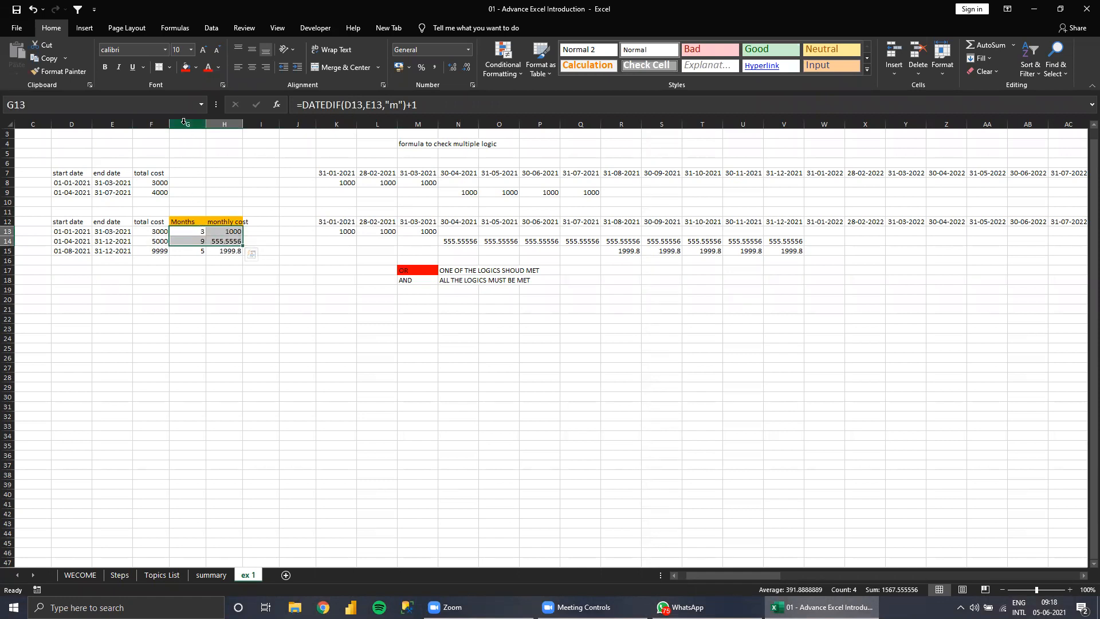
drag(184, 123, 217, 124)
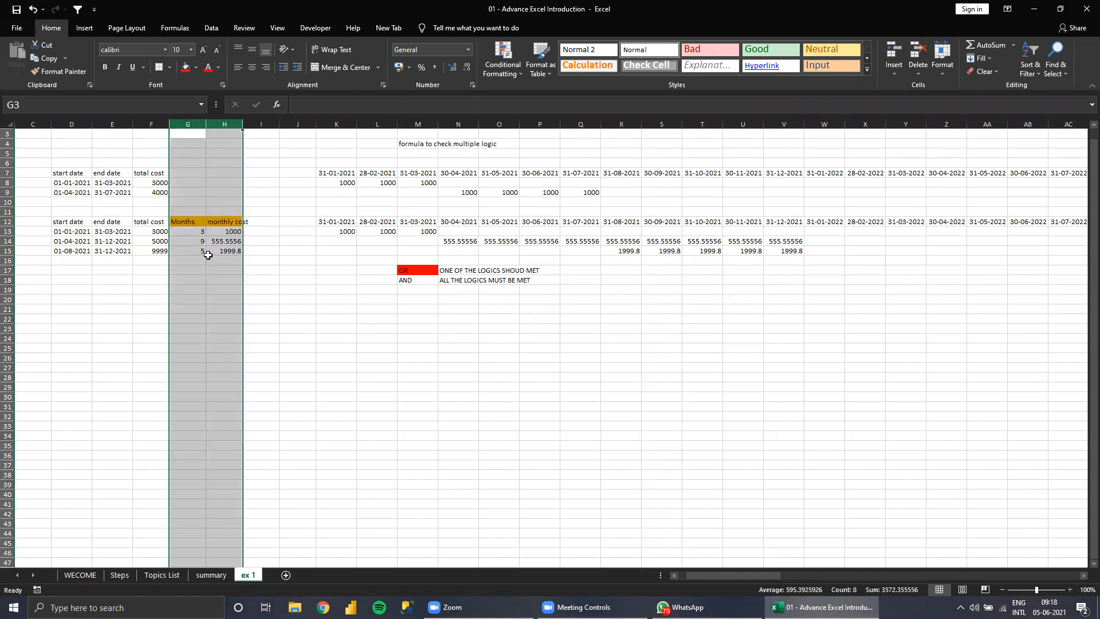
click(195, 232)
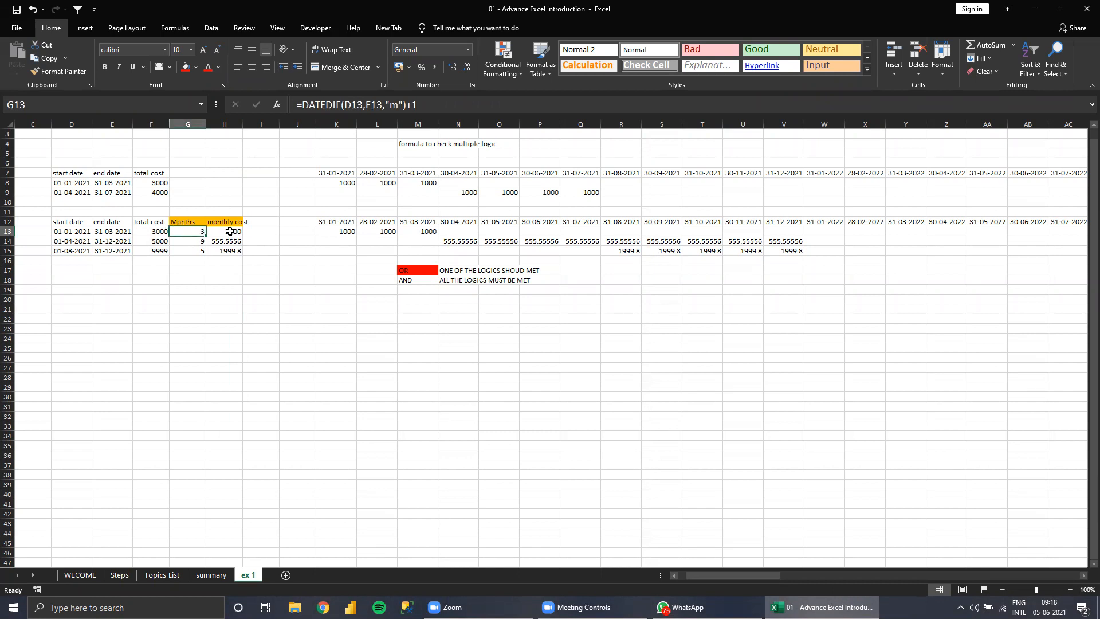
click(341, 231)
drag(189, 124, 214, 123)
right_click(215, 124)
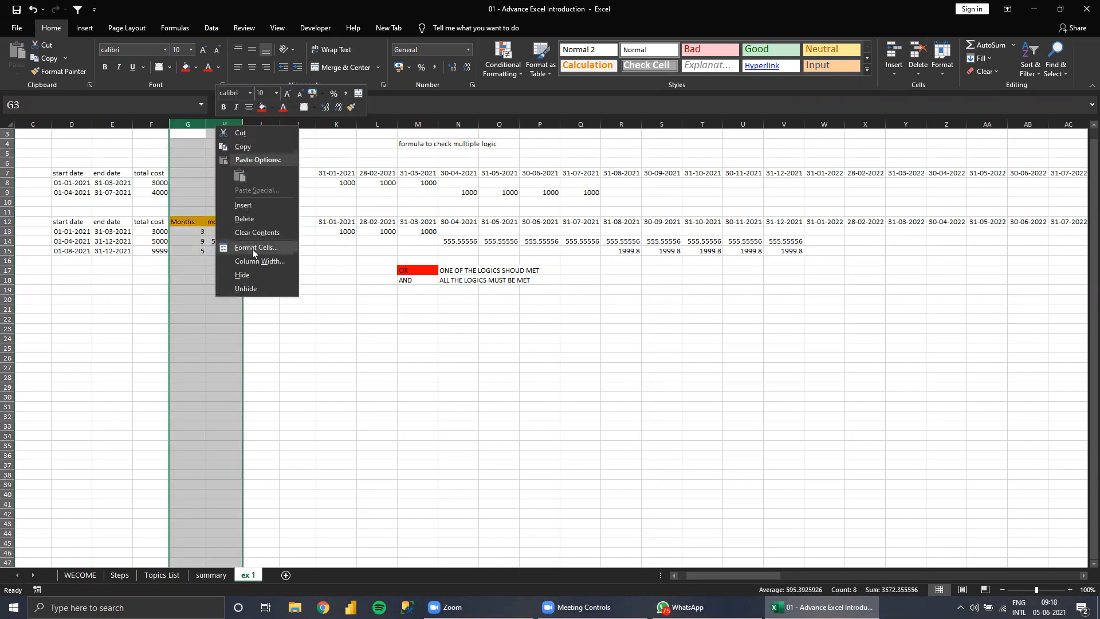
click(242, 275)
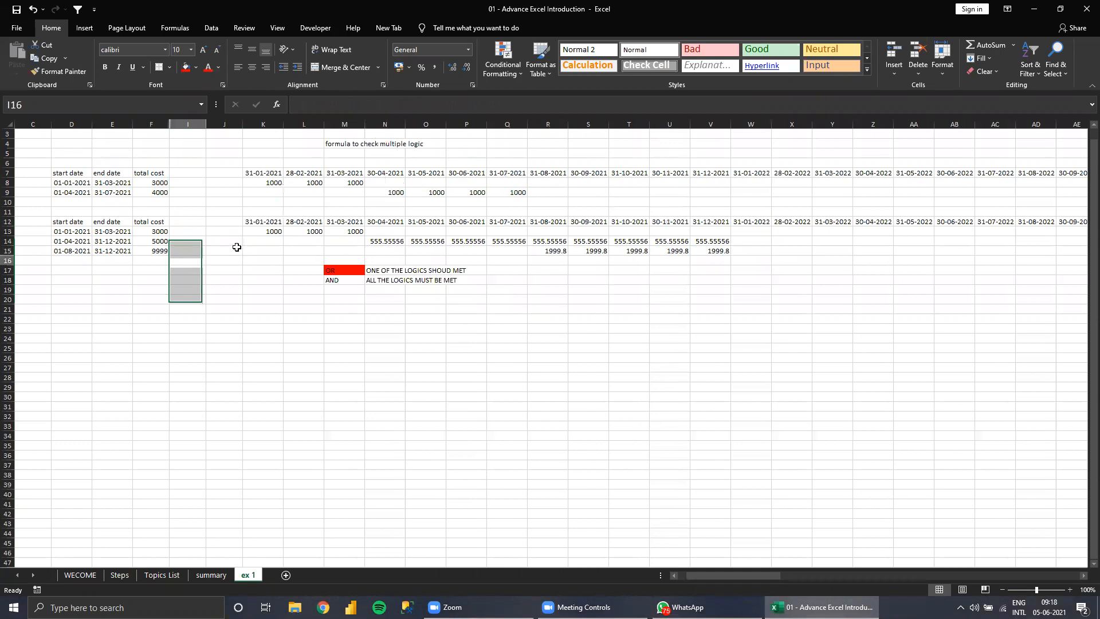
Check the allocation formula in M13 and unhide the helper columns G and H.
click(262, 232)
click(332, 229)
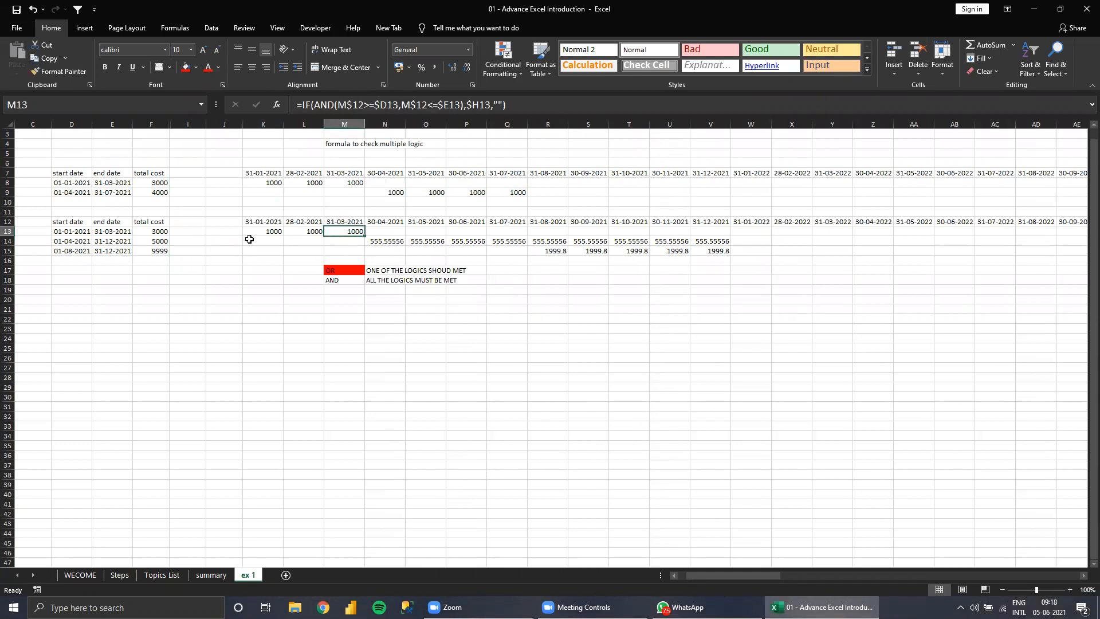
drag(153, 124, 188, 123)
right_click(189, 125)
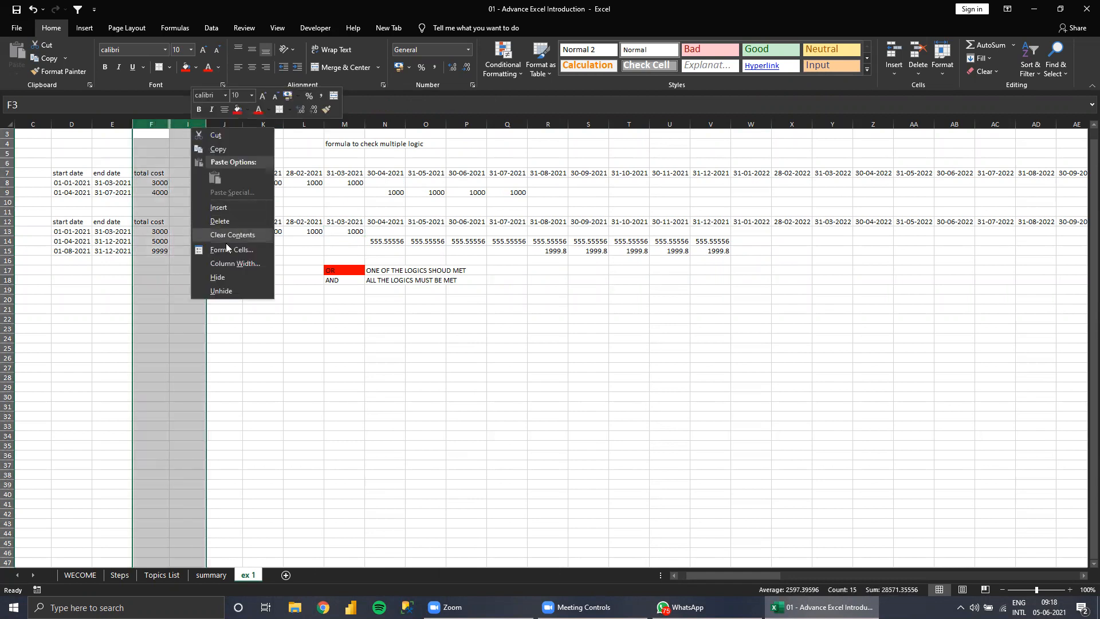
click(221, 291)
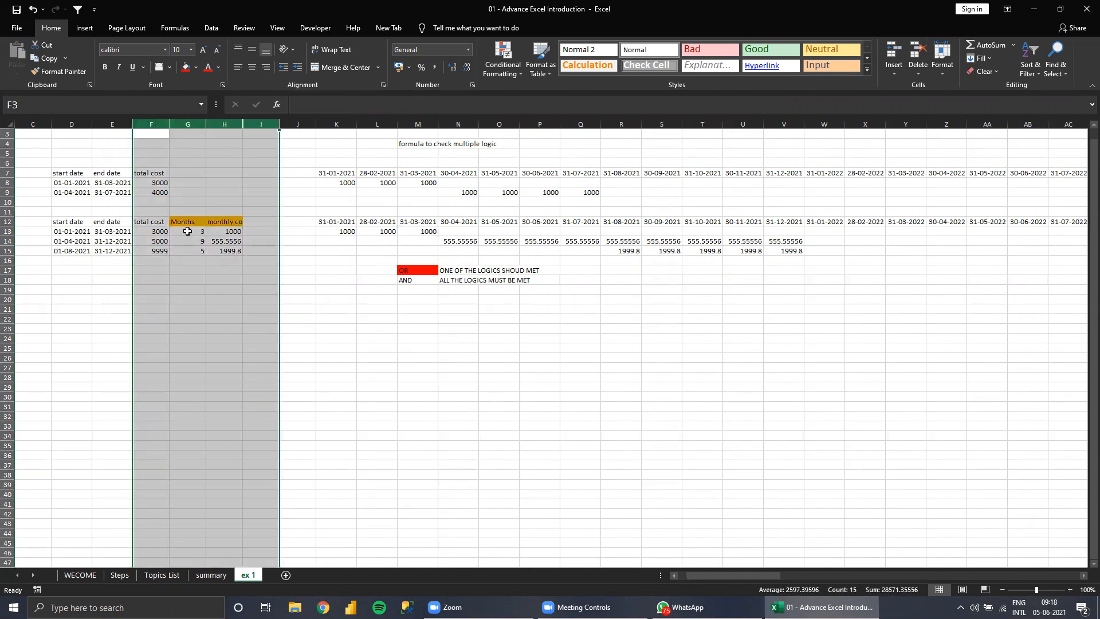
Compare the Months and monthly cost helper values in G13:H15 with the allocation formulas in K13:N14.
drag(197, 231, 225, 251)
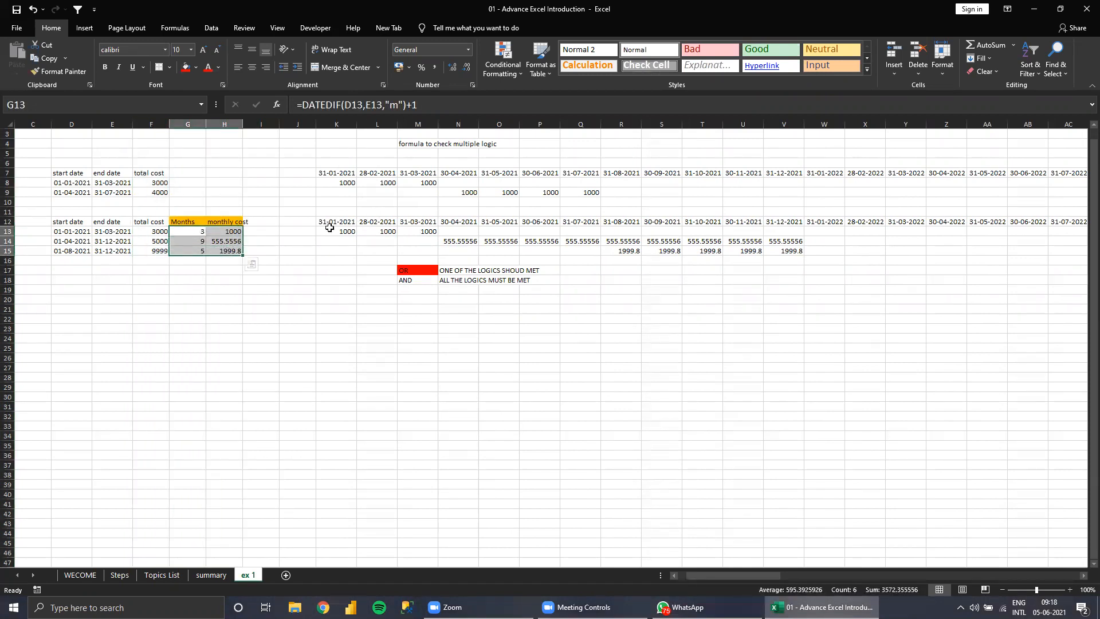
click(378, 231)
click(430, 233)
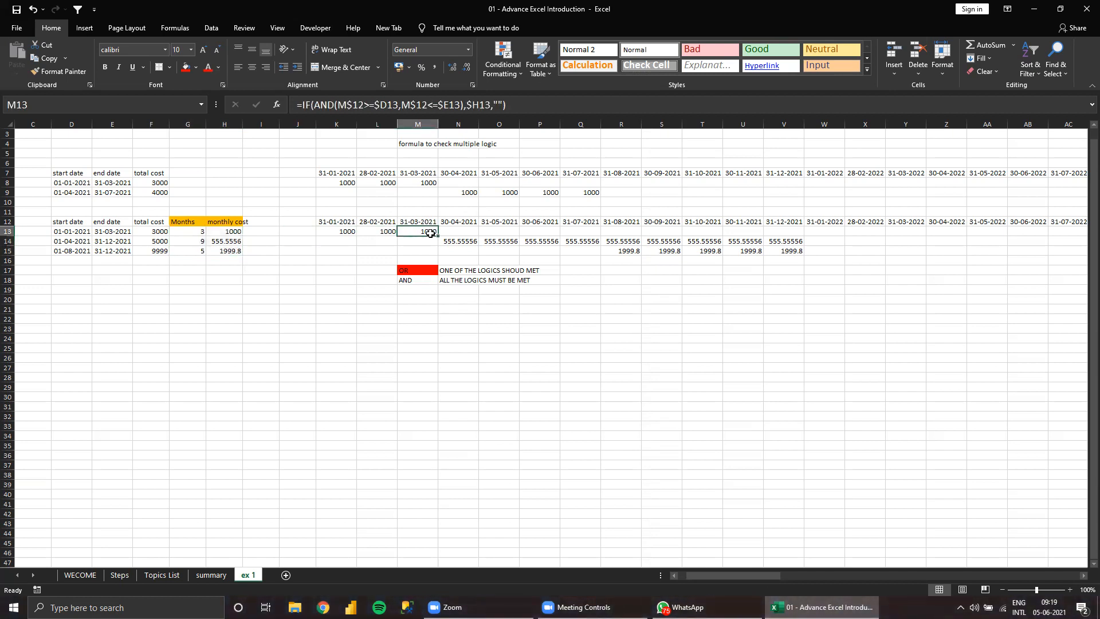
drag(325, 231, 470, 241)
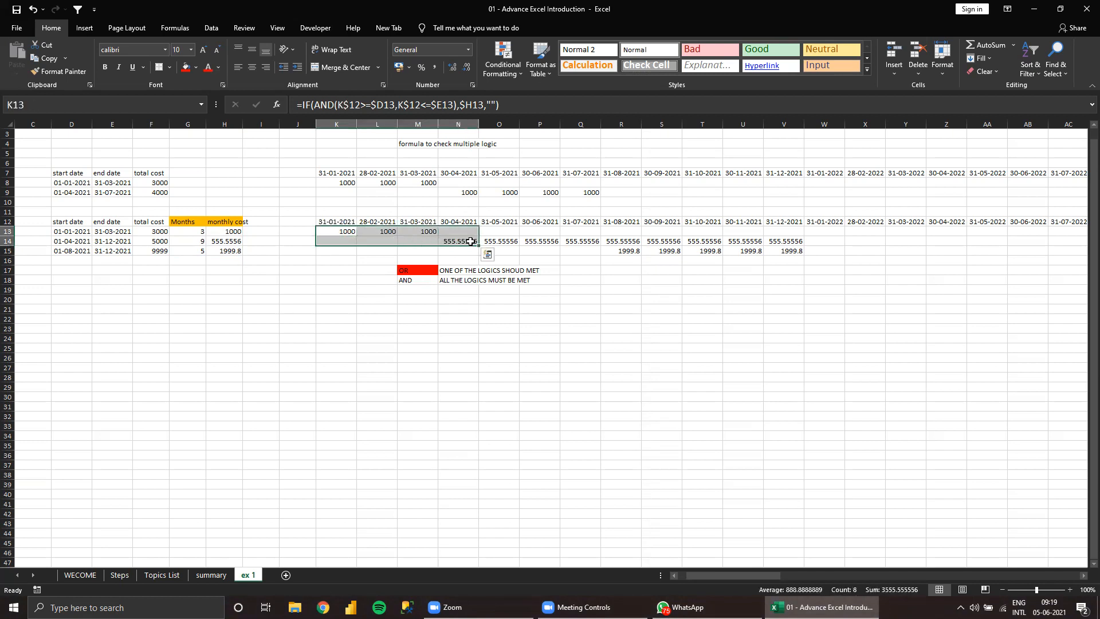
drag(195, 231, 230, 259)
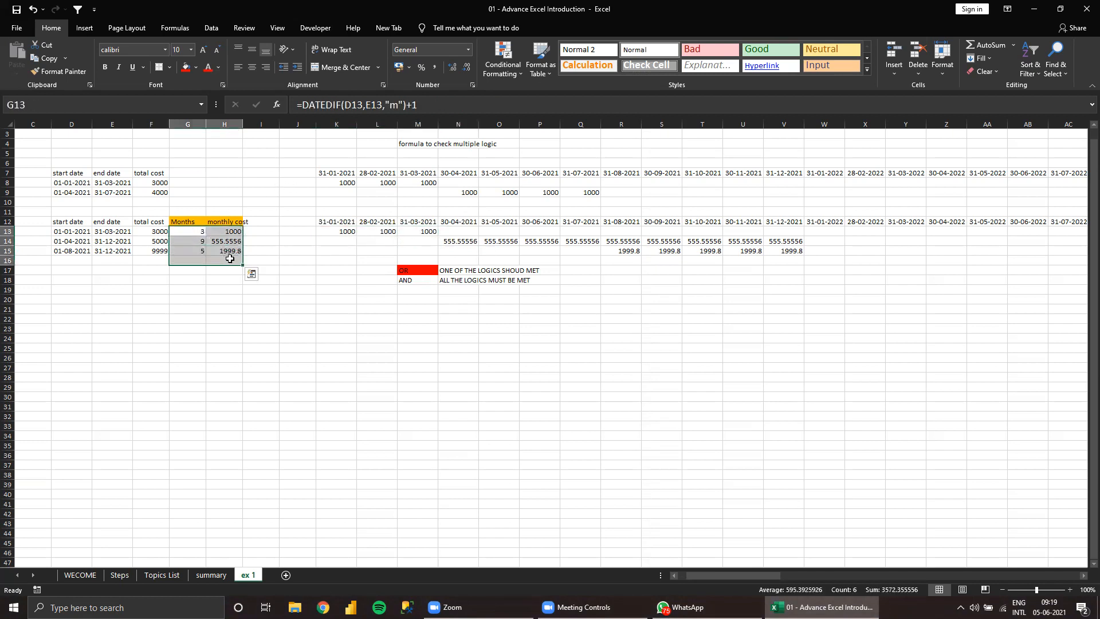
click(354, 231)
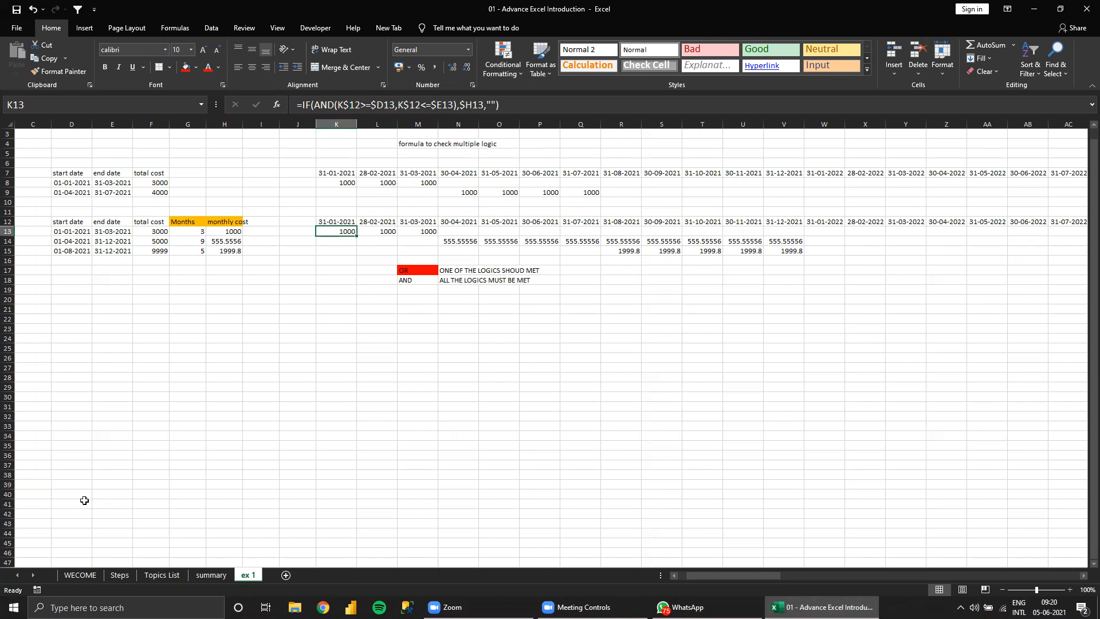
Review the end-to-end requirements entry in C7 of the Steps sheet and return to the ex 1 sheet.
click(118, 576)
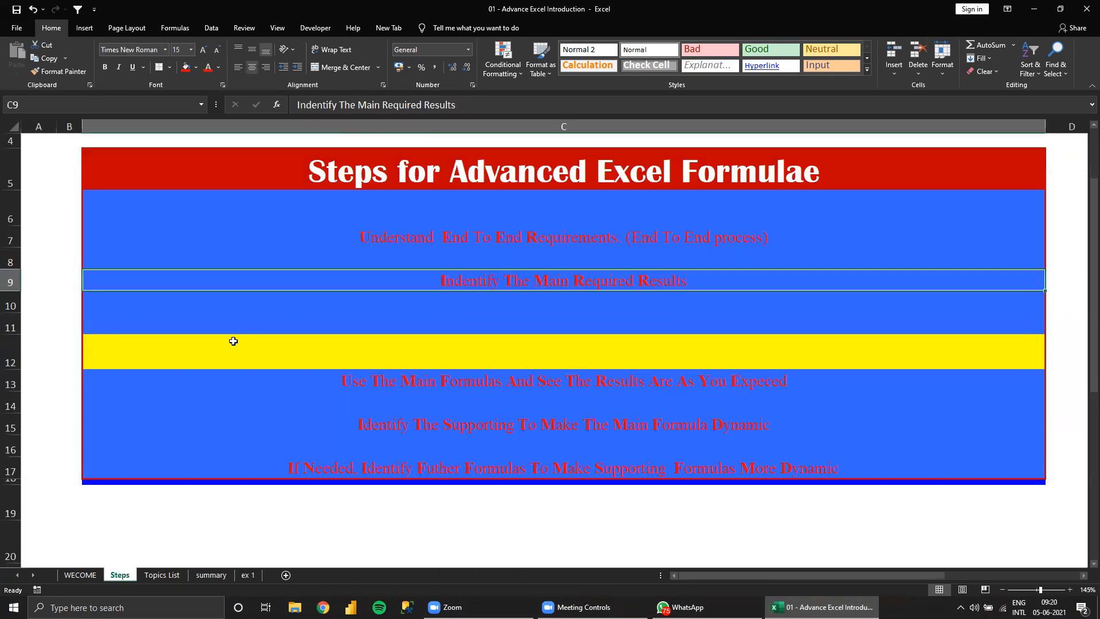
click(380, 237)
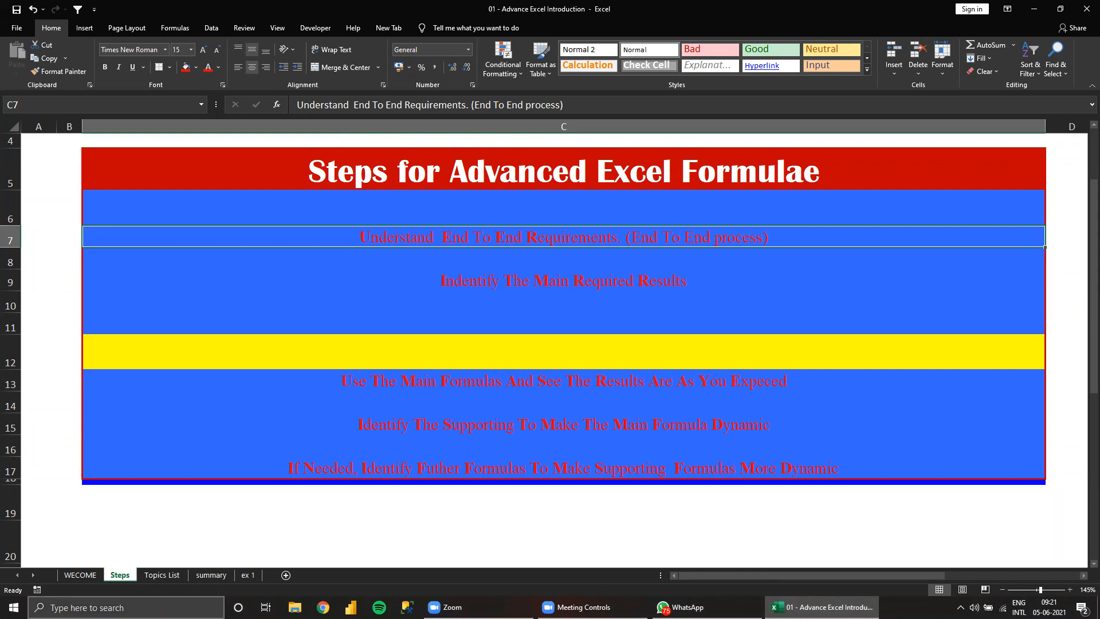
click(247, 575)
click(373, 427)
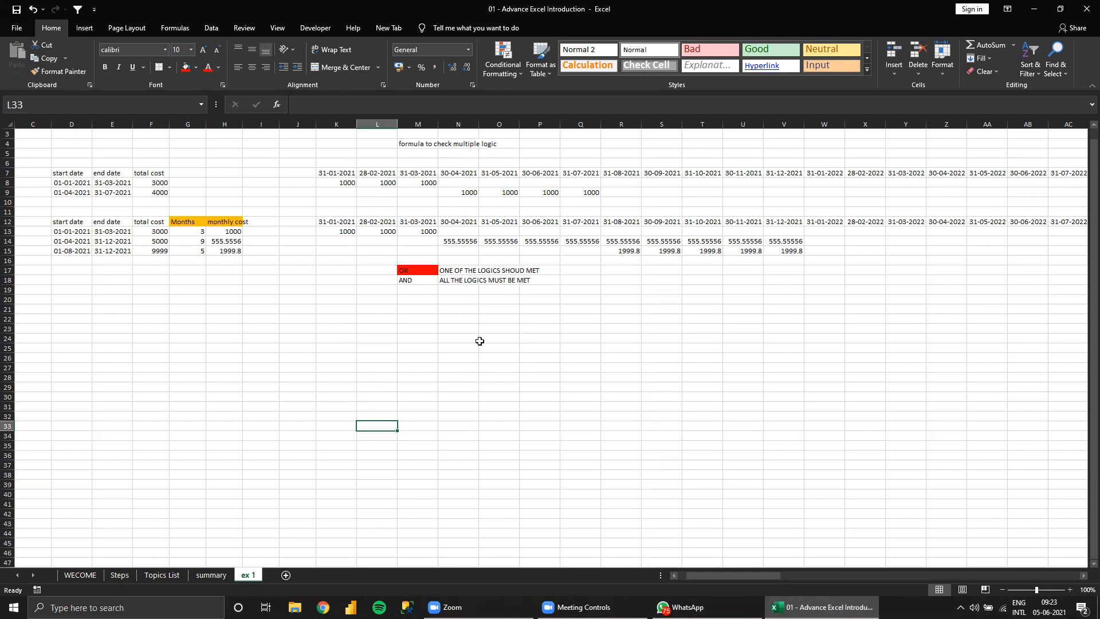
mouse_move(684, 601)
click(871, 326)
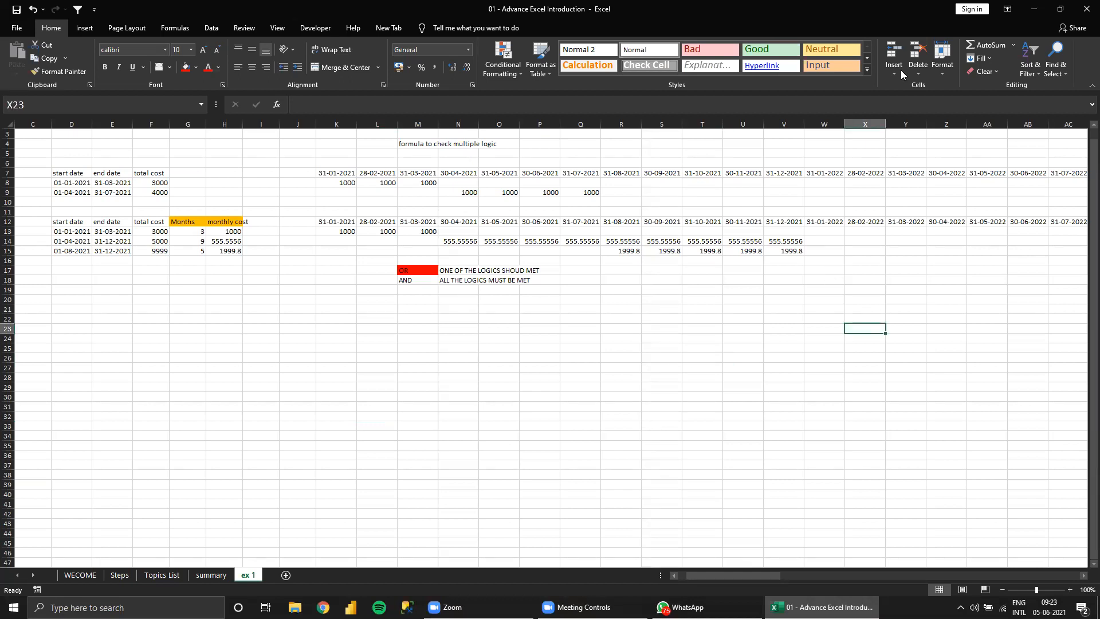